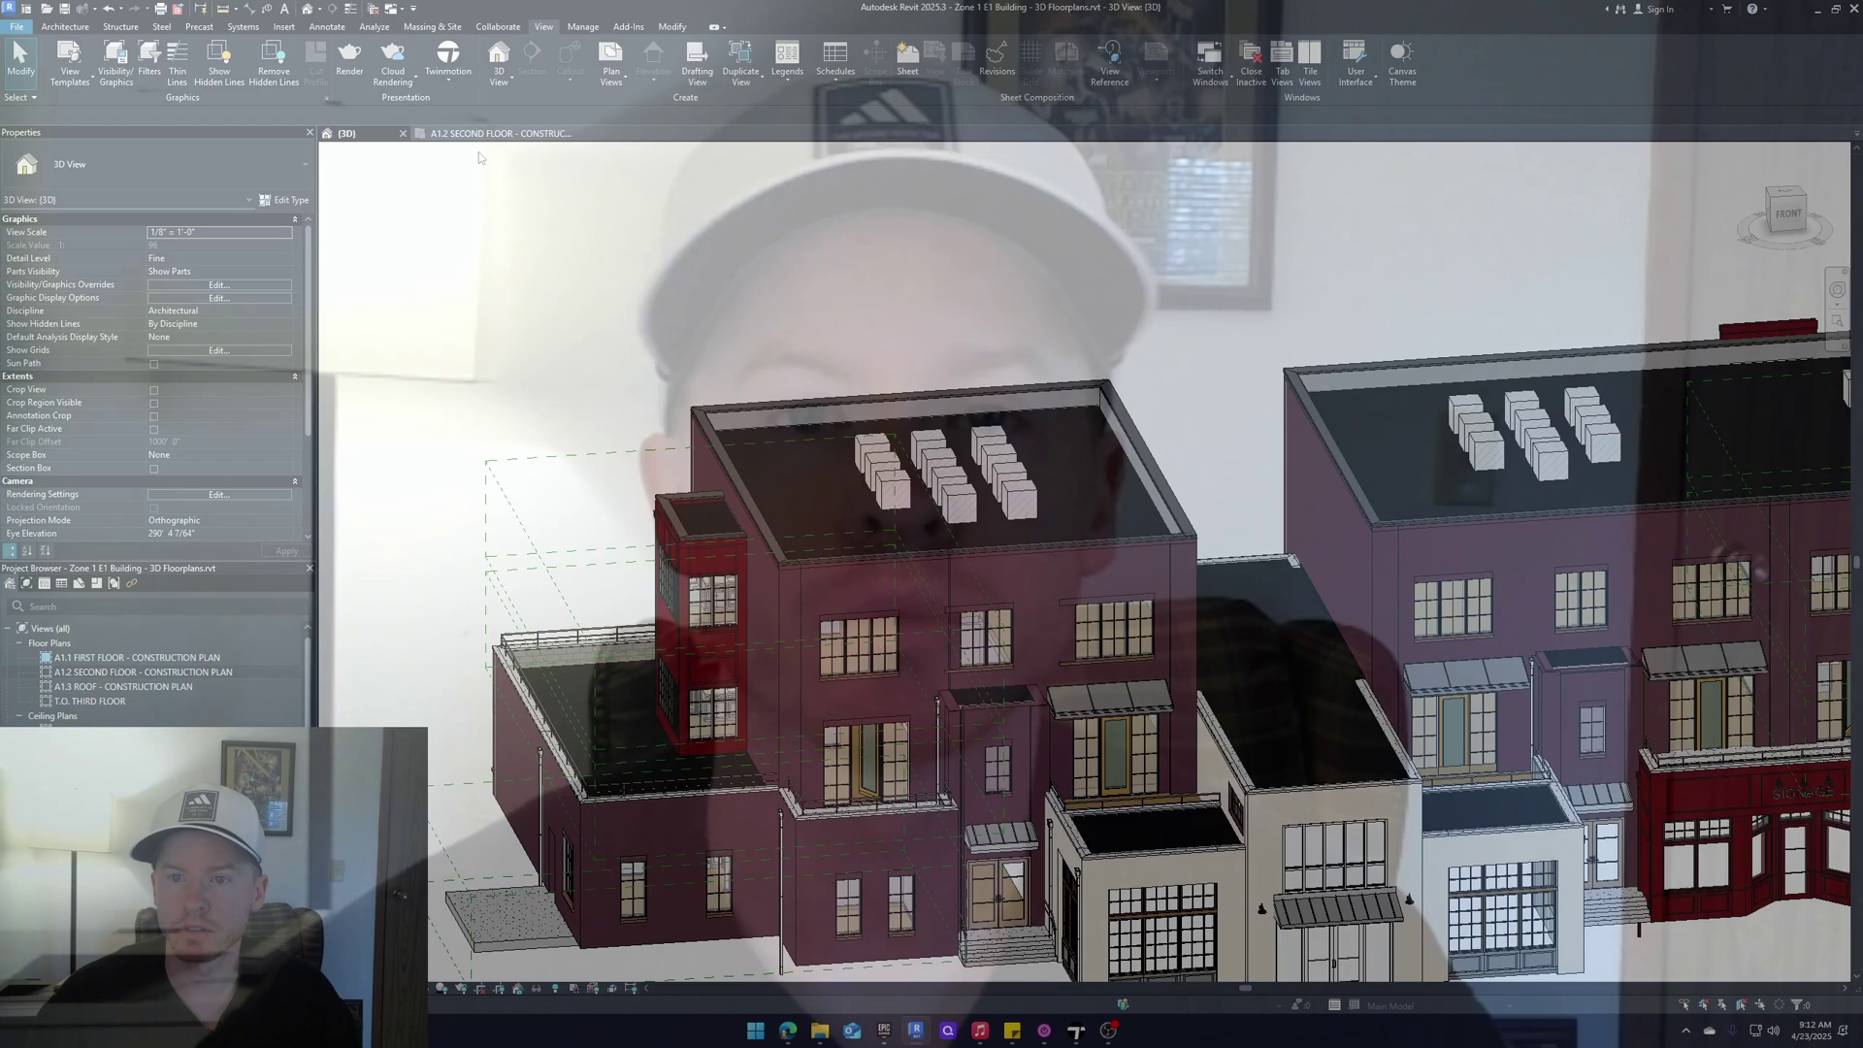
Open the second floor construction plan and examine the layout of the units around the left end of the building
{"action": "left_click", "coordinate": [490, 133]}
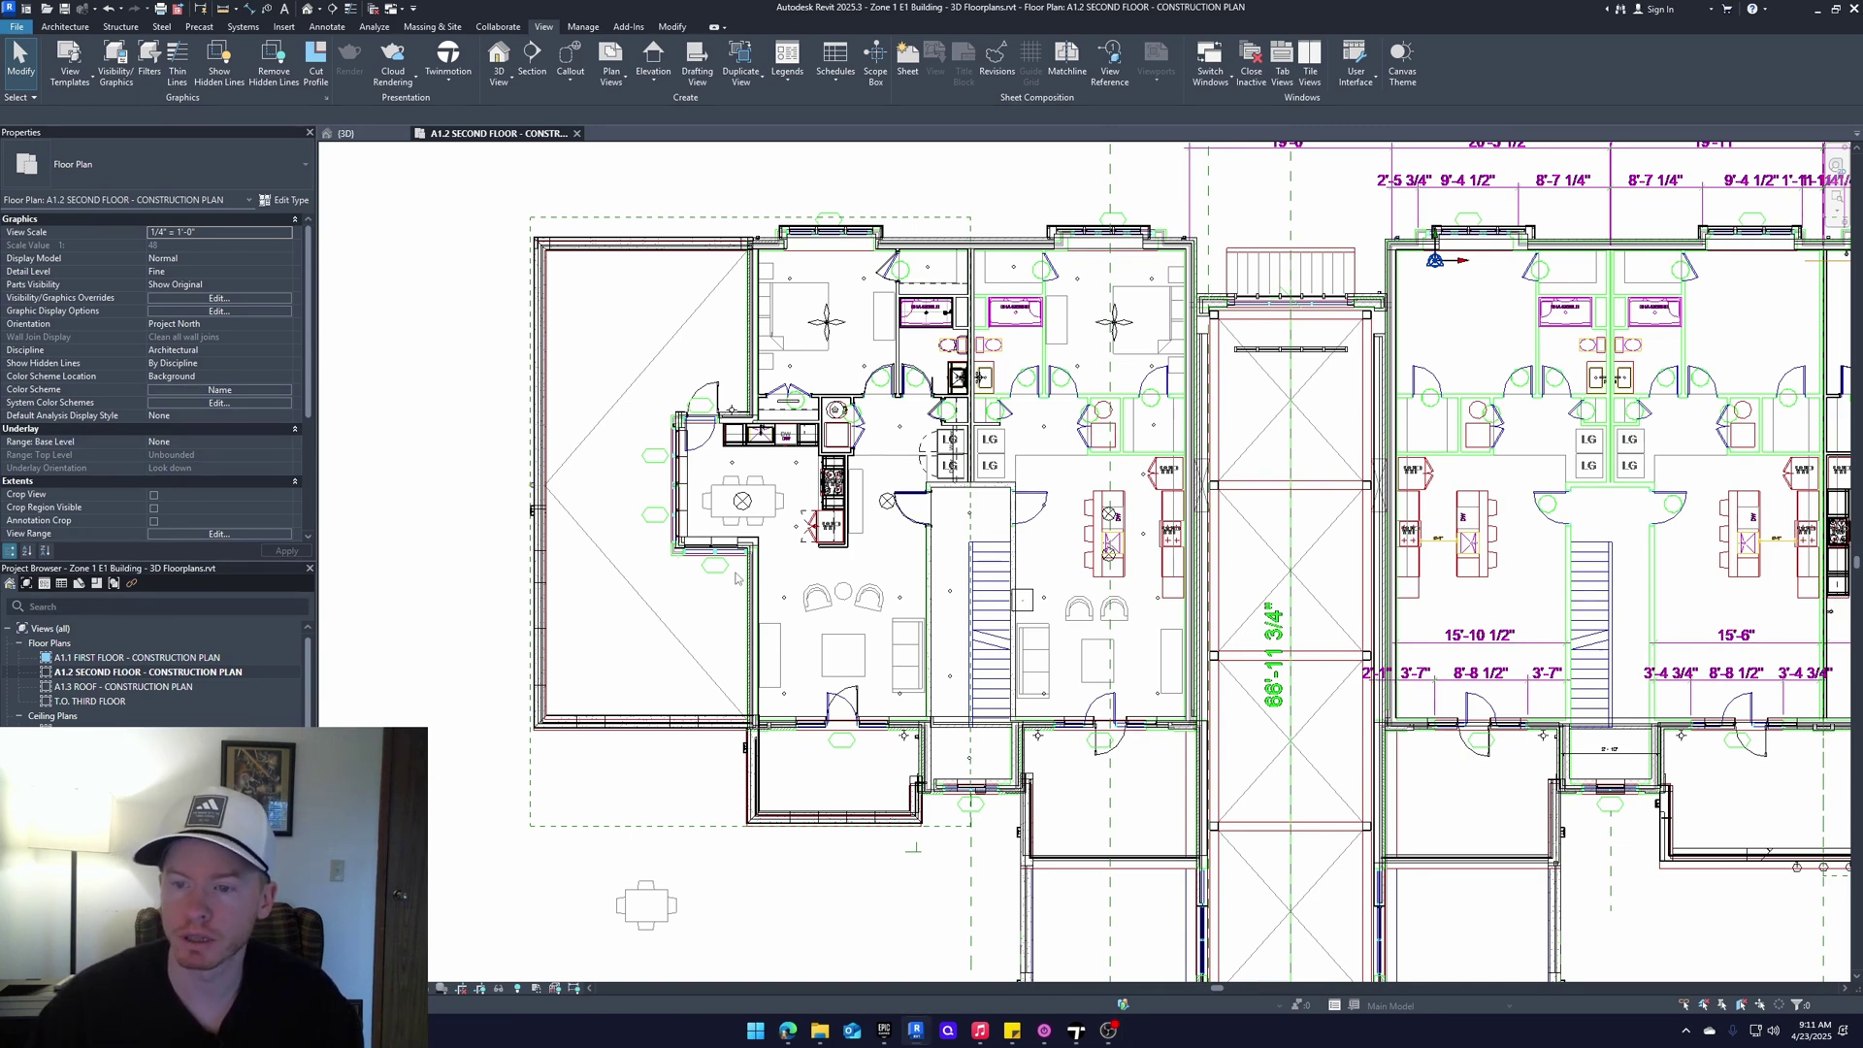
{"action": "scroll", "coordinate": [790, 592], "scroll_direction": "down", "scroll_amount": 5}
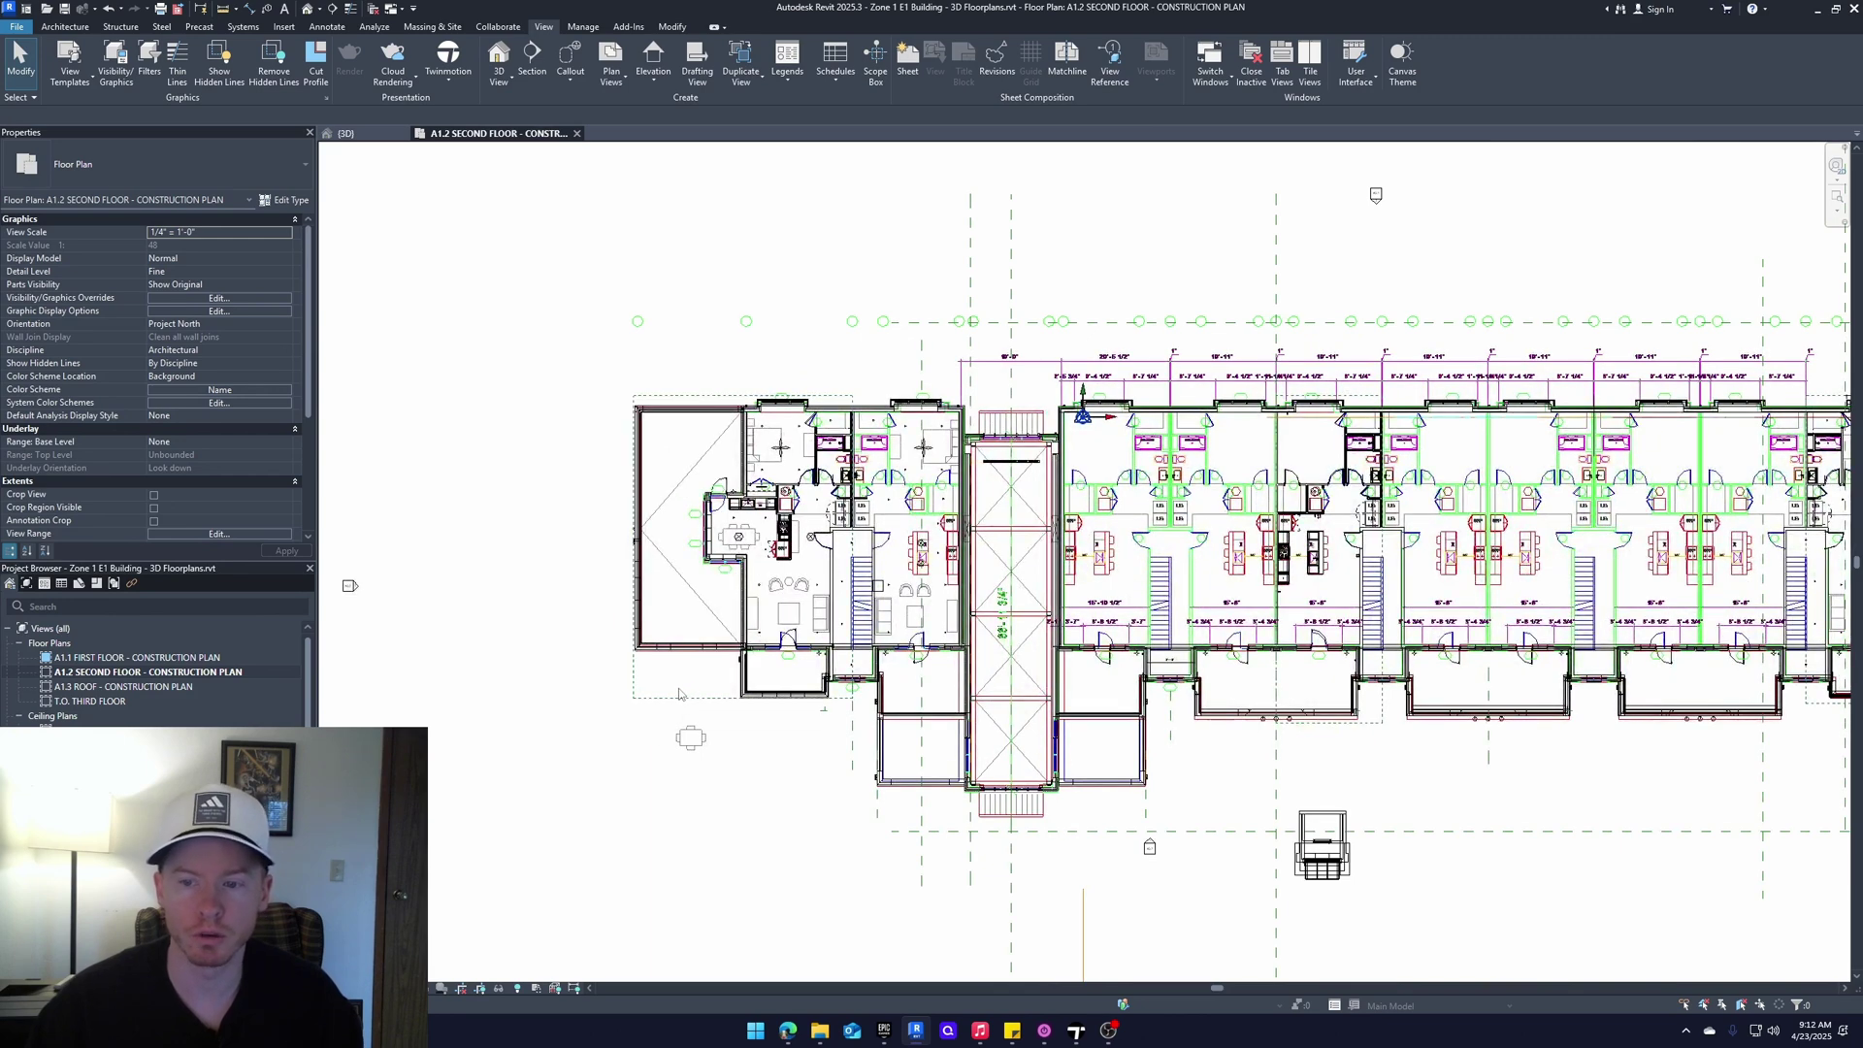
{"action": "scroll", "coordinate": [679, 694], "scroll_direction": "up", "scroll_amount": 2}
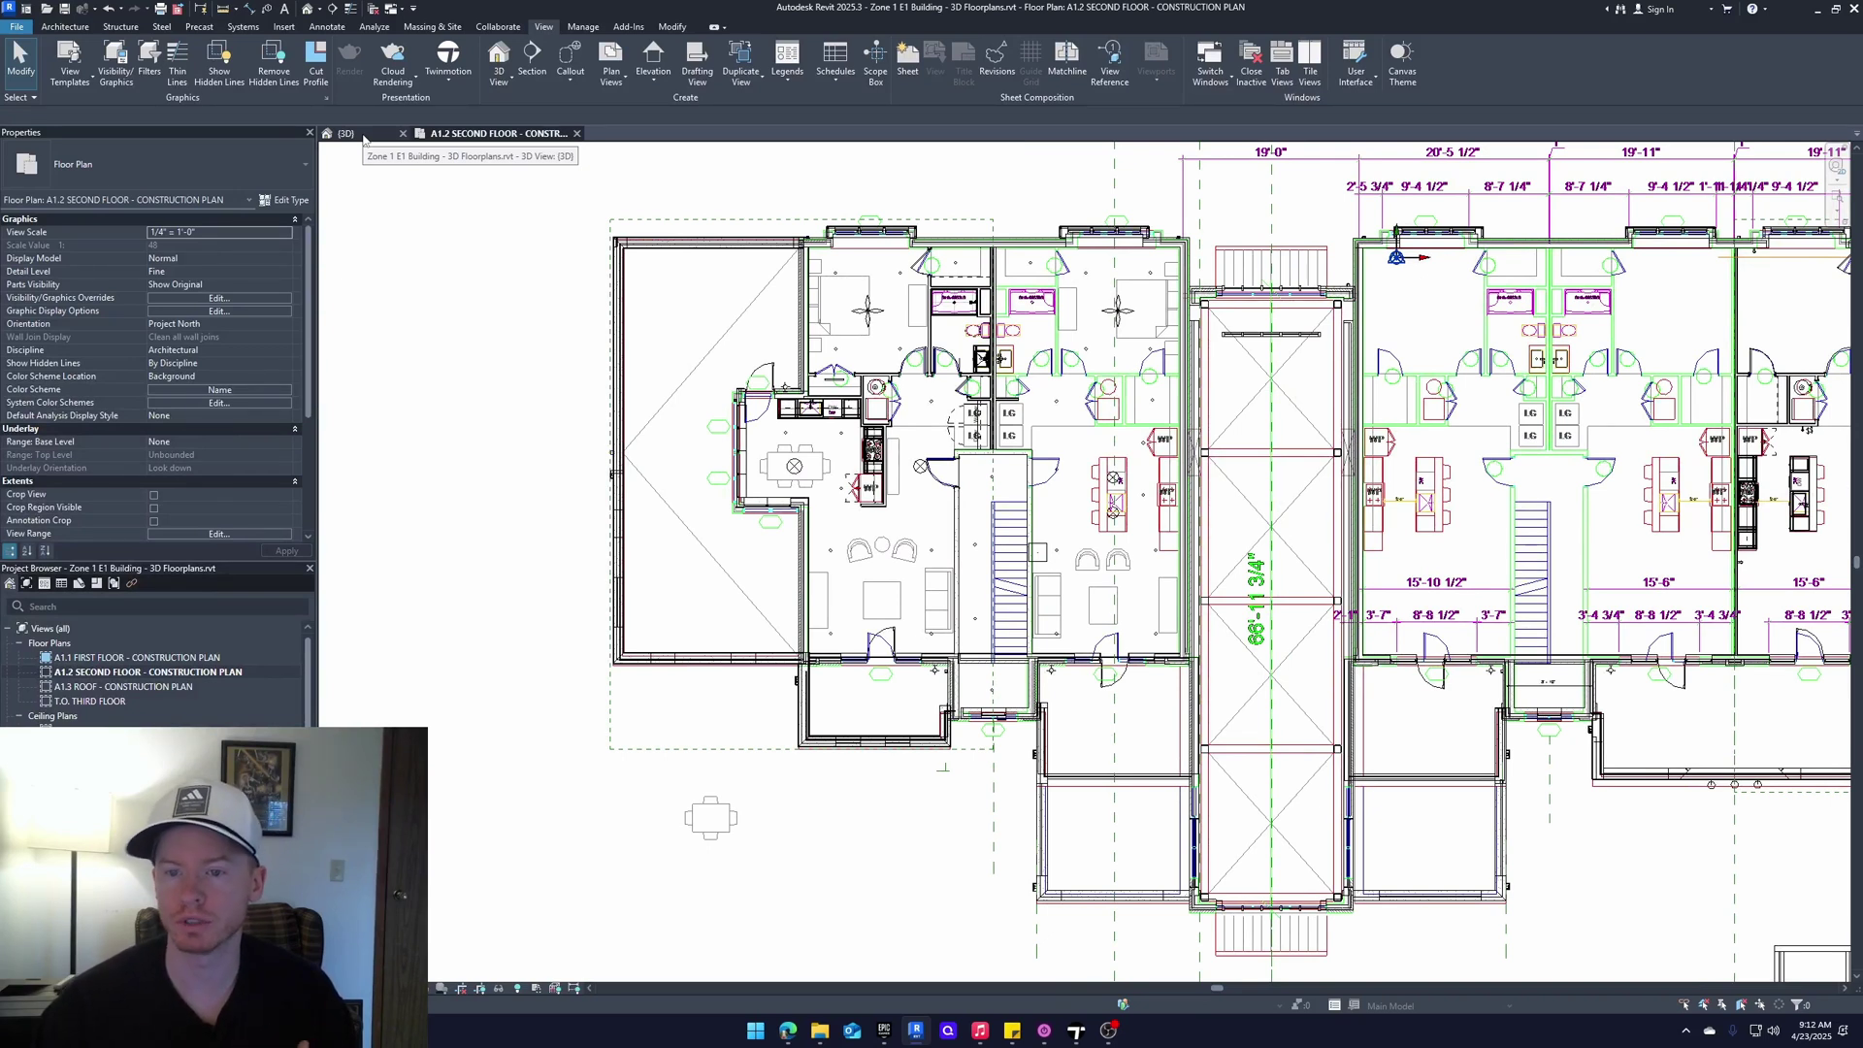
Return to the 3D view and inspect the scope box around the top floor of the building's end unit
{"action": "left_click", "coordinate": [346, 134]}
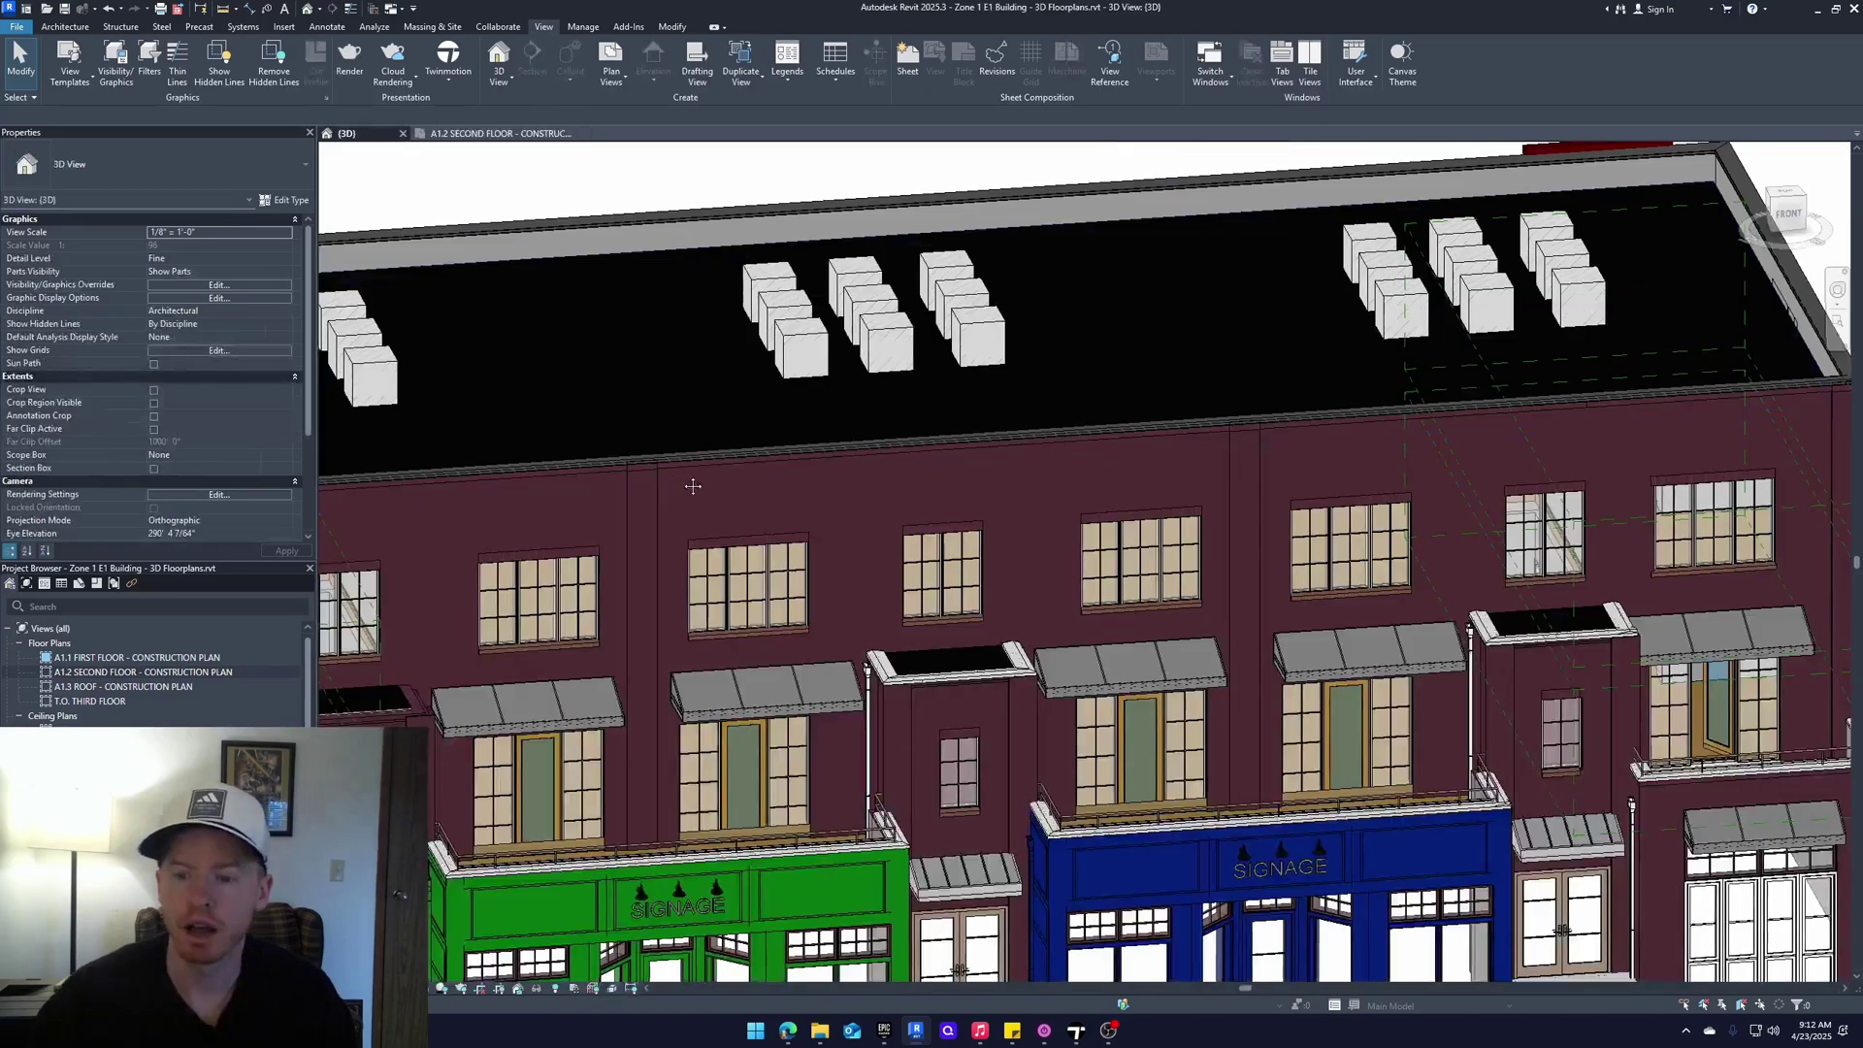
{"action": "scroll", "coordinate": [1016, 467], "scroll_direction": "down", "scroll_amount": 3}
{"action": "scroll", "coordinate": [1016, 467], "scroll_direction": "up", "scroll_amount": 3}
{"action": "middle_click_drag", "start_coordinate": [764, 514], "coordinate": [1239, 486]}
{"action": "scroll", "coordinate": [1069, 491], "scroll_direction": "up", "scroll_amount": 1}
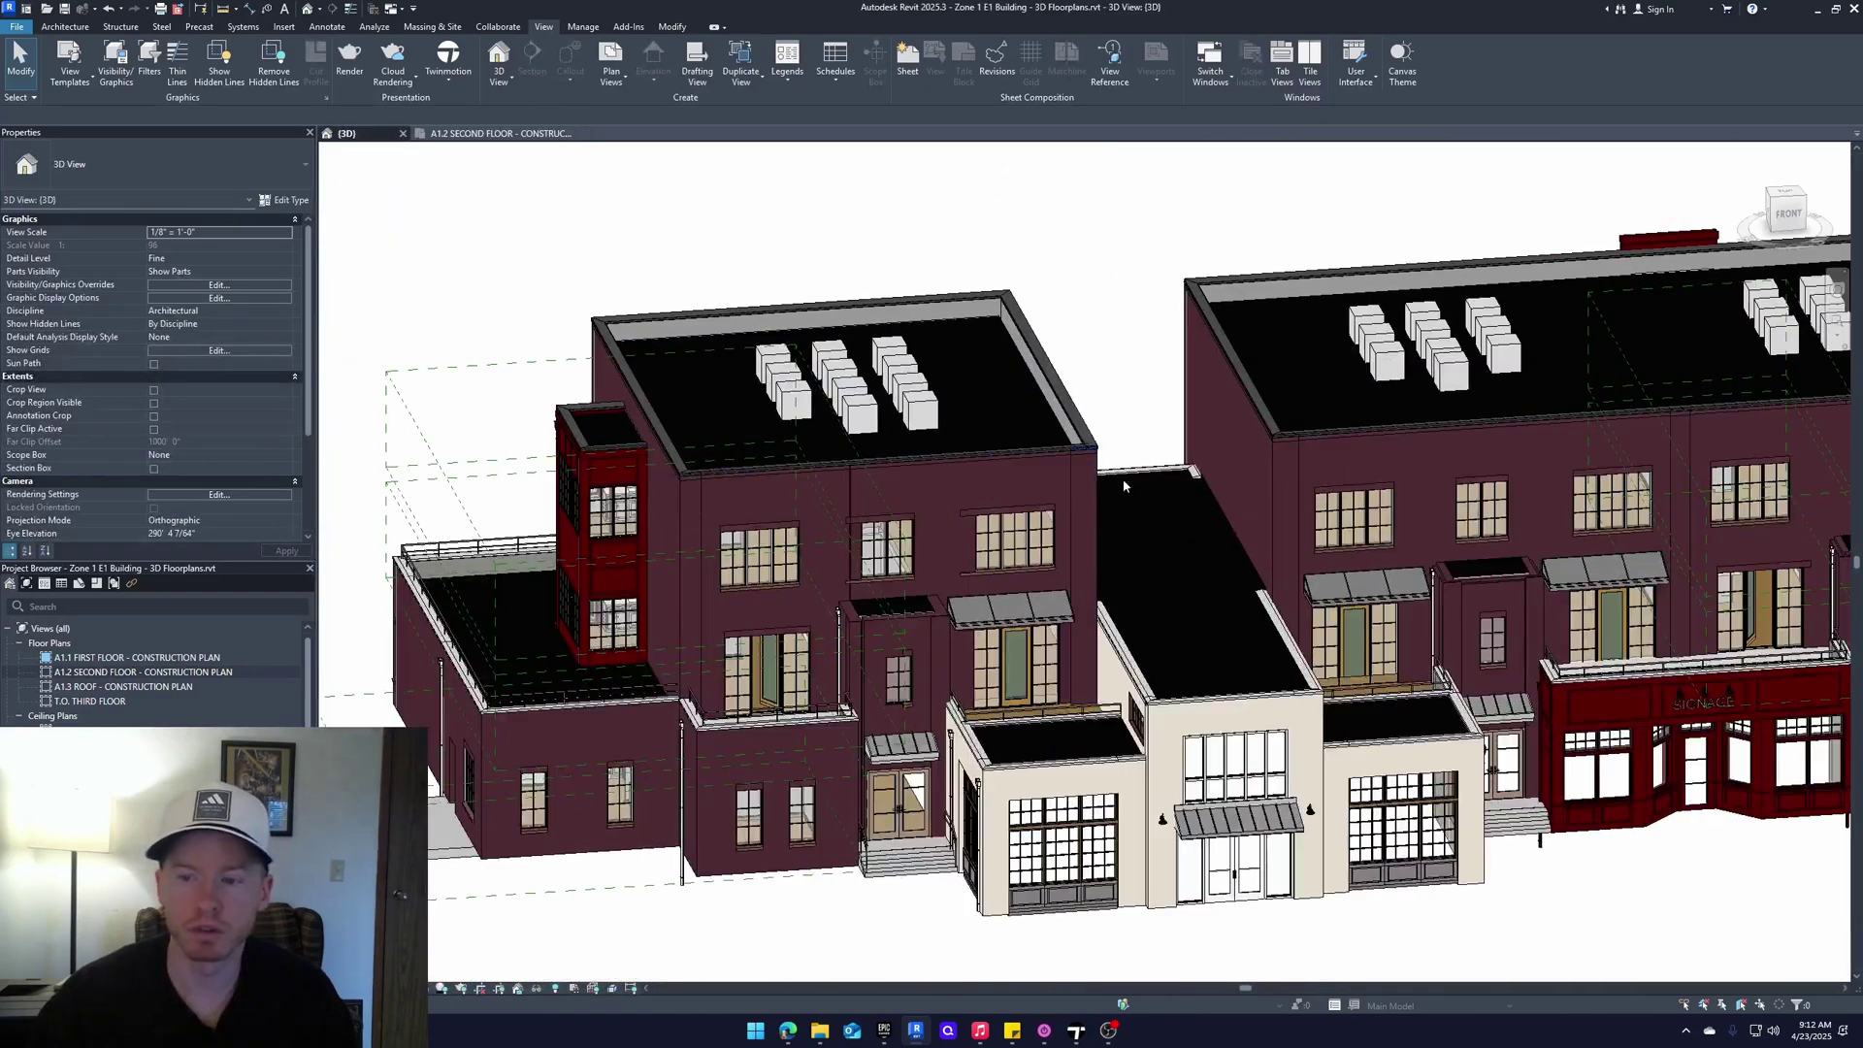
{"action": "scroll", "coordinate": [879, 541], "scroll_direction": "down", "scroll_amount": 2}
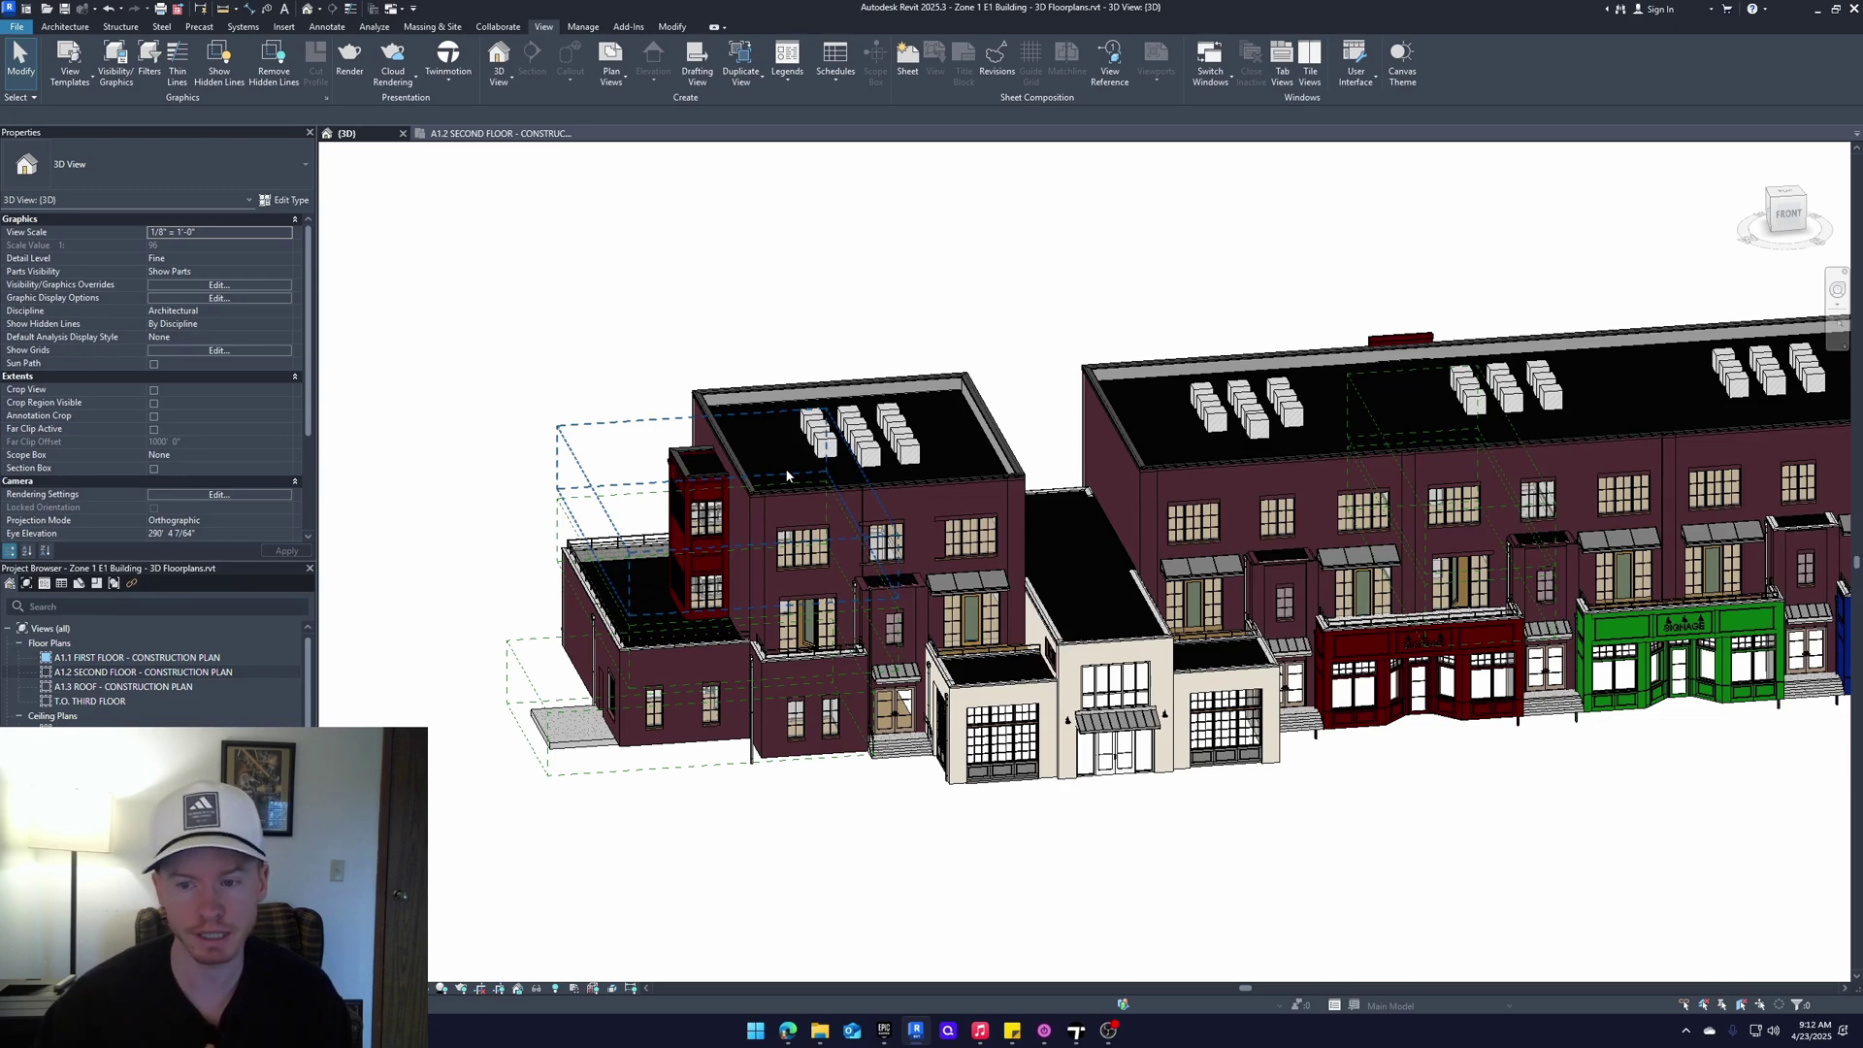
{"action": "scroll", "coordinate": [697, 359], "scroll_direction": "up", "scroll_amount": 3}
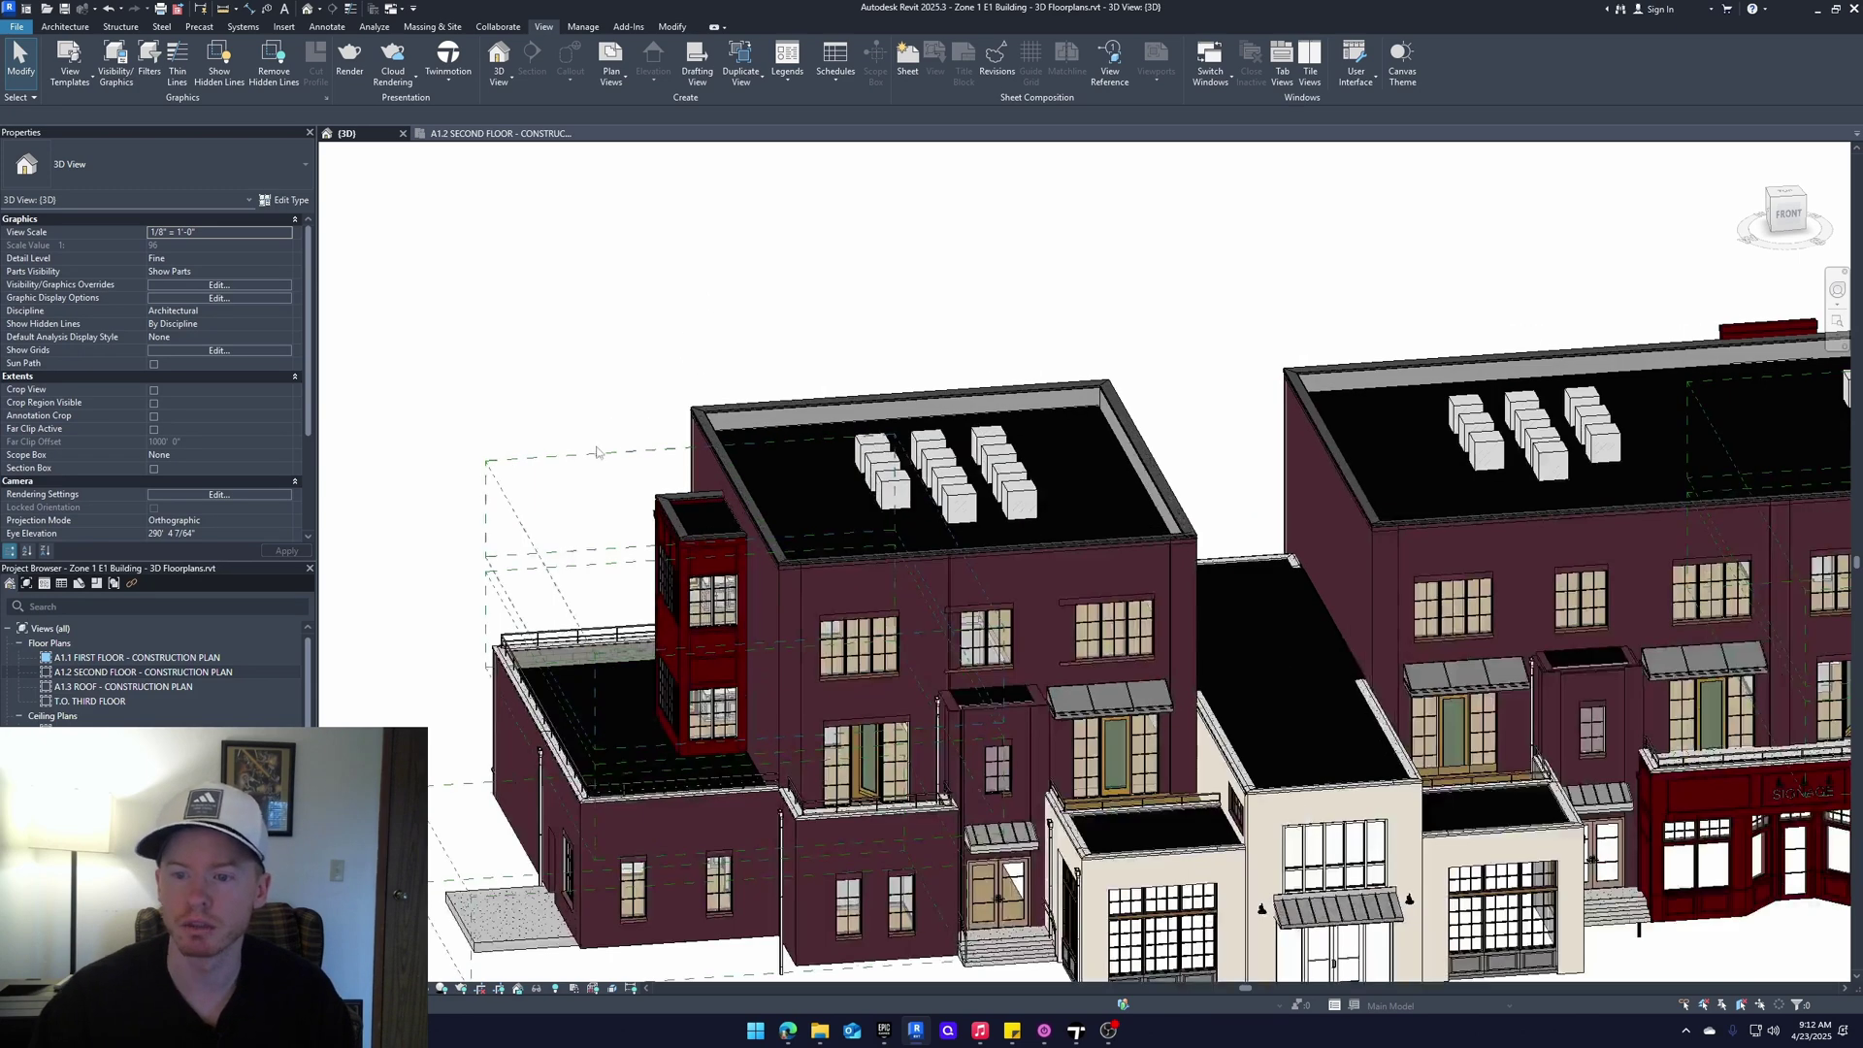
{"action": "left_click", "coordinate": [606, 453]}
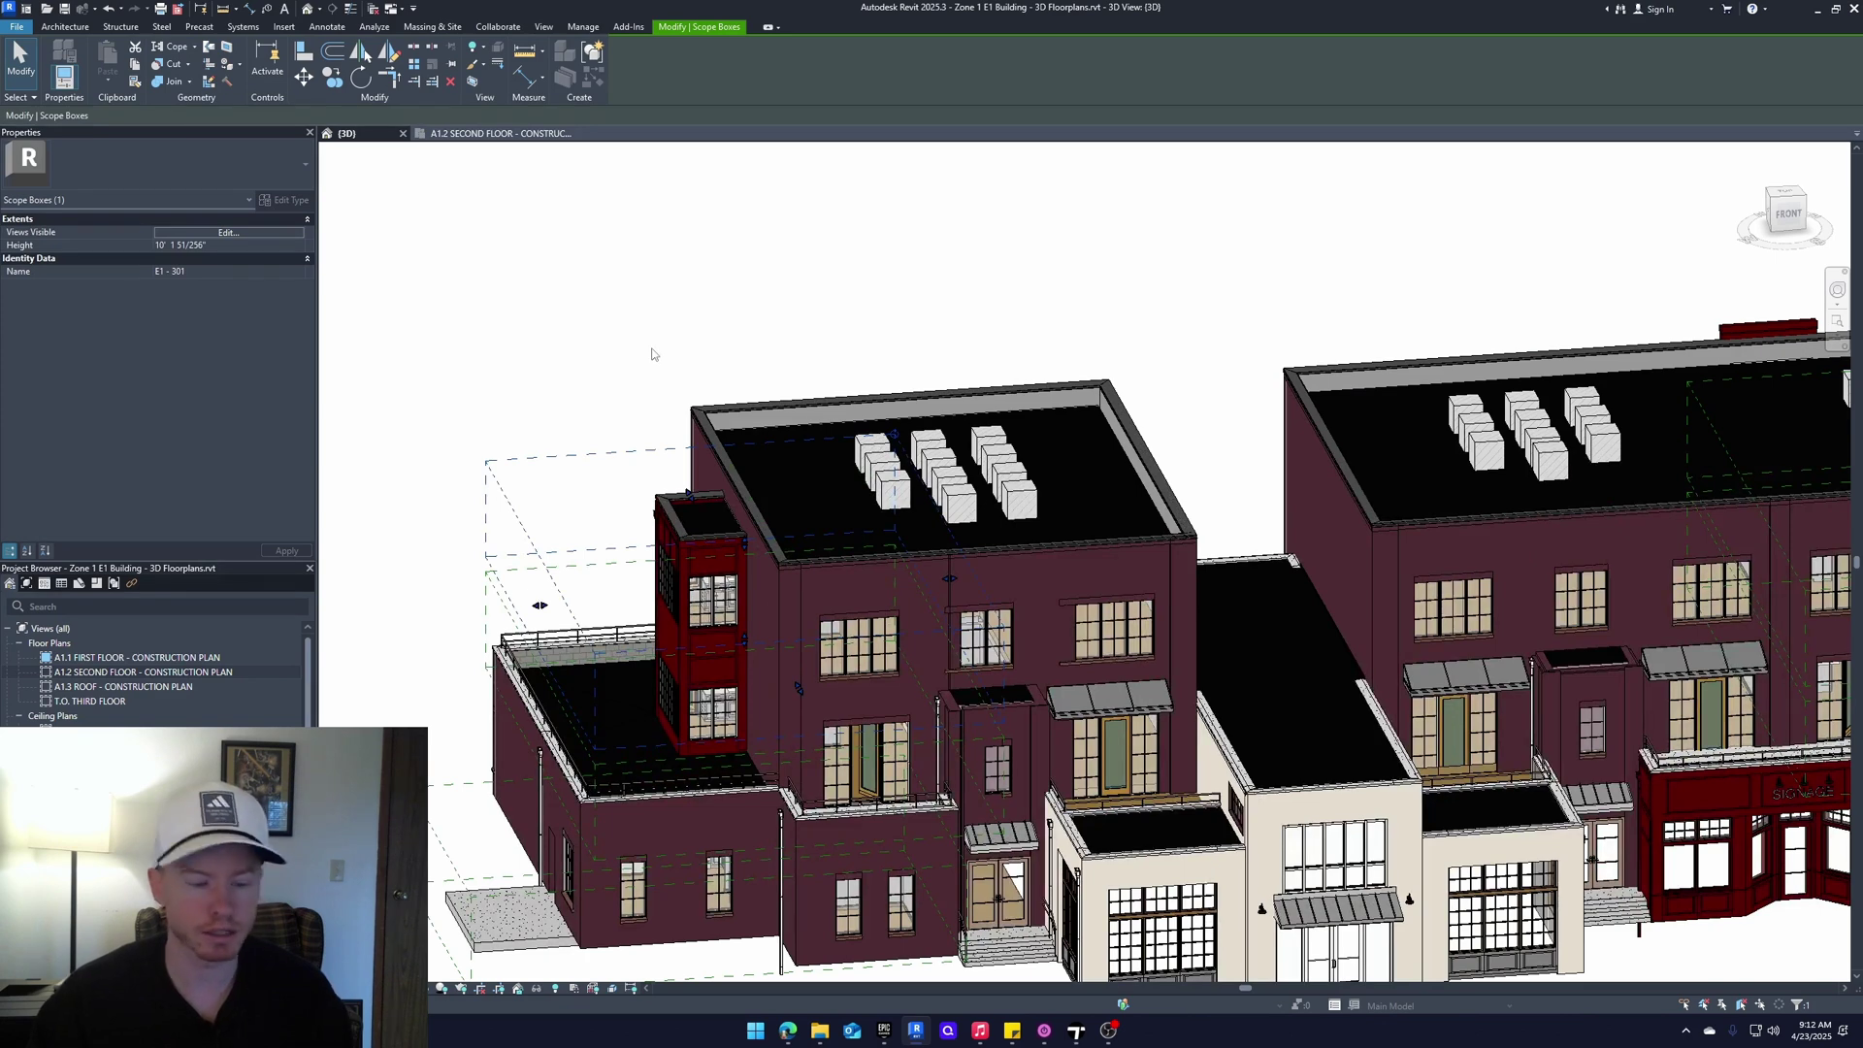
{"action": "left_click", "coordinate": [631, 442]}
{"action": "left_click", "coordinate": [495, 133]}
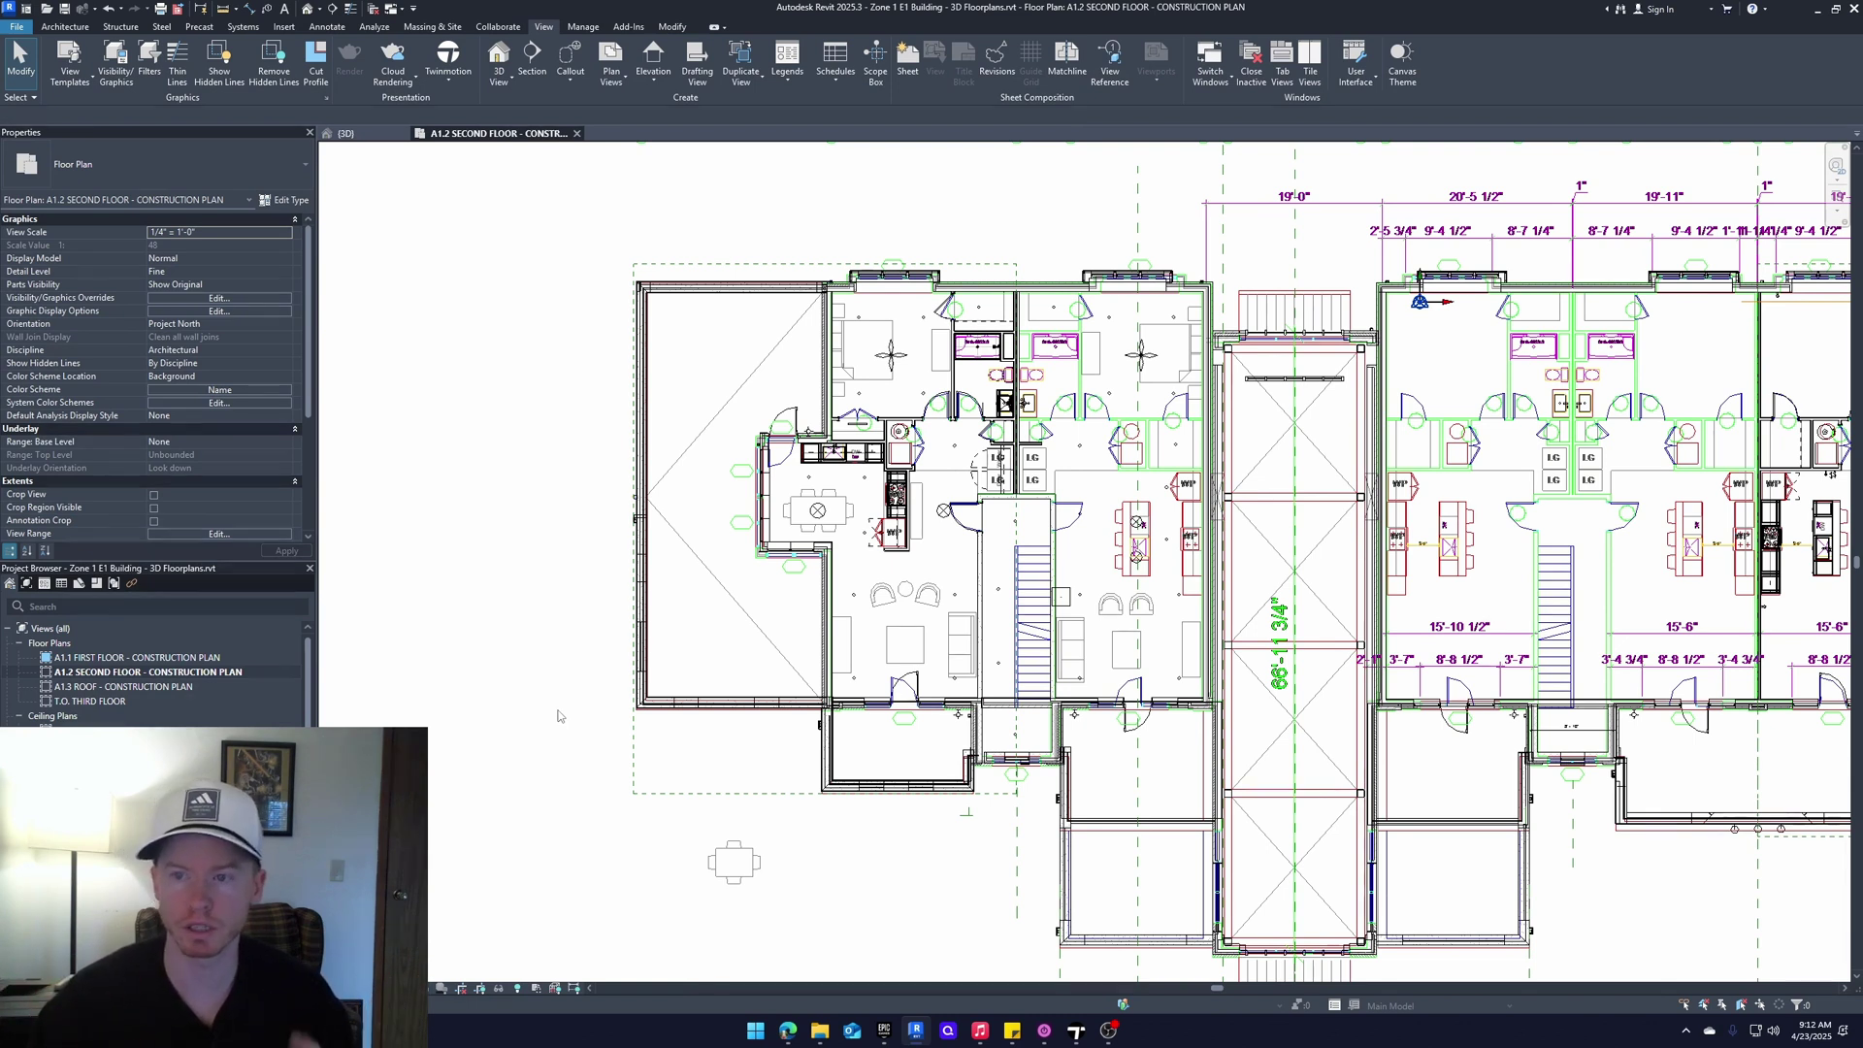
{"action": "left_click", "coordinate": [876, 81]}
{"action": "middle_click_drag", "start_coordinate": [560, 331], "coordinate": [688, 378]}
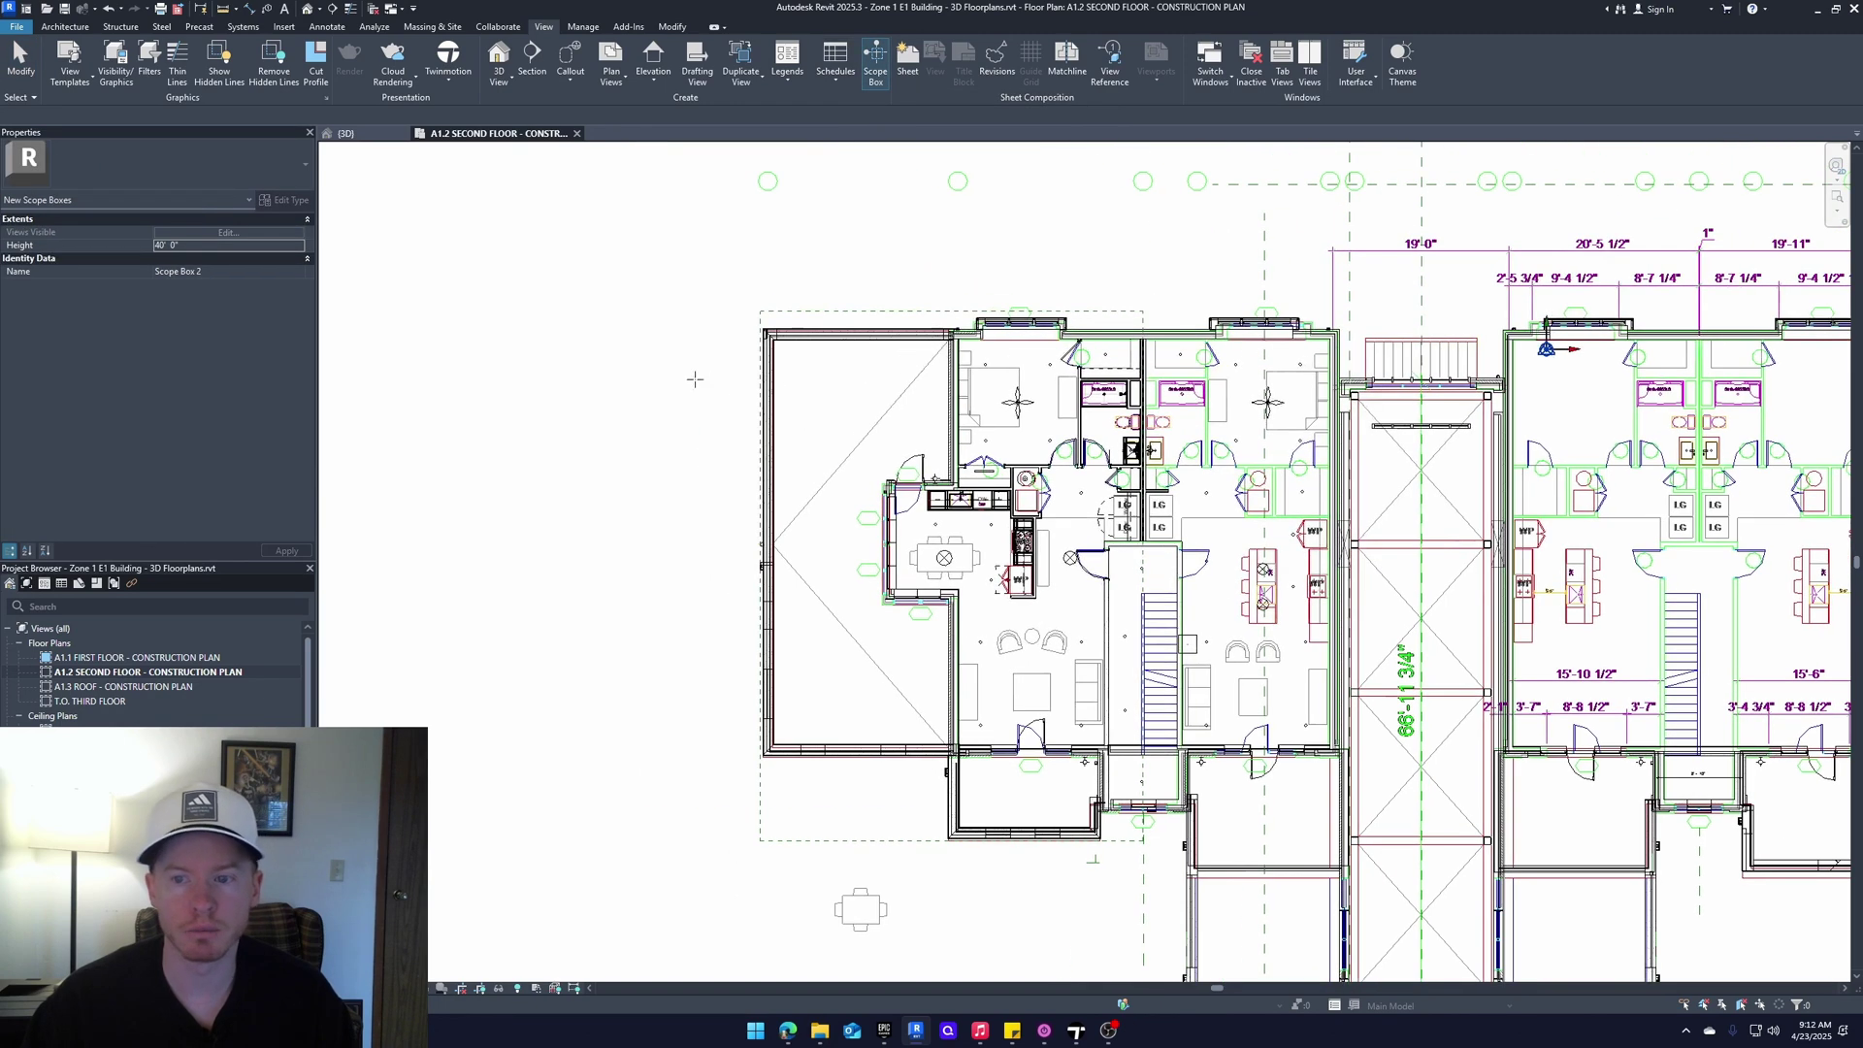
{"action": "middle_click_drag", "start_coordinate": [945, 500], "coordinate": [732, 377]}
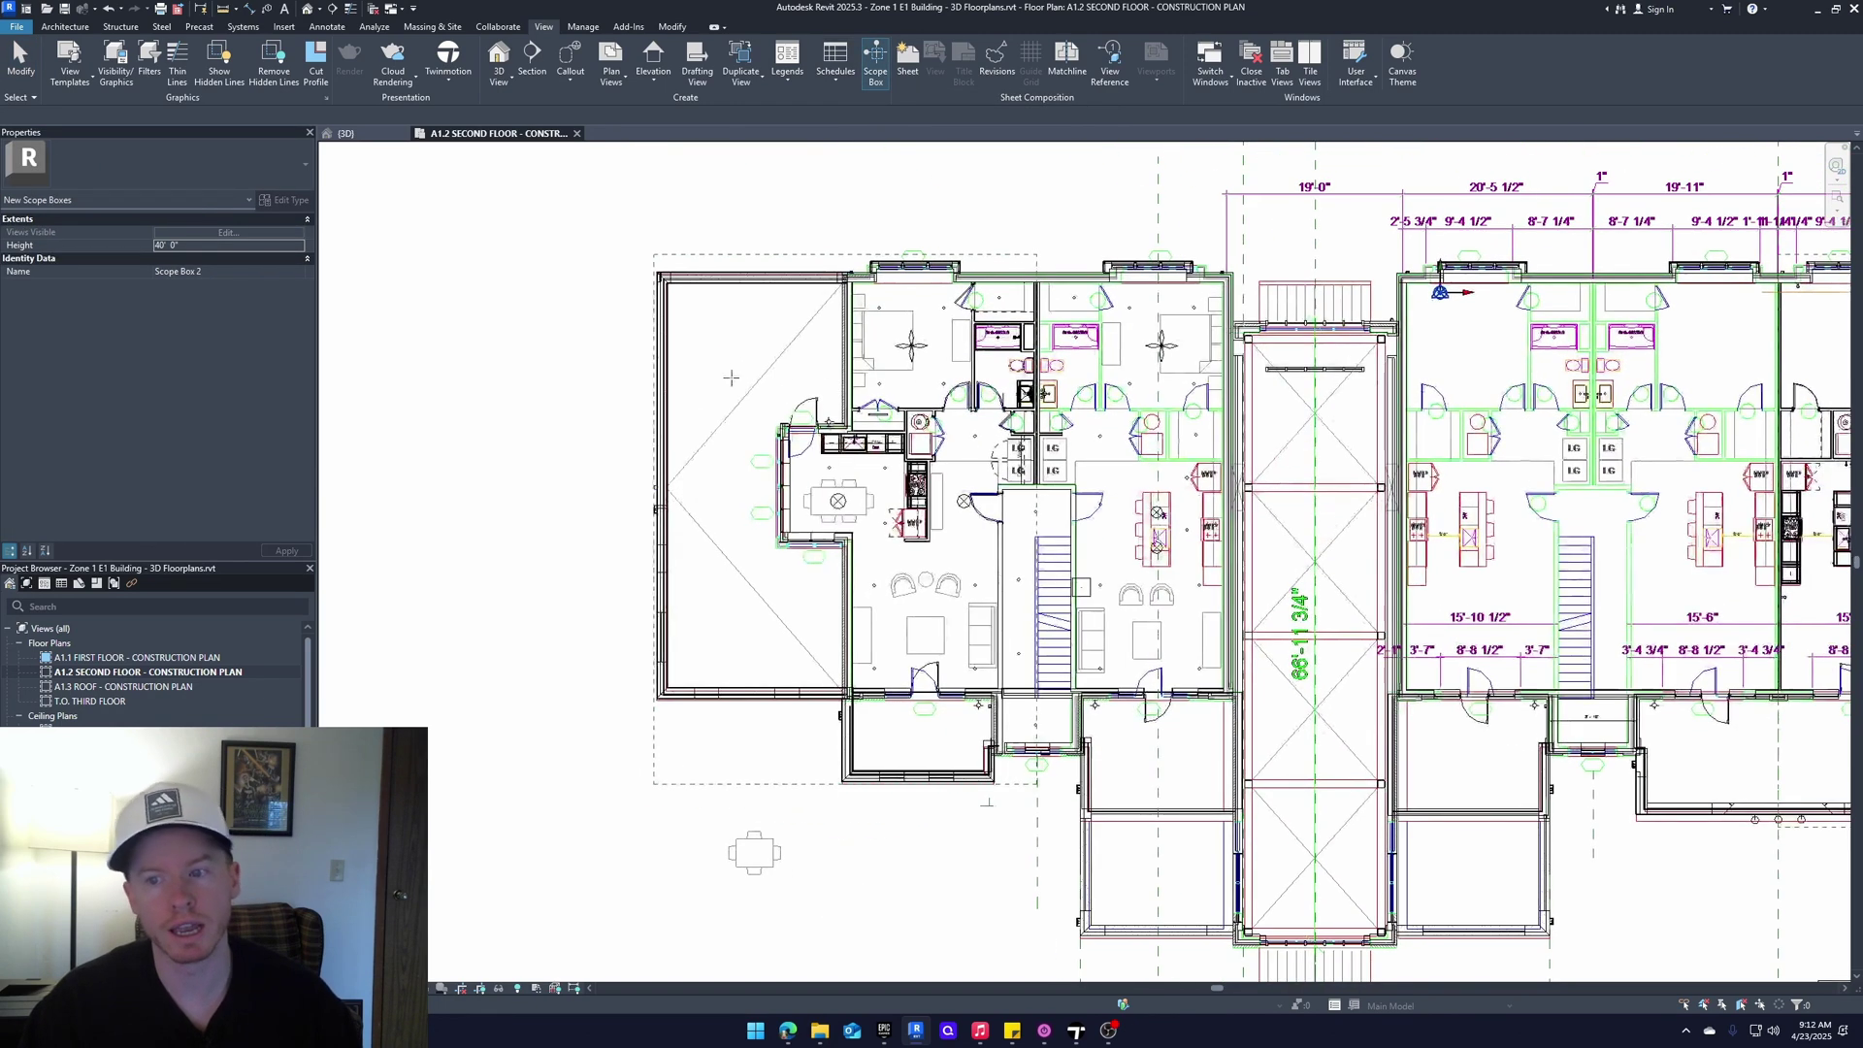
{"action": "middle_click_drag", "start_coordinate": [727, 266], "coordinate": [707, 275]}
{"action": "key", "text": "Escape"}
Inspect the end unit's existing scope boxes in plan and in 3D, and check the 3D view's Scope Box property
{"action": "left_click", "coordinate": [727, 264]}
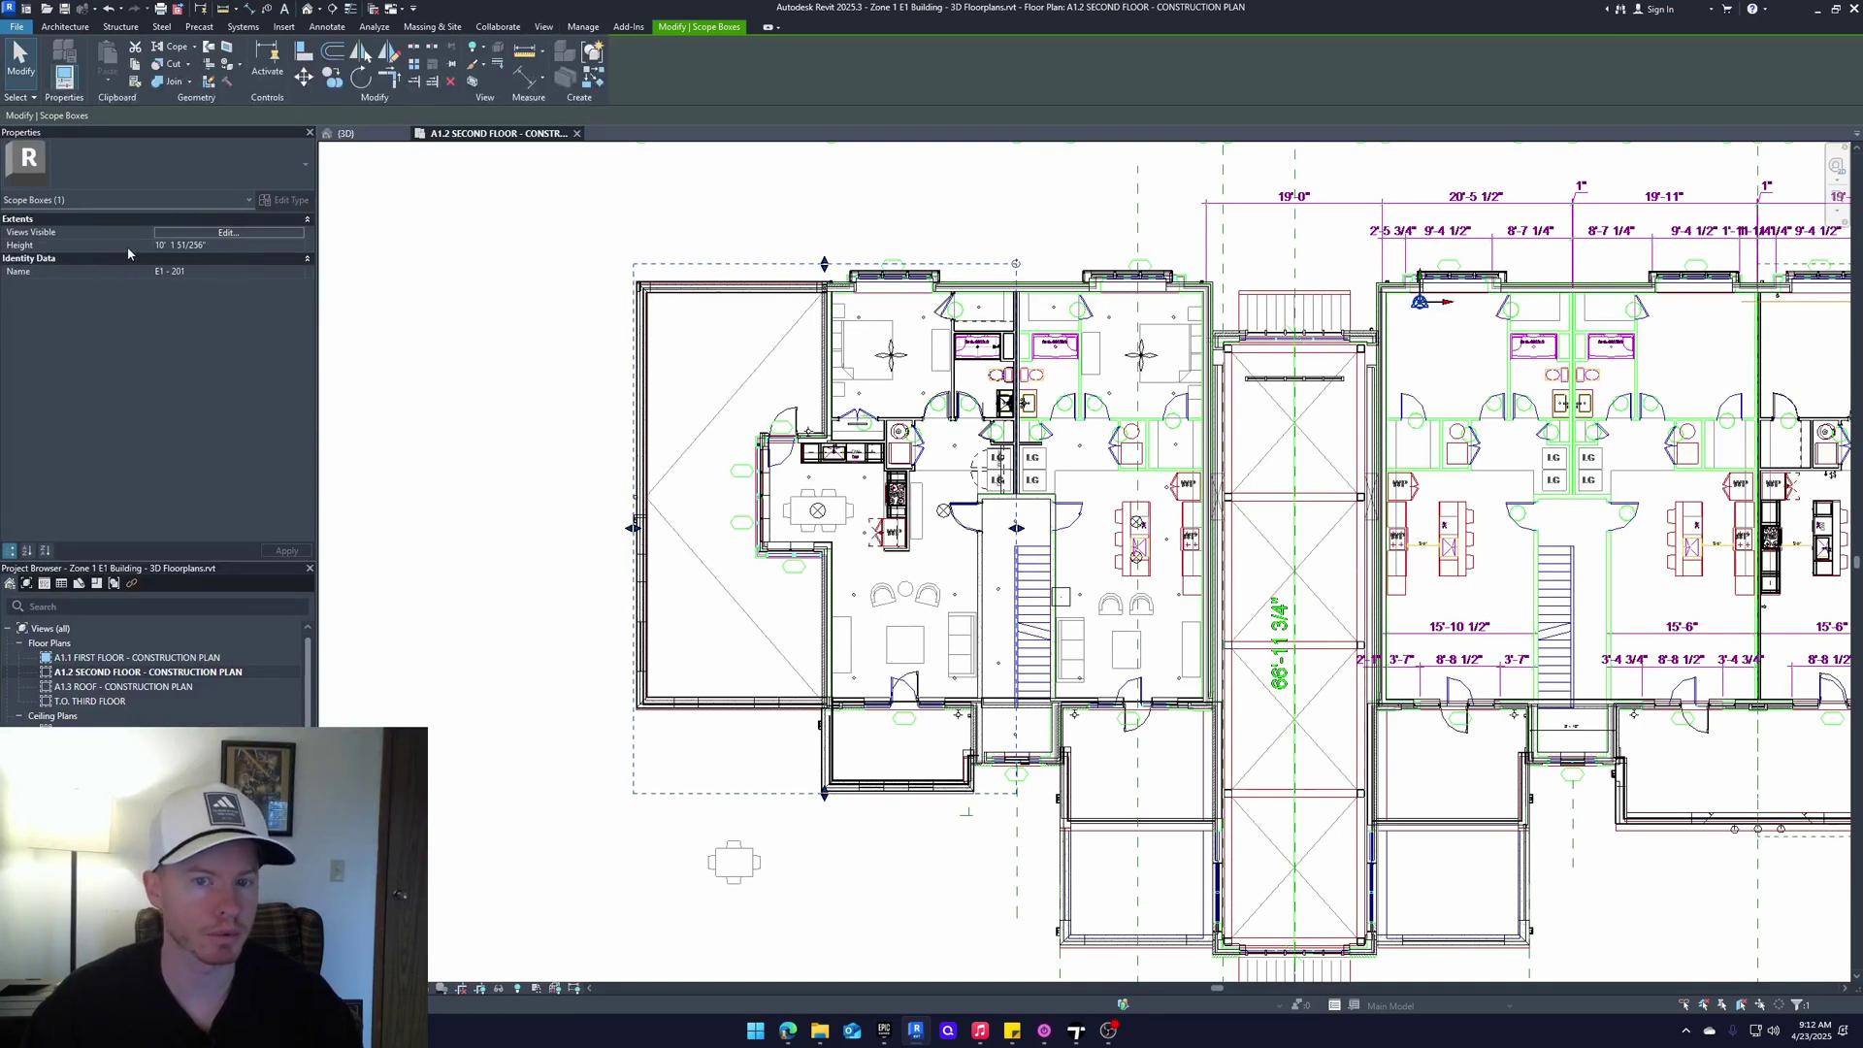
{"action": "left_click", "coordinate": [346, 134]}
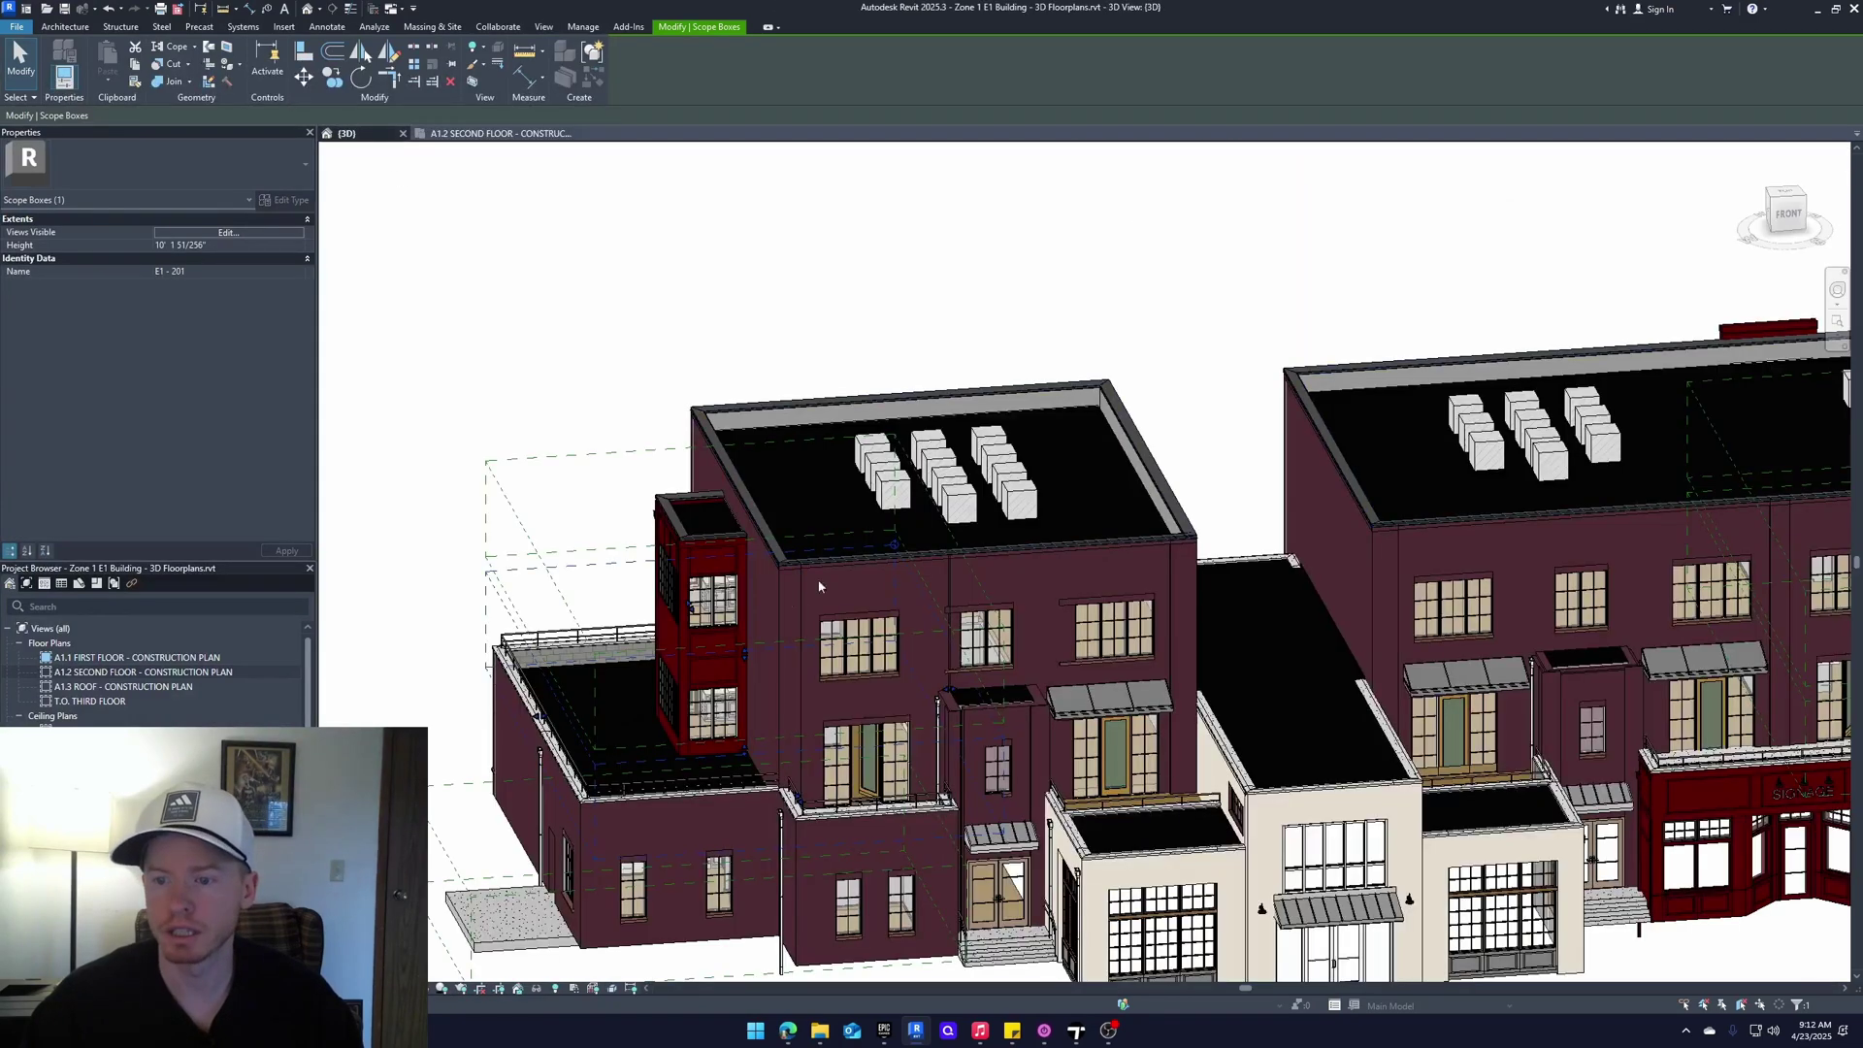
{"action": "middle_click_drag", "start_coordinate": [674, 539], "coordinate": [615, 506], "text": "shift"}
{"action": "key", "text": "Escape"}
{"action": "left_click", "coordinate": [631, 566]}
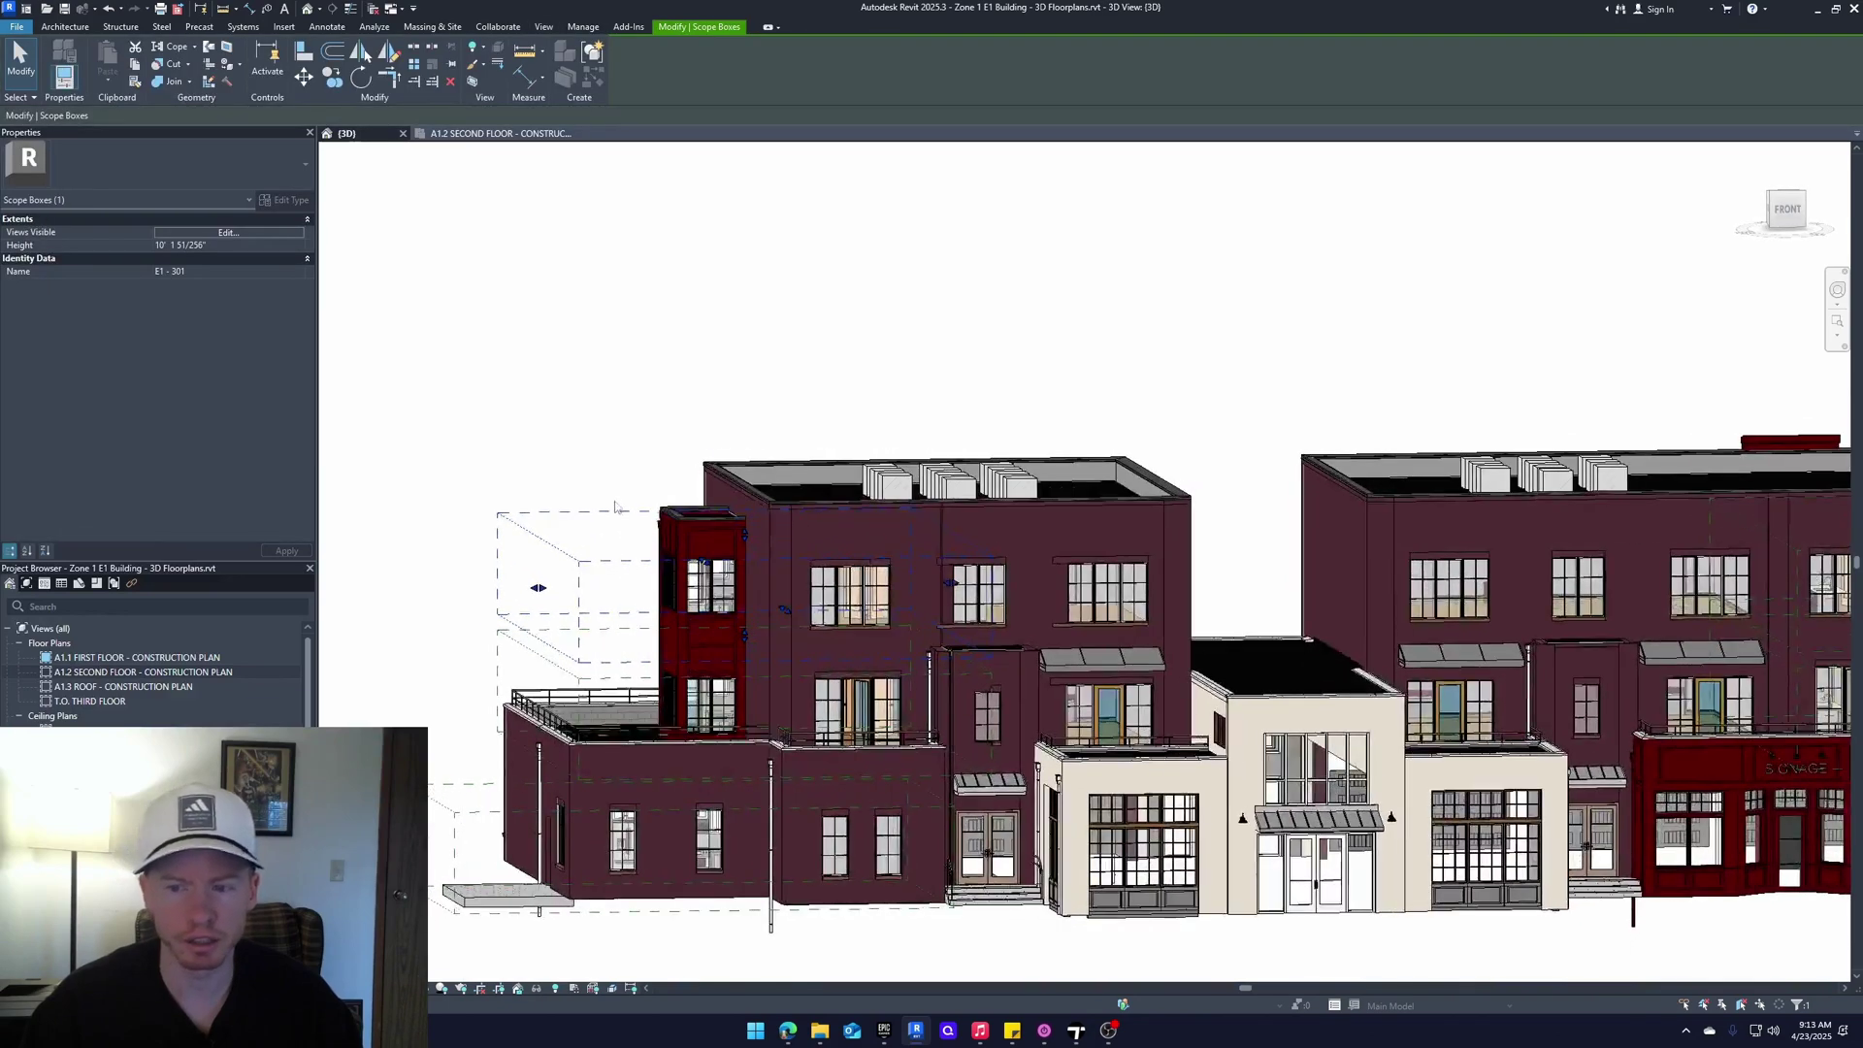
{"action": "left_click", "coordinate": [480, 338]}
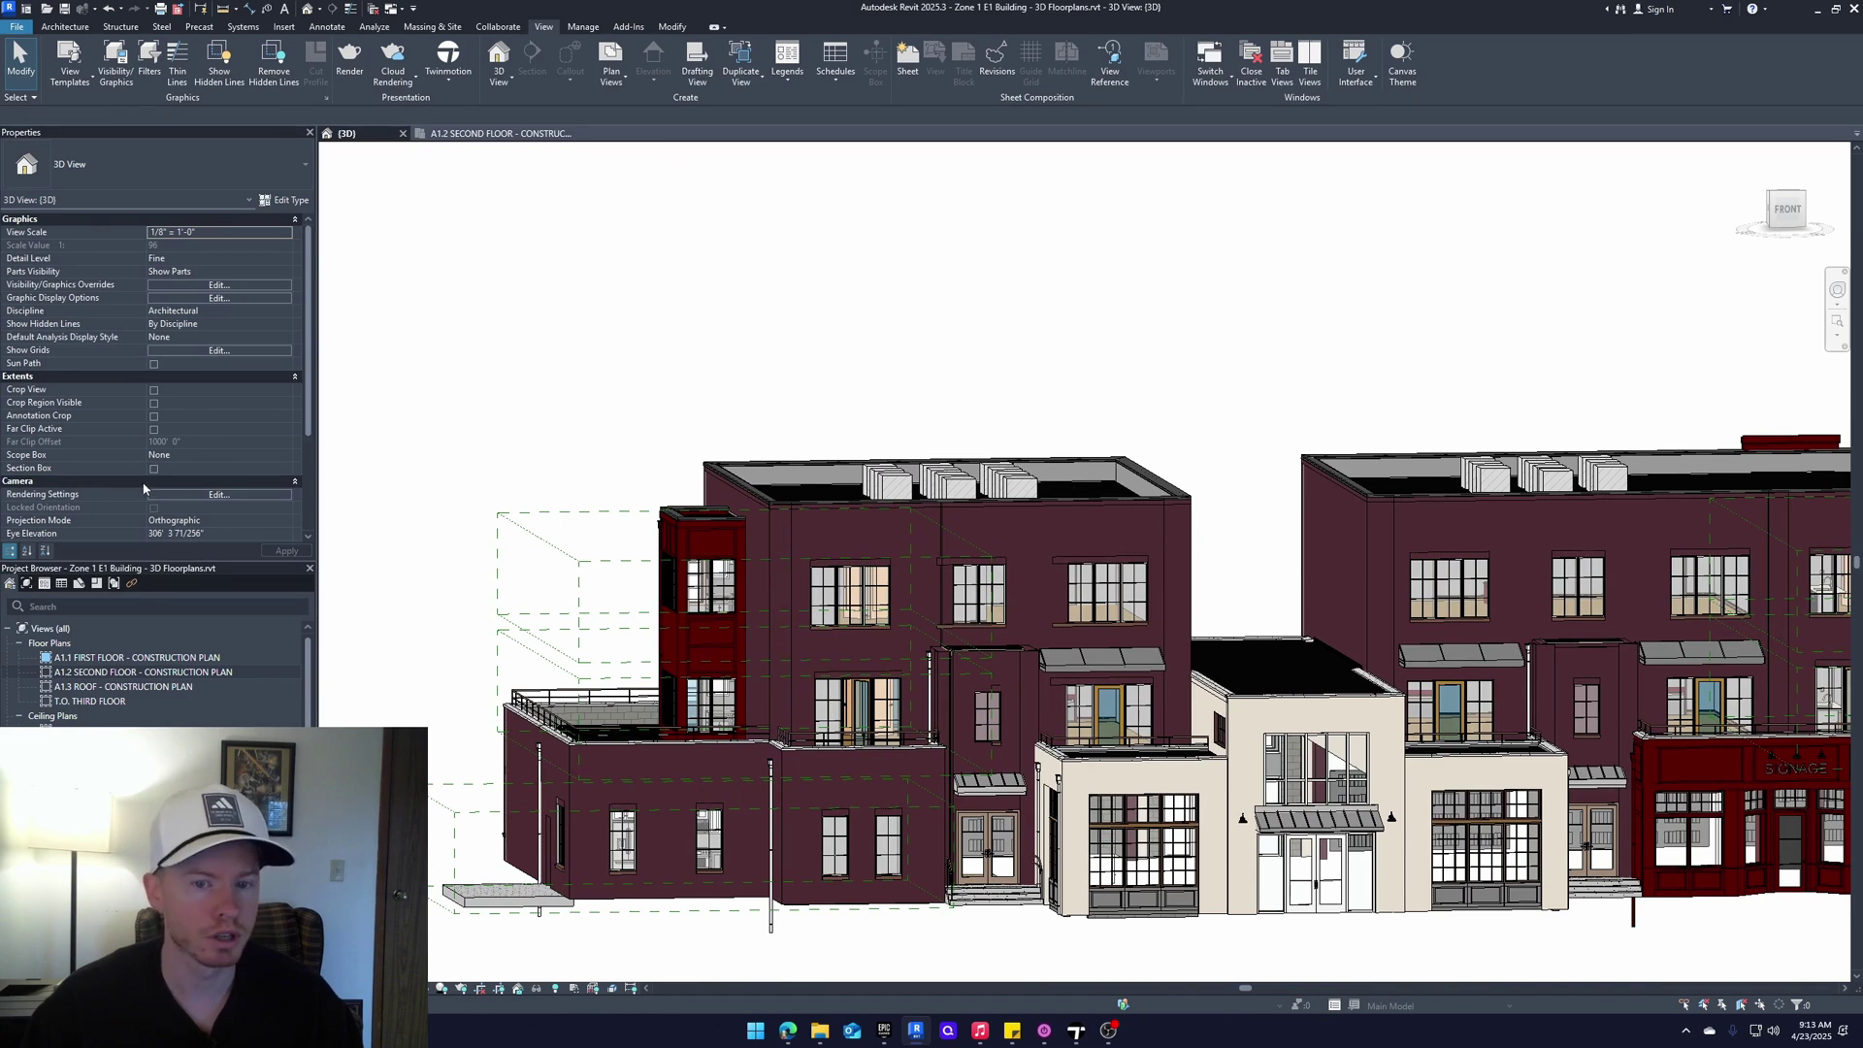
{"action": "left_click", "coordinate": [197, 462]}
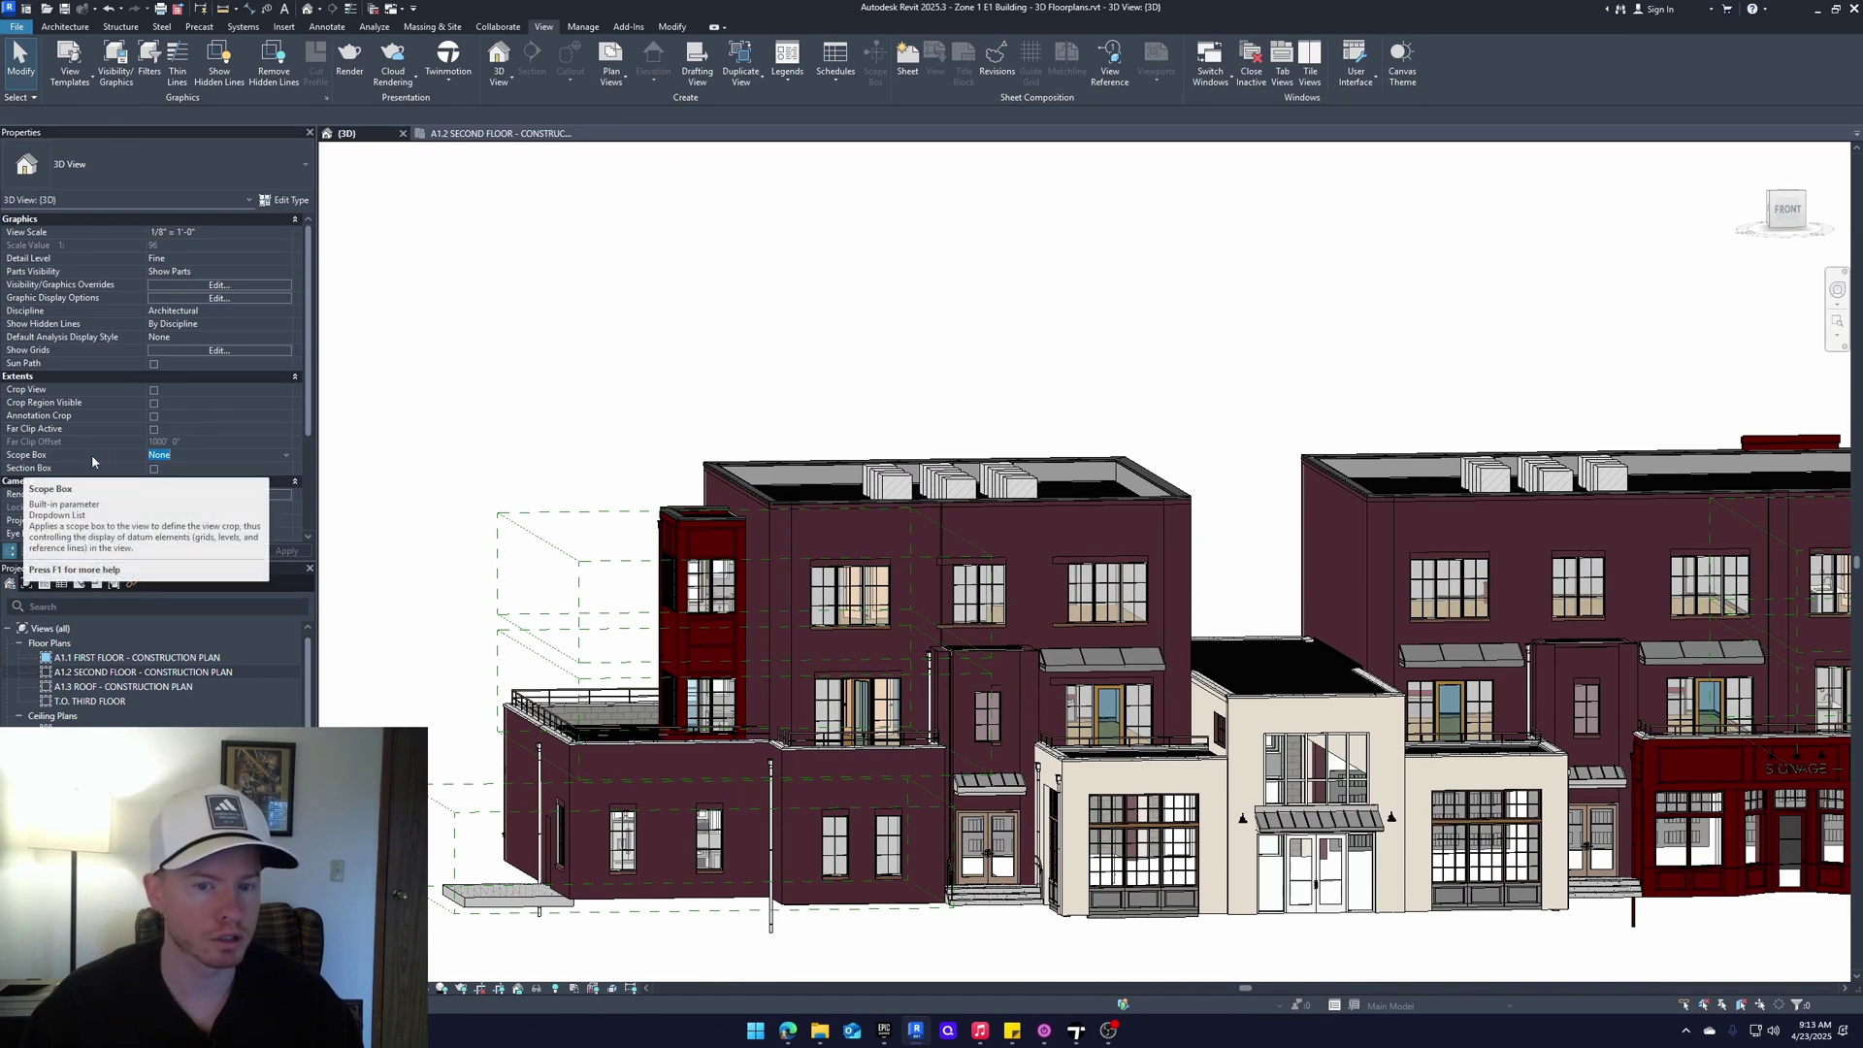
Draw a new rectangular scope box on the second floor plan, in the empty area left of the end unit
{"action": "left_click", "coordinate": [495, 133]}
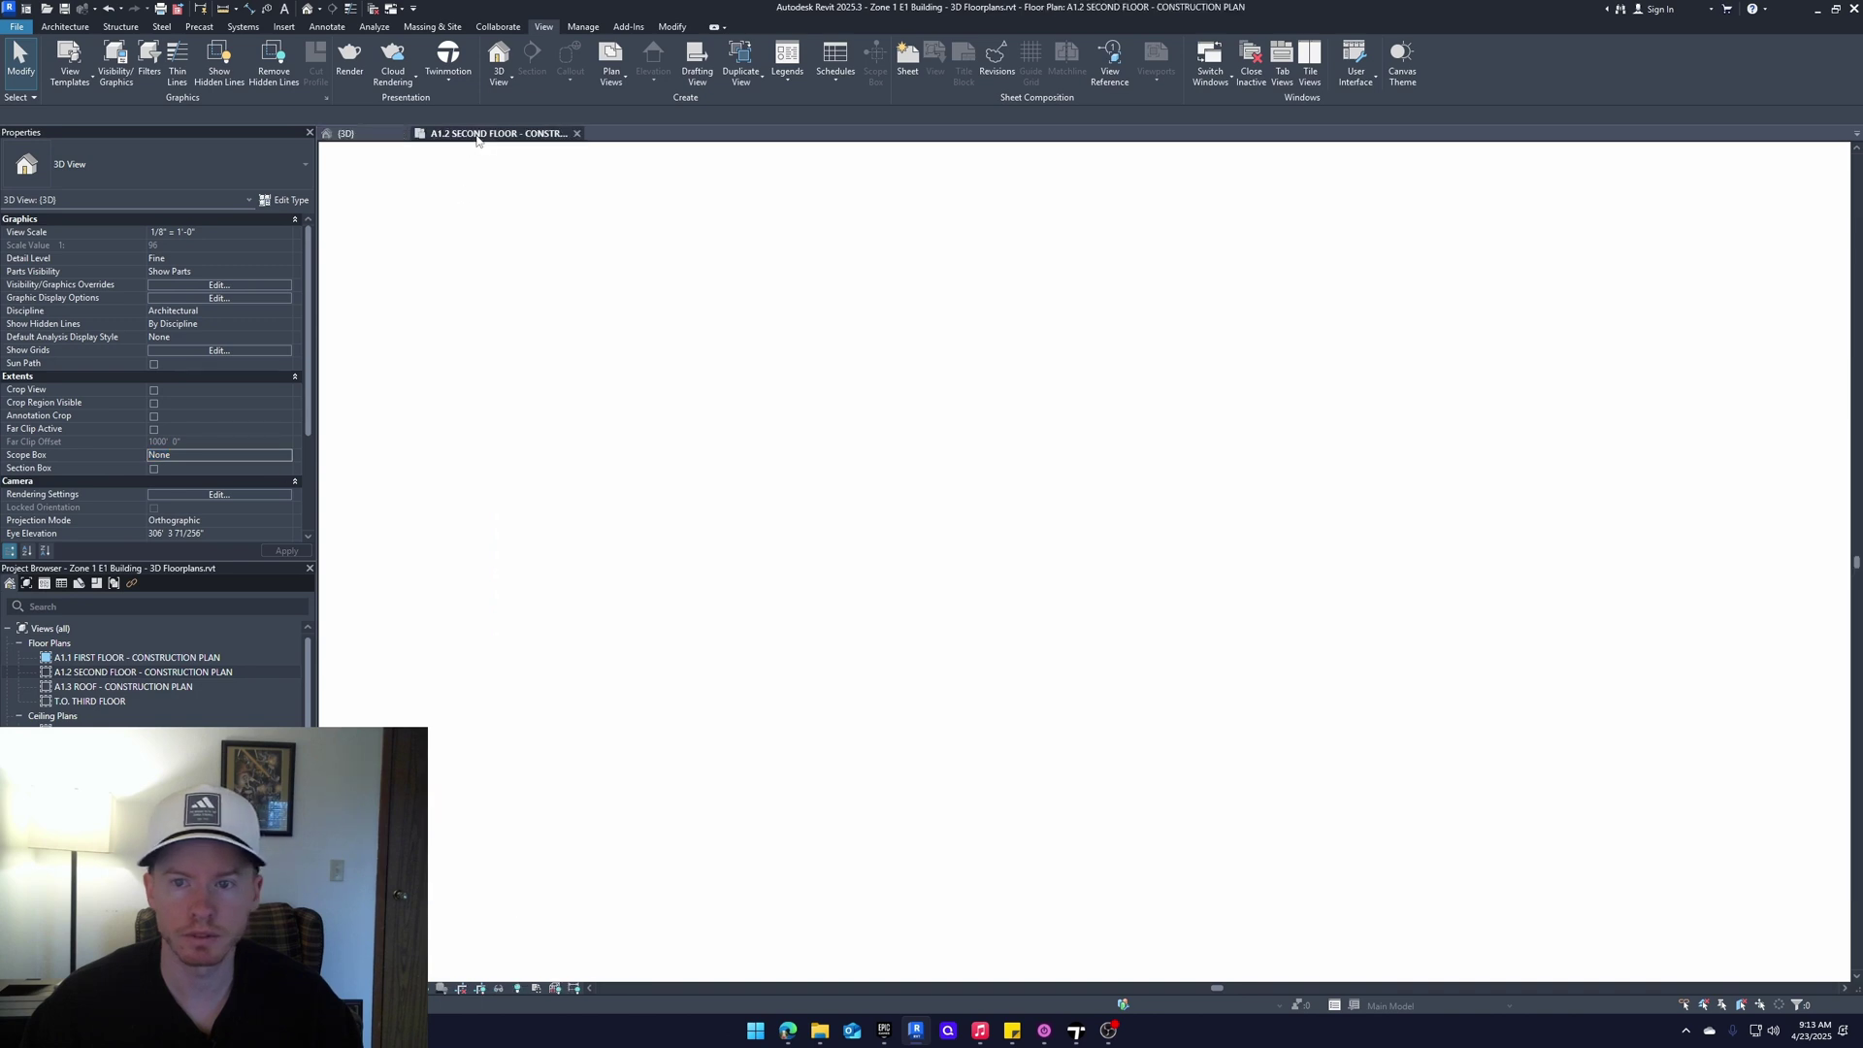
{"action": "left_click", "coordinate": [811, 574]}
{"action": "key", "text": "c"}
{"action": "key", "text": "s"}
{"action": "middle_click_drag", "start_coordinate": [722, 501], "coordinate": [706, 607]}
{"action": "left_click", "coordinate": [492, 288]}
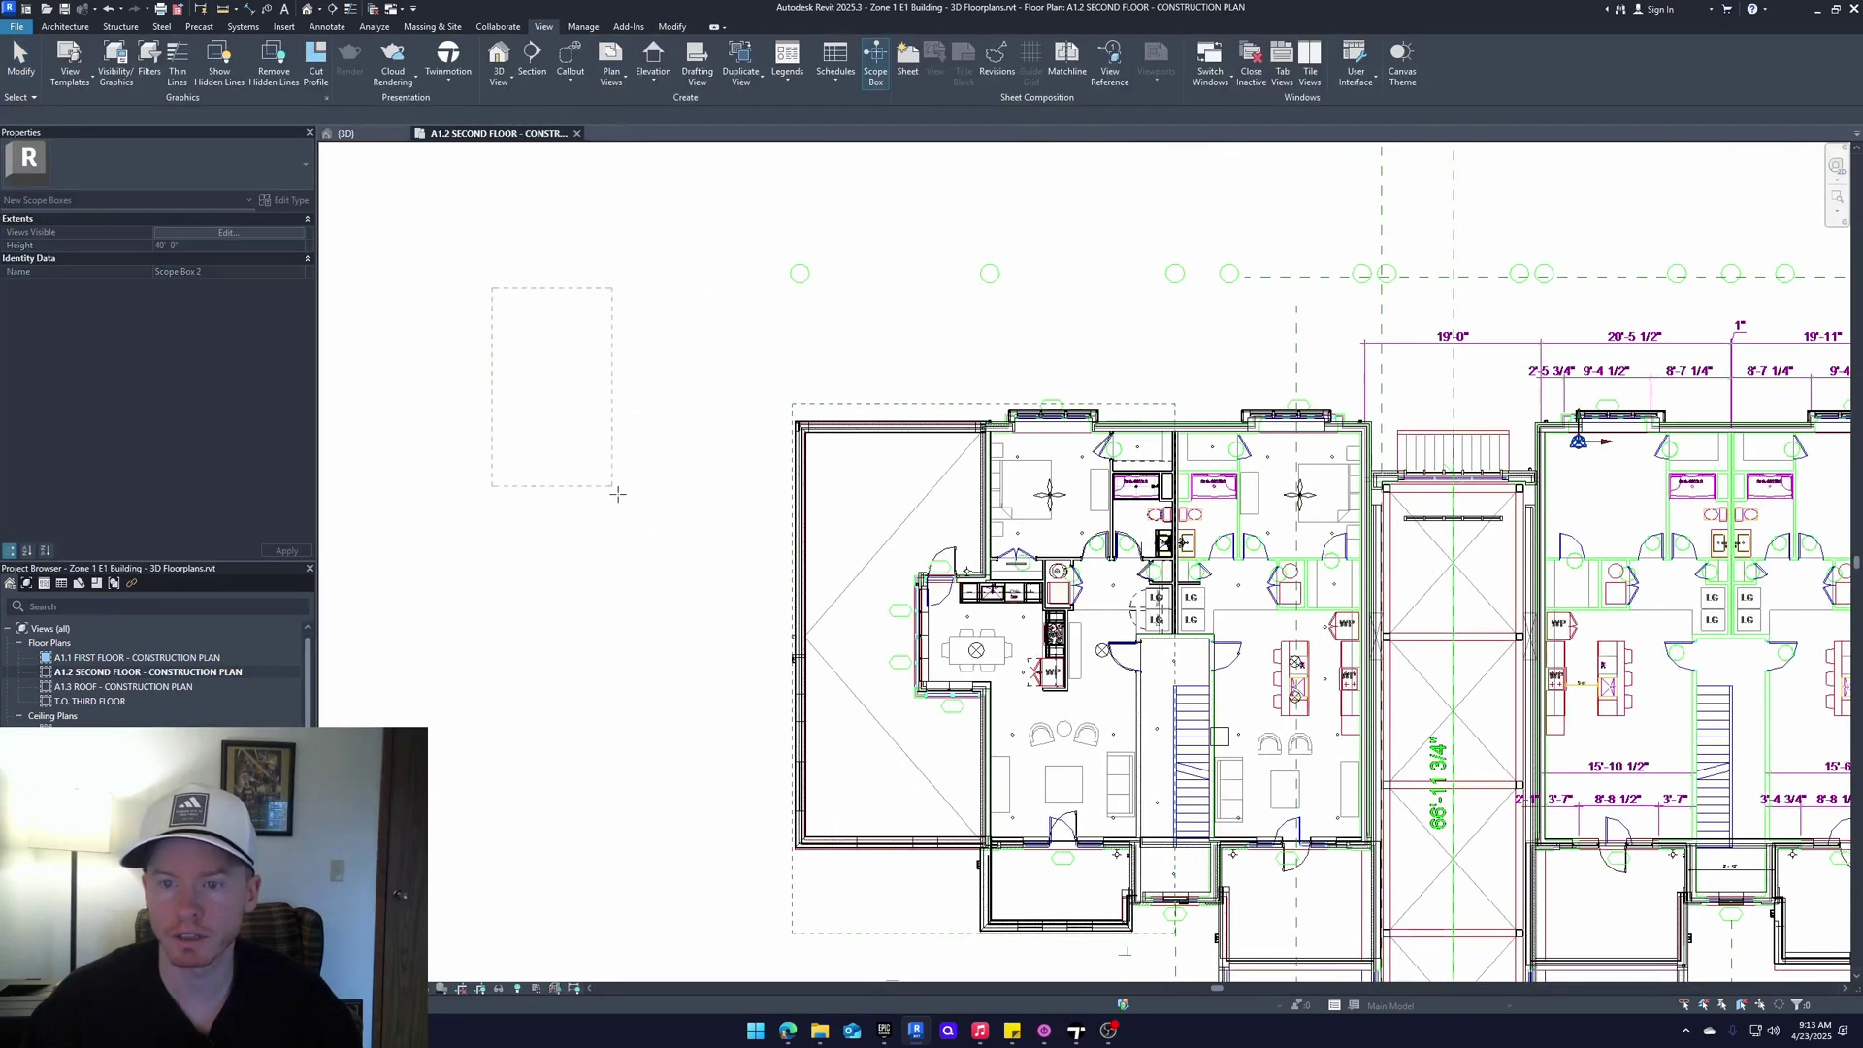
{"action": "left_click", "coordinate": [730, 617]}
{"action": "middle_click_drag", "start_coordinate": [689, 511], "coordinate": [753, 545]}
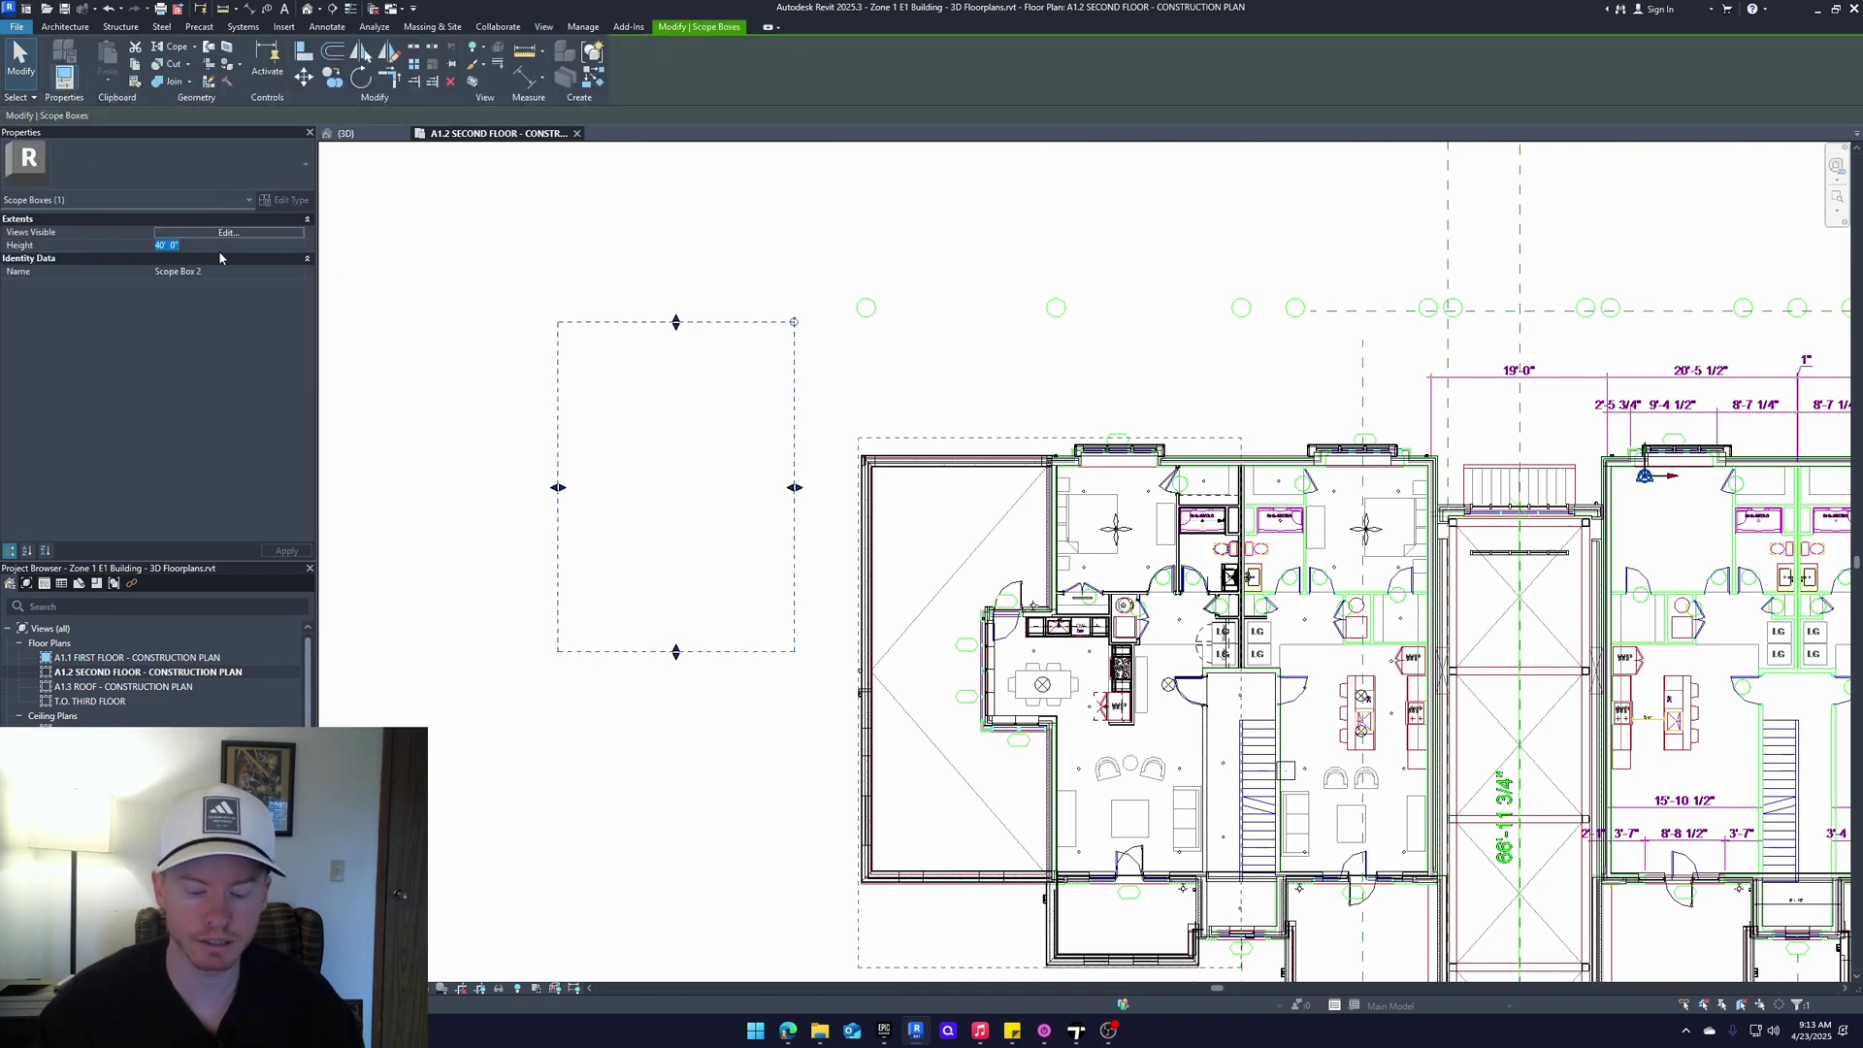
Set the new scope box's height to 20' and name it TutYT
{"action": "type", "text": "20"}
{"action": "left_click", "coordinate": [234, 271]}
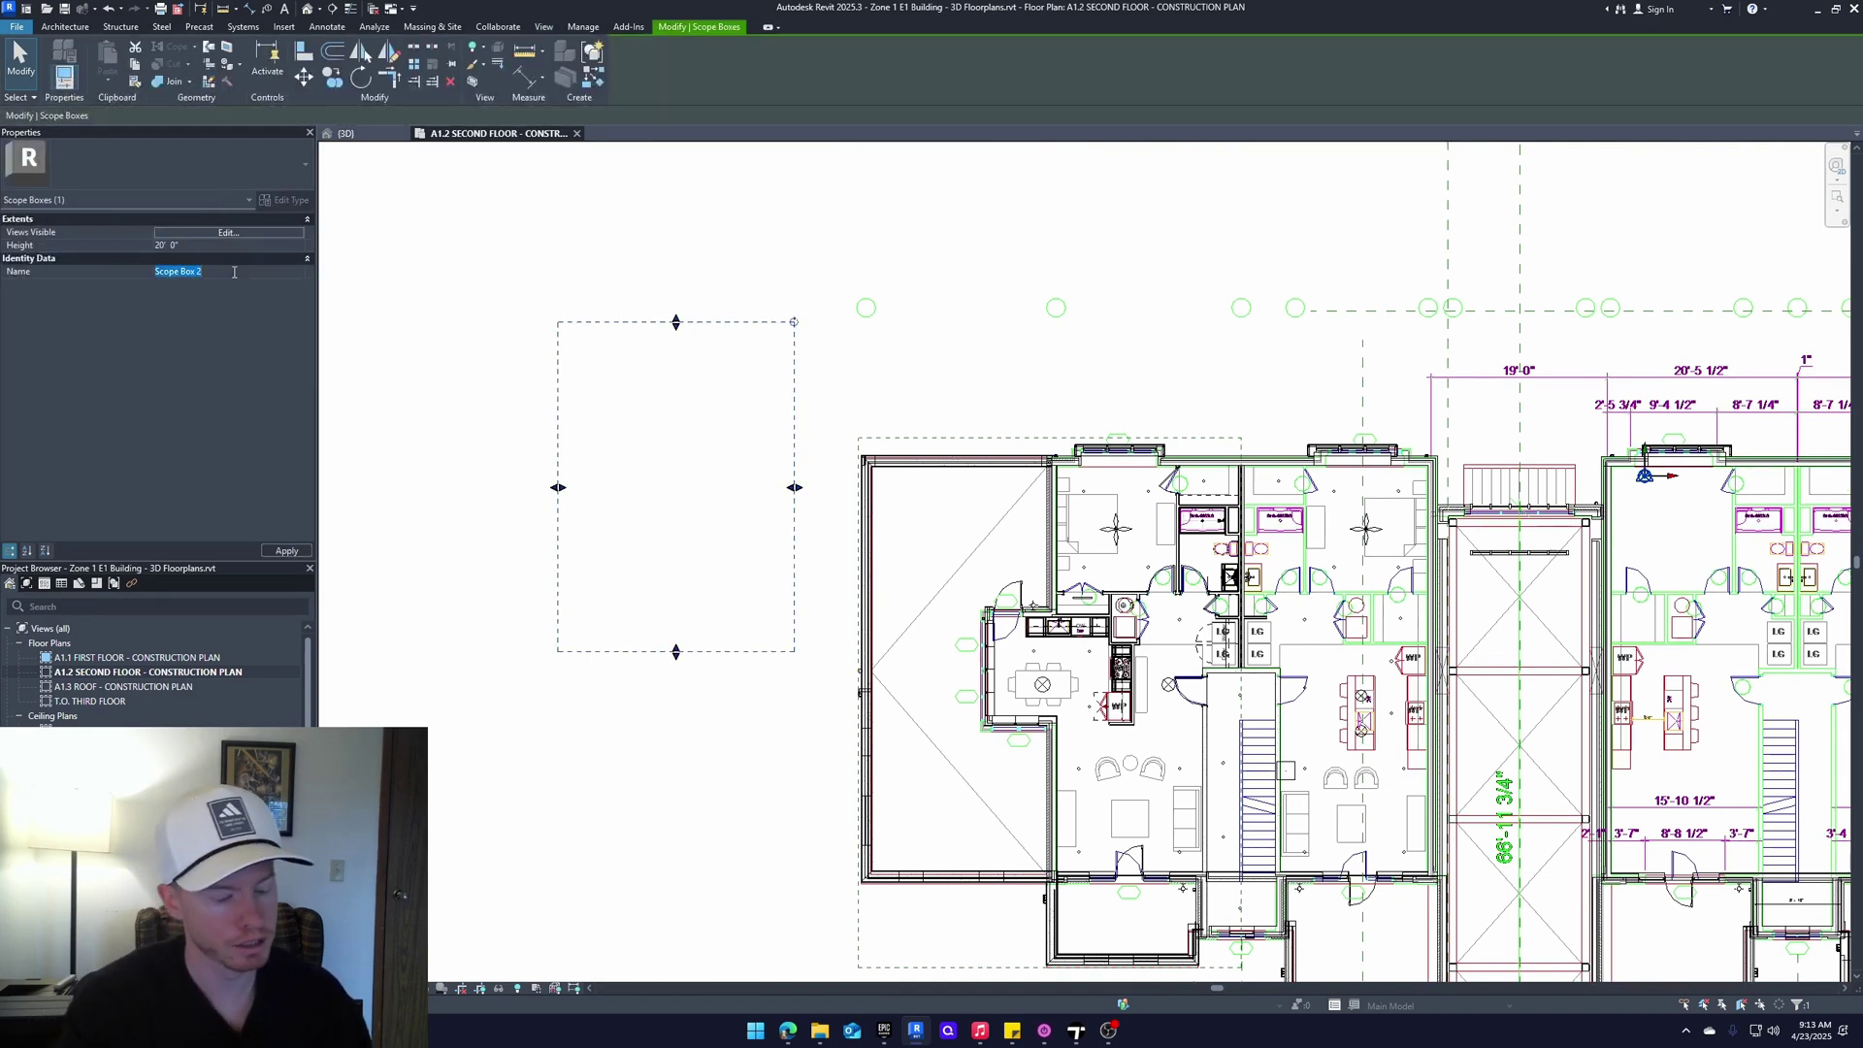
{"action": "type", "text": "TutYT"}
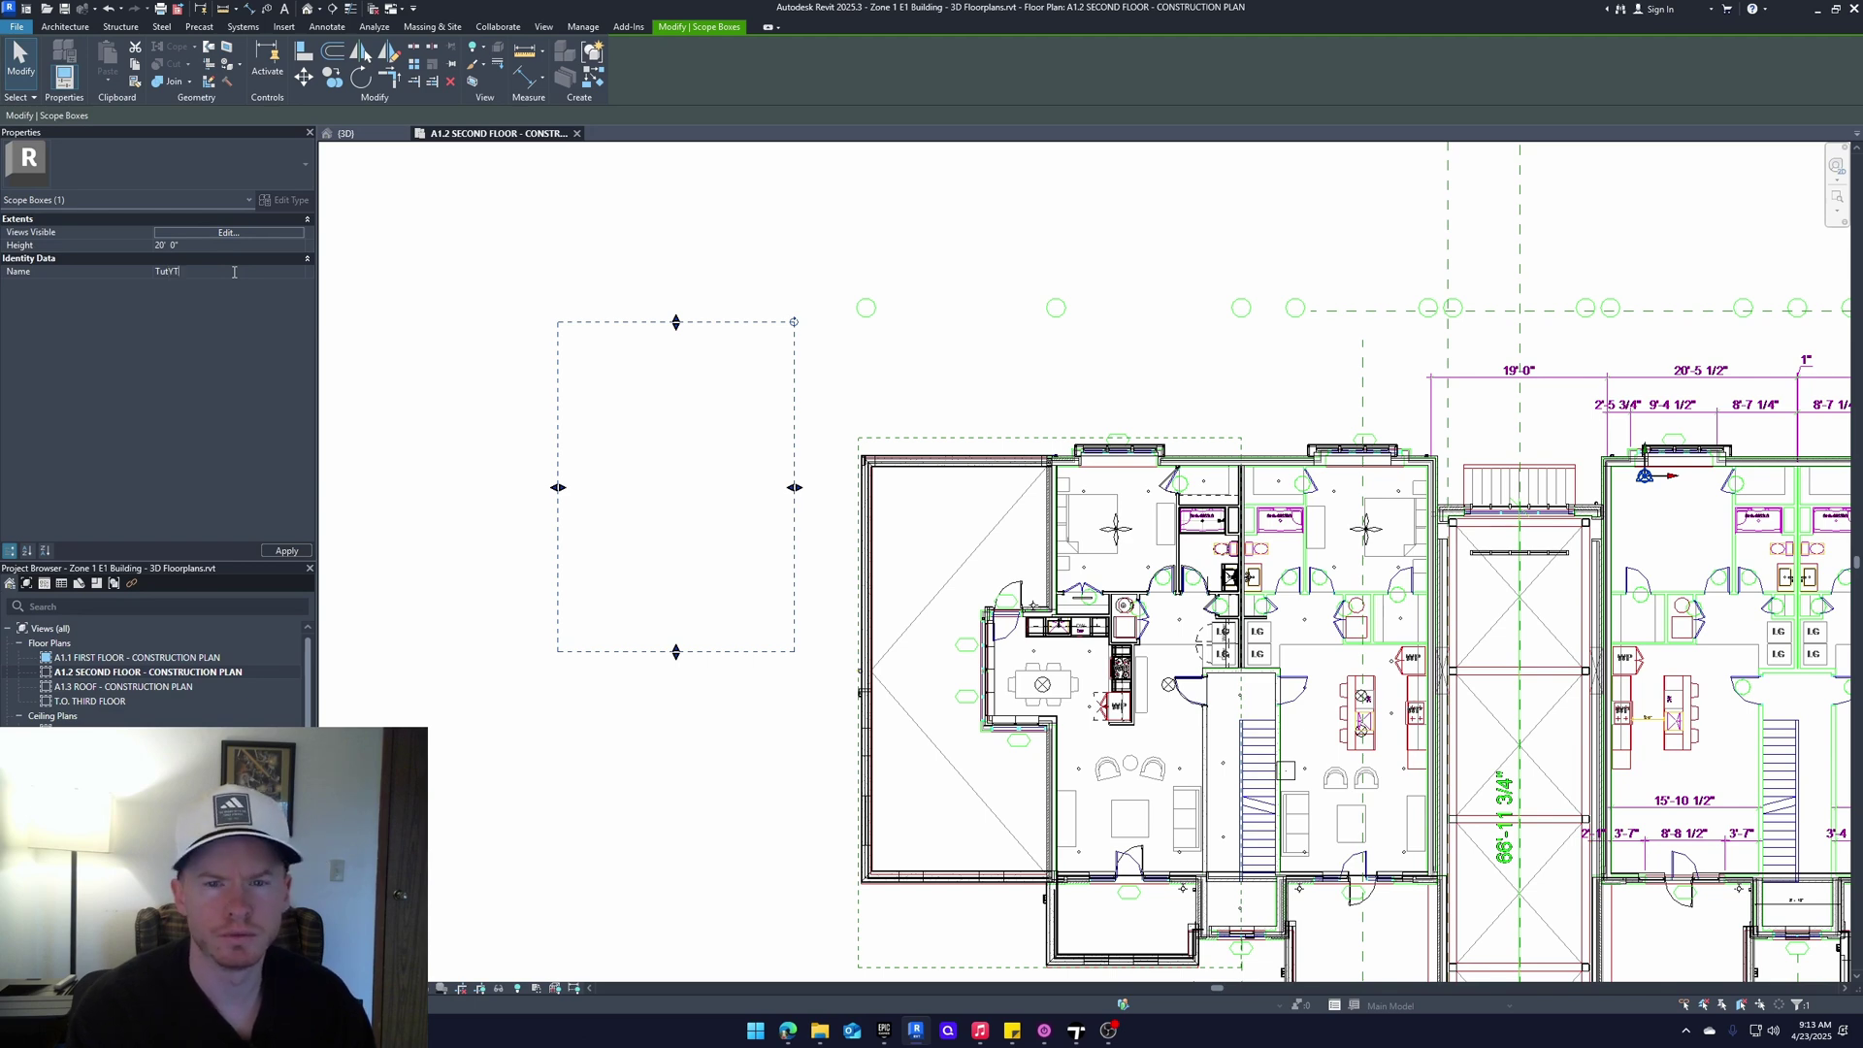
{"action": "left_click", "coordinate": [579, 296]}
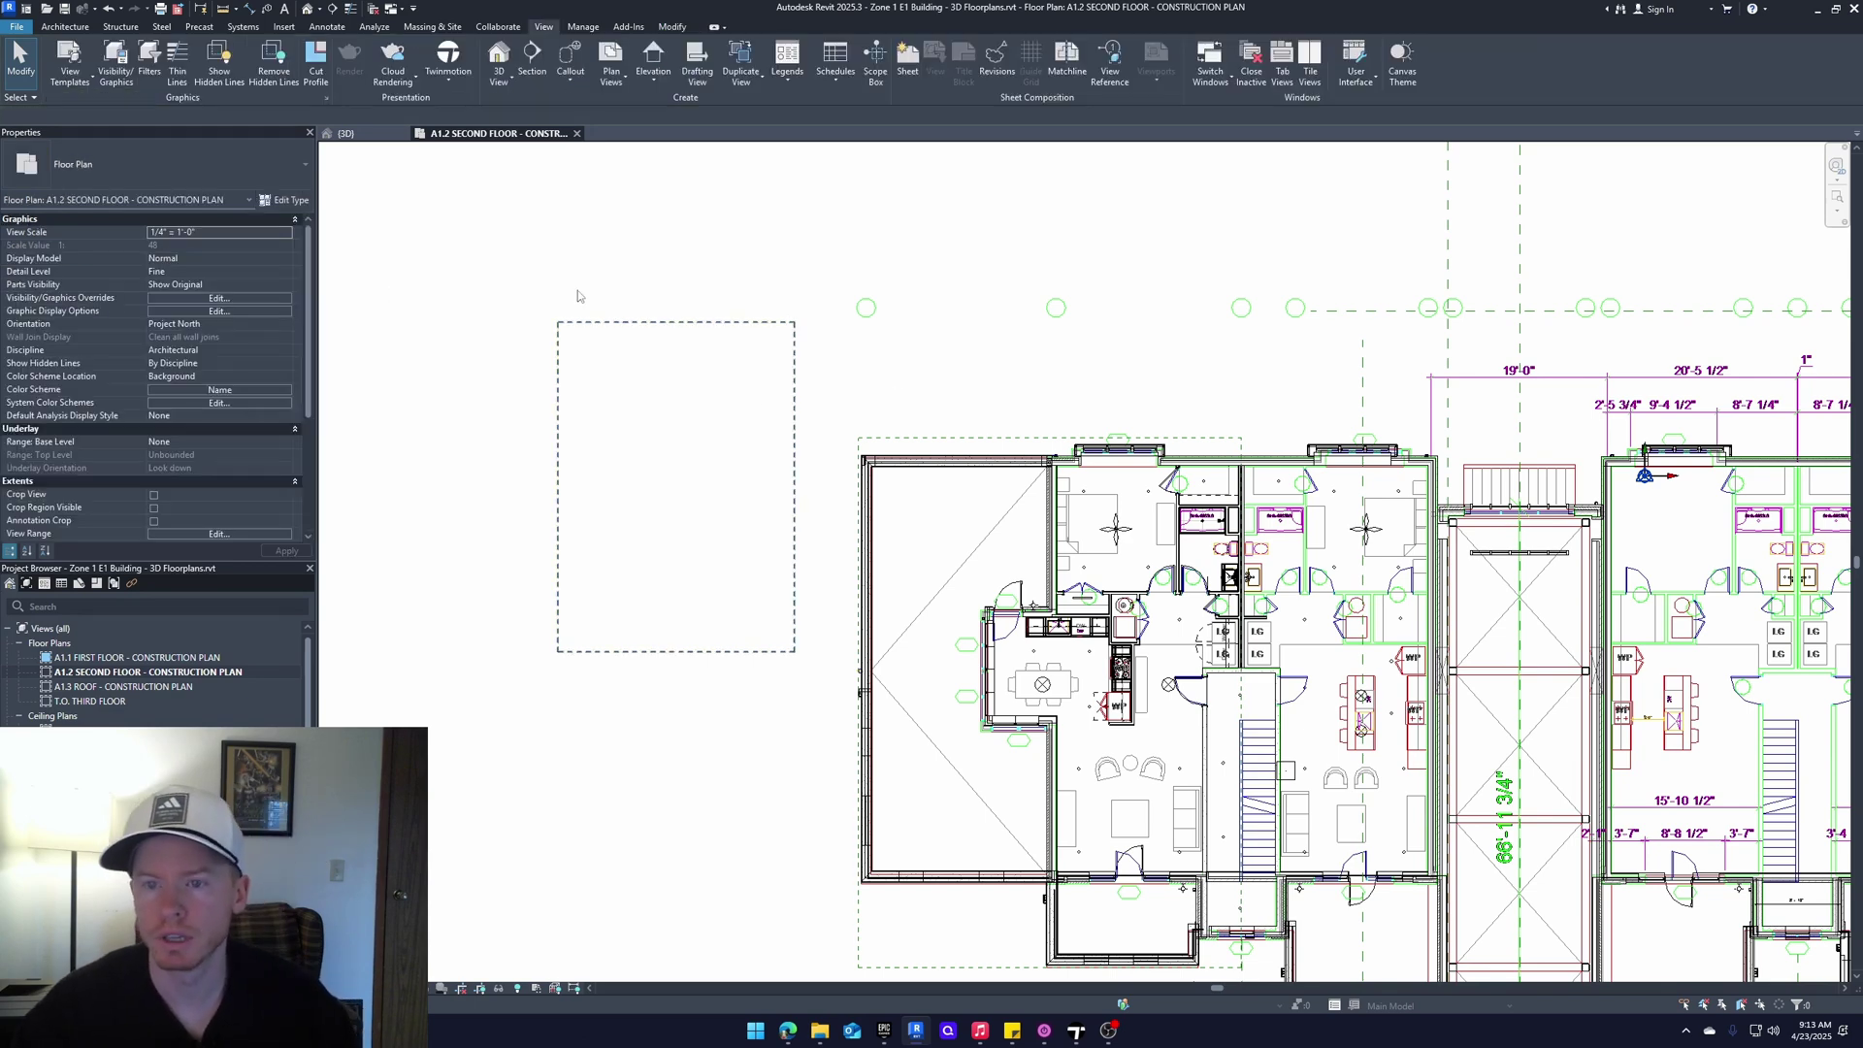
Inspect the new TutYT scope box beside the building in the 3D view
{"action": "left_click", "coordinate": [365, 134]}
{"action": "middle_click_drag", "start_coordinate": [408, 559], "coordinate": [693, 546]}
{"action": "left_click", "coordinate": [668, 548]}
{"action": "middle_click_drag", "start_coordinate": [501, 497], "coordinate": [704, 475]}
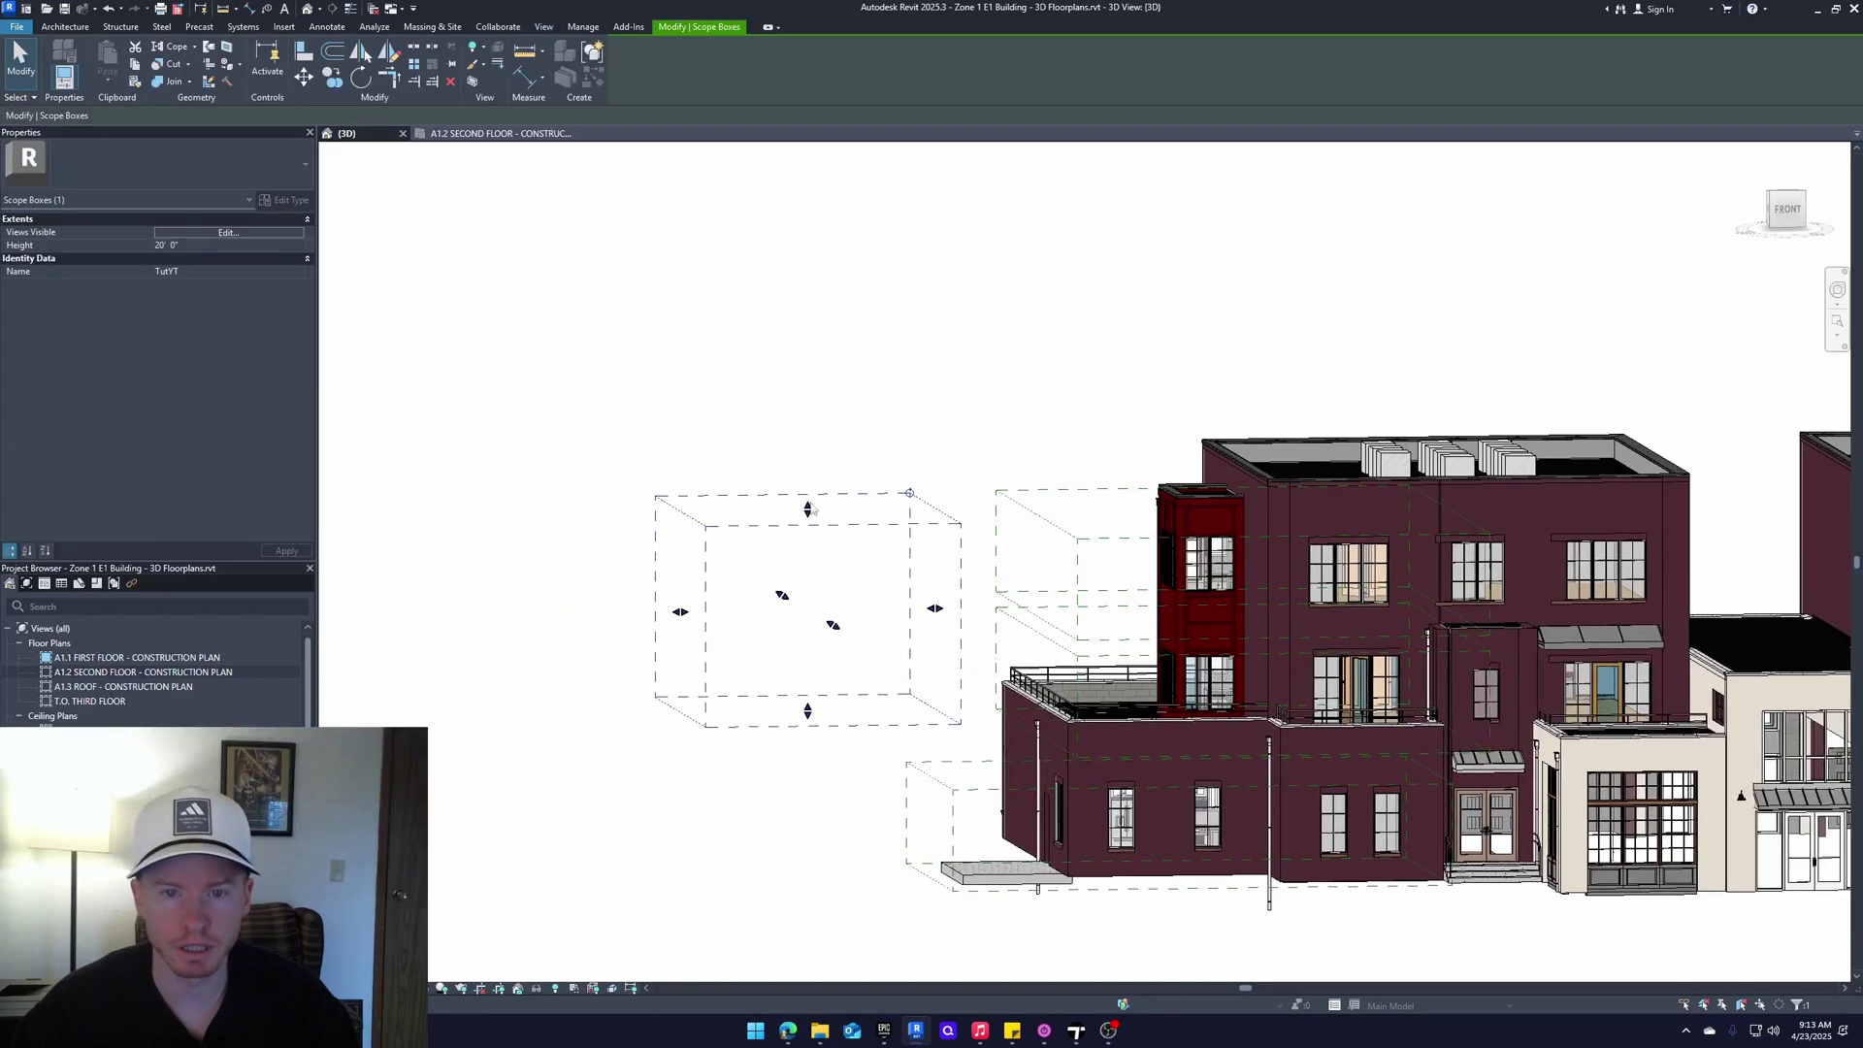
{"action": "left_click", "coordinate": [404, 375]}
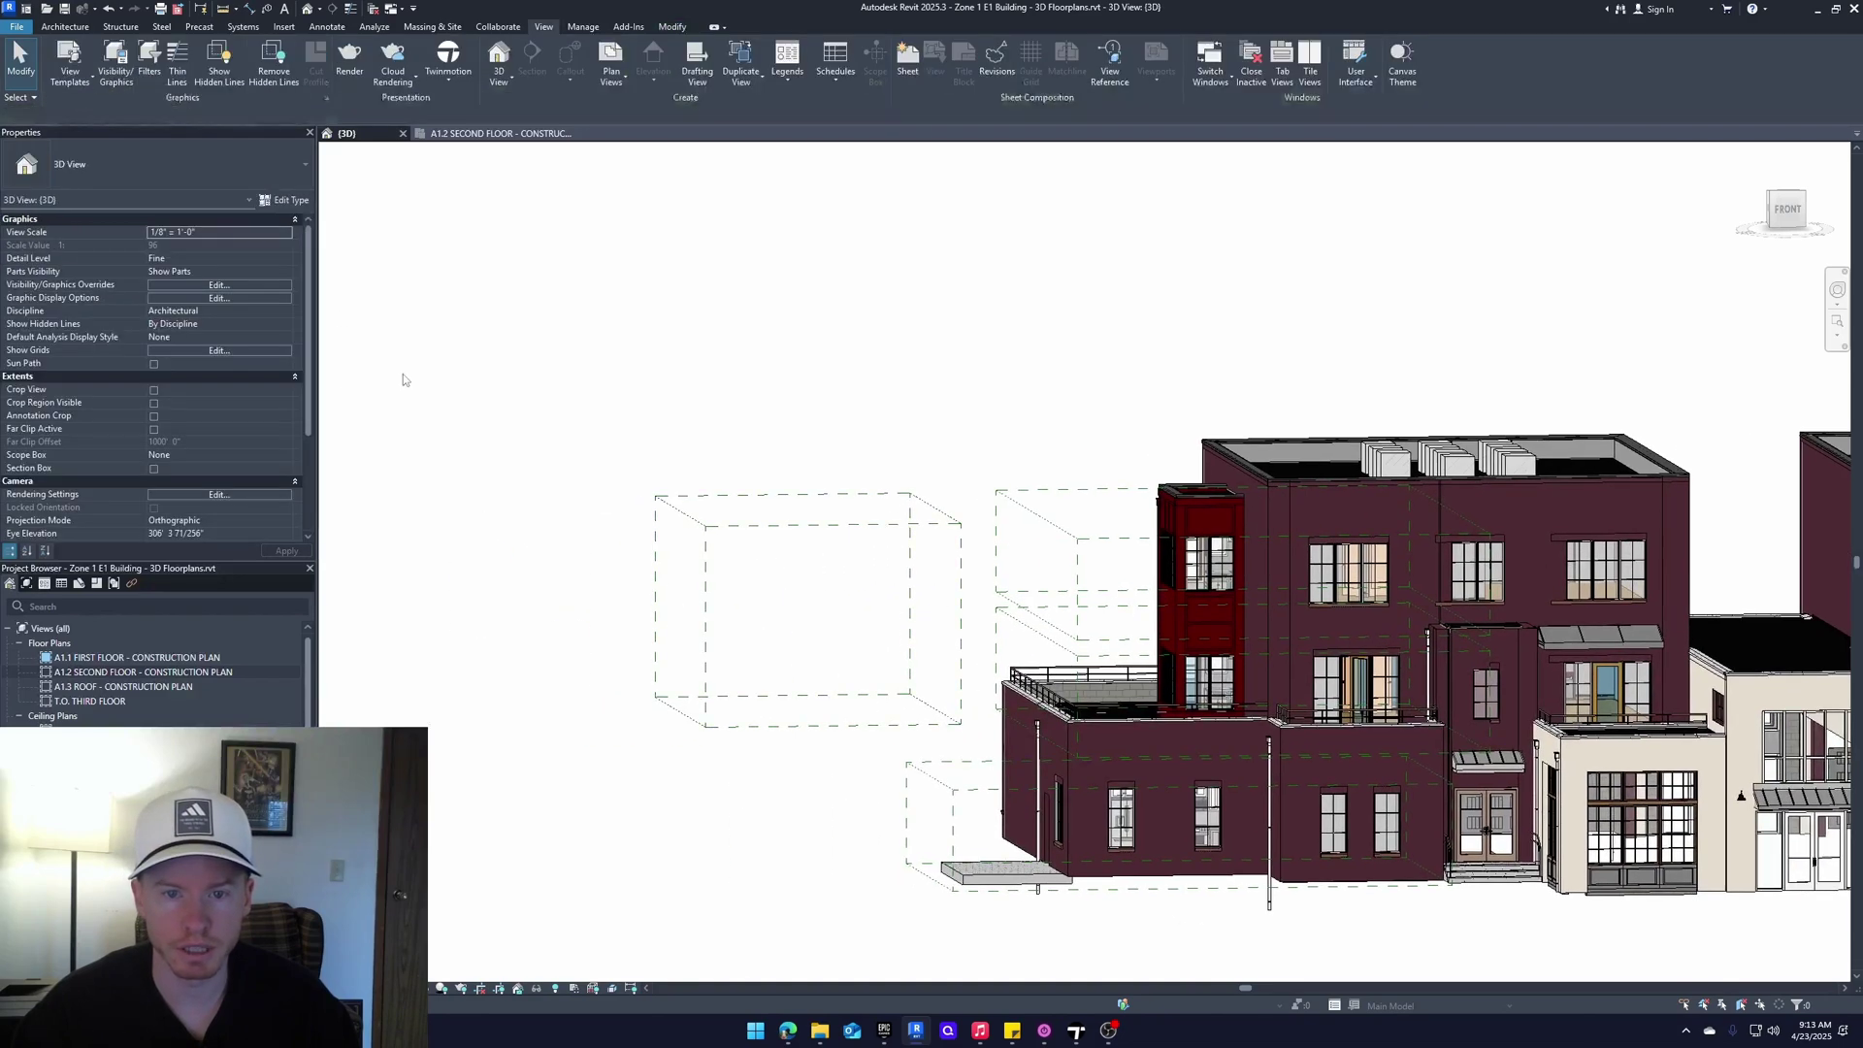
{"action": "left_click", "coordinate": [199, 456]}
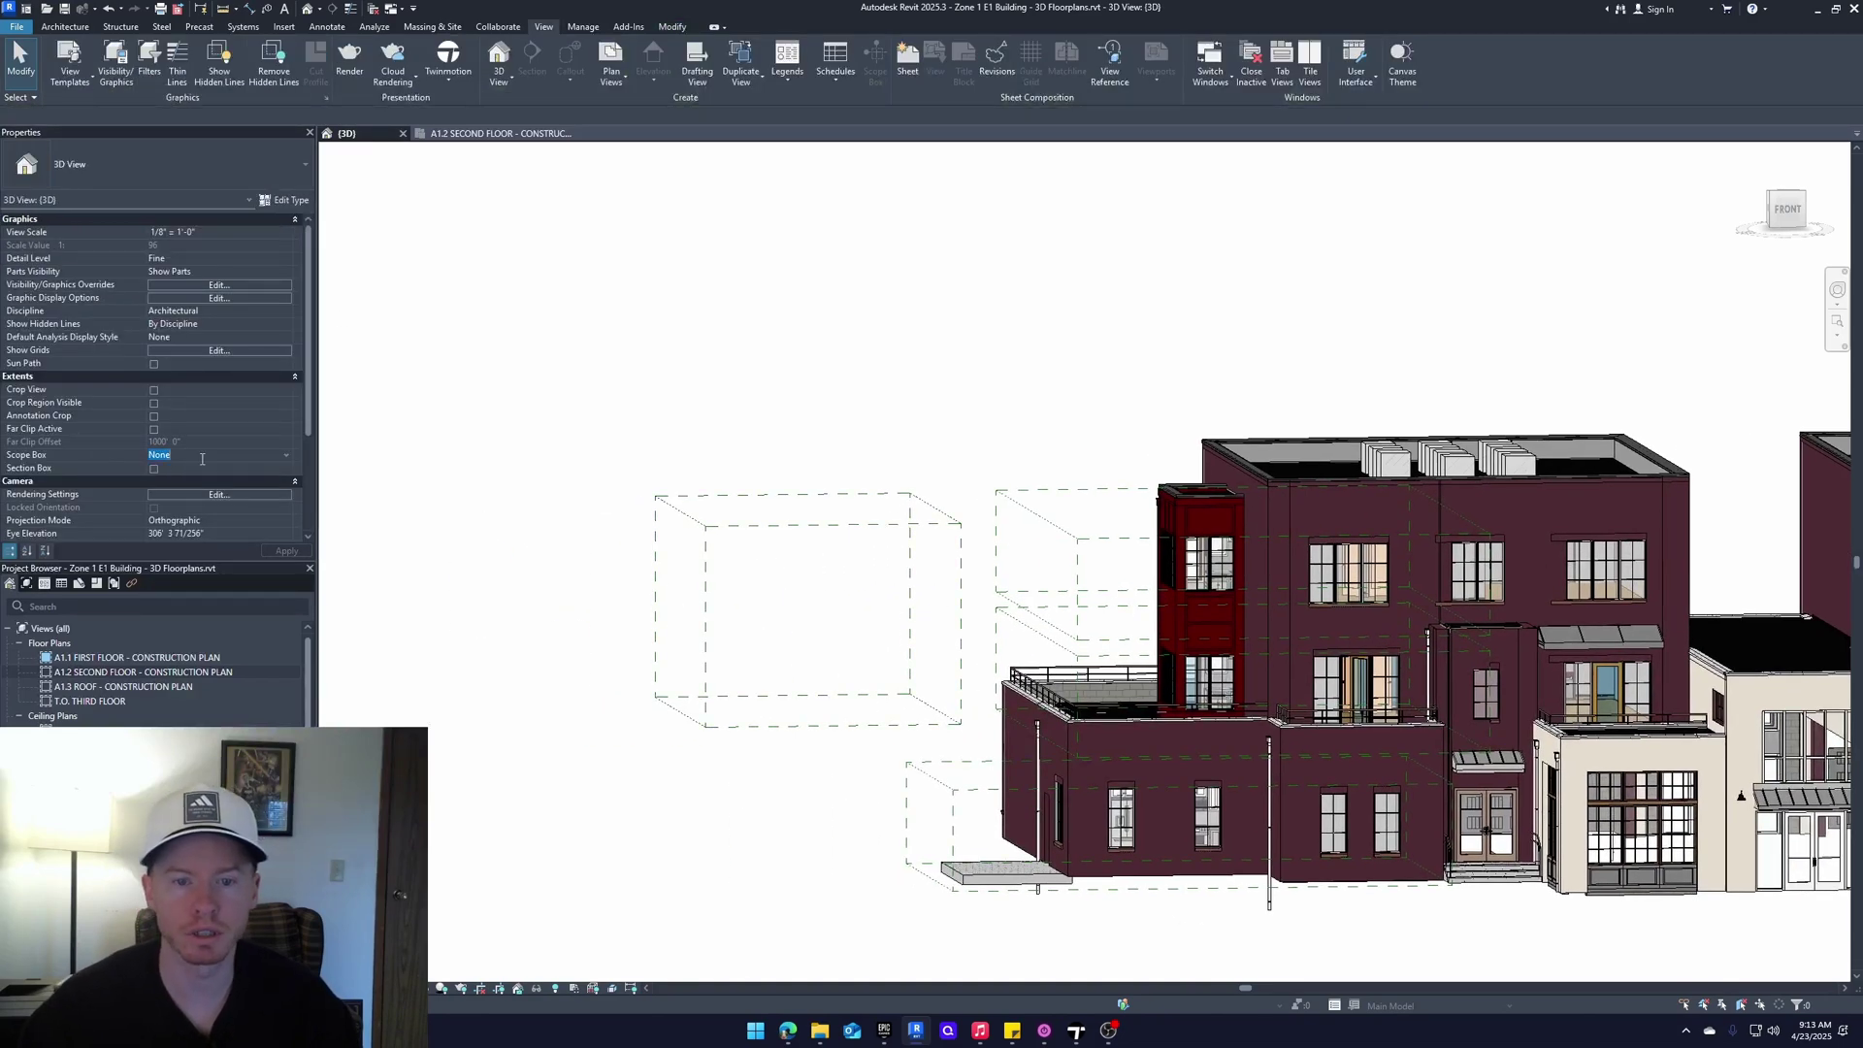
{"action": "left_click", "coordinate": [287, 455]}
{"action": "scroll", "coordinate": [213, 479], "scroll_direction": "down", "scroll_amount": 1}
{"action": "left_click", "coordinate": [167, 524]}
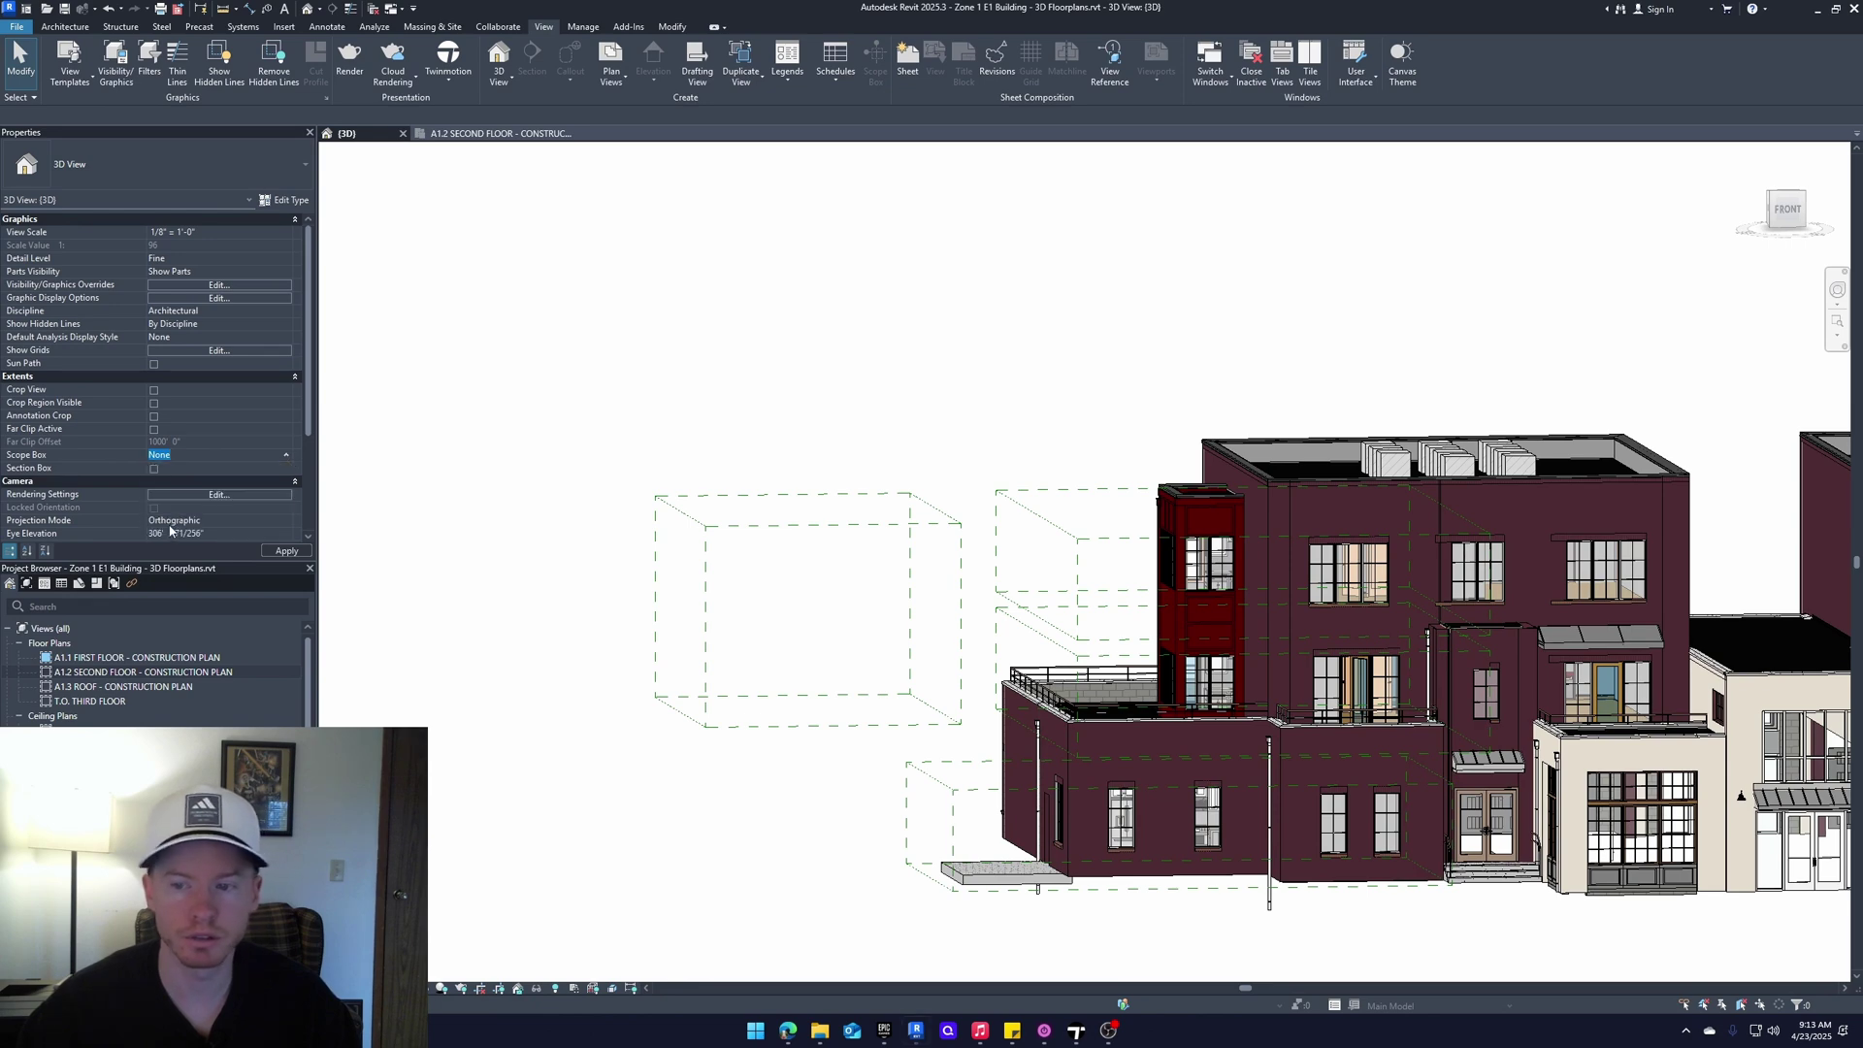
{"action": "middle_click_drag", "start_coordinate": [761, 574], "coordinate": [784, 460], "text": "shift"}
{"action": "left_click", "coordinate": [768, 533]}
{"action": "left_click", "coordinate": [830, 553]}
{"action": "left_click", "coordinate": [160, 454]}
{"action": "left_click", "coordinate": [167, 456]}
{"action": "scroll", "coordinate": [170, 475], "scroll_direction": "up", "scroll_amount": 2}
{"action": "left_click", "coordinate": [170, 470]}
{"action": "left_click", "coordinate": [154, 472]}
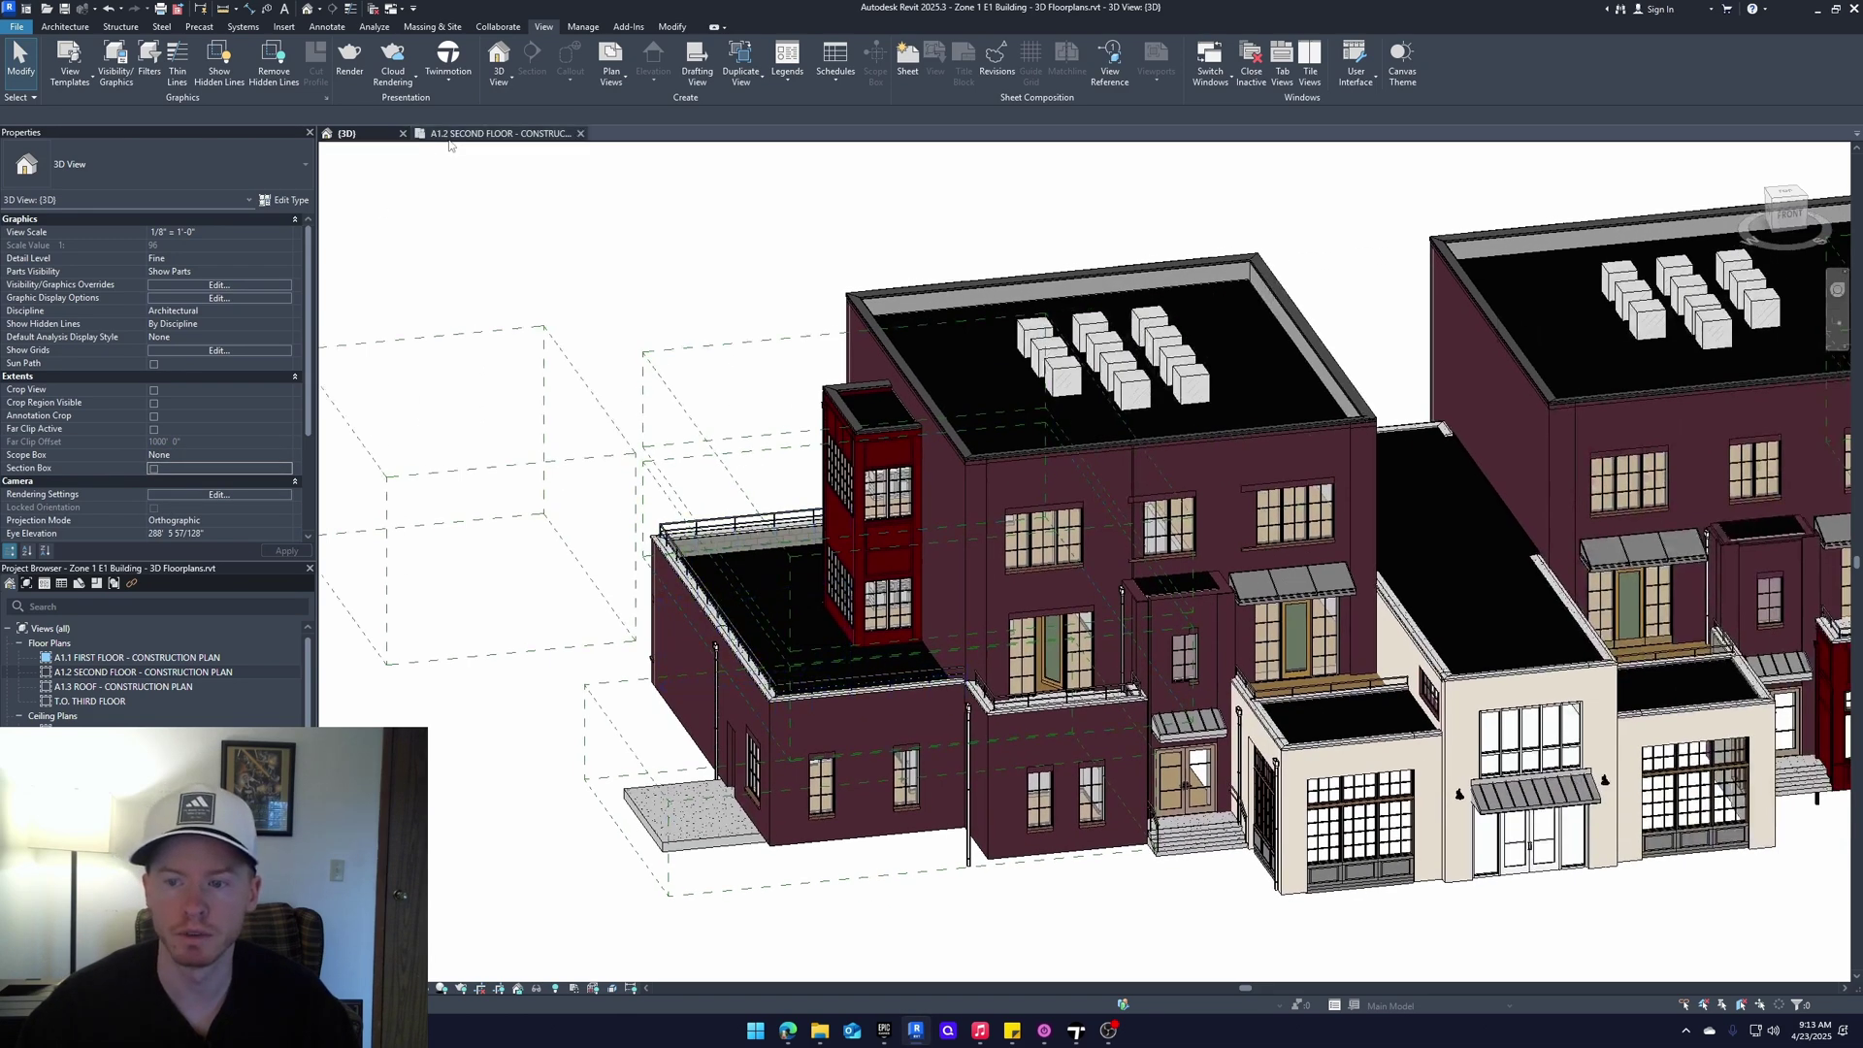
Identify the end unit's scope box on the second floor plan and assign E1 - 201 as the 3D view's scope box
{"action": "left_click", "coordinate": [449, 138]}
{"action": "middle_click_drag", "start_coordinate": [759, 486], "coordinate": [712, 439]}
{"action": "left_click", "coordinate": [820, 395]}
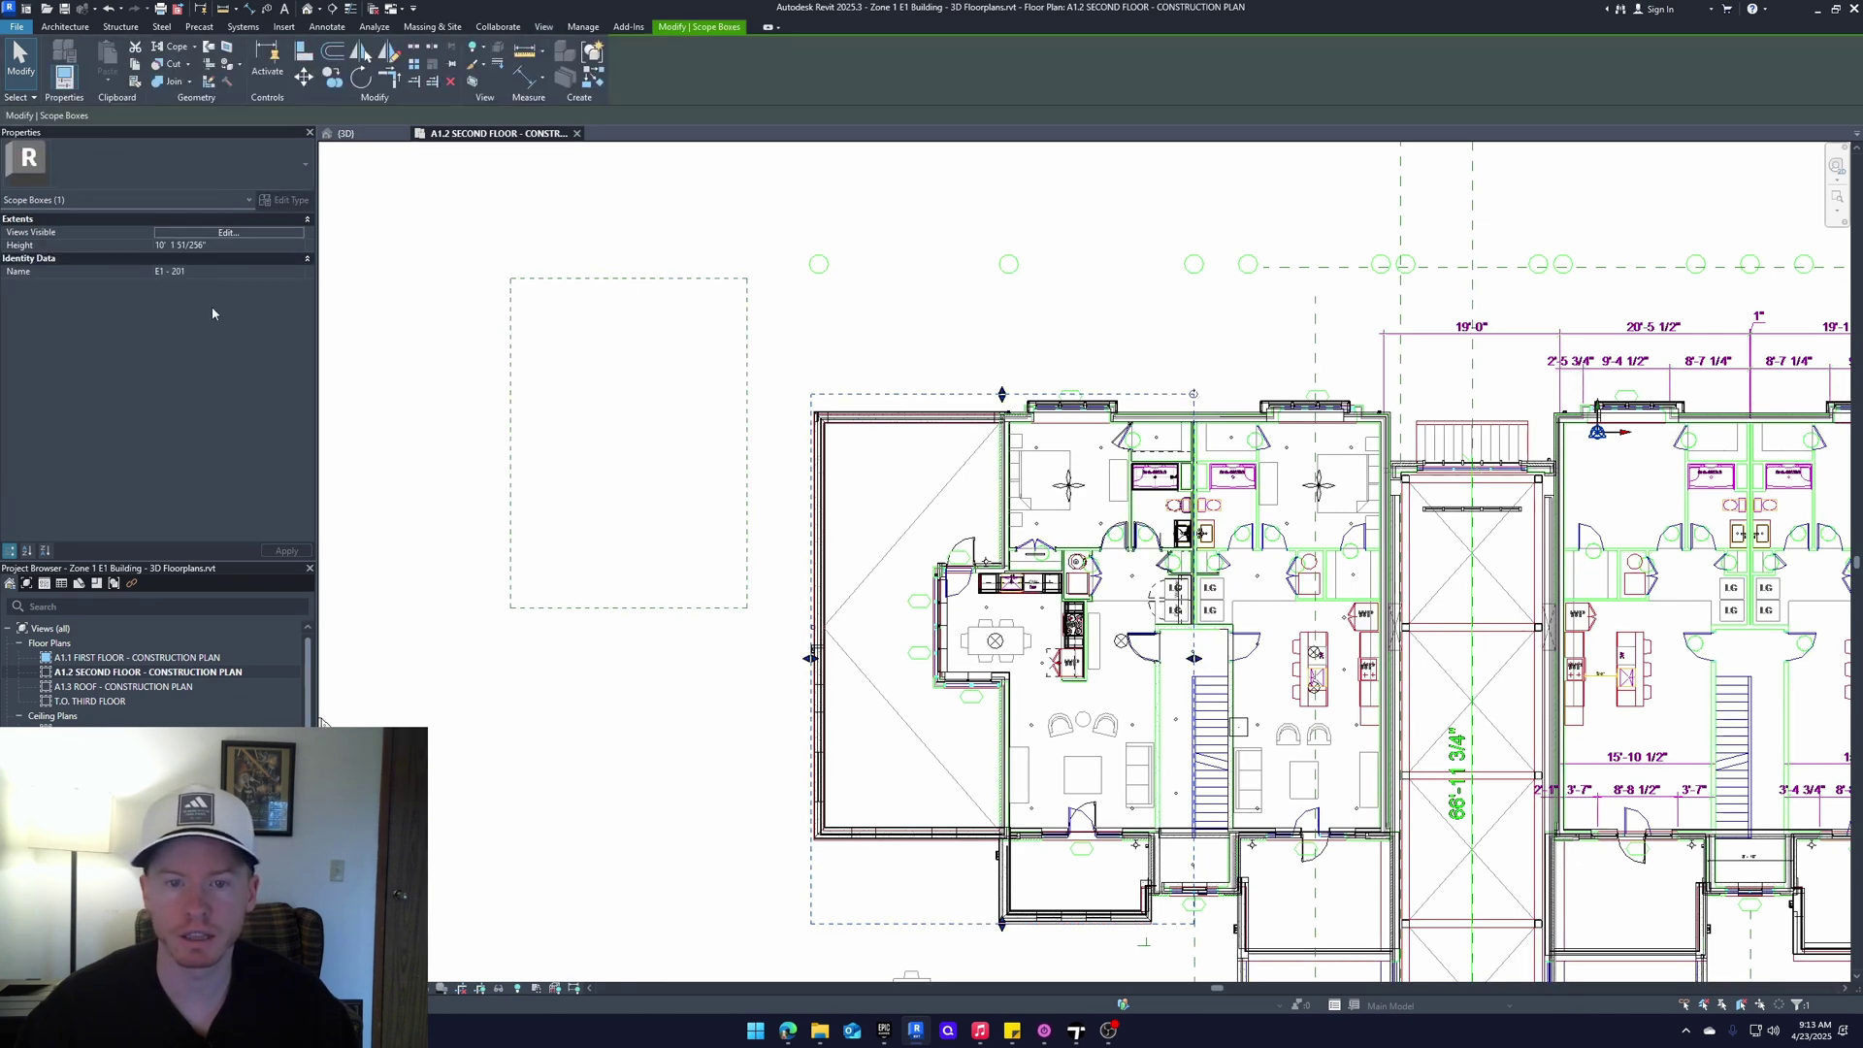
{"action": "left_click", "coordinate": [342, 133]}
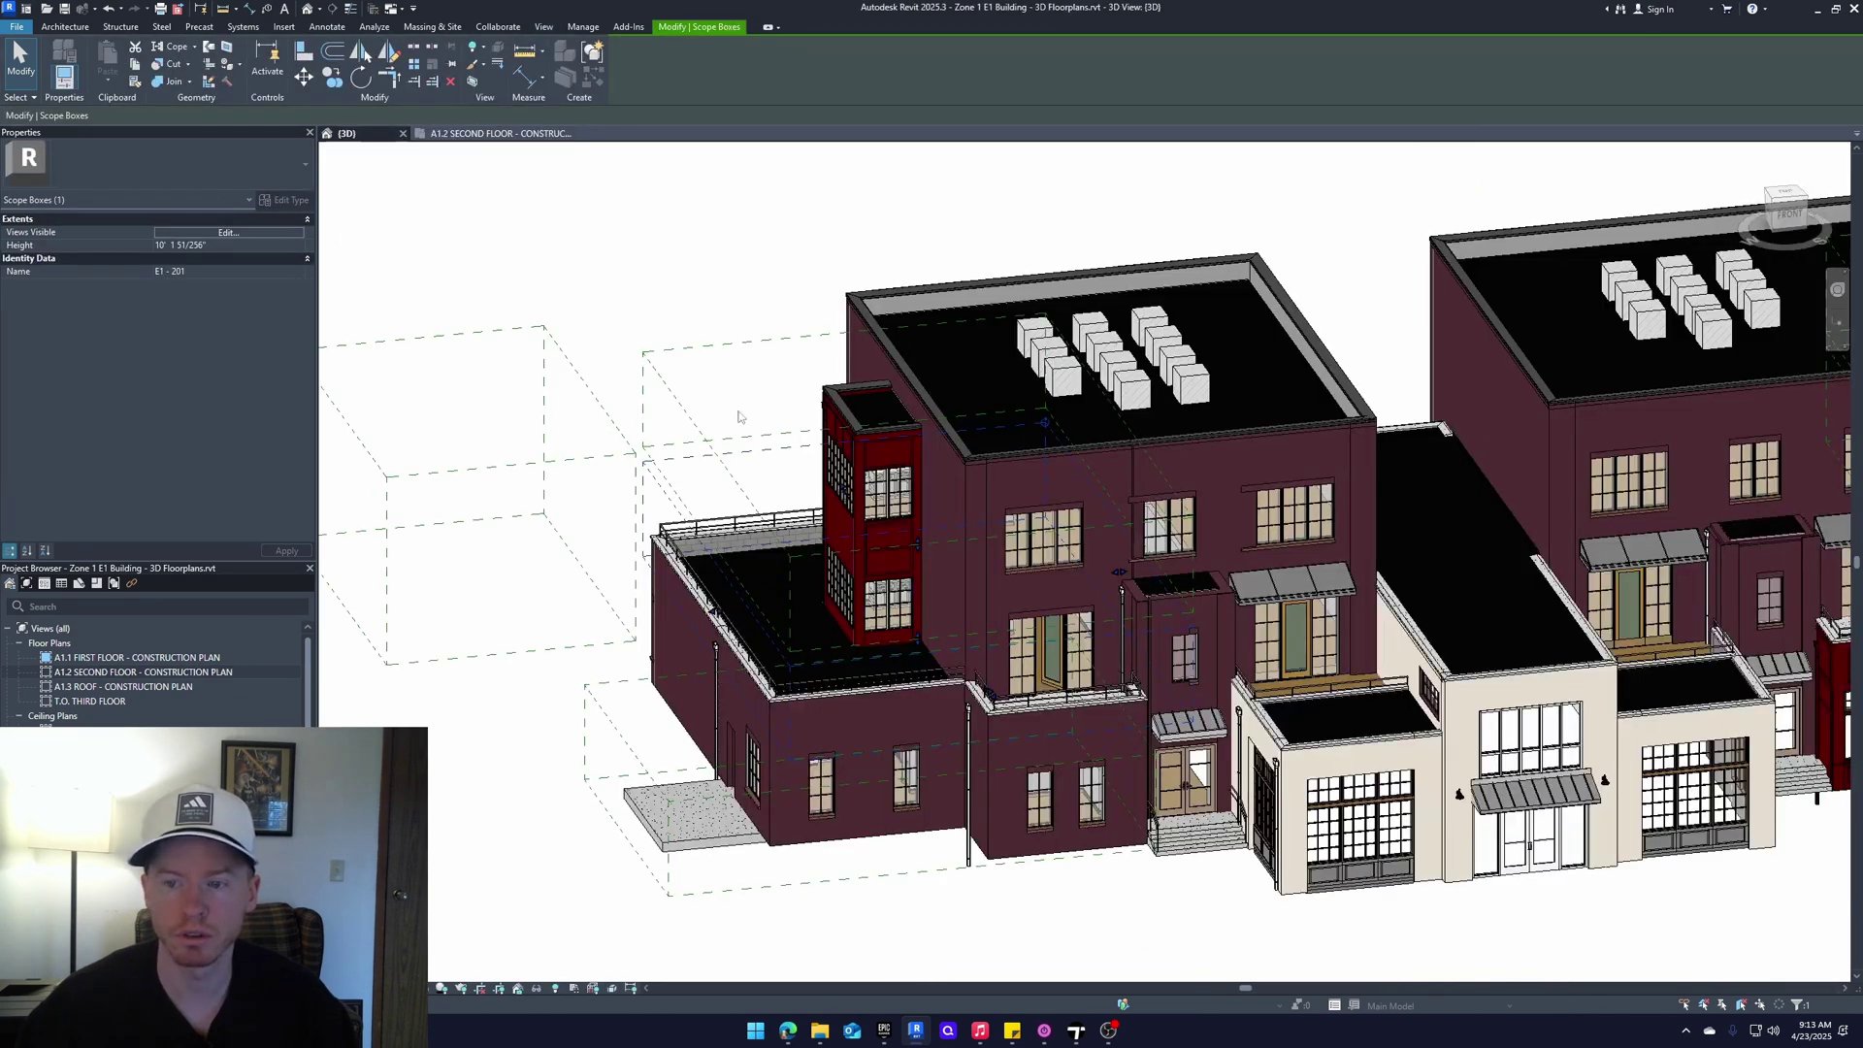
{"action": "left_click", "coordinate": [155, 456]}
{"action": "left_click", "coordinate": [290, 458]}
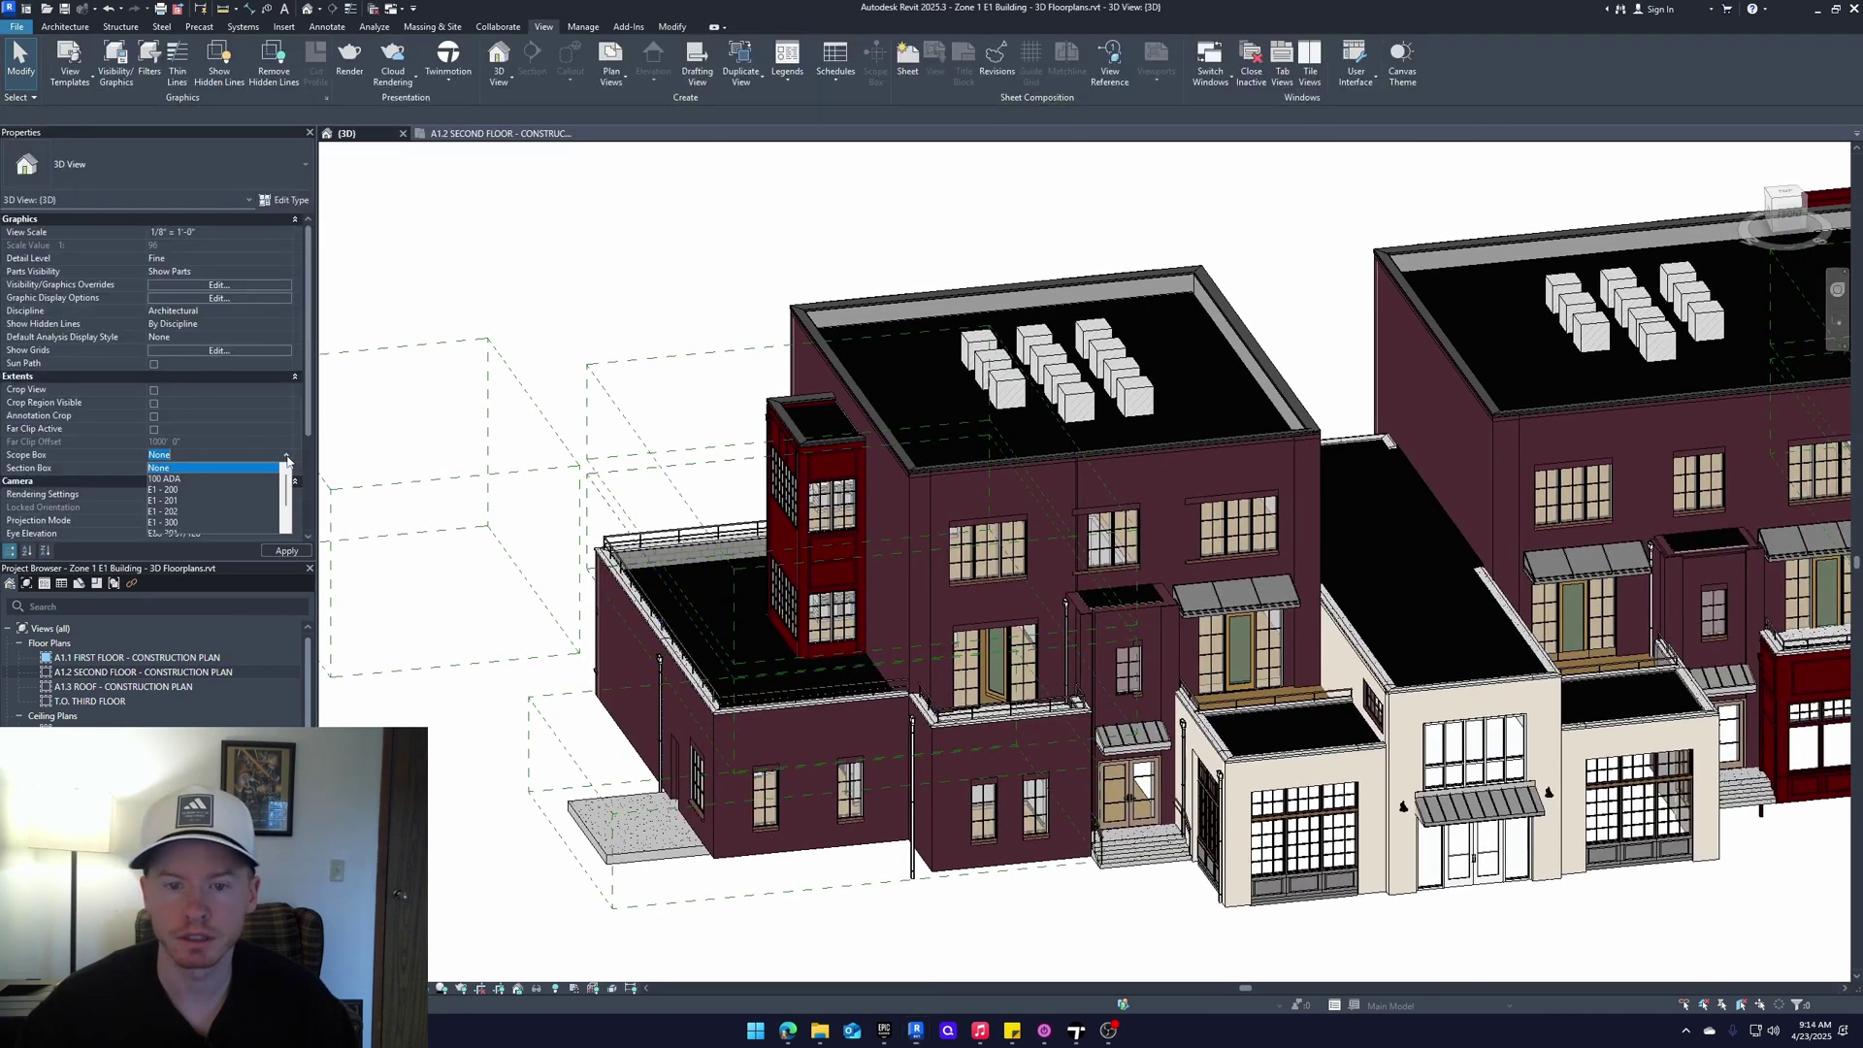
{"action": "left_click", "coordinate": [161, 496]}
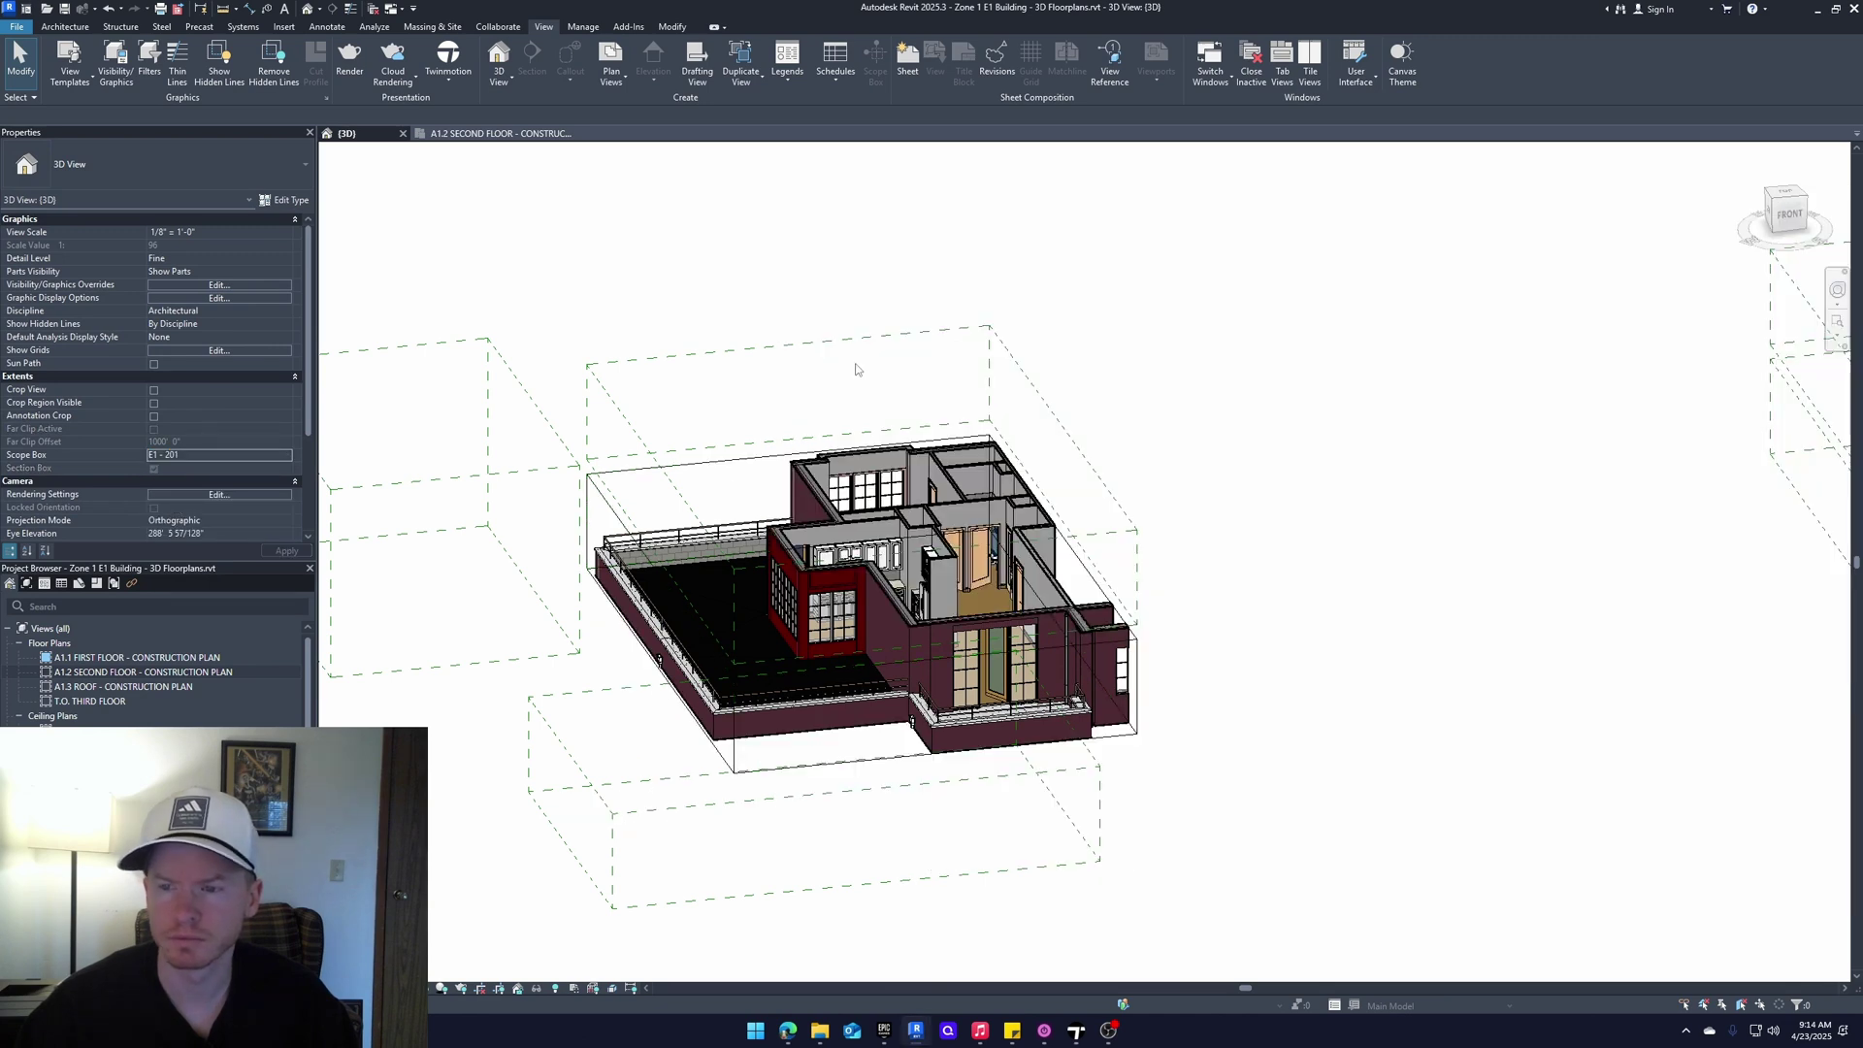
Examine the cropped second-floor apartment in 3D from several angles, including its kitchen, bathroom and bedroom
{"action": "middle_click_drag", "start_coordinate": [1259, 516], "coordinate": [1219, 445], "text": "shift"}
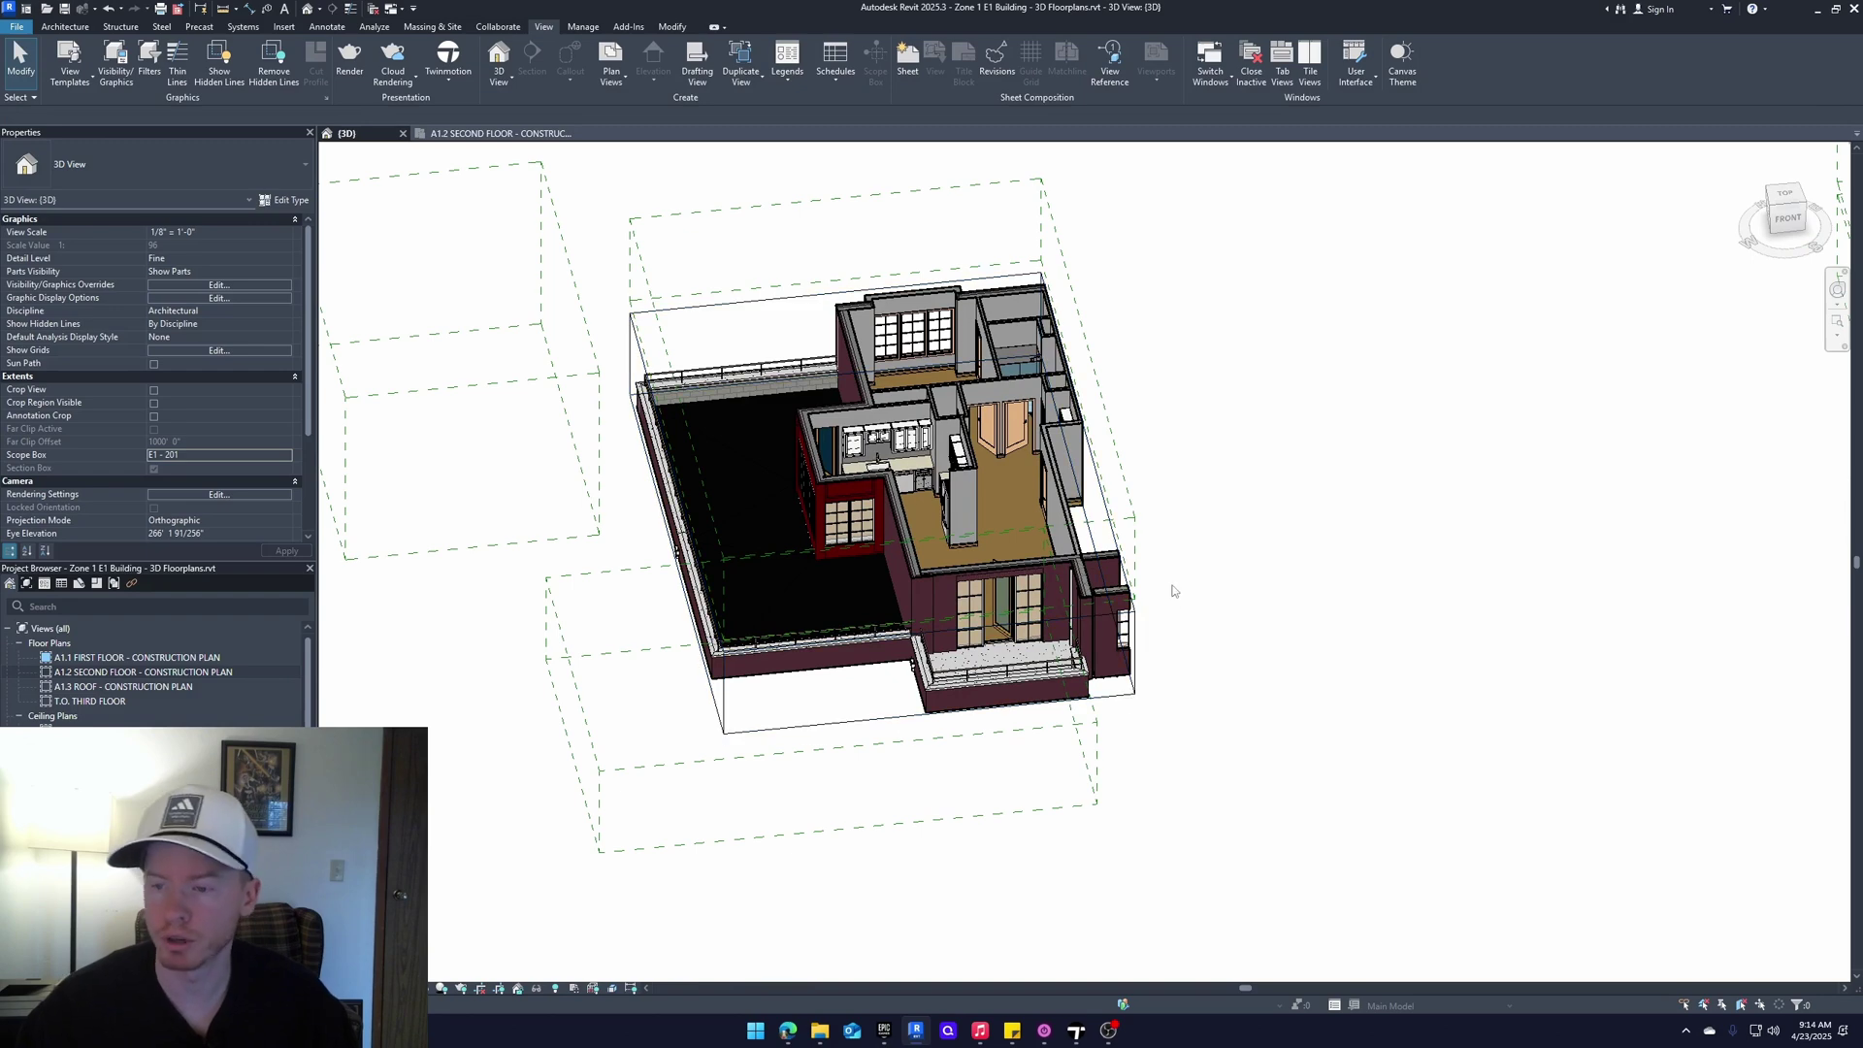
{"action": "middle_click_drag", "start_coordinate": [1161, 485], "coordinate": [1102, 412], "text": "shift"}
{"action": "scroll", "coordinate": [946, 538], "scroll_direction": "up", "scroll_amount": 3}
{"action": "scroll", "coordinate": [742, 405], "scroll_direction": "up", "scroll_amount": 3}
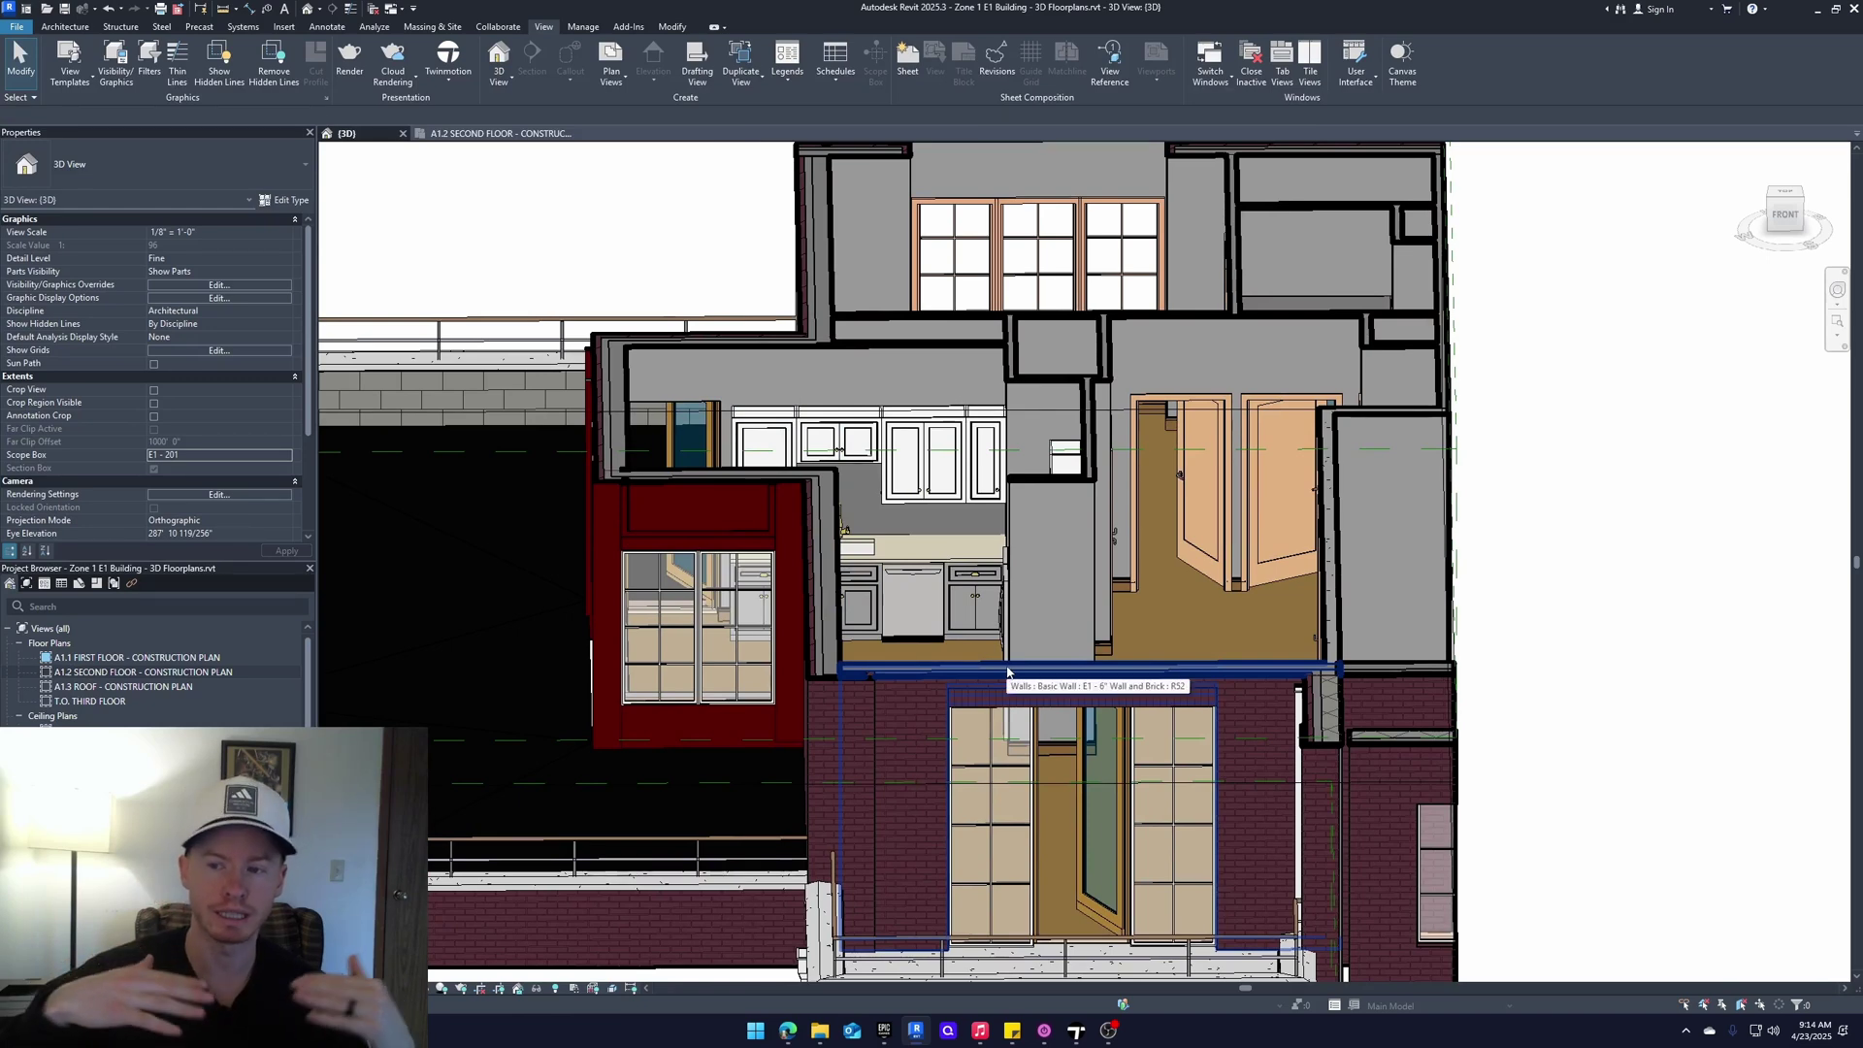
{"action": "scroll", "coordinate": [1078, 604], "scroll_direction": "down", "scroll_amount": 3}
{"action": "middle_click_drag", "start_coordinate": [1078, 605], "coordinate": [1064, 649], "text": "shift"}
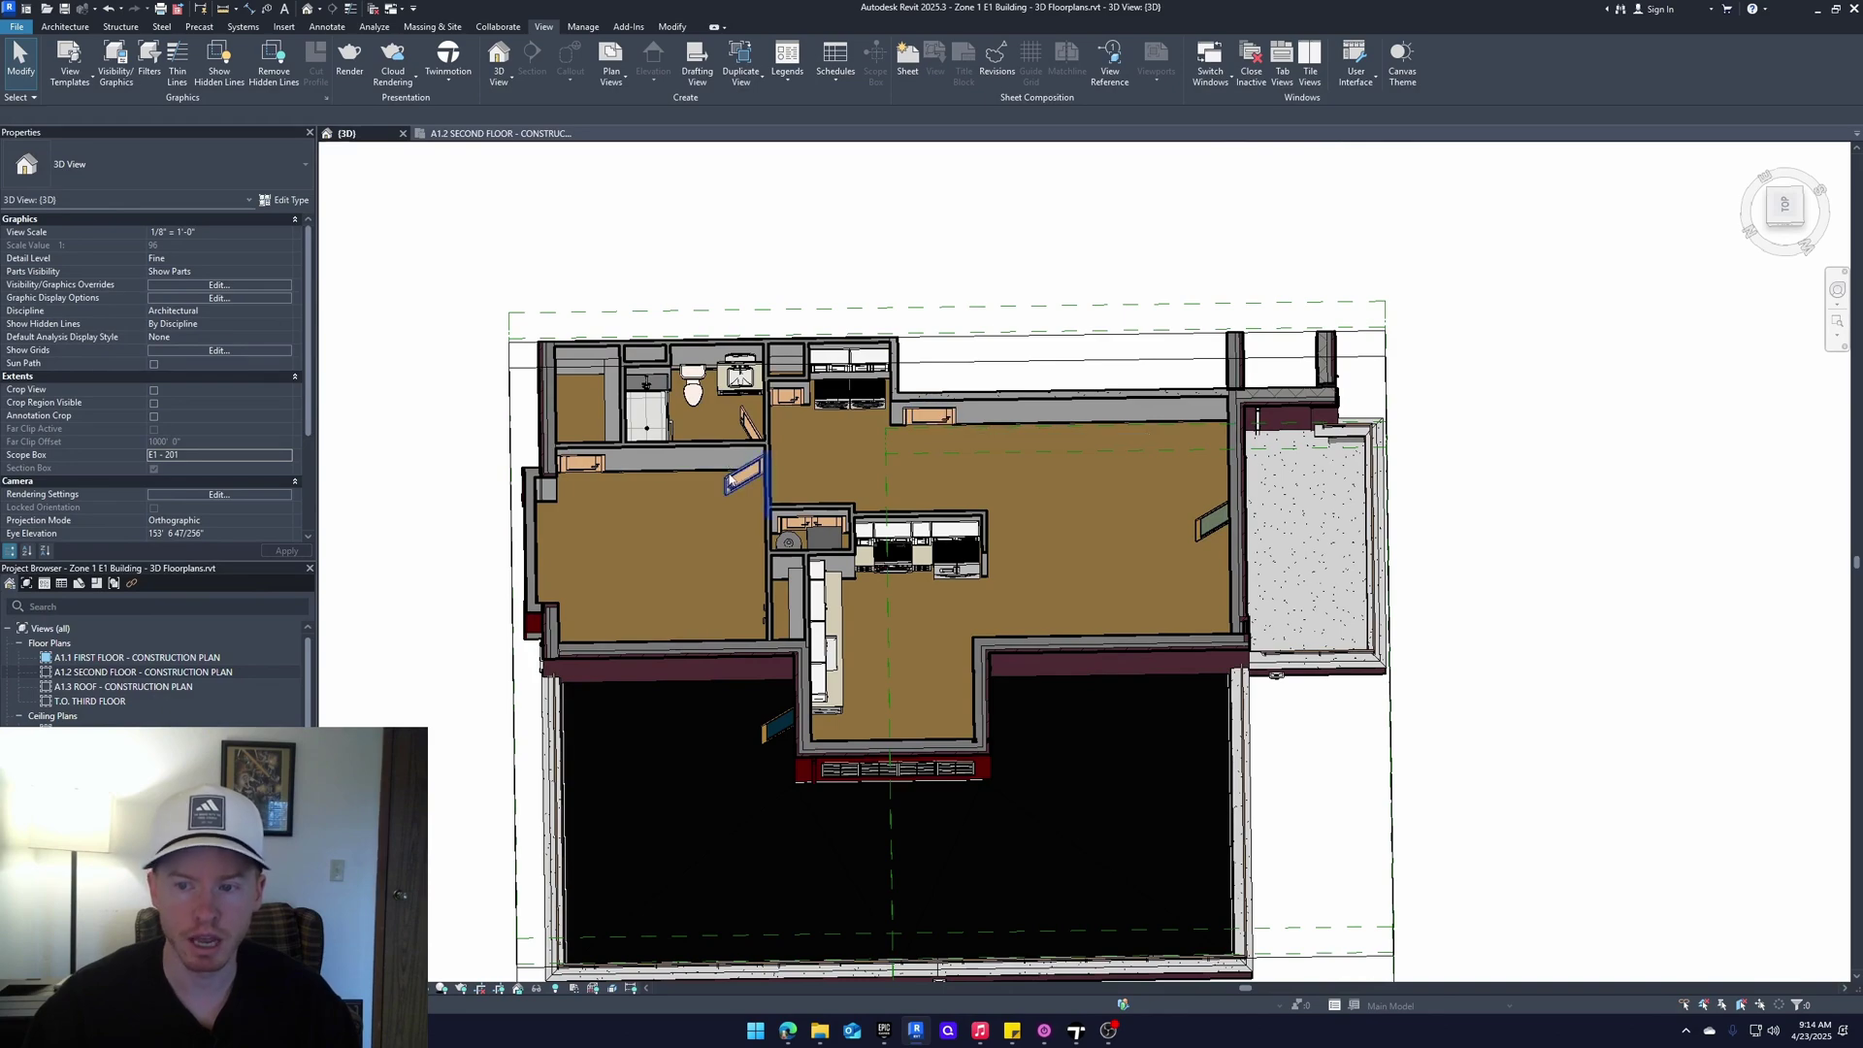
{"action": "middle_click_drag", "start_coordinate": [728, 461], "coordinate": [773, 473], "text": "shift"}
{"action": "scroll", "coordinate": [774, 473], "scroll_direction": "up", "scroll_amount": 4}
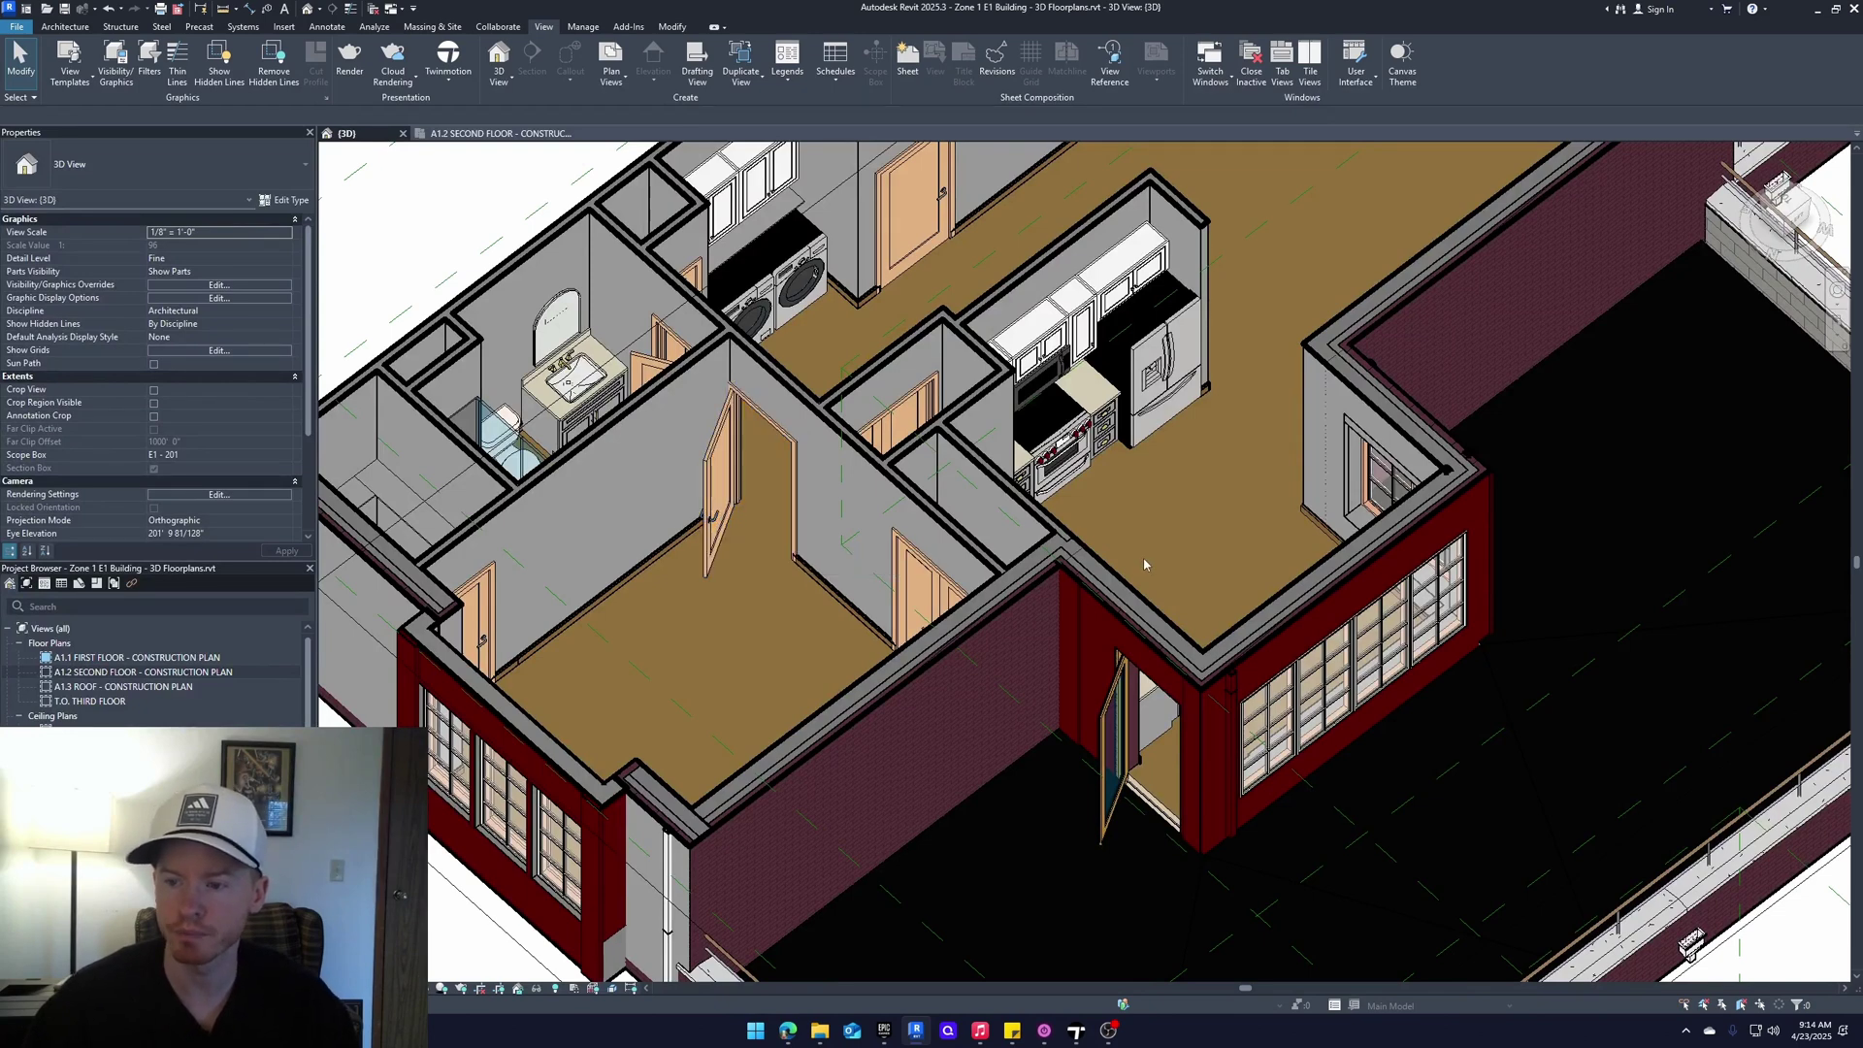
Bring up the Datasmith file export for the cropped 3D view to check its destination folder, without exporting
{"action": "scroll", "coordinate": [1144, 565], "scroll_direction": "down", "scroll_amount": 3}
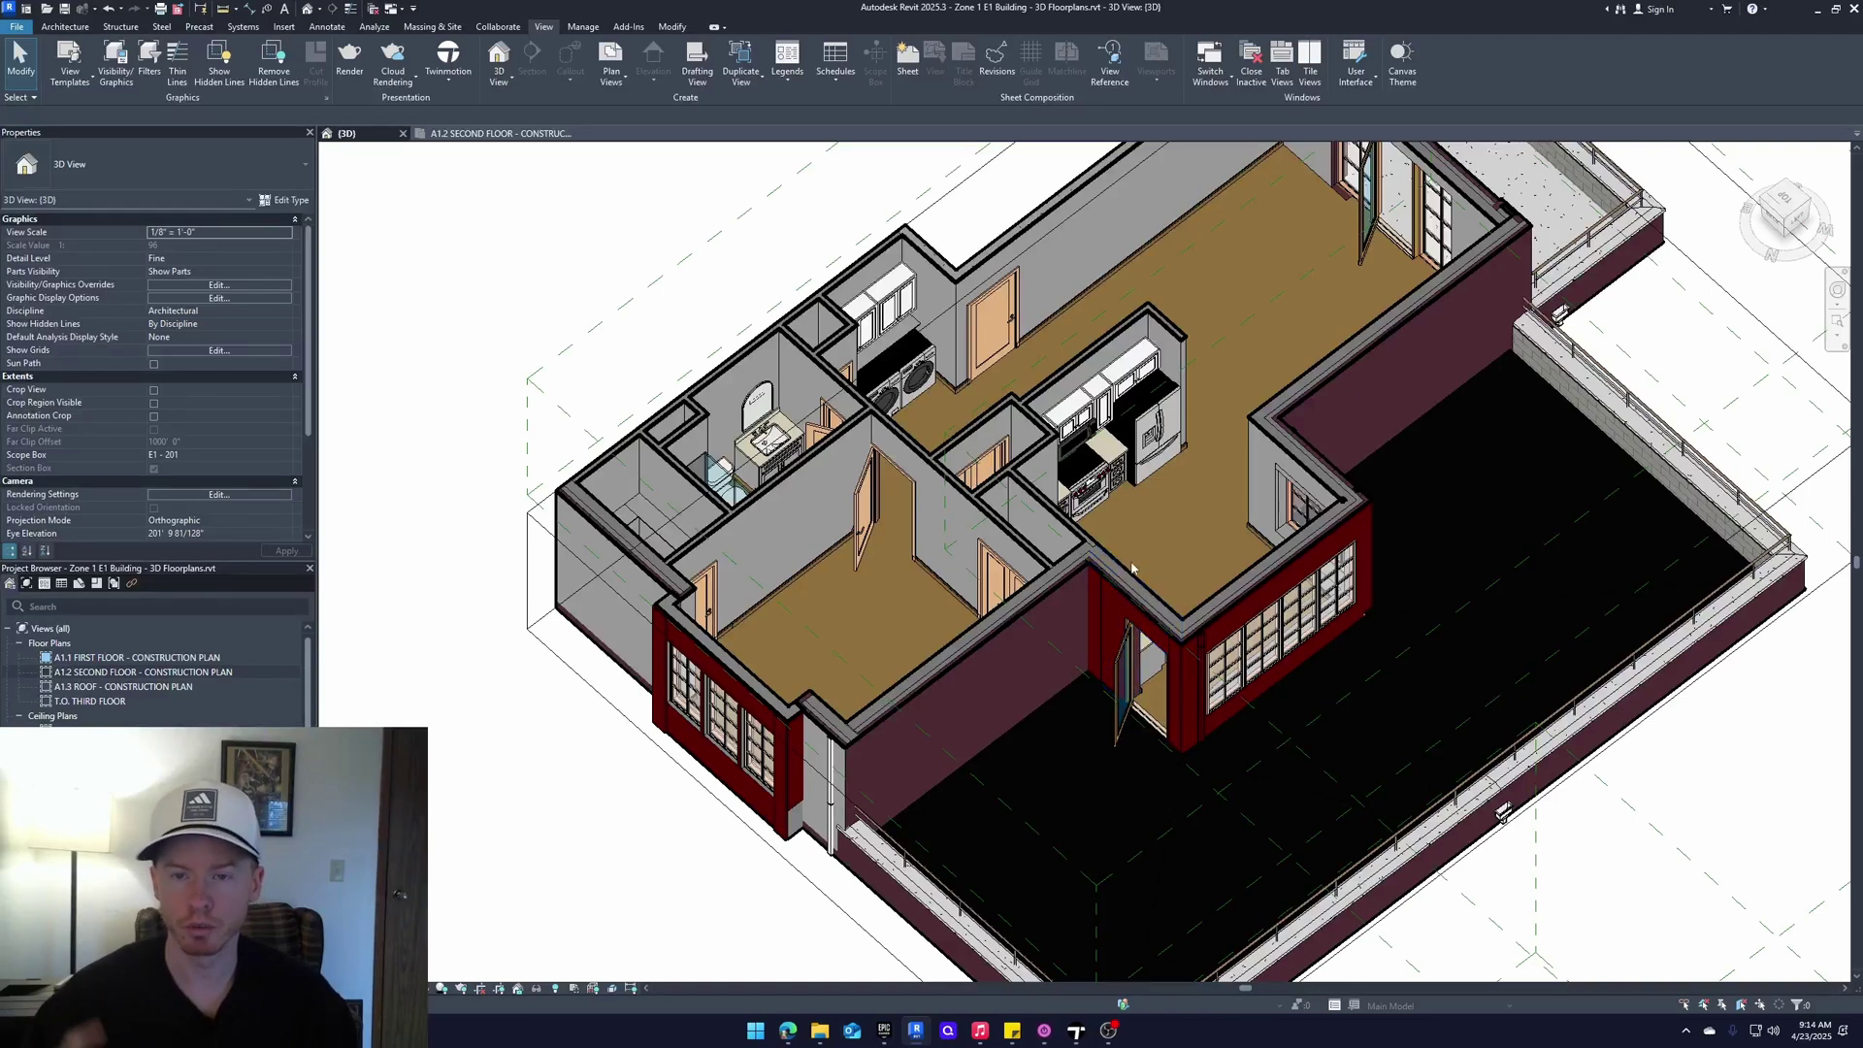
{"action": "left_click", "coordinate": [448, 64]}
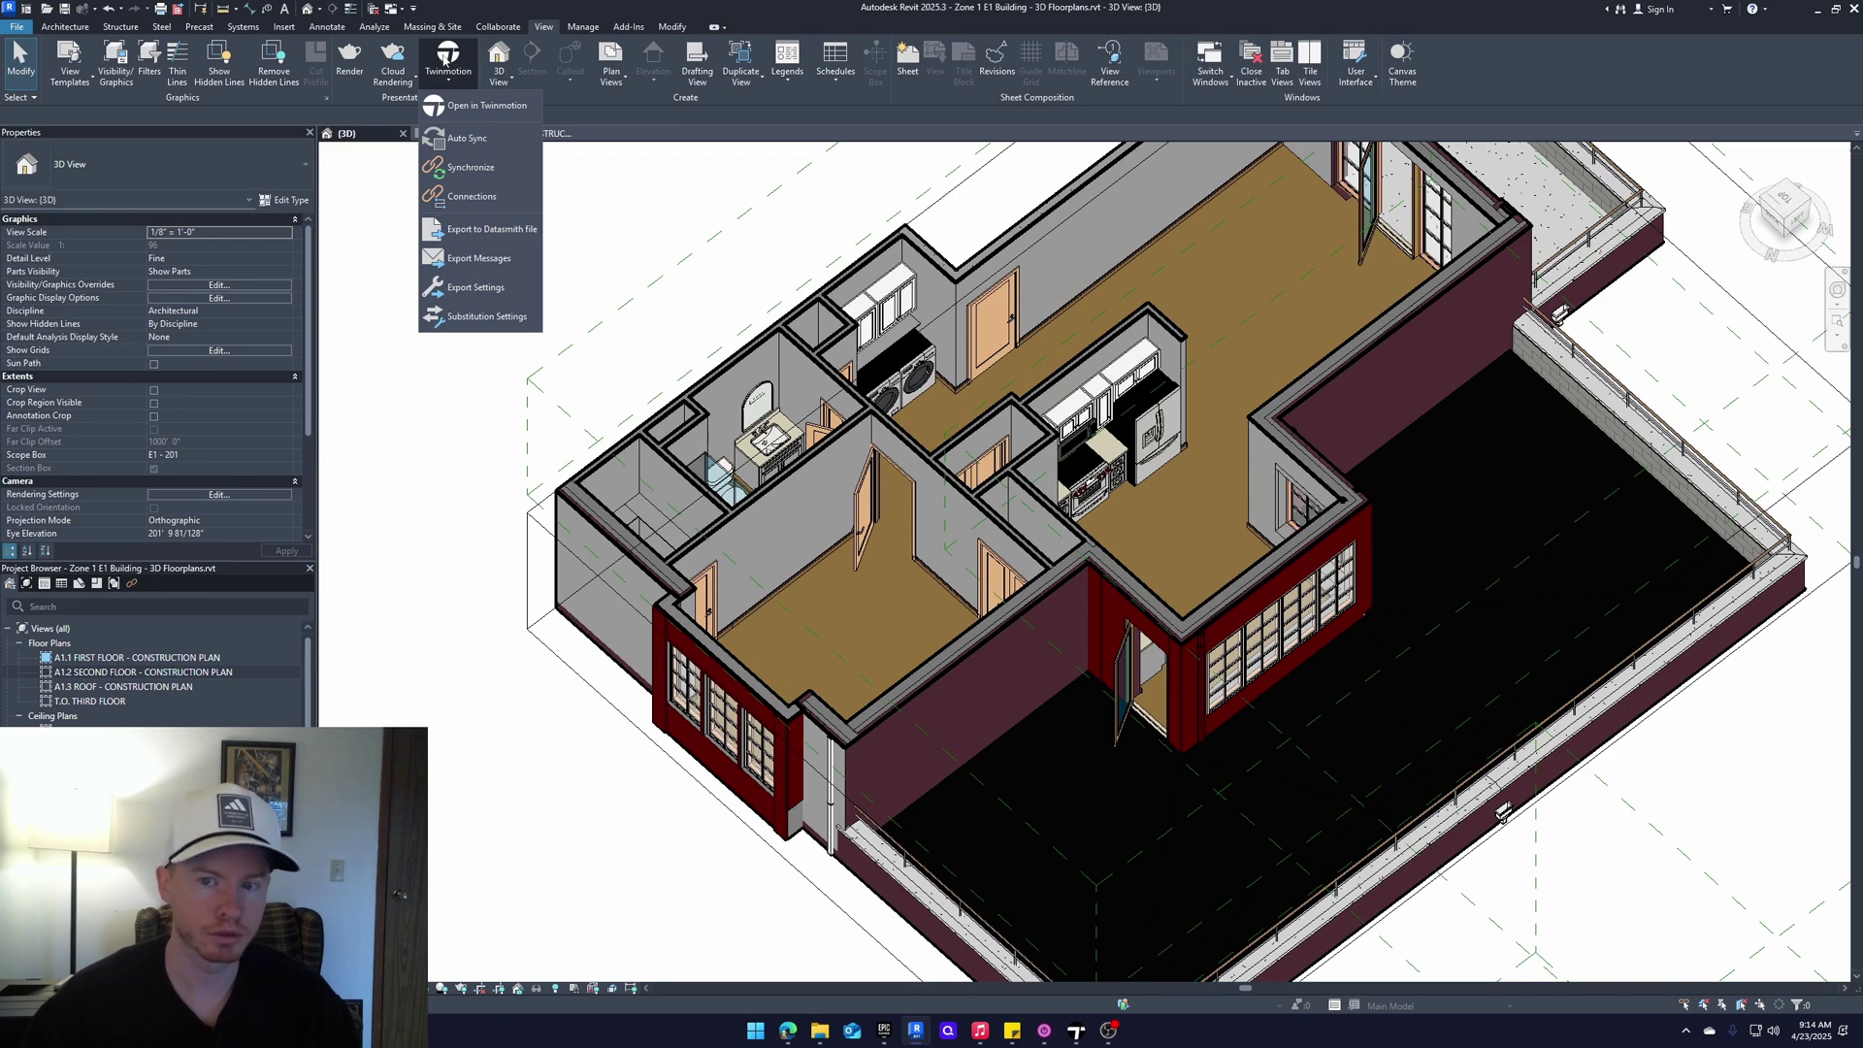
{"action": "left_click", "coordinate": [514, 239]}
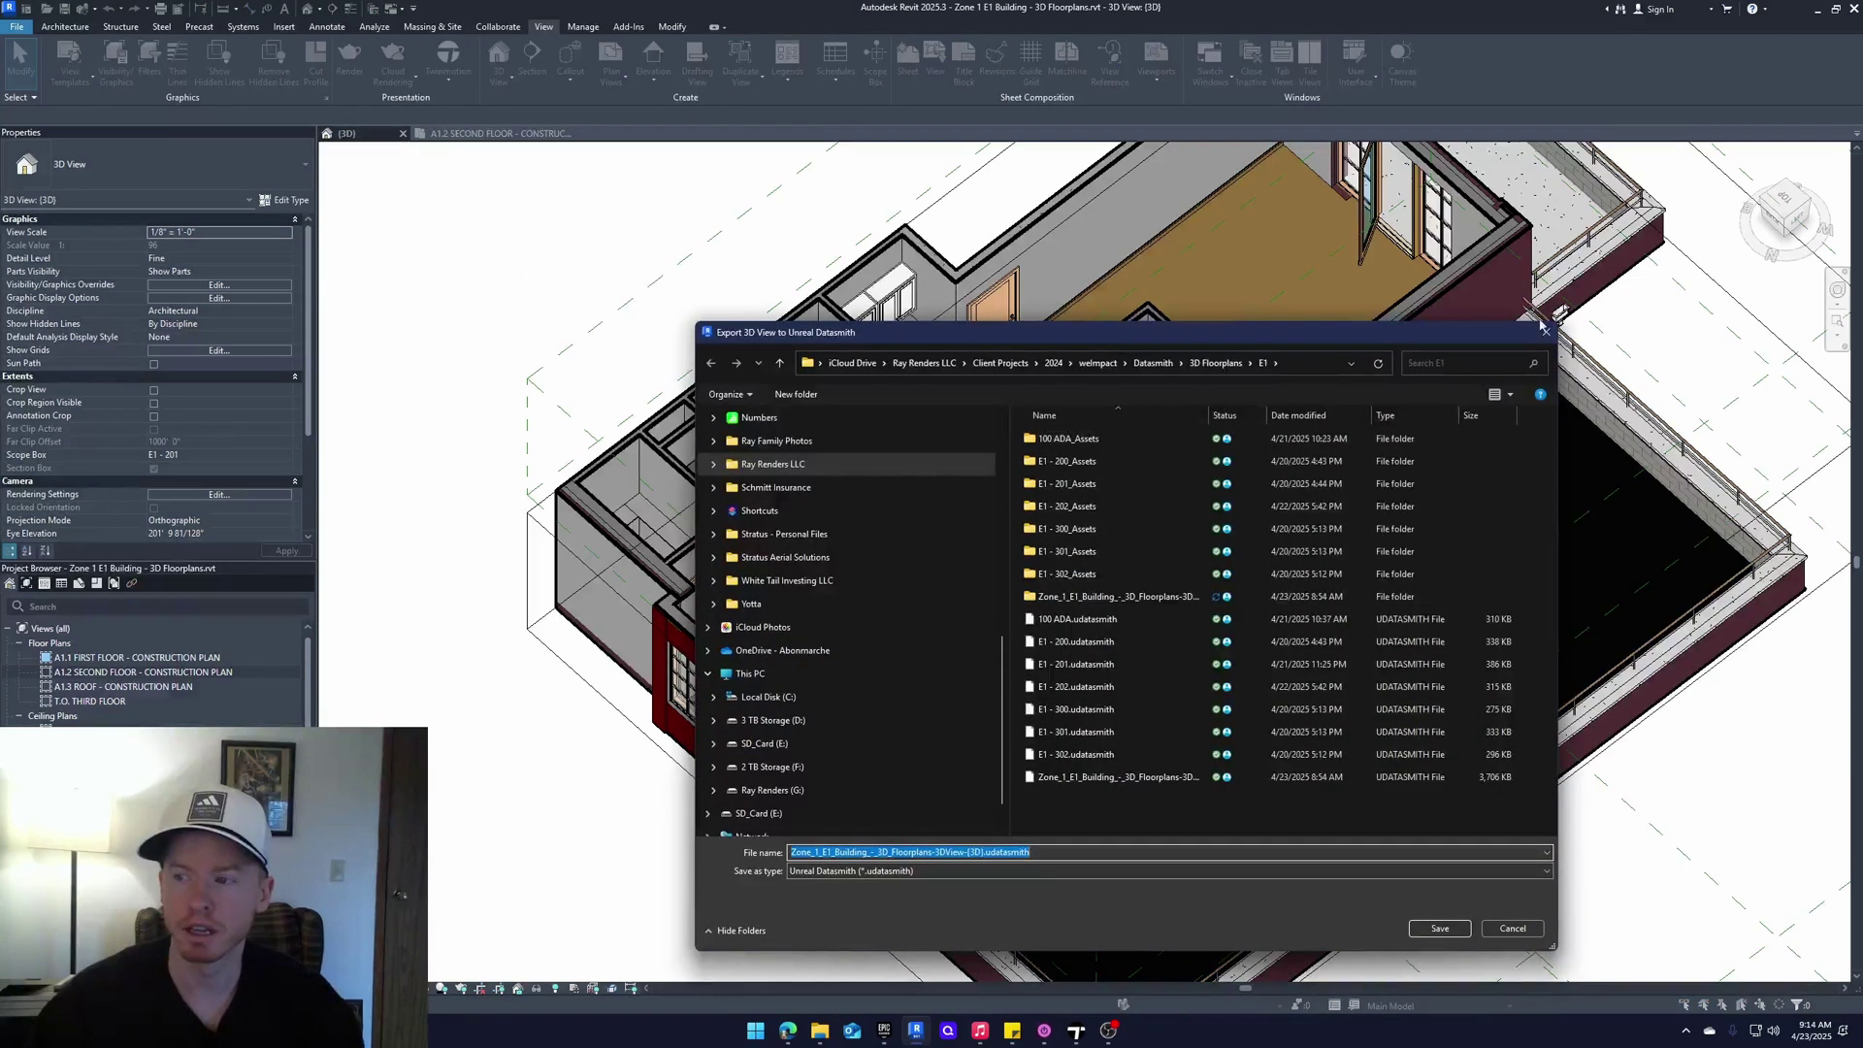
{"action": "left_click", "coordinate": [1546, 334]}
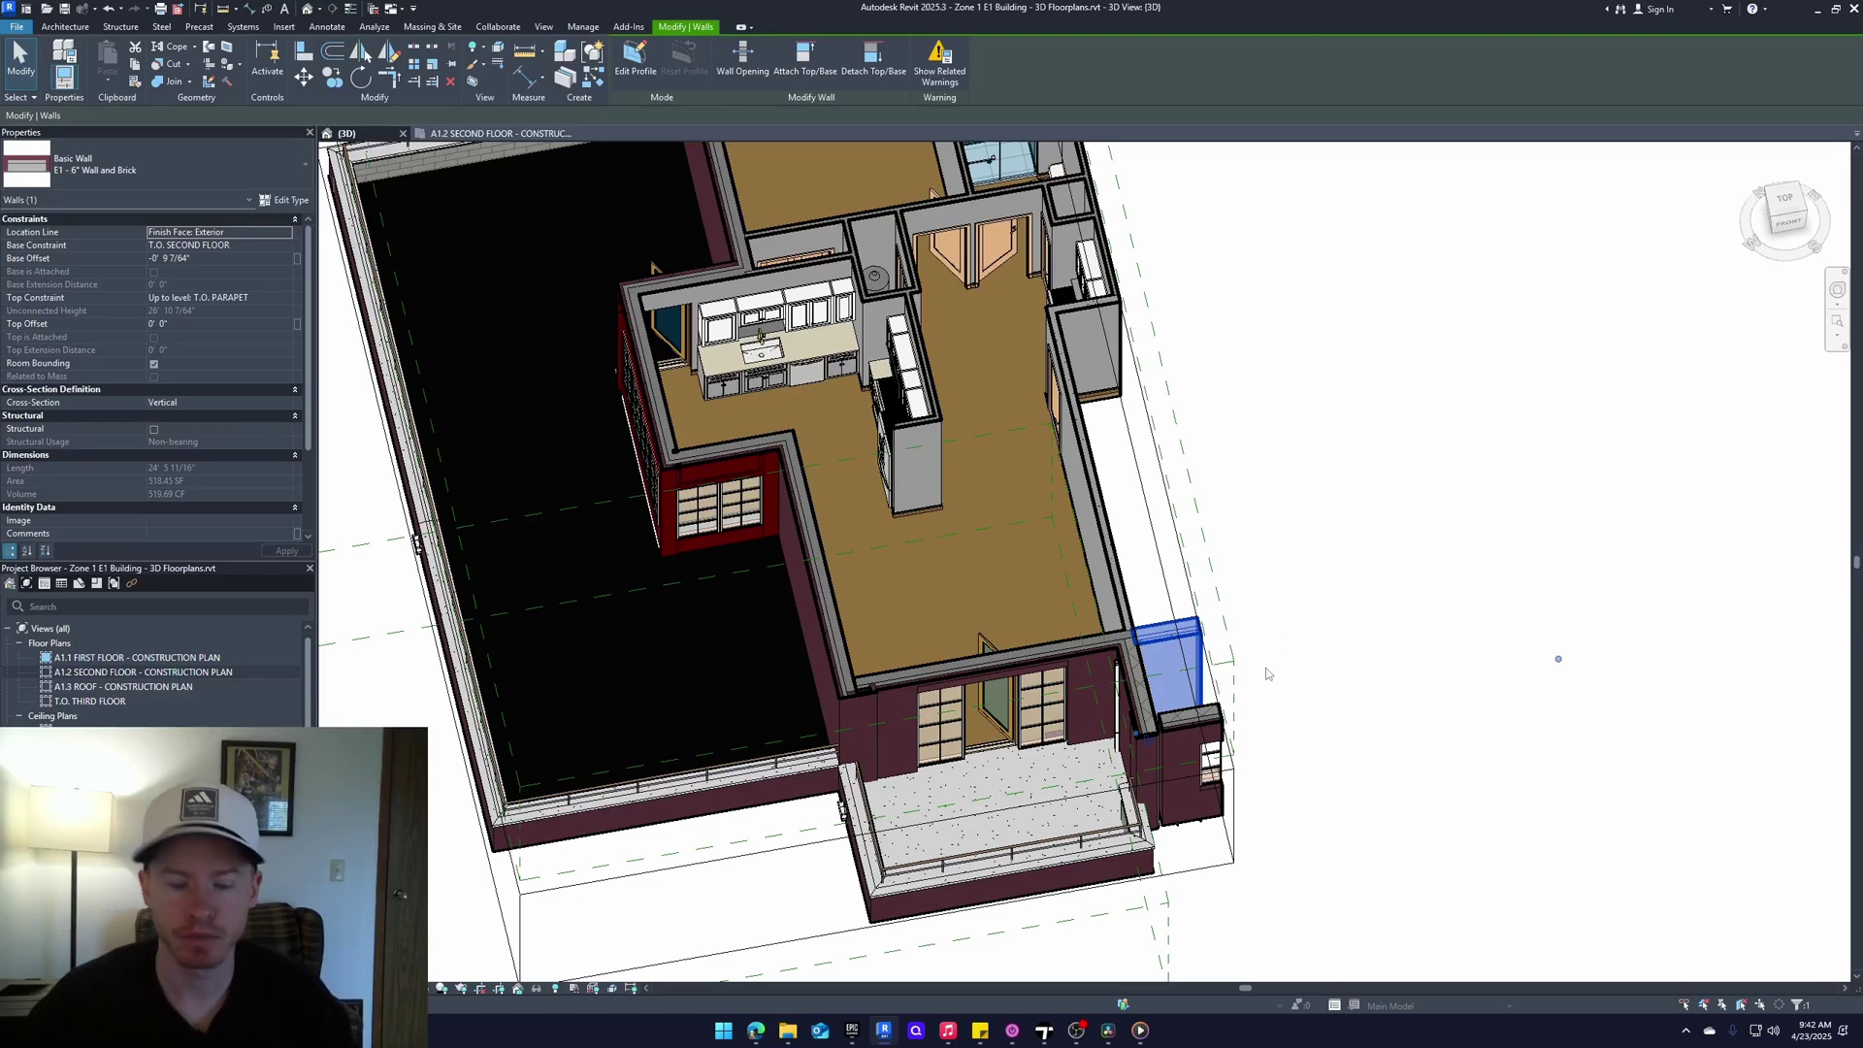
Split the exterior brick wall that runs past the apartment at the unit's corner, working in the second floor construction plan
{"action": "left_click", "coordinate": [1304, 601]}
{"action": "left_click", "coordinate": [1174, 636]}
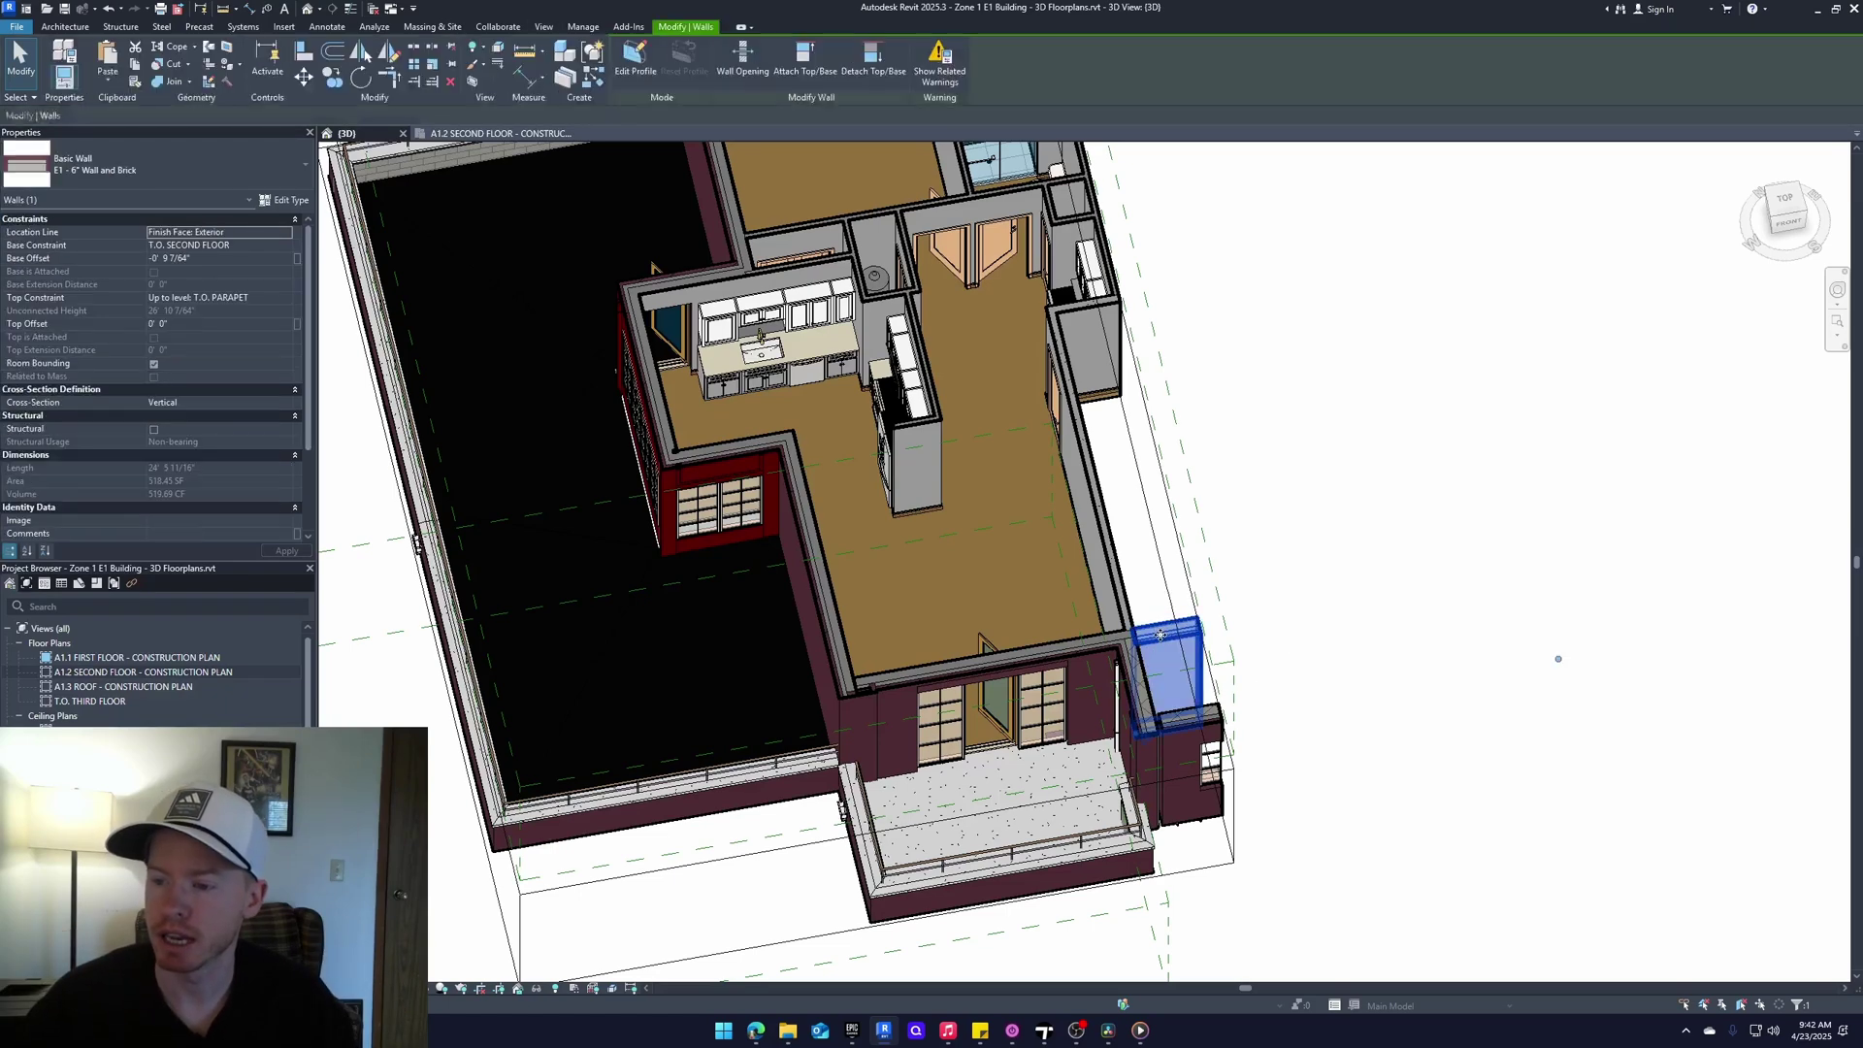
{"action": "scroll", "coordinate": [1164, 660], "scroll_direction": "up", "scroll_amount": 4}
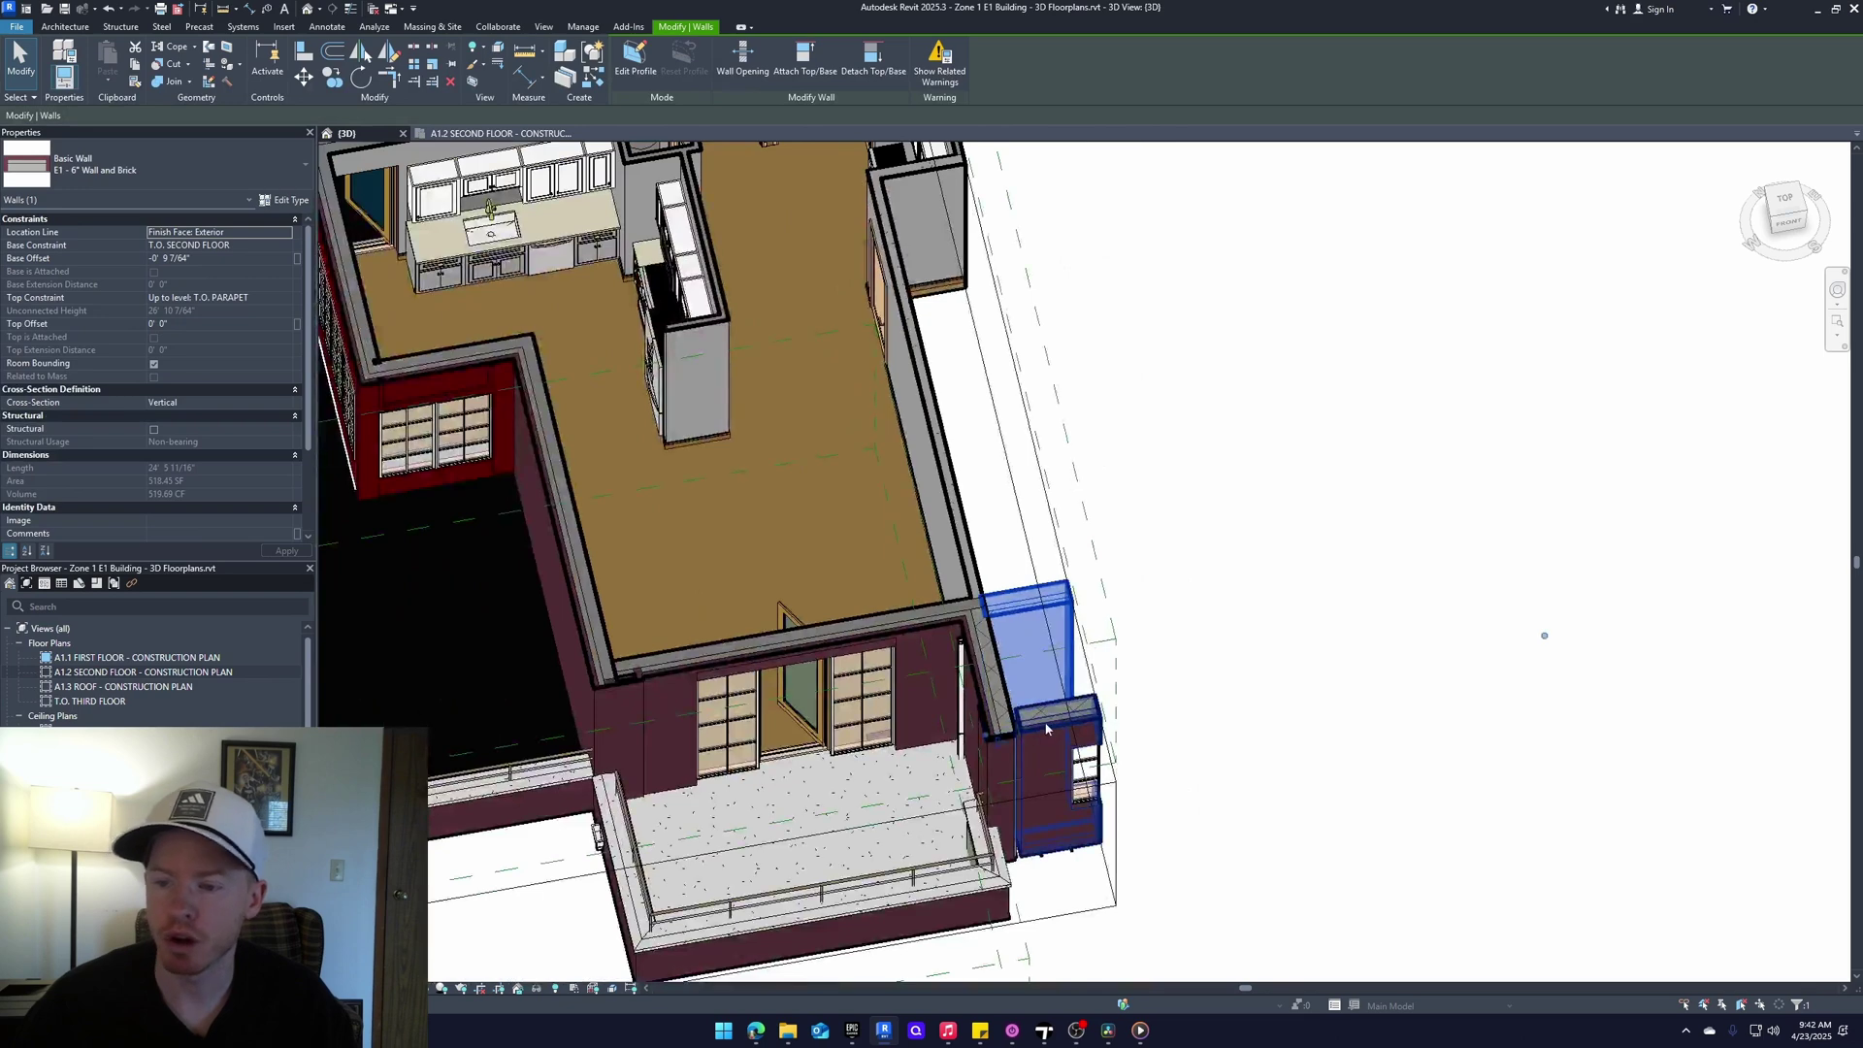
{"action": "left_click", "coordinate": [1241, 563]}
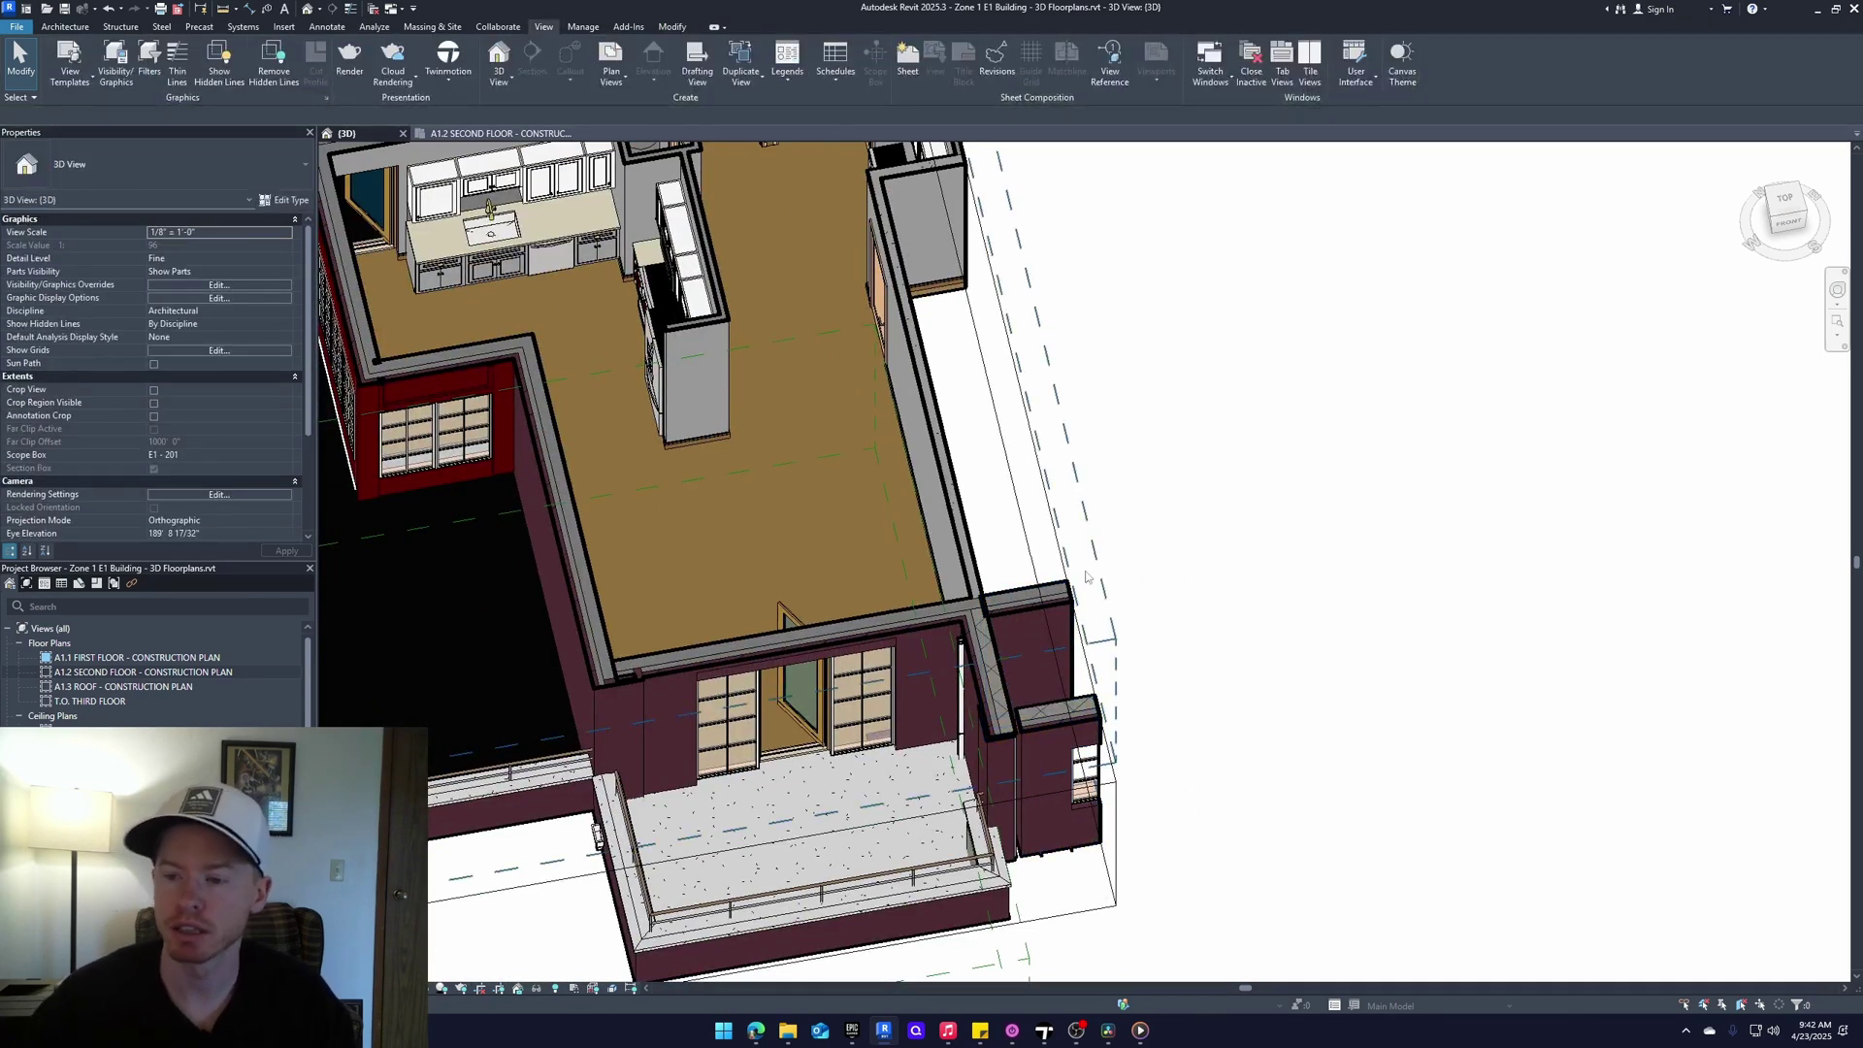
{"action": "scroll", "coordinate": [1038, 582], "scroll_direction": "up", "scroll_amount": 3}
{"action": "left_click", "coordinate": [1038, 580]}
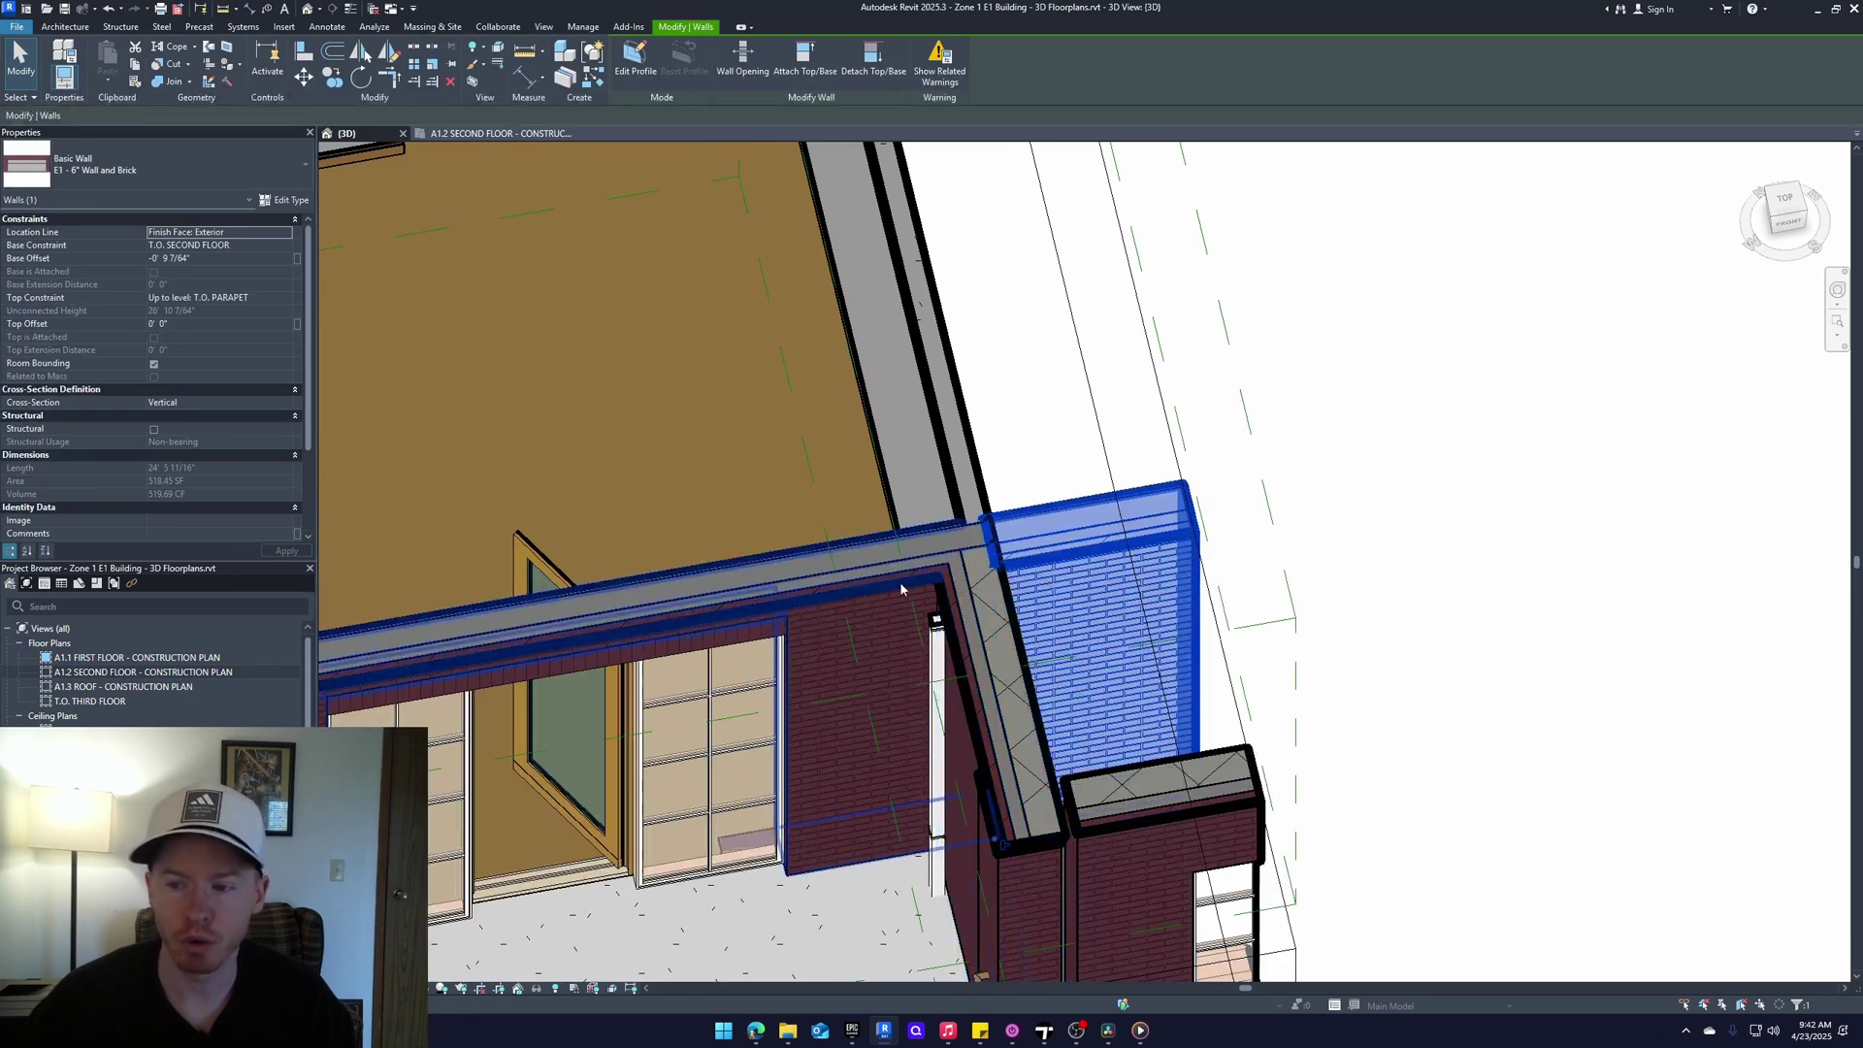
{"action": "left_click", "coordinate": [500, 132]}
{"action": "scroll", "coordinate": [1245, 847], "scroll_direction": "up", "scroll_amount": 5}
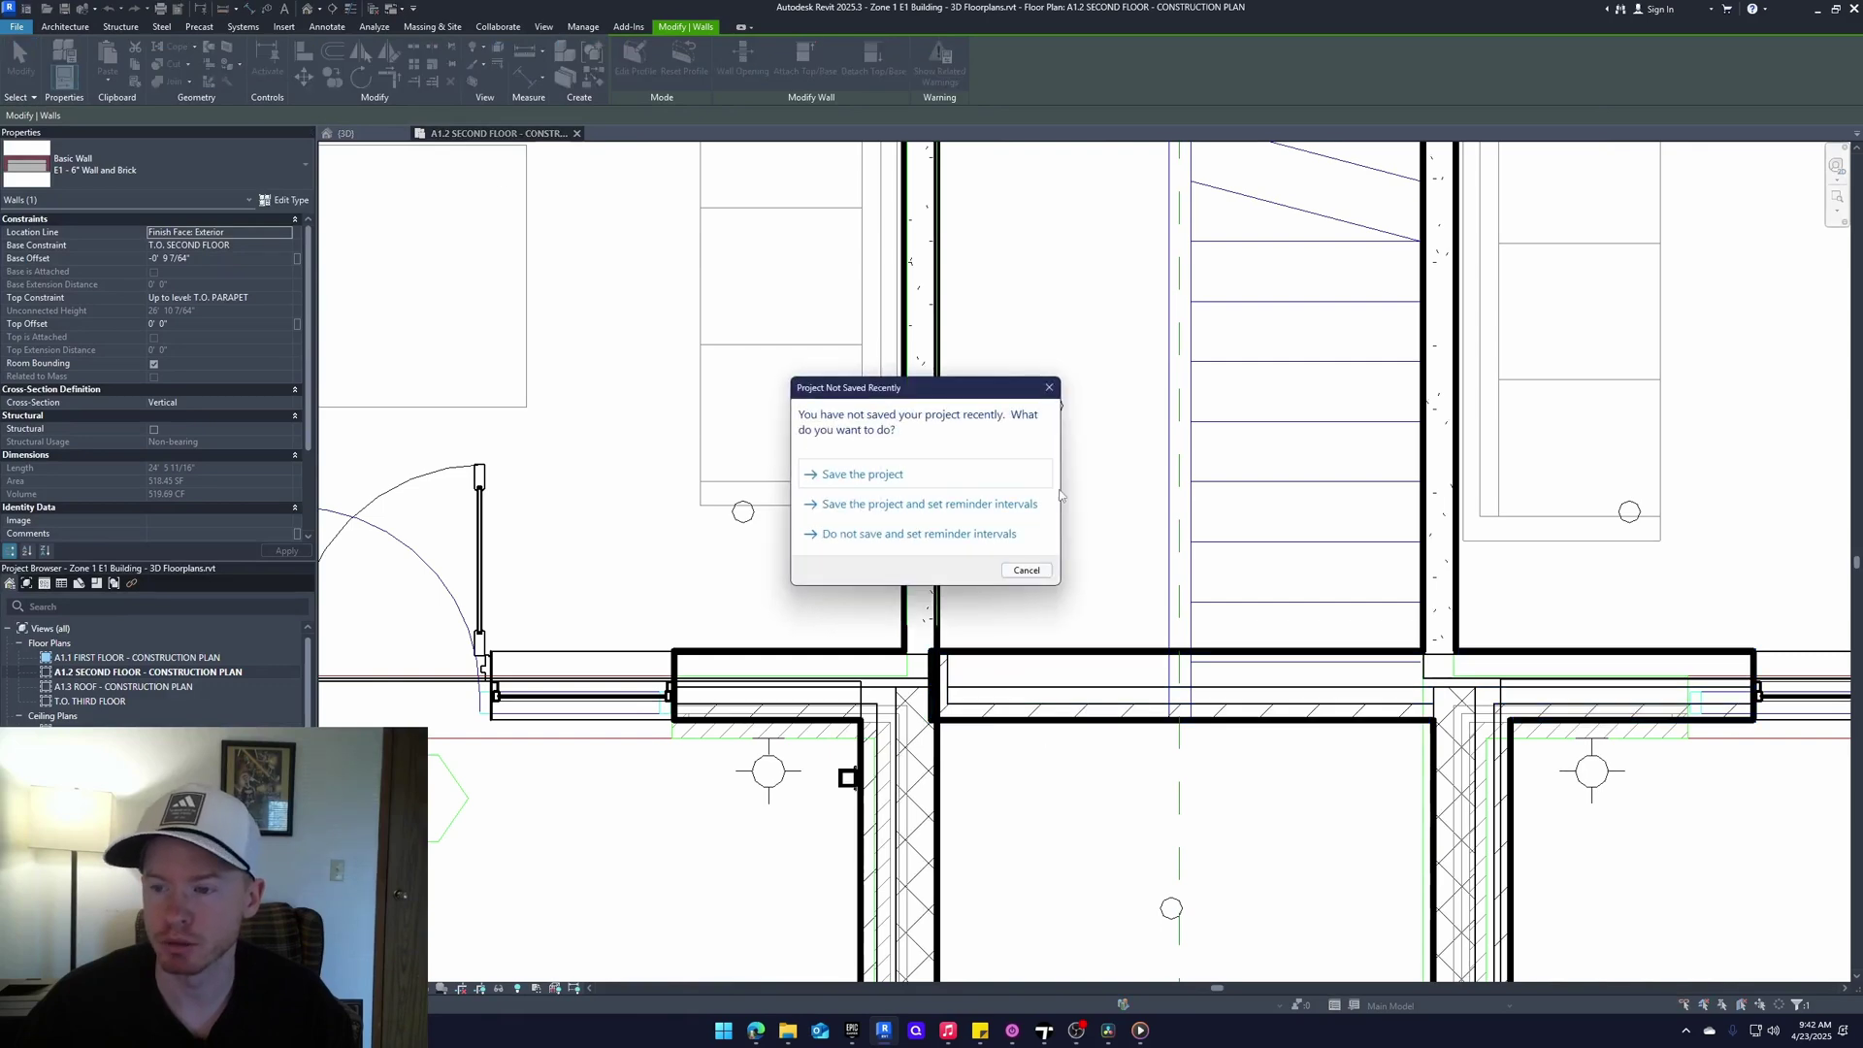
{"action": "key", "text": "Escape"}
{"action": "key", "text": "s"}
{"action": "key", "text": "l"}
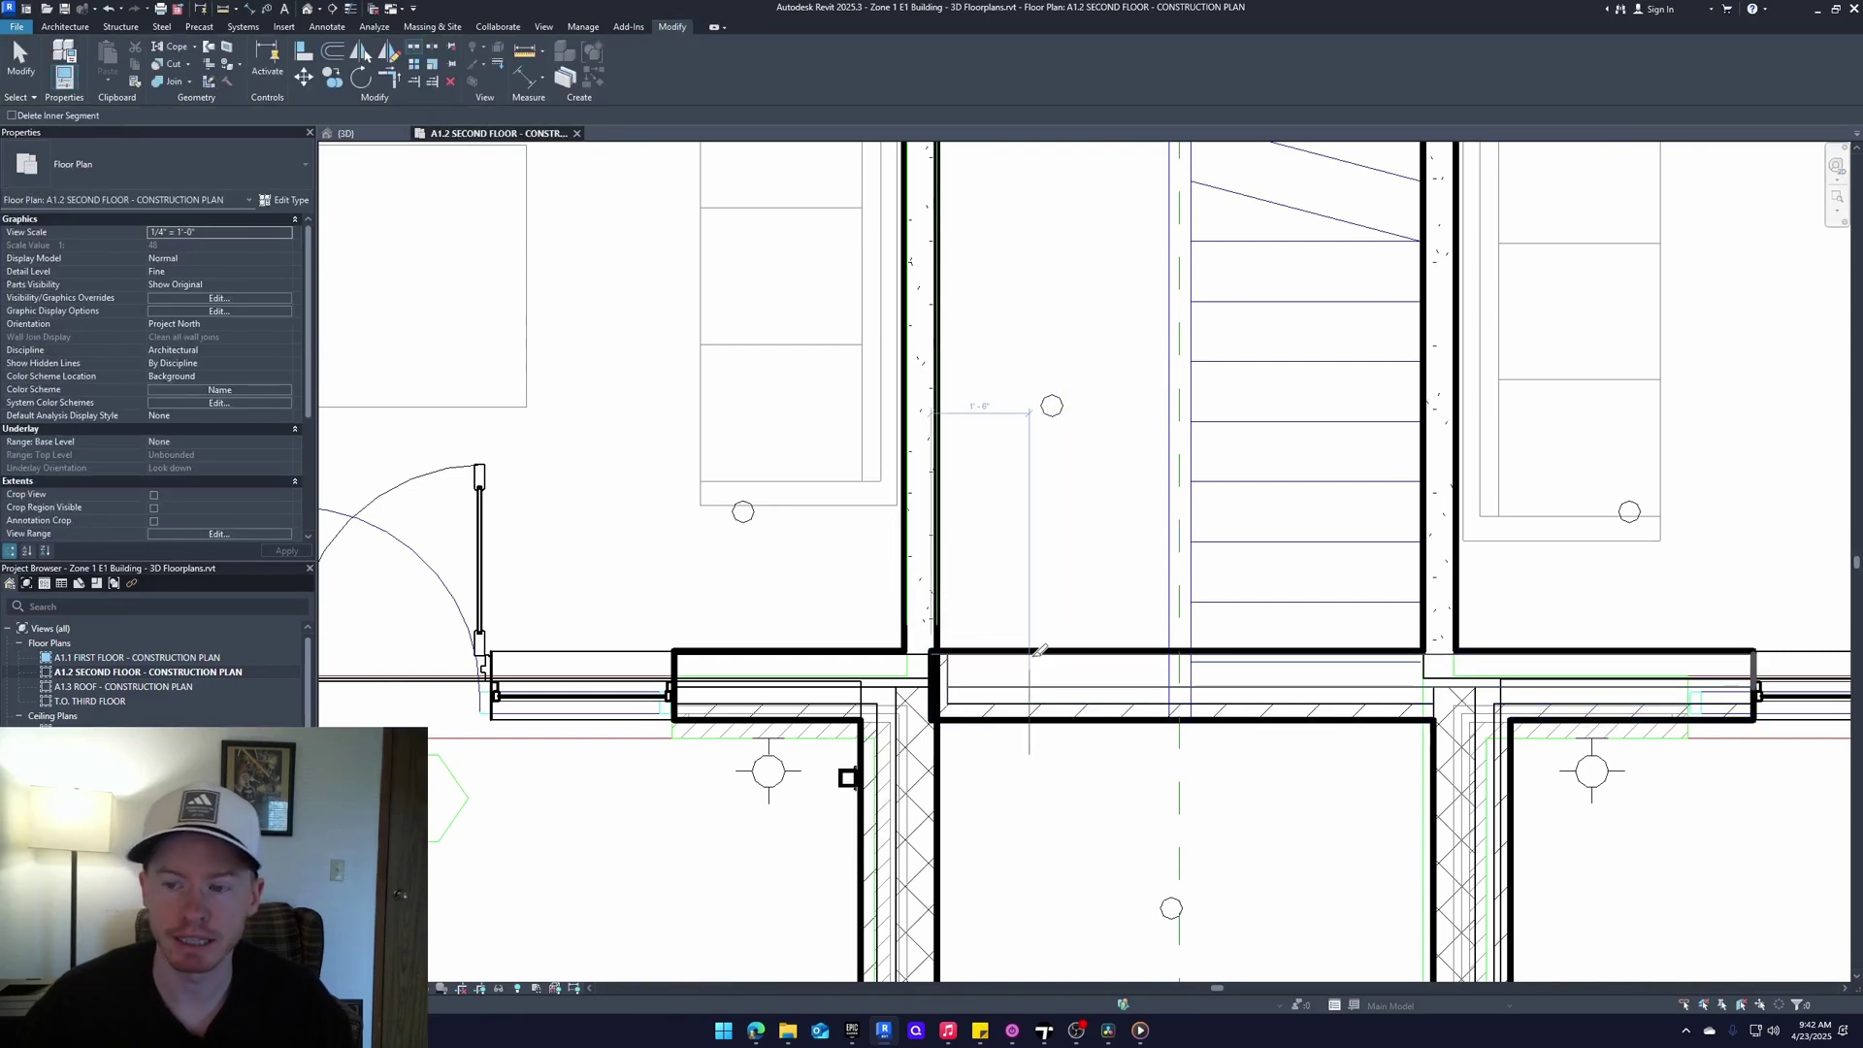
Delete the leftover wall pieces and window outside the apartment's corner in the 3D view
{"action": "left_click", "coordinate": [372, 138]}
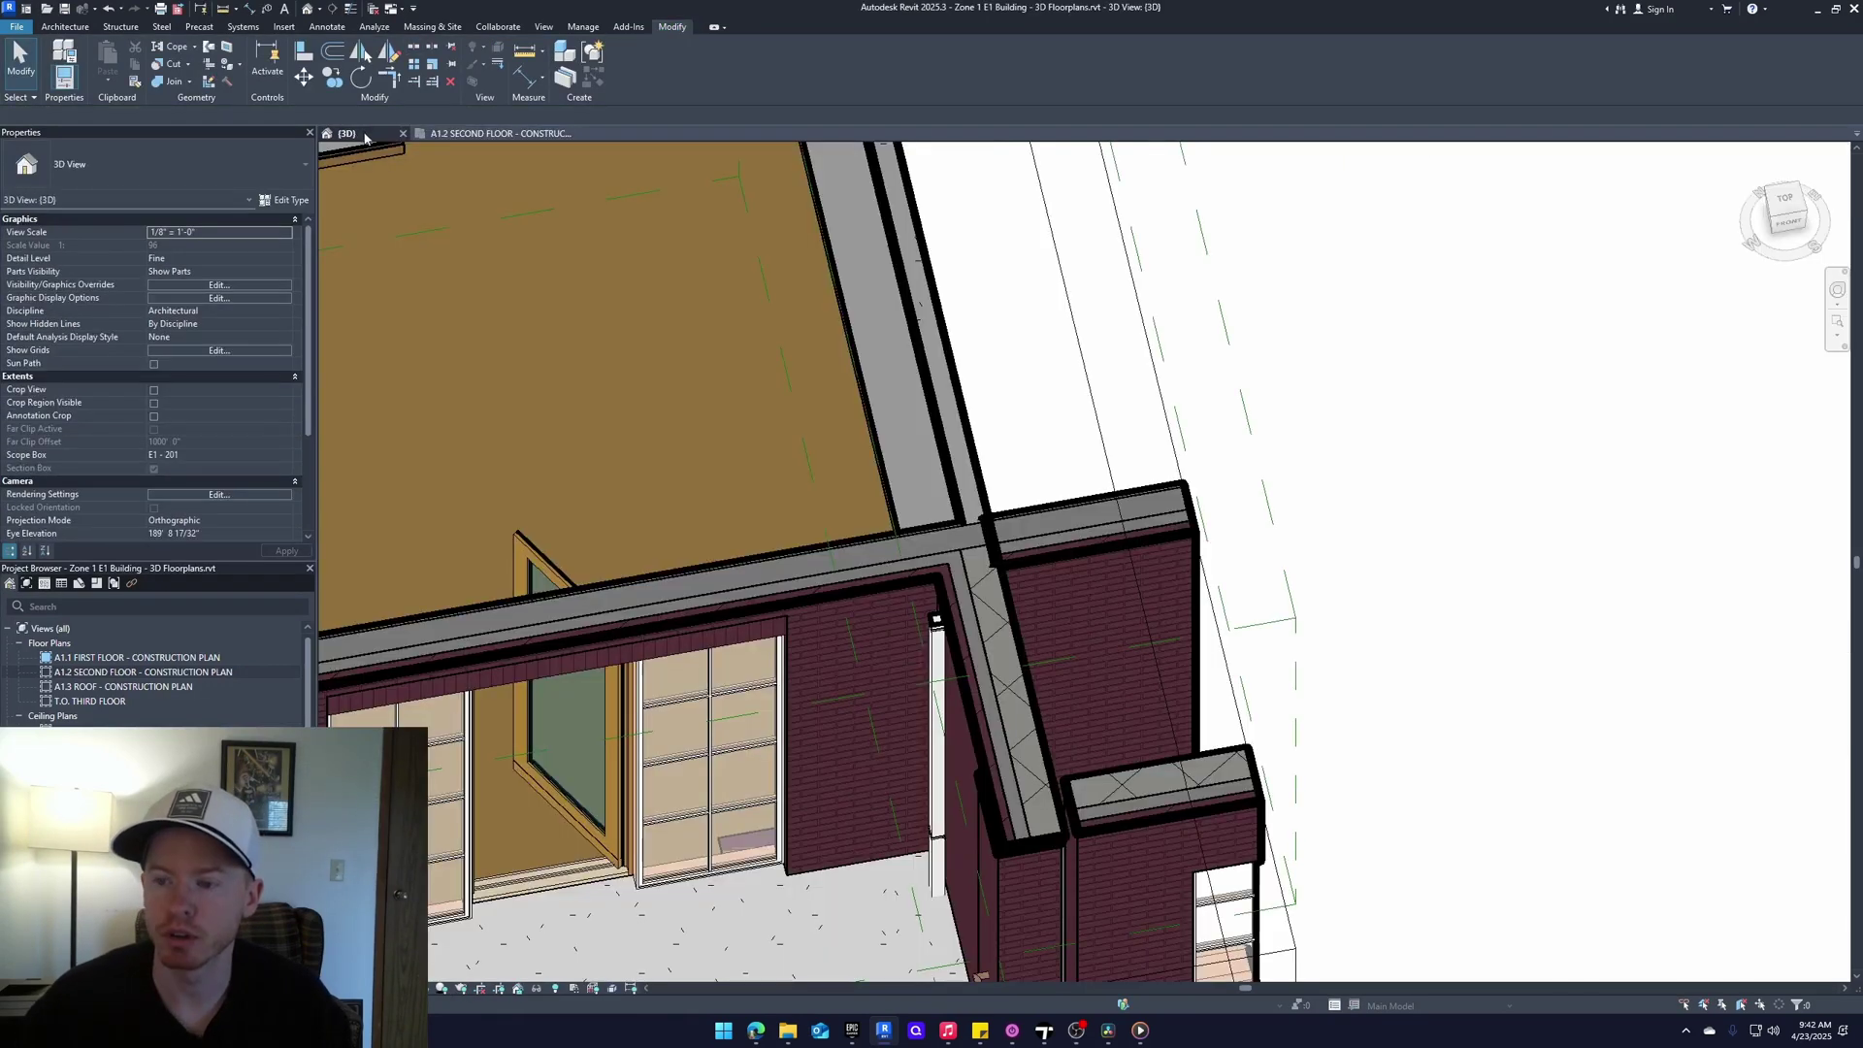
{"action": "left_click", "coordinate": [1065, 574]}
{"action": "key", "text": "Delete"}
{"action": "middle_click_drag", "start_coordinate": [1095, 594], "coordinate": [1114, 584]}
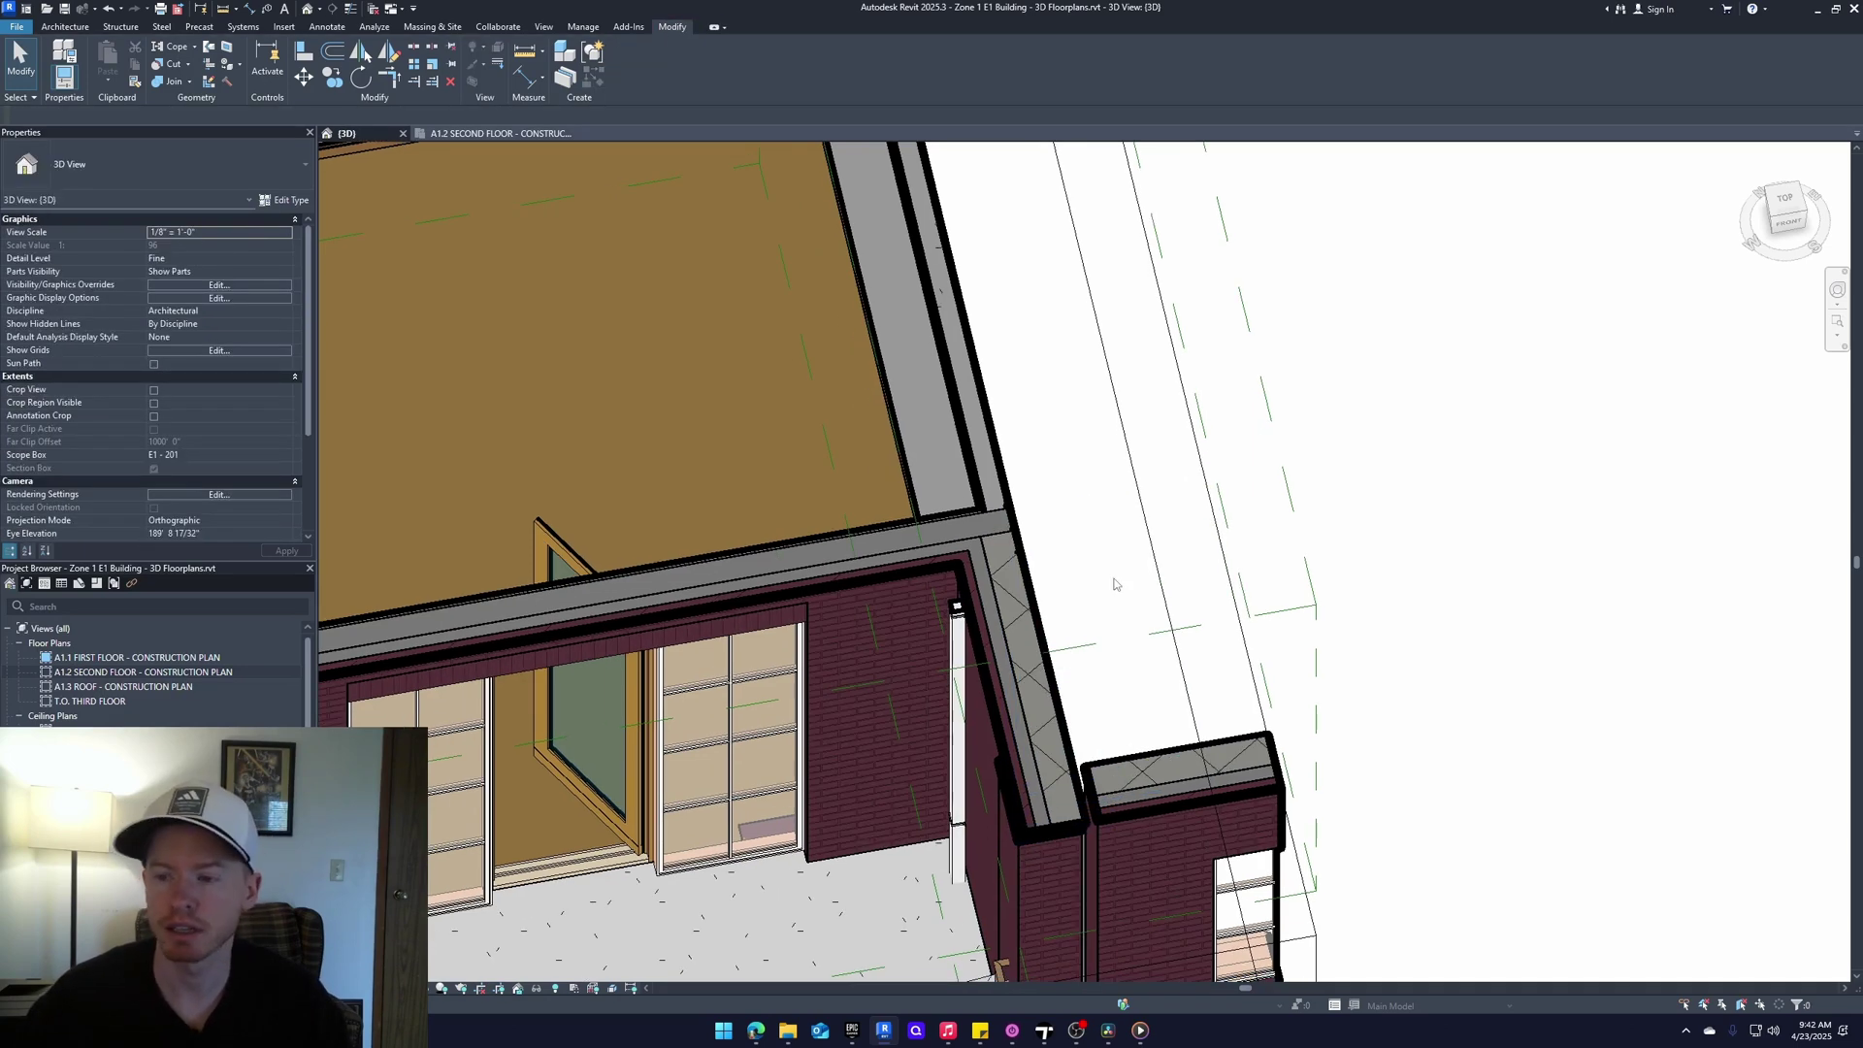
{"action": "scroll", "coordinate": [1114, 583], "scroll_direction": "down", "scroll_amount": 3}
{"action": "scroll", "coordinate": [1180, 809], "scroll_direction": "up", "scroll_amount": 3}
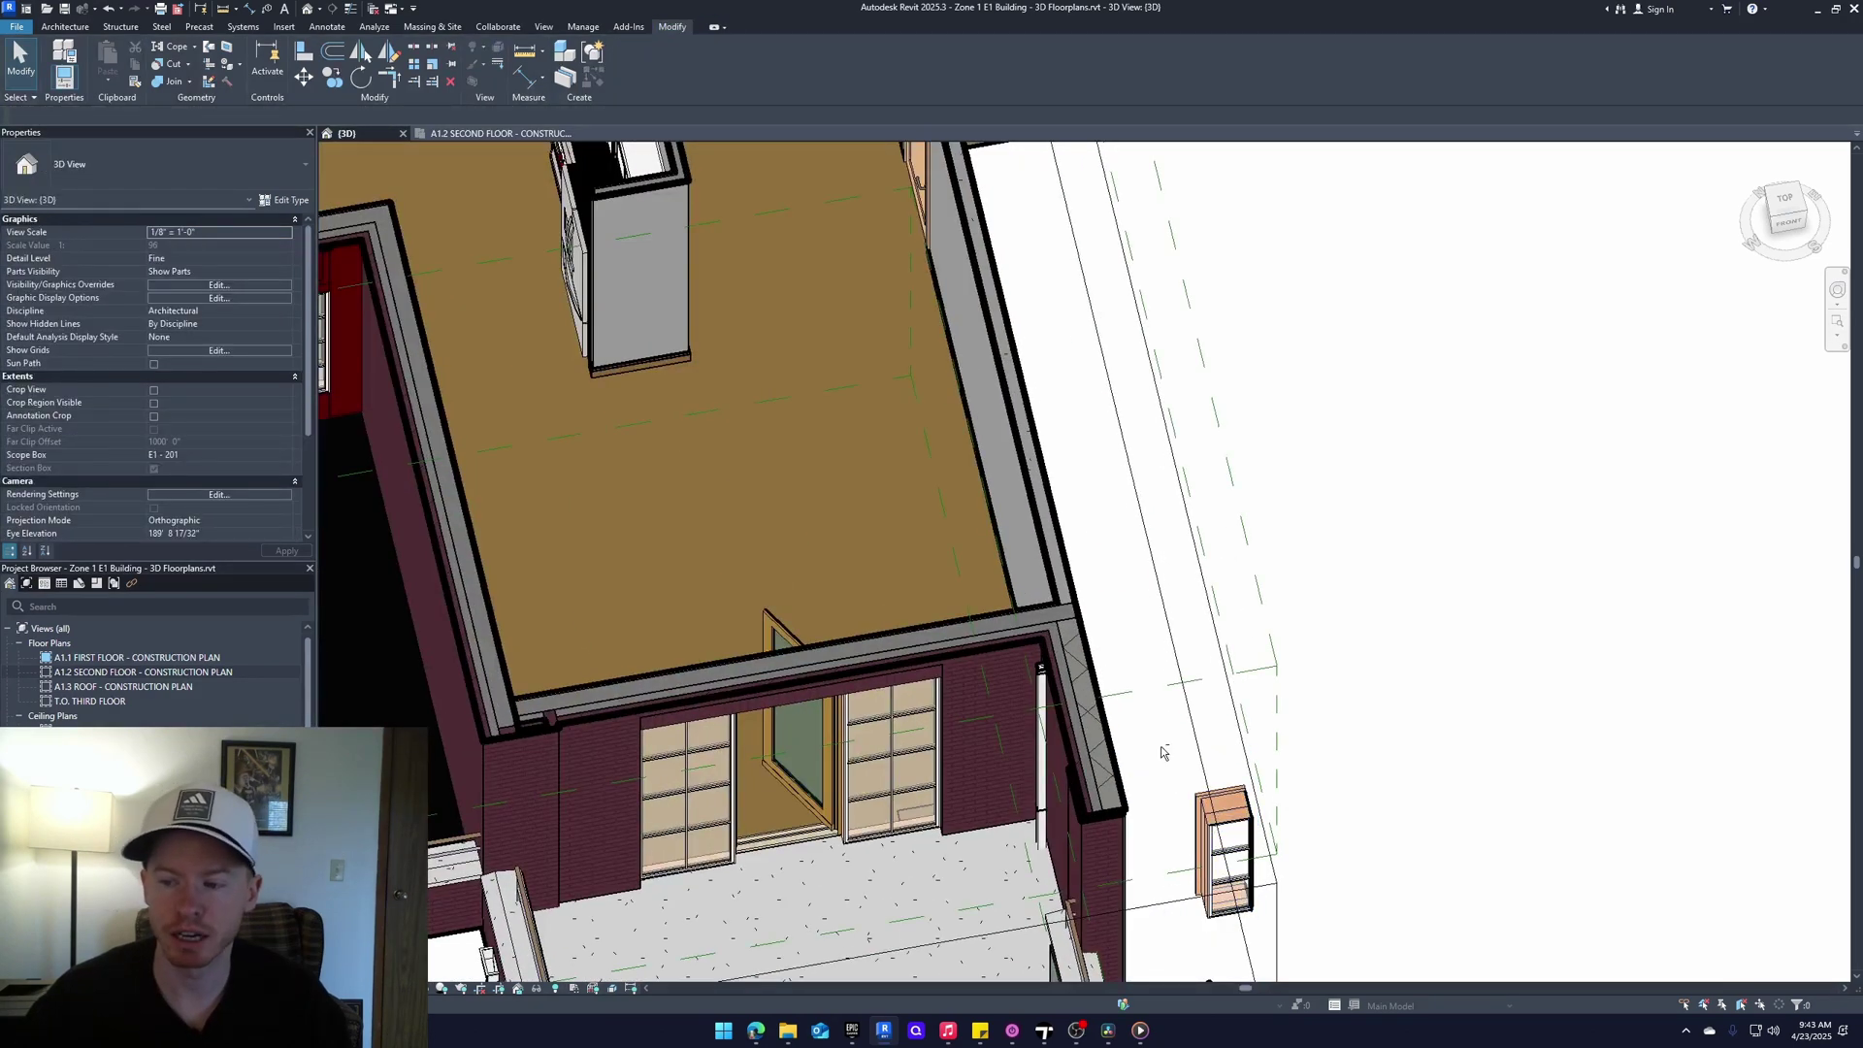
{"action": "left_click_drag", "start_coordinate": [1161, 745], "coordinate": [1296, 946]}
{"action": "key", "text": "Delete"}
Examine the cleaned-up apartment and its second-level floor from several angles in the 3D view
{"action": "scroll", "coordinate": [1341, 539], "scroll_direction": "down", "scroll_amount": 3}
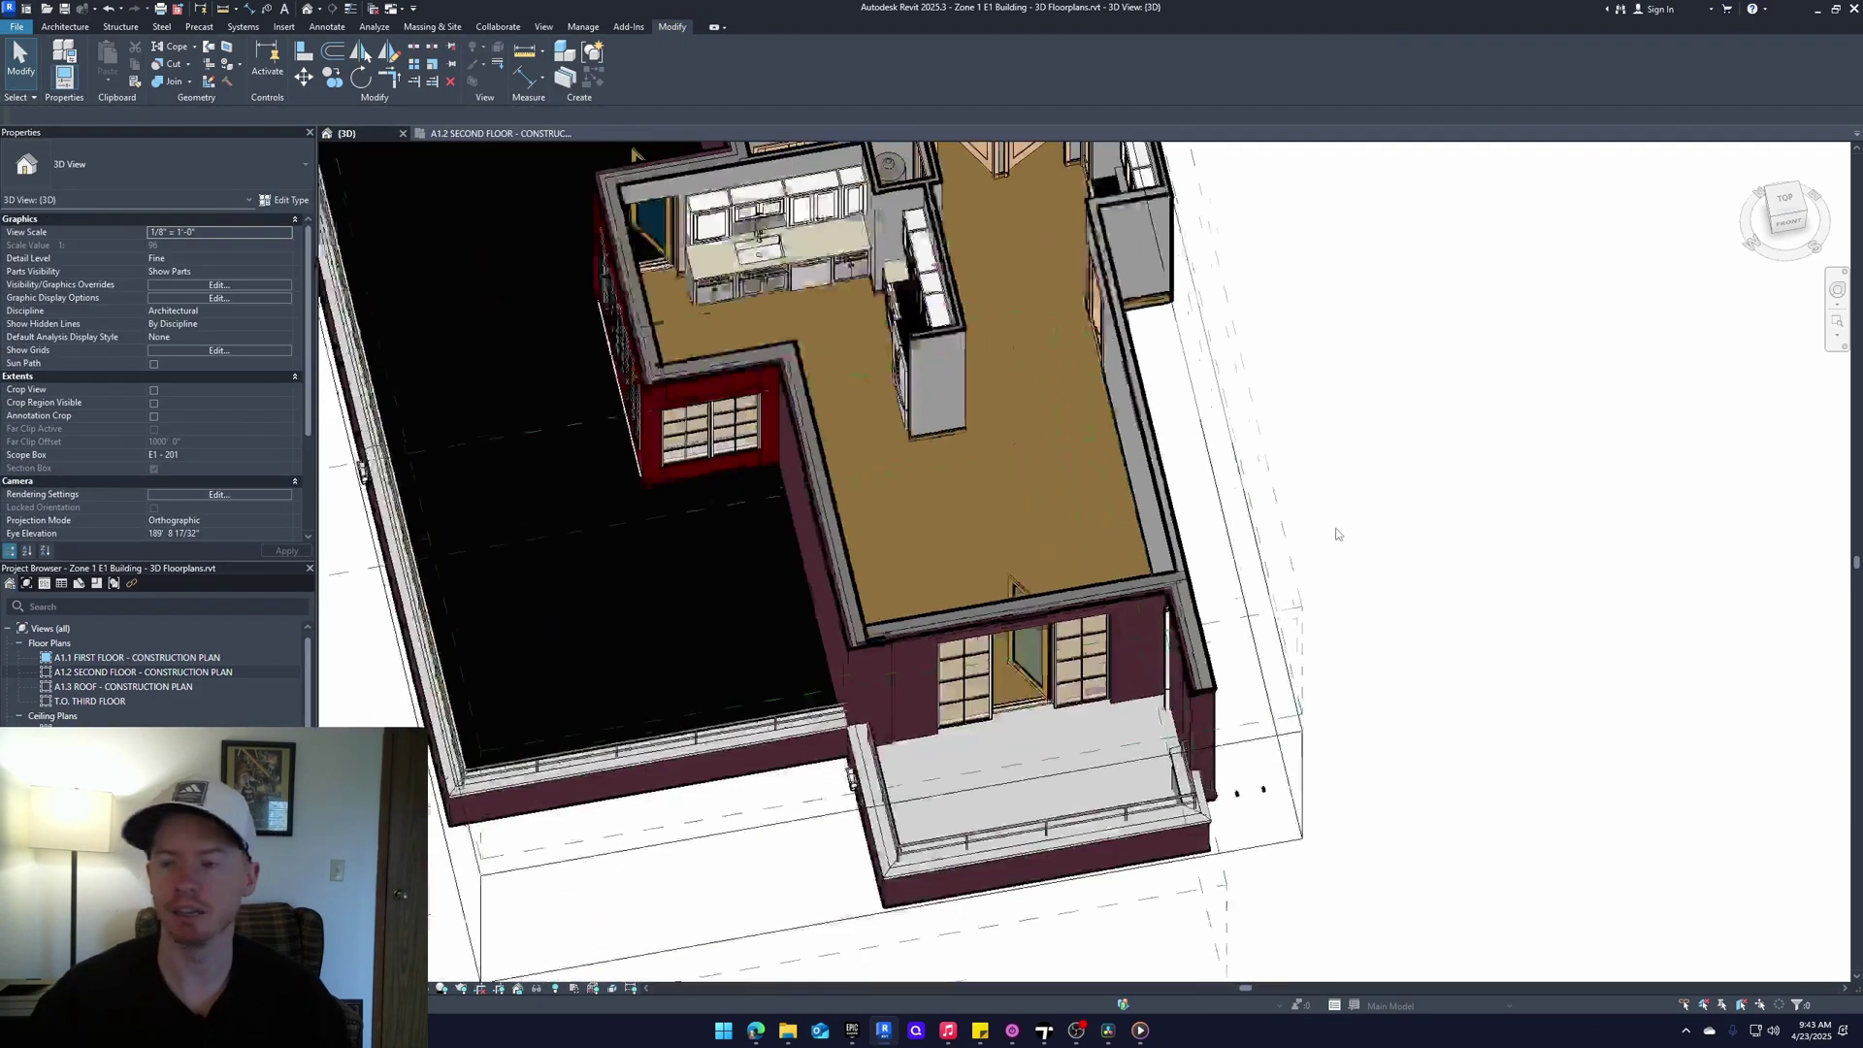
{"action": "middle_click_drag", "start_coordinate": [1339, 537], "coordinate": [1283, 706]}
{"action": "left_click", "coordinate": [766, 460]}
{"action": "middle_click_drag", "start_coordinate": [767, 460], "coordinate": [854, 364], "text": "shift"}
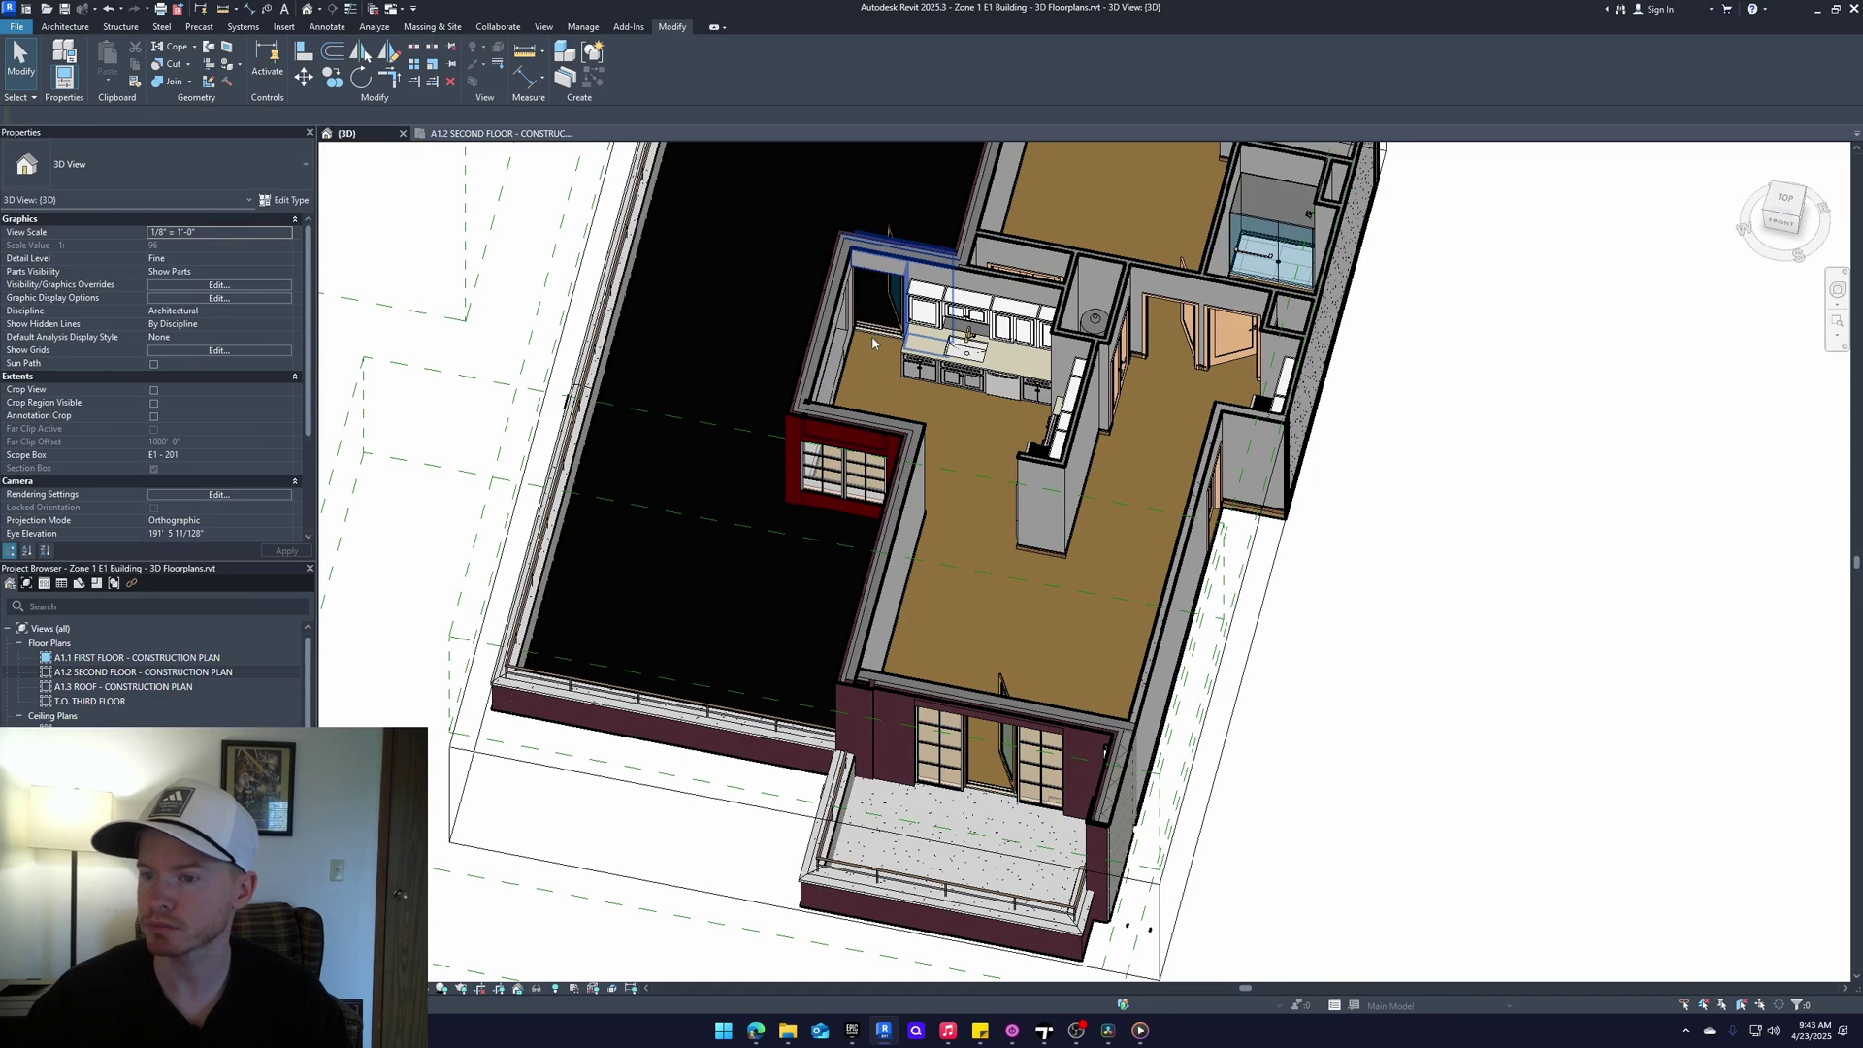
{"action": "double_click", "coordinate": [872, 336]}
{"action": "mouse_move", "coordinate": [1219, 589]}
{"action": "middle_mouse_down", "text": "shift"}
{"action": "mouse_move", "coordinate": [1264, 628]}
{"action": "mouse_move", "coordinate": [1262, 669]}
{"action": "mouse_move", "coordinate": [1028, 566]}
{"action": "mouse_move", "coordinate": [1057, 689]}
{"action": "middle_mouse_up", "text": "shift"}
{"action": "left_click", "coordinate": [628, 73]}
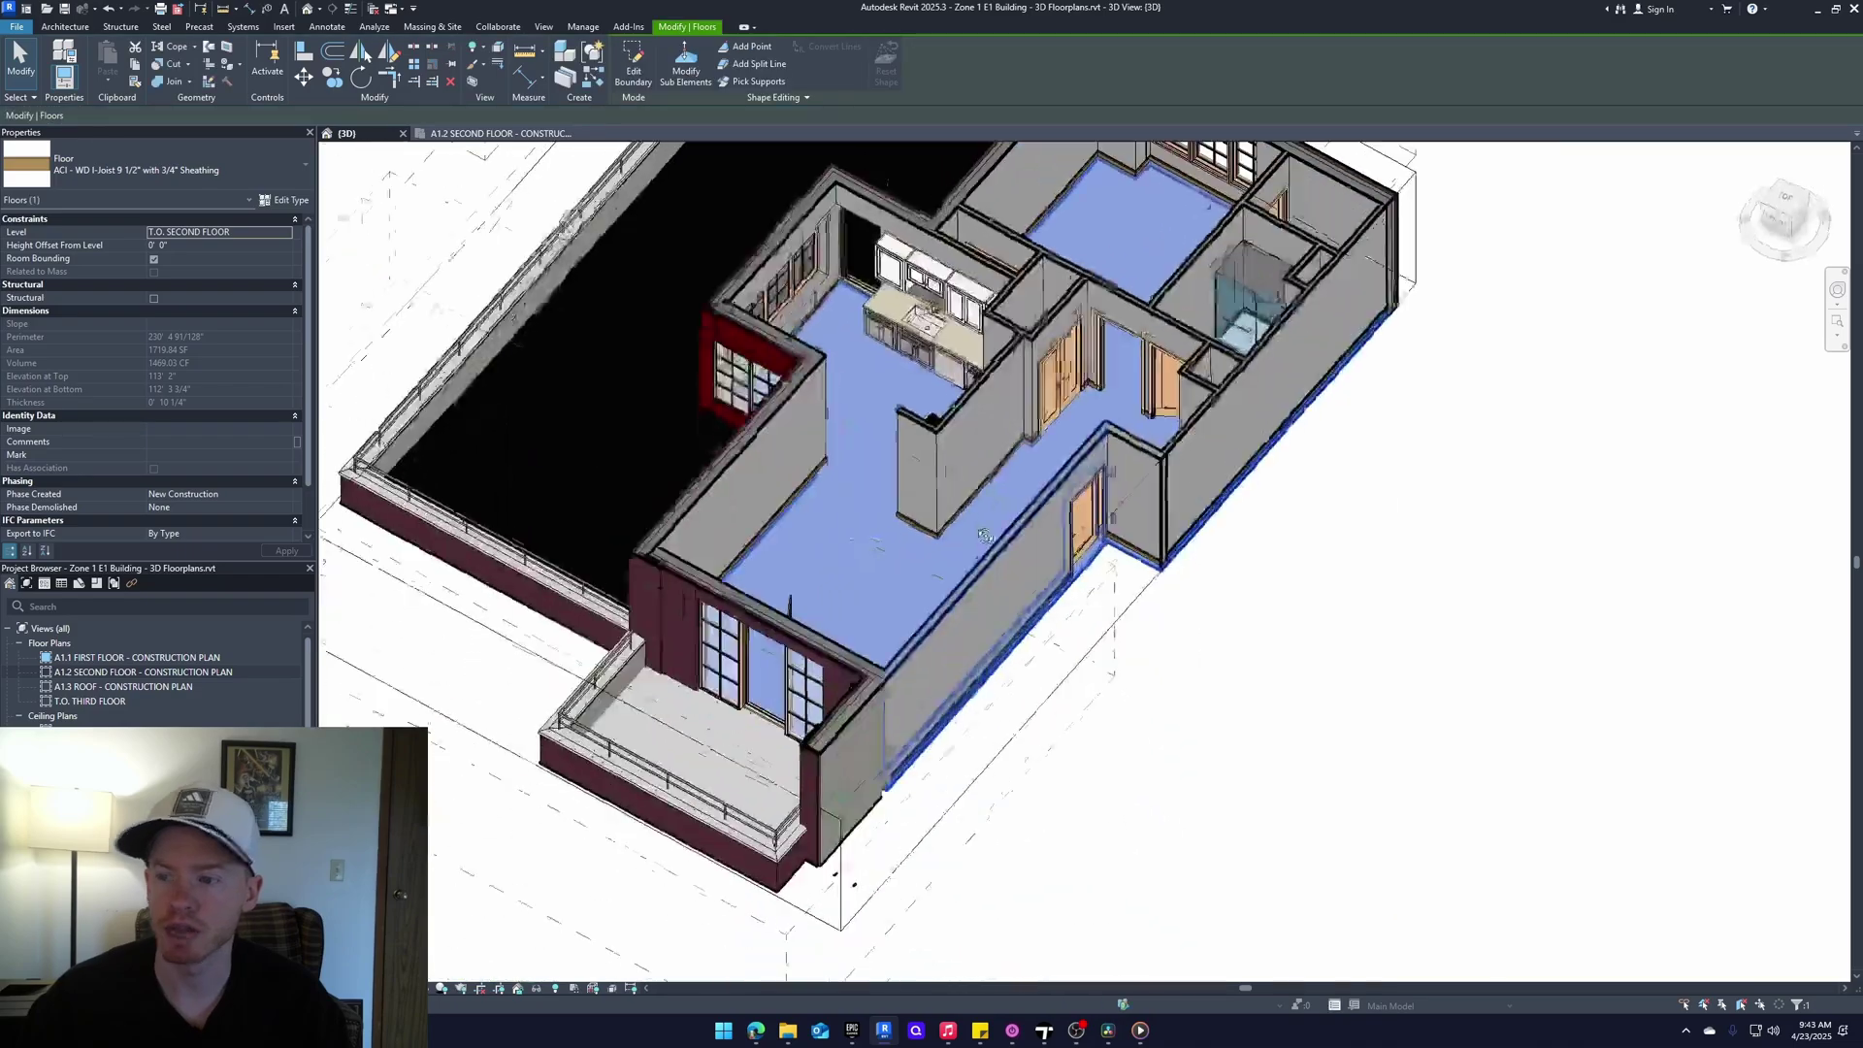
{"action": "key", "text": "Escape"}
{"action": "mouse_move", "coordinate": [1289, 678]}
{"action": "middle_mouse_down", "text": "shift"}
{"action": "mouse_move", "coordinate": [1162, 540]}
{"action": "mouse_move", "coordinate": [1048, 582]}
{"action": "mouse_move", "coordinate": [715, 549]}
{"action": "mouse_move", "coordinate": [835, 679]}
{"action": "mouse_move", "coordinate": [959, 768]}
{"action": "mouse_move", "coordinate": [1165, 738]}
{"action": "middle_mouse_up", "text": "shift"}
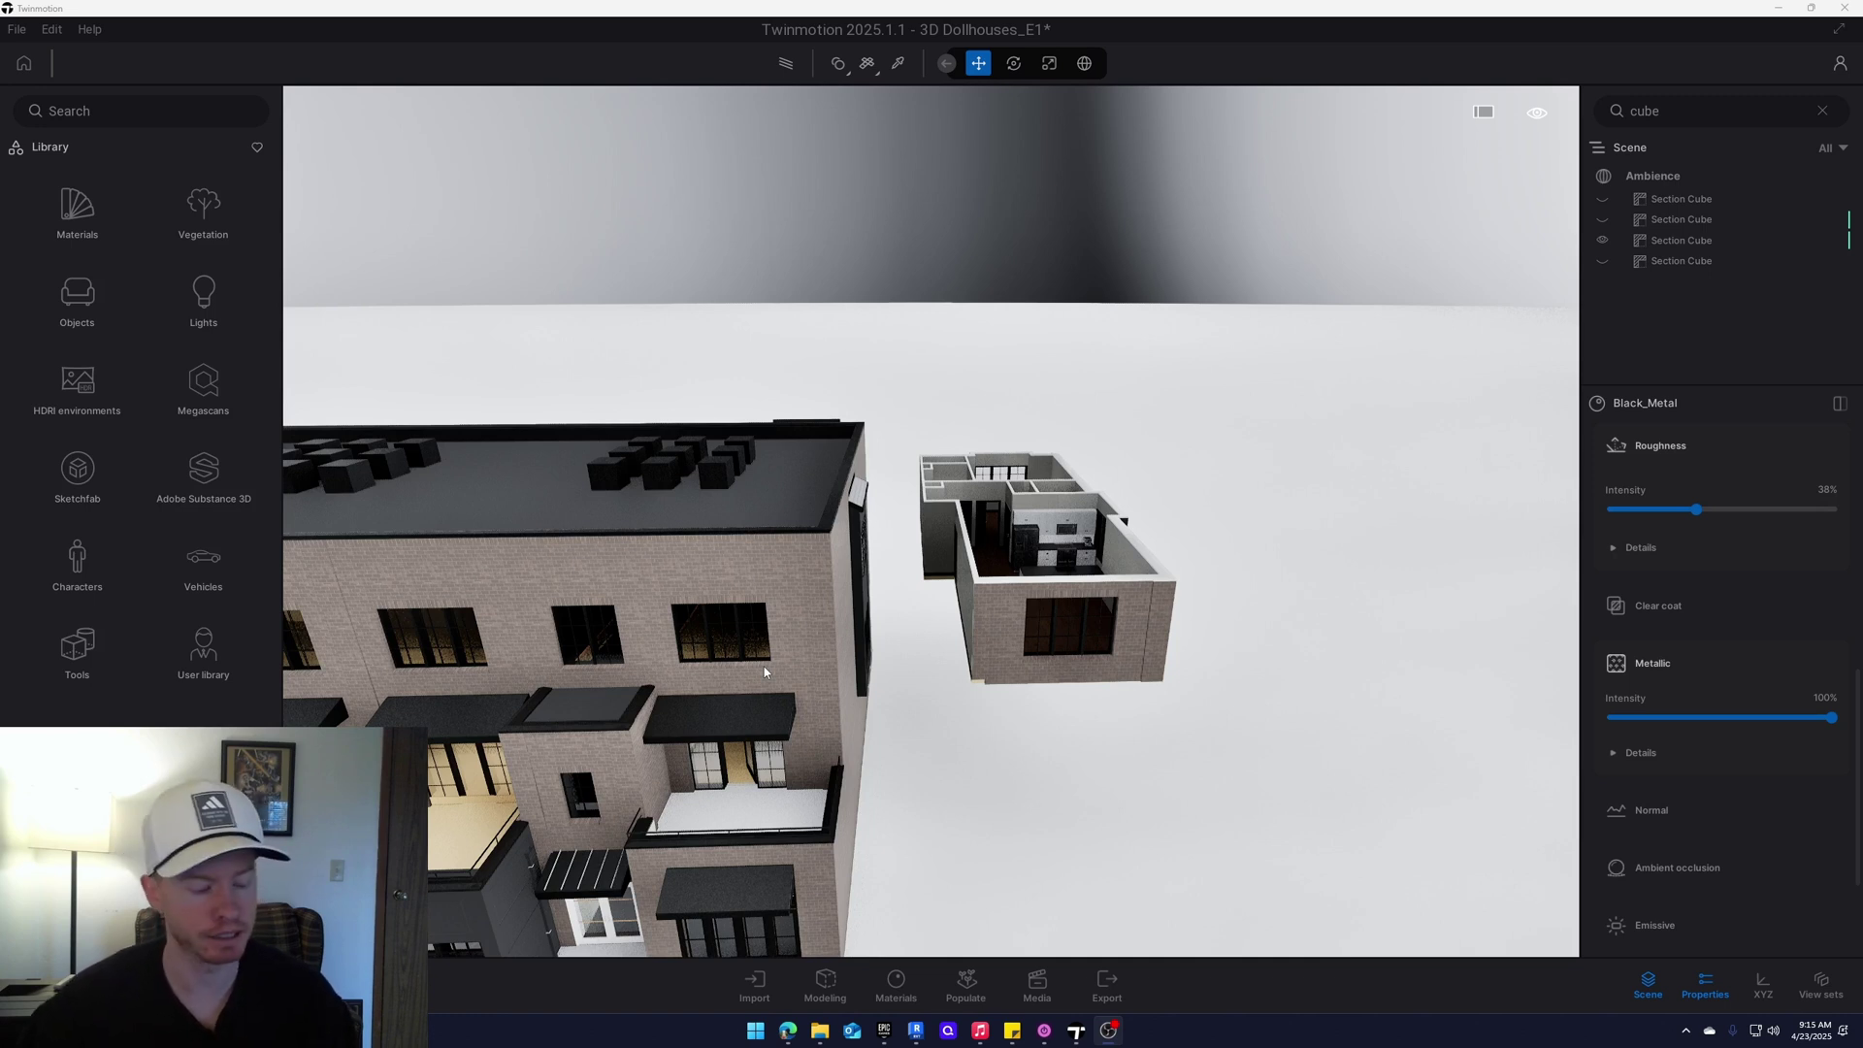
Switch to Twinmotion, view the imported apartment beside the full building, and find the Section Cube in the tools library
{"action": "right_click_drag", "start_coordinate": [1260, 618], "coordinate": [970, 602]}
{"action": "key", "text": "w"}
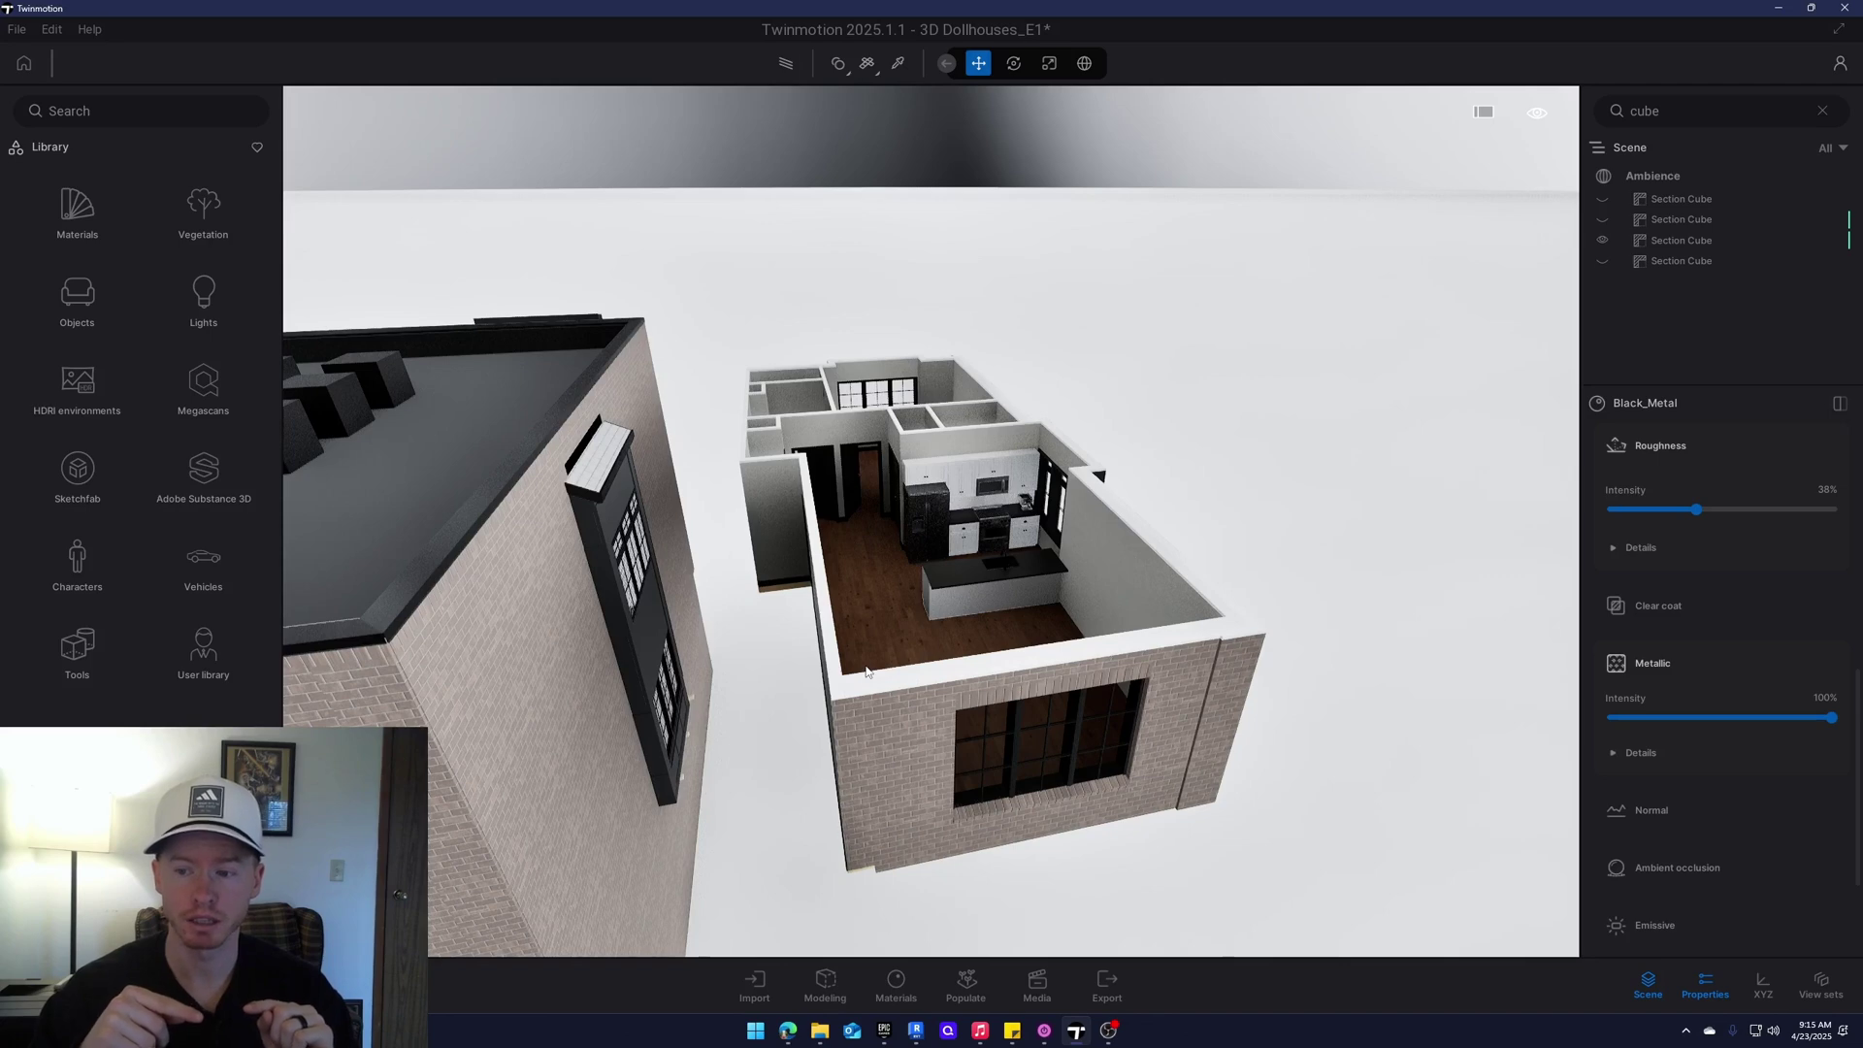
{"action": "key", "text": "a"}
{"action": "left_click", "coordinate": [80, 685]}
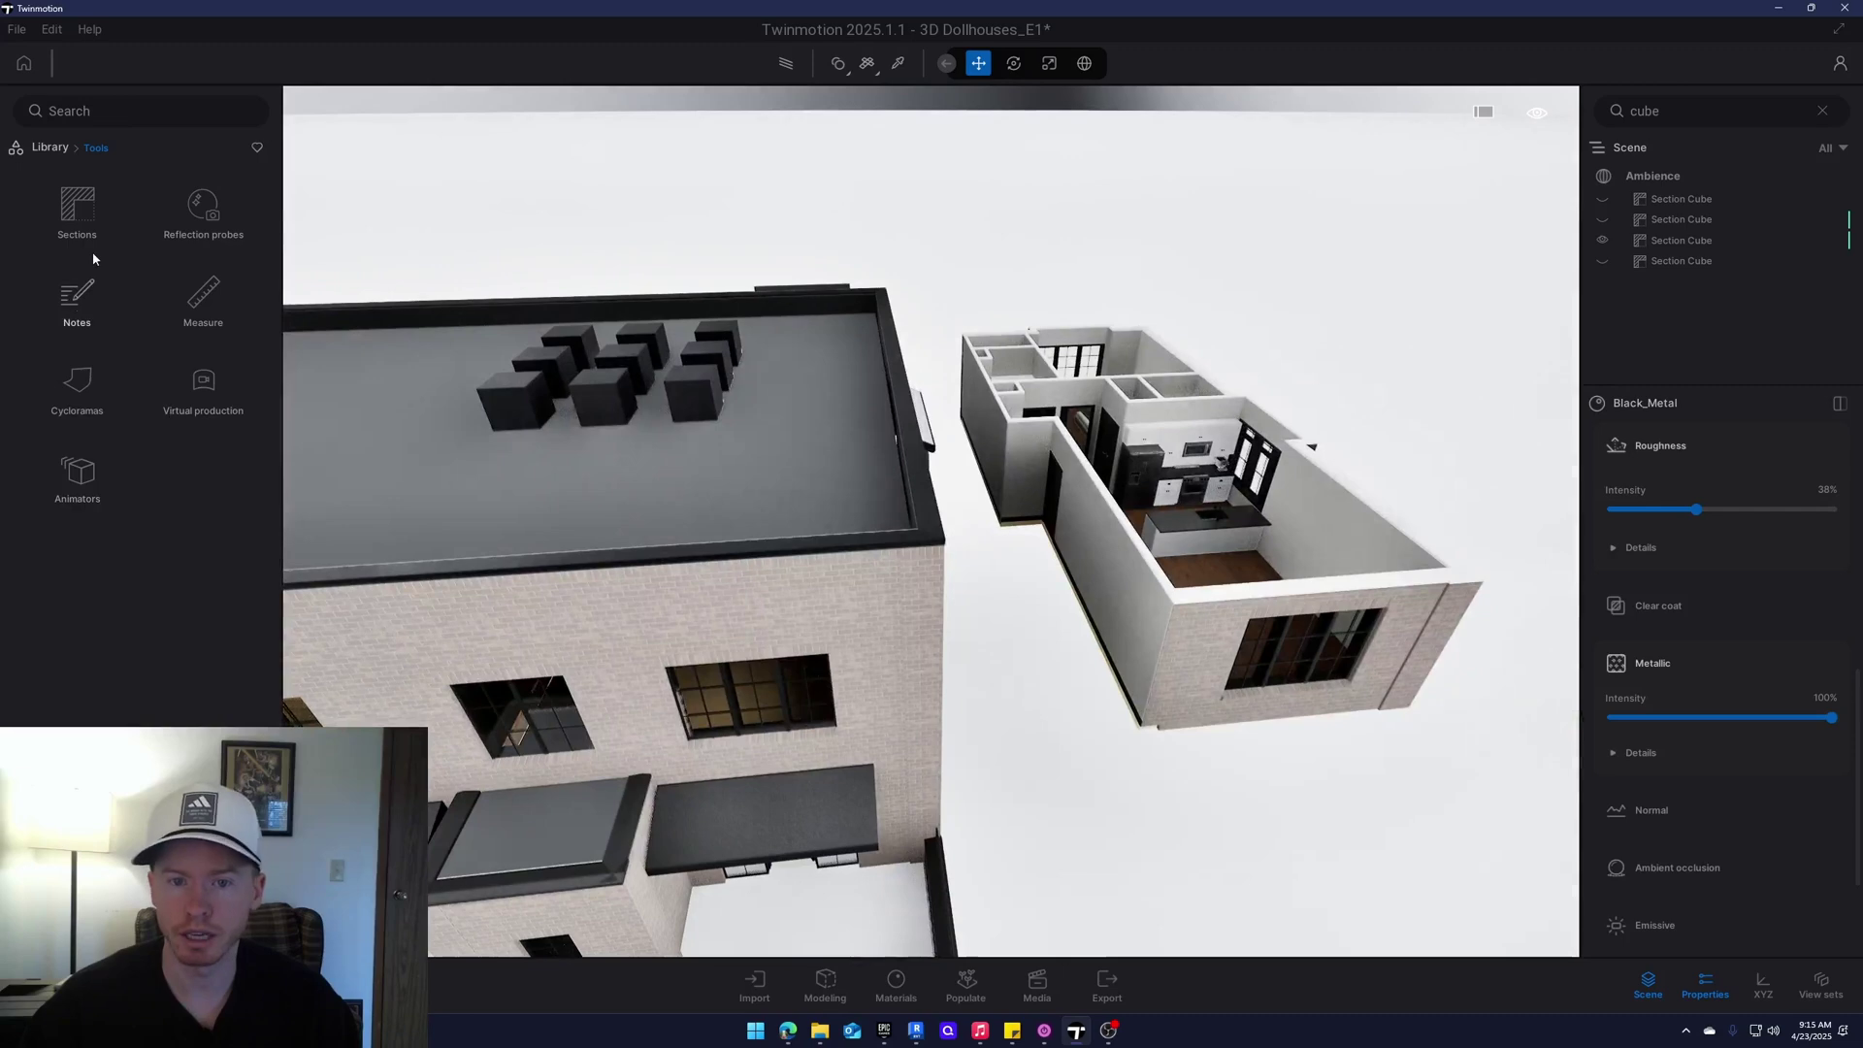
{"action": "left_click", "coordinate": [79, 219]}
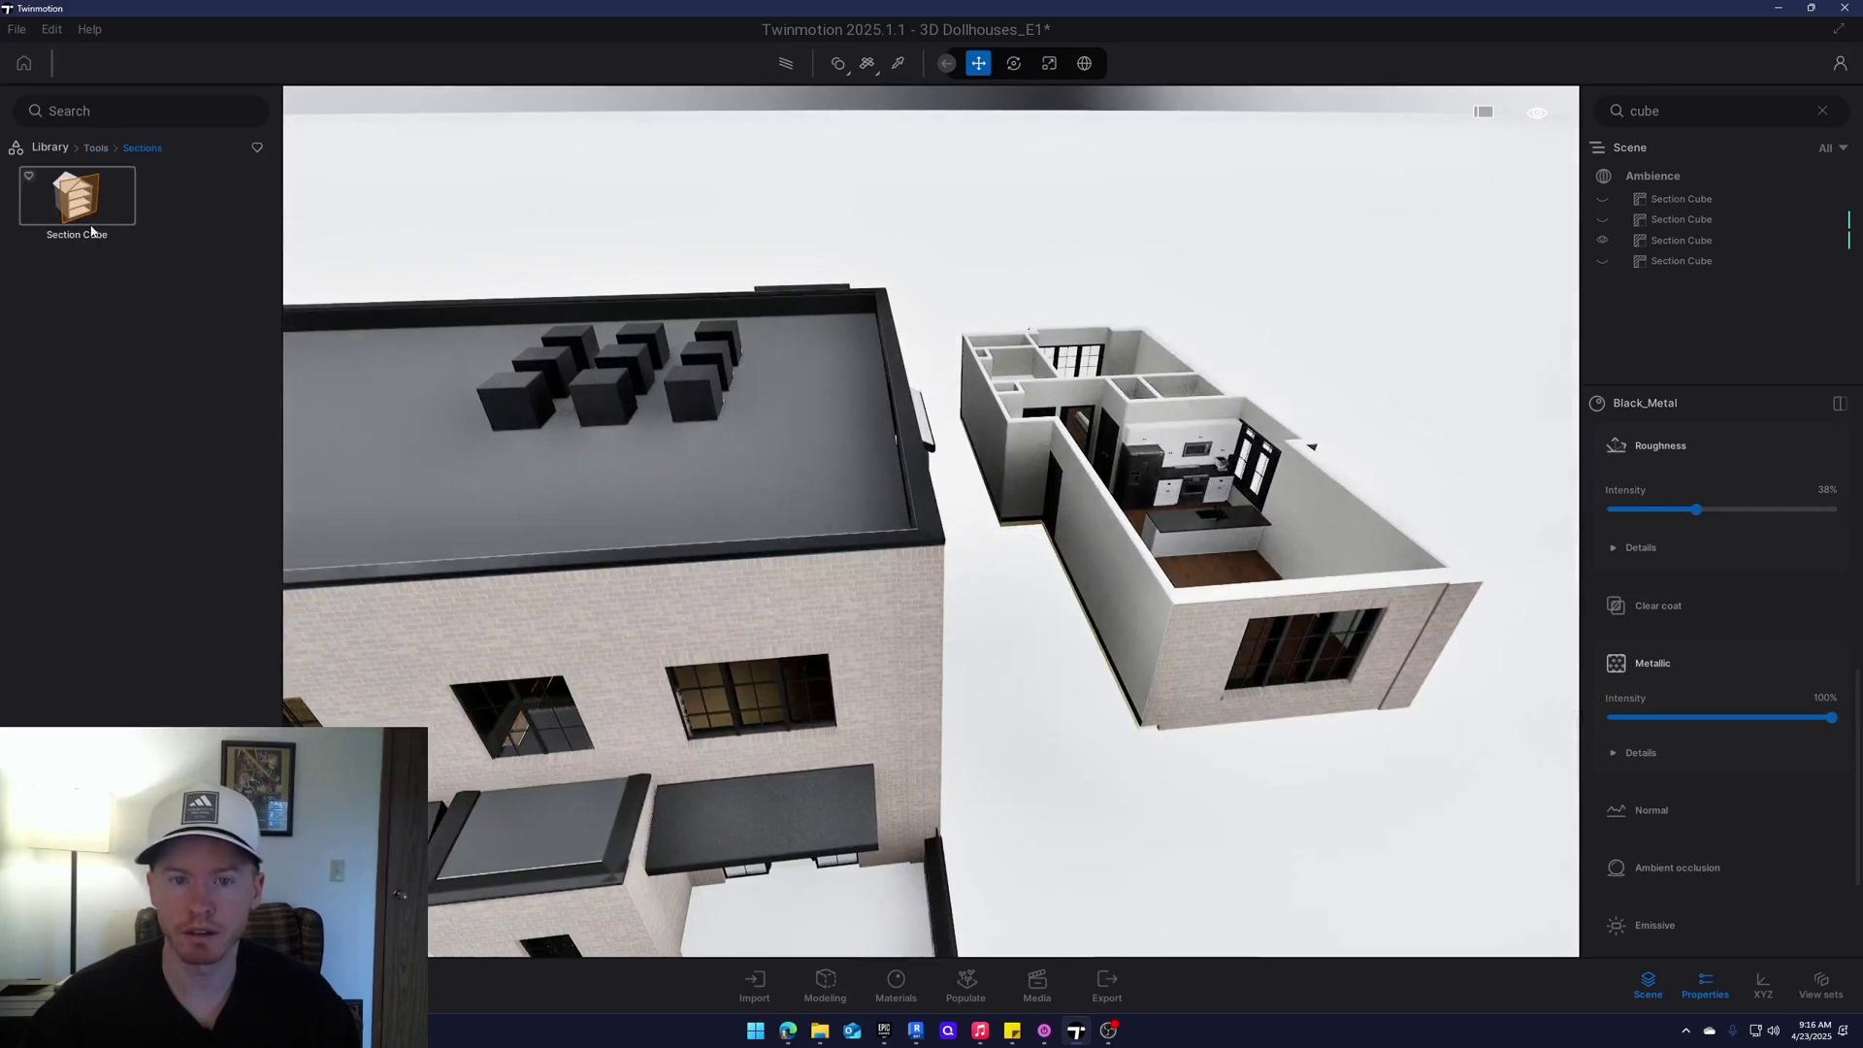
Raise the last section cube around the building's end bay and show it, comparing its clipping with Invert off and on
{"action": "double_click", "coordinate": [1679, 260]}
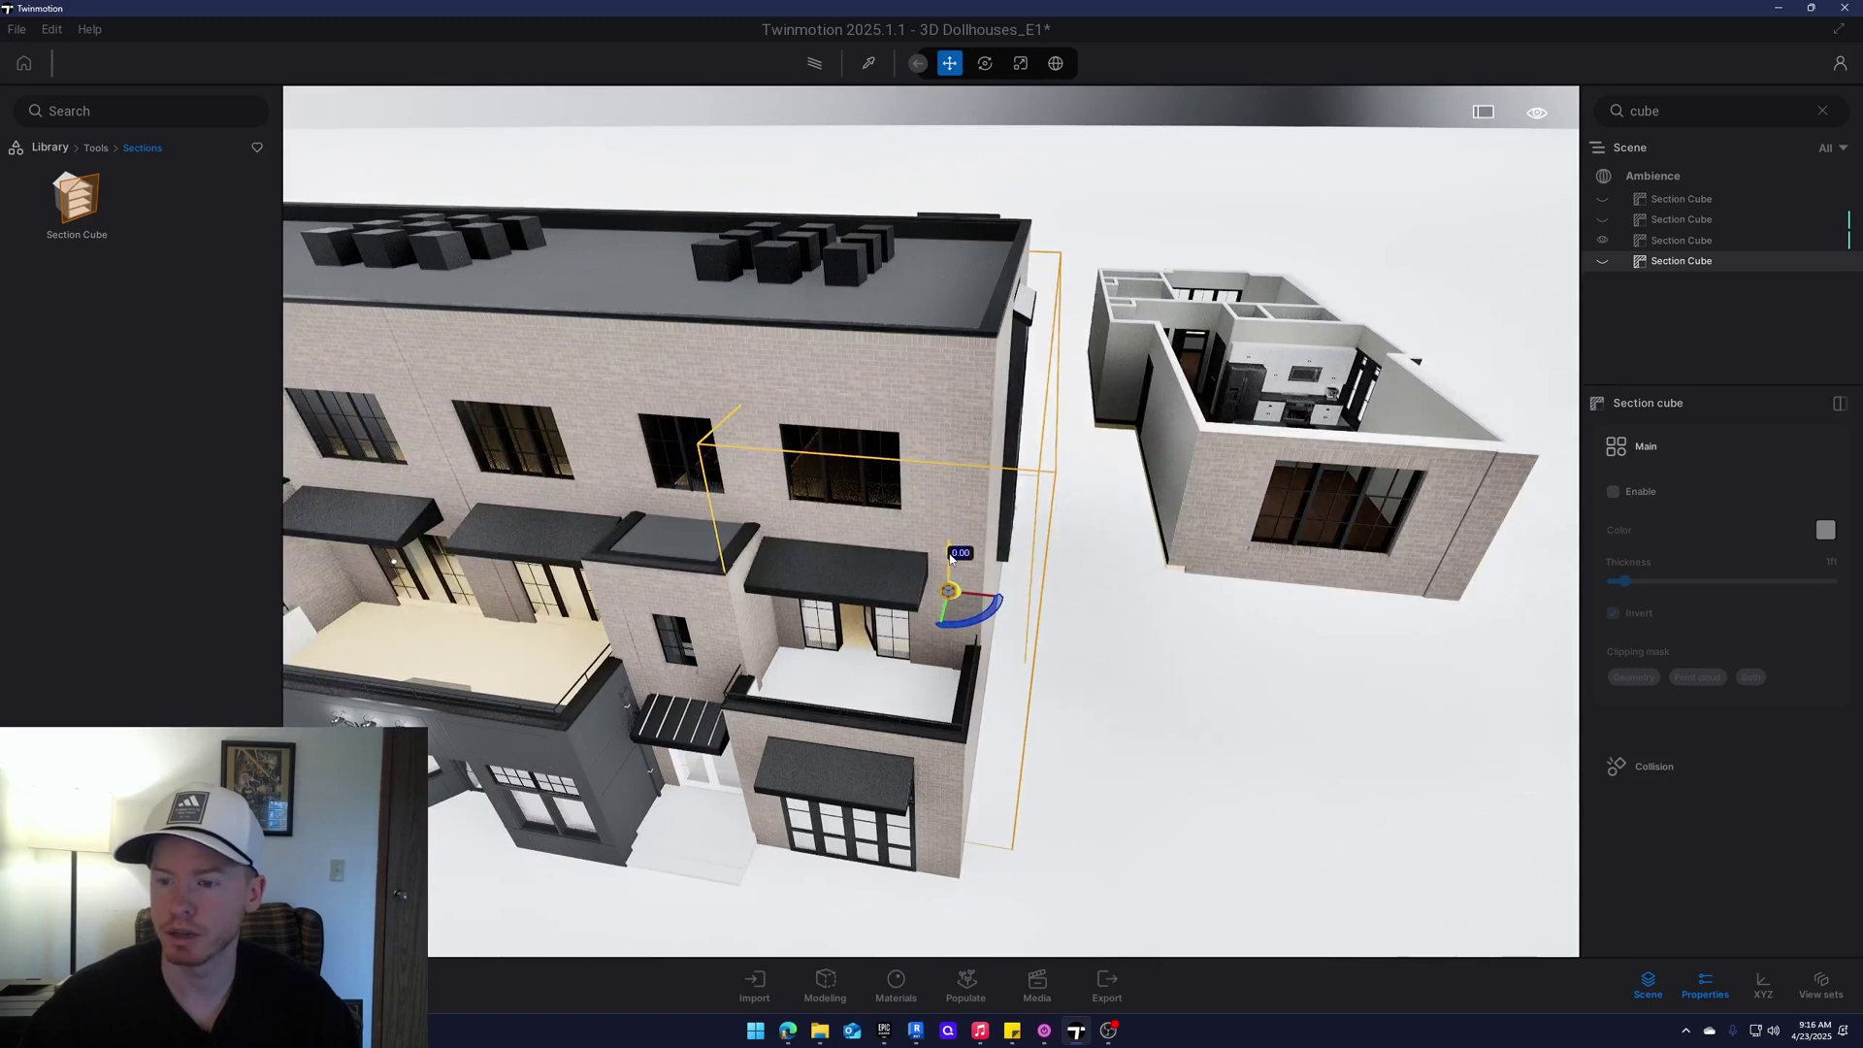
{"action": "left_click_drag", "start_coordinate": [949, 555], "coordinate": [909, 498]}
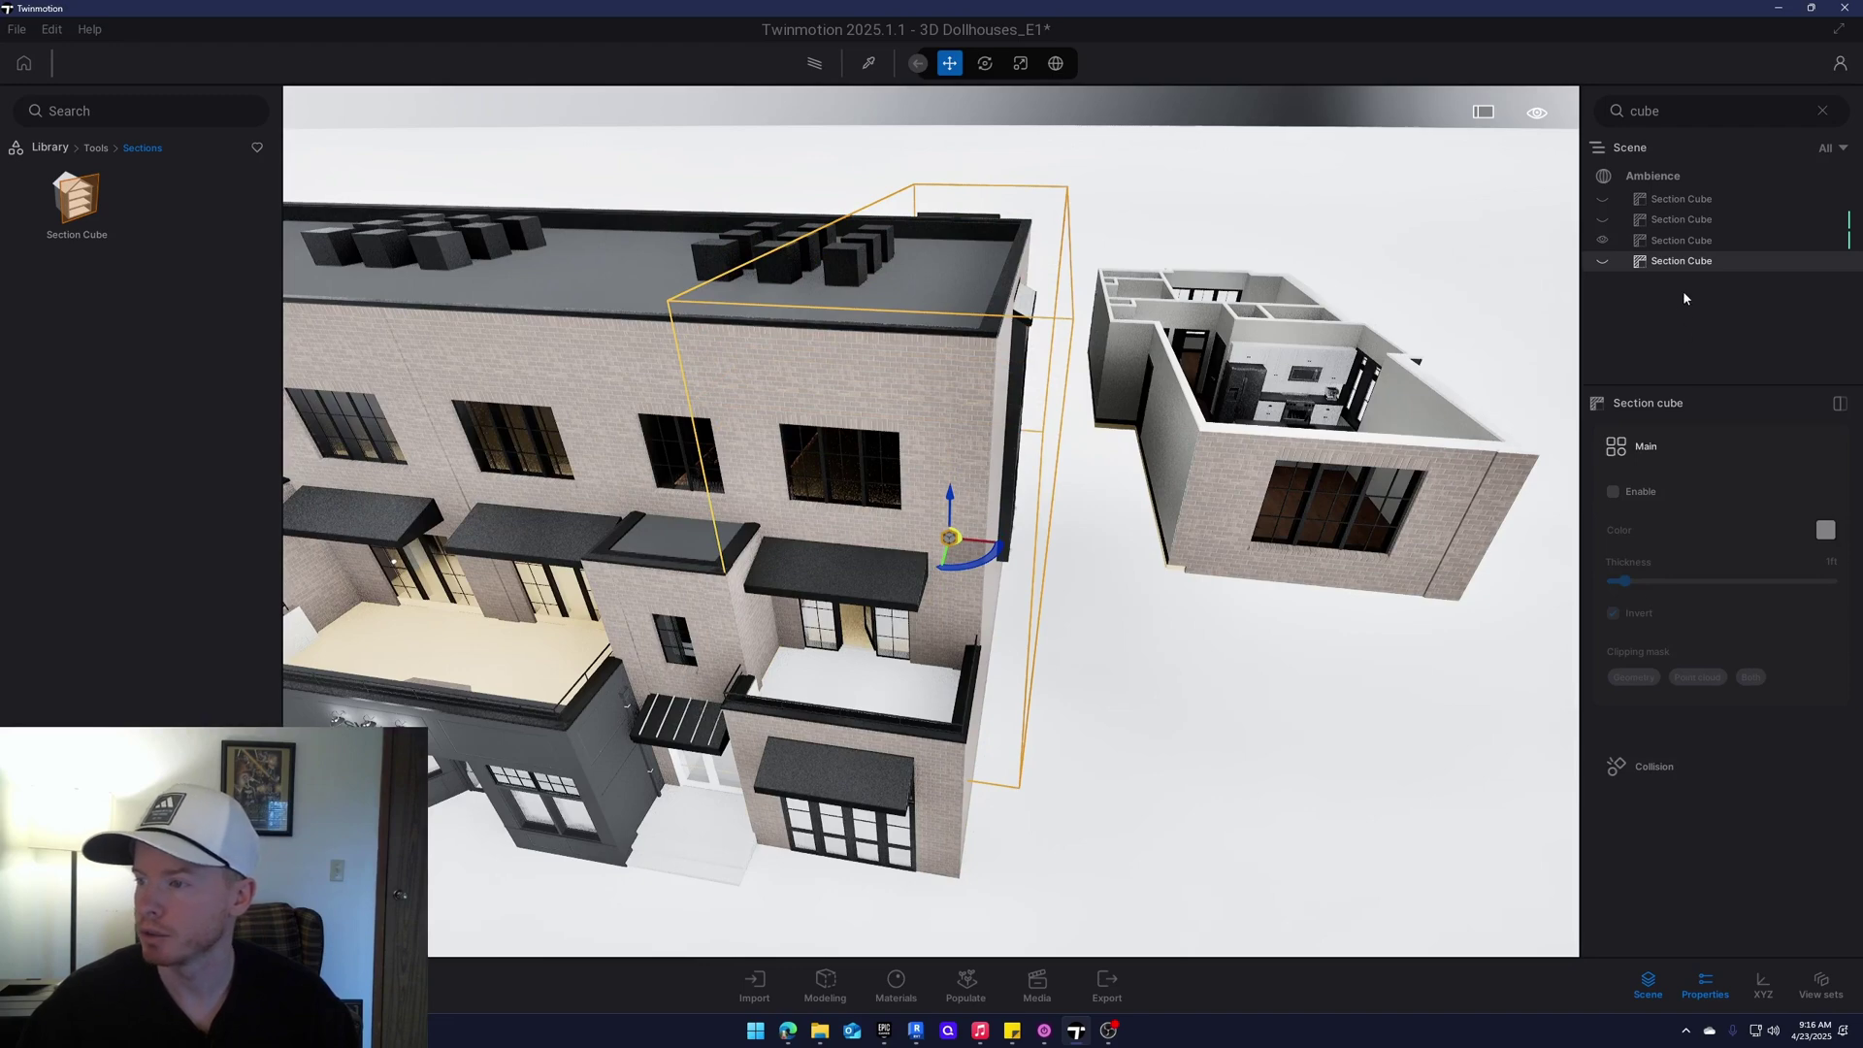
{"action": "left_click", "coordinate": [1602, 261]}
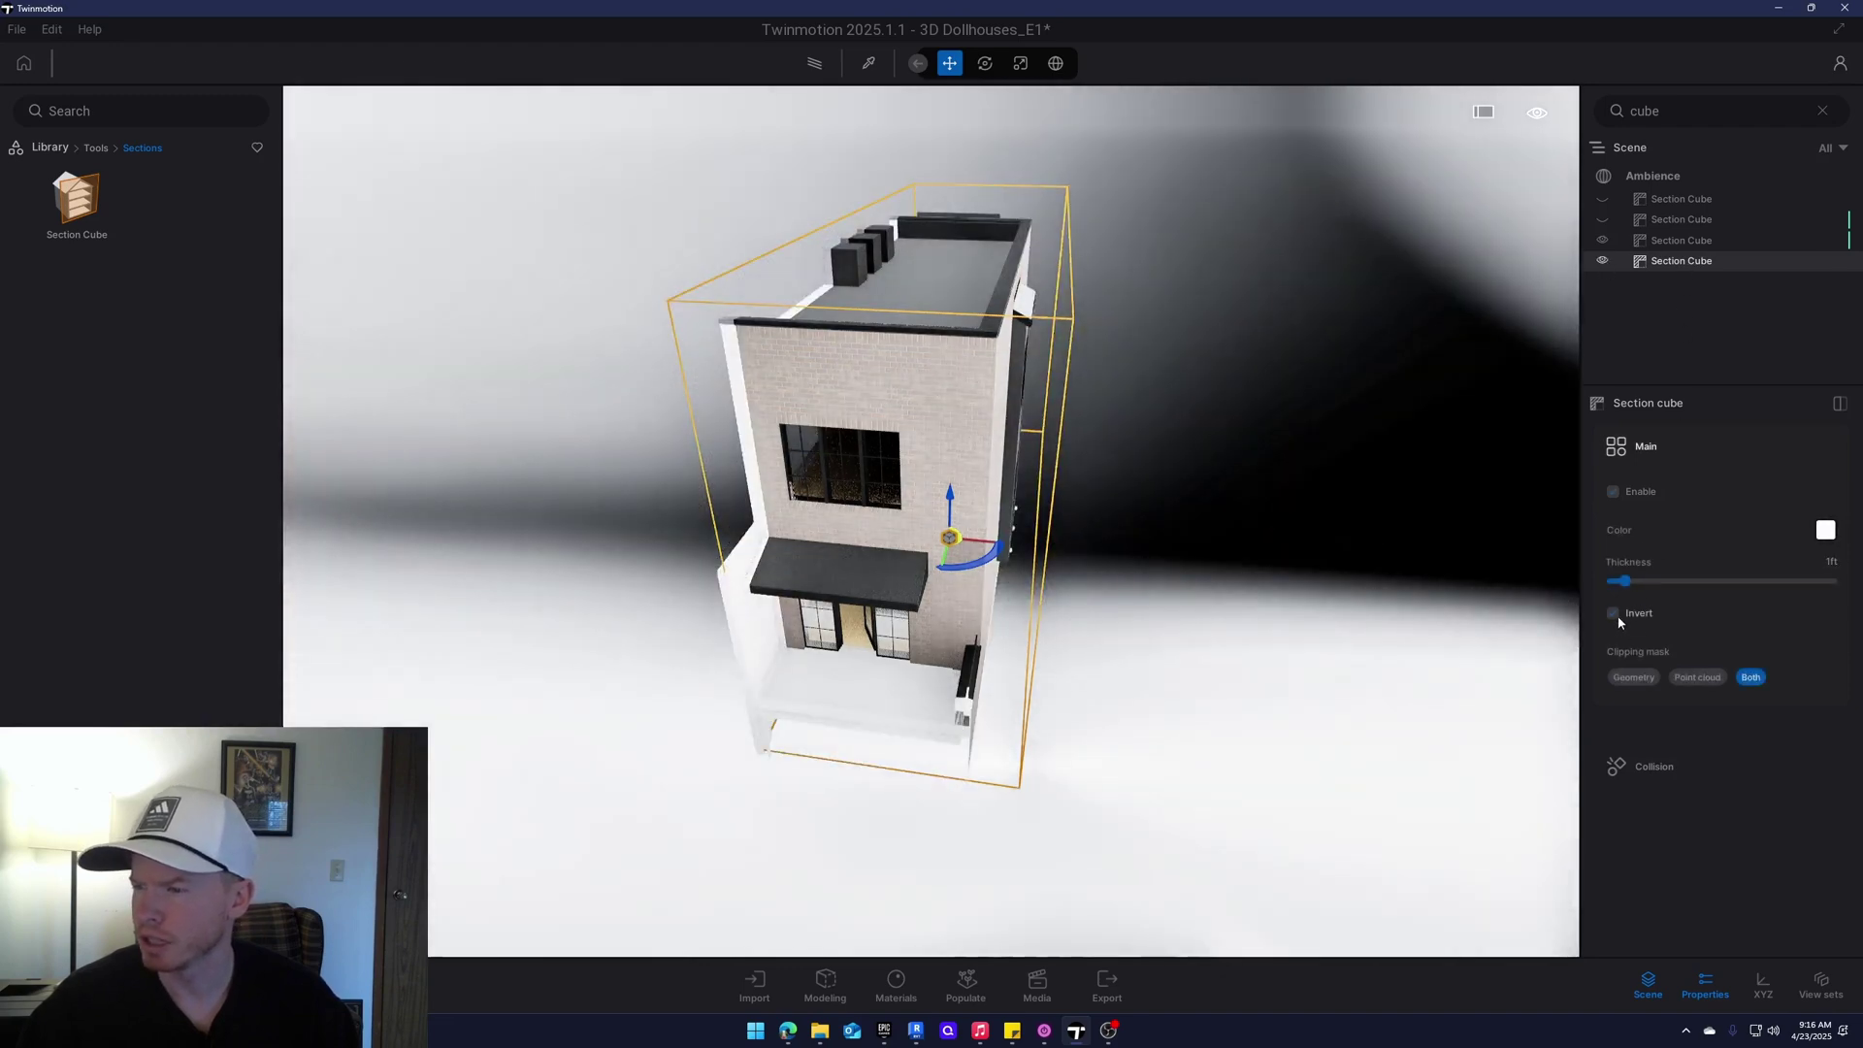
{"action": "left_click", "coordinate": [1614, 613]}
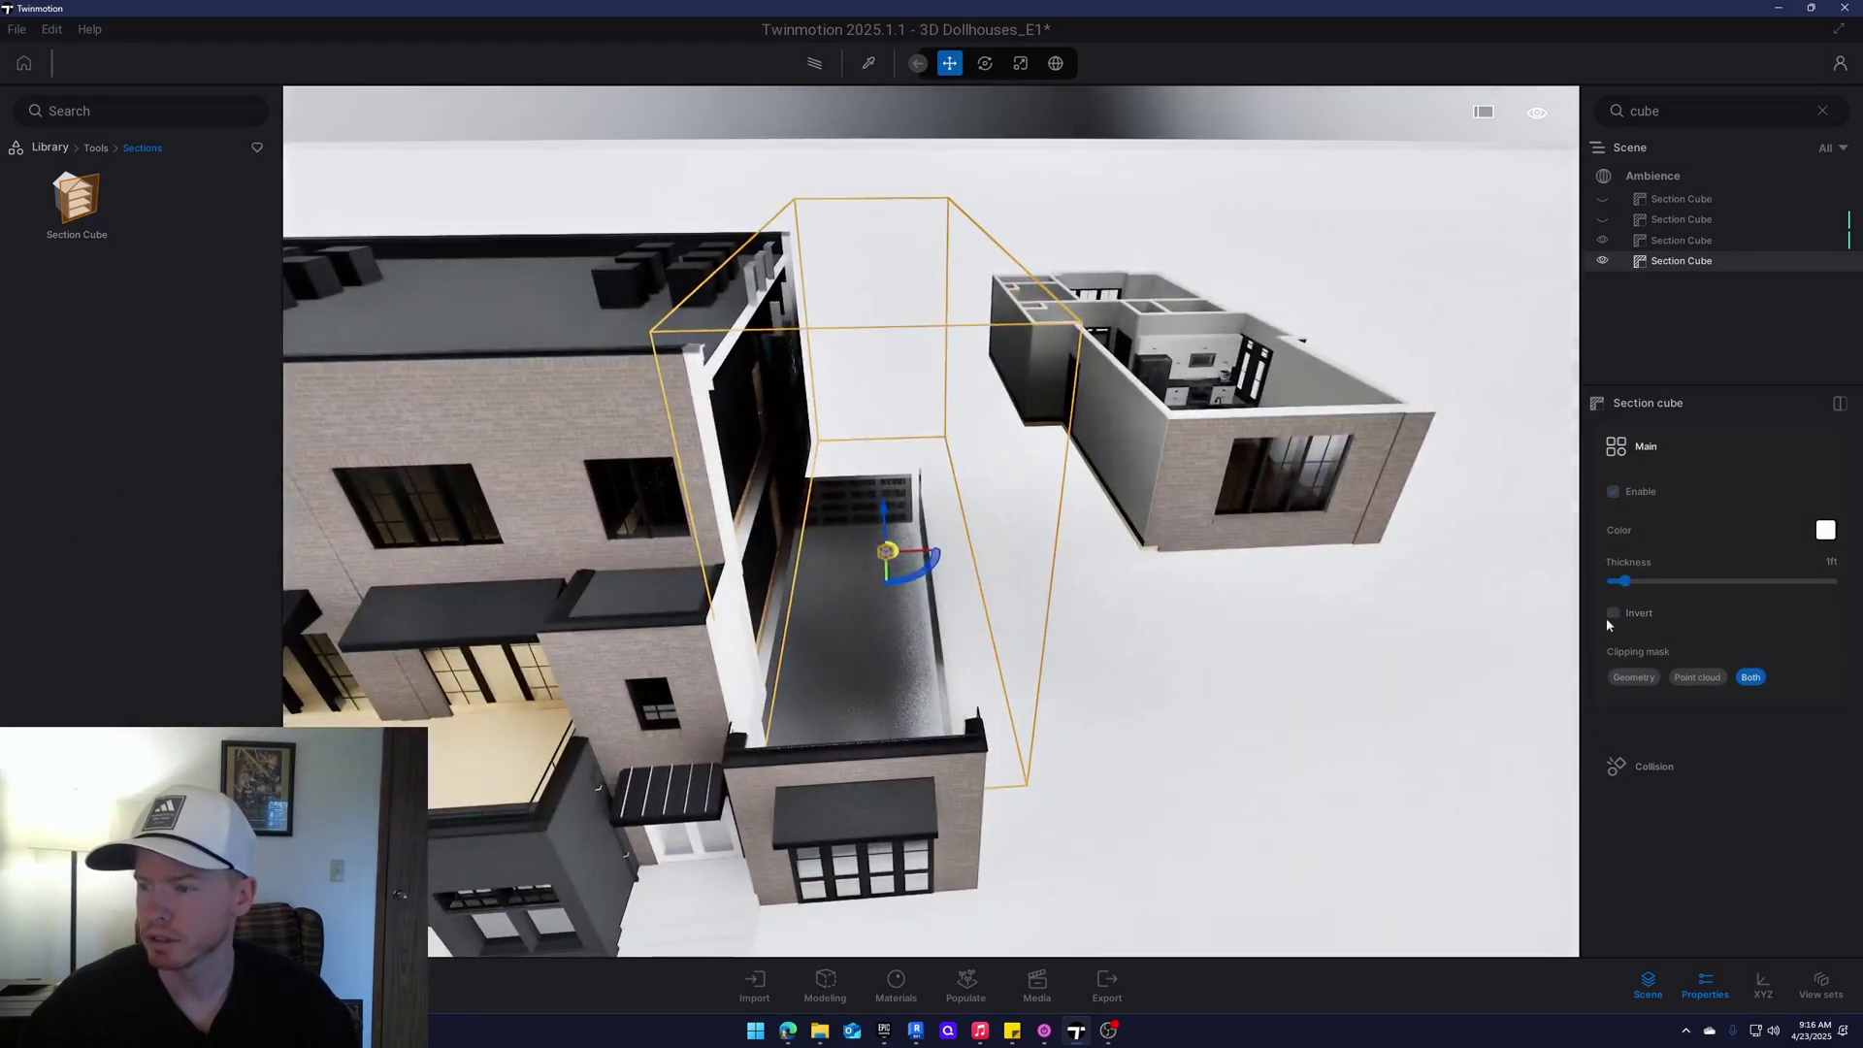
{"action": "left_click", "coordinate": [1613, 613]}
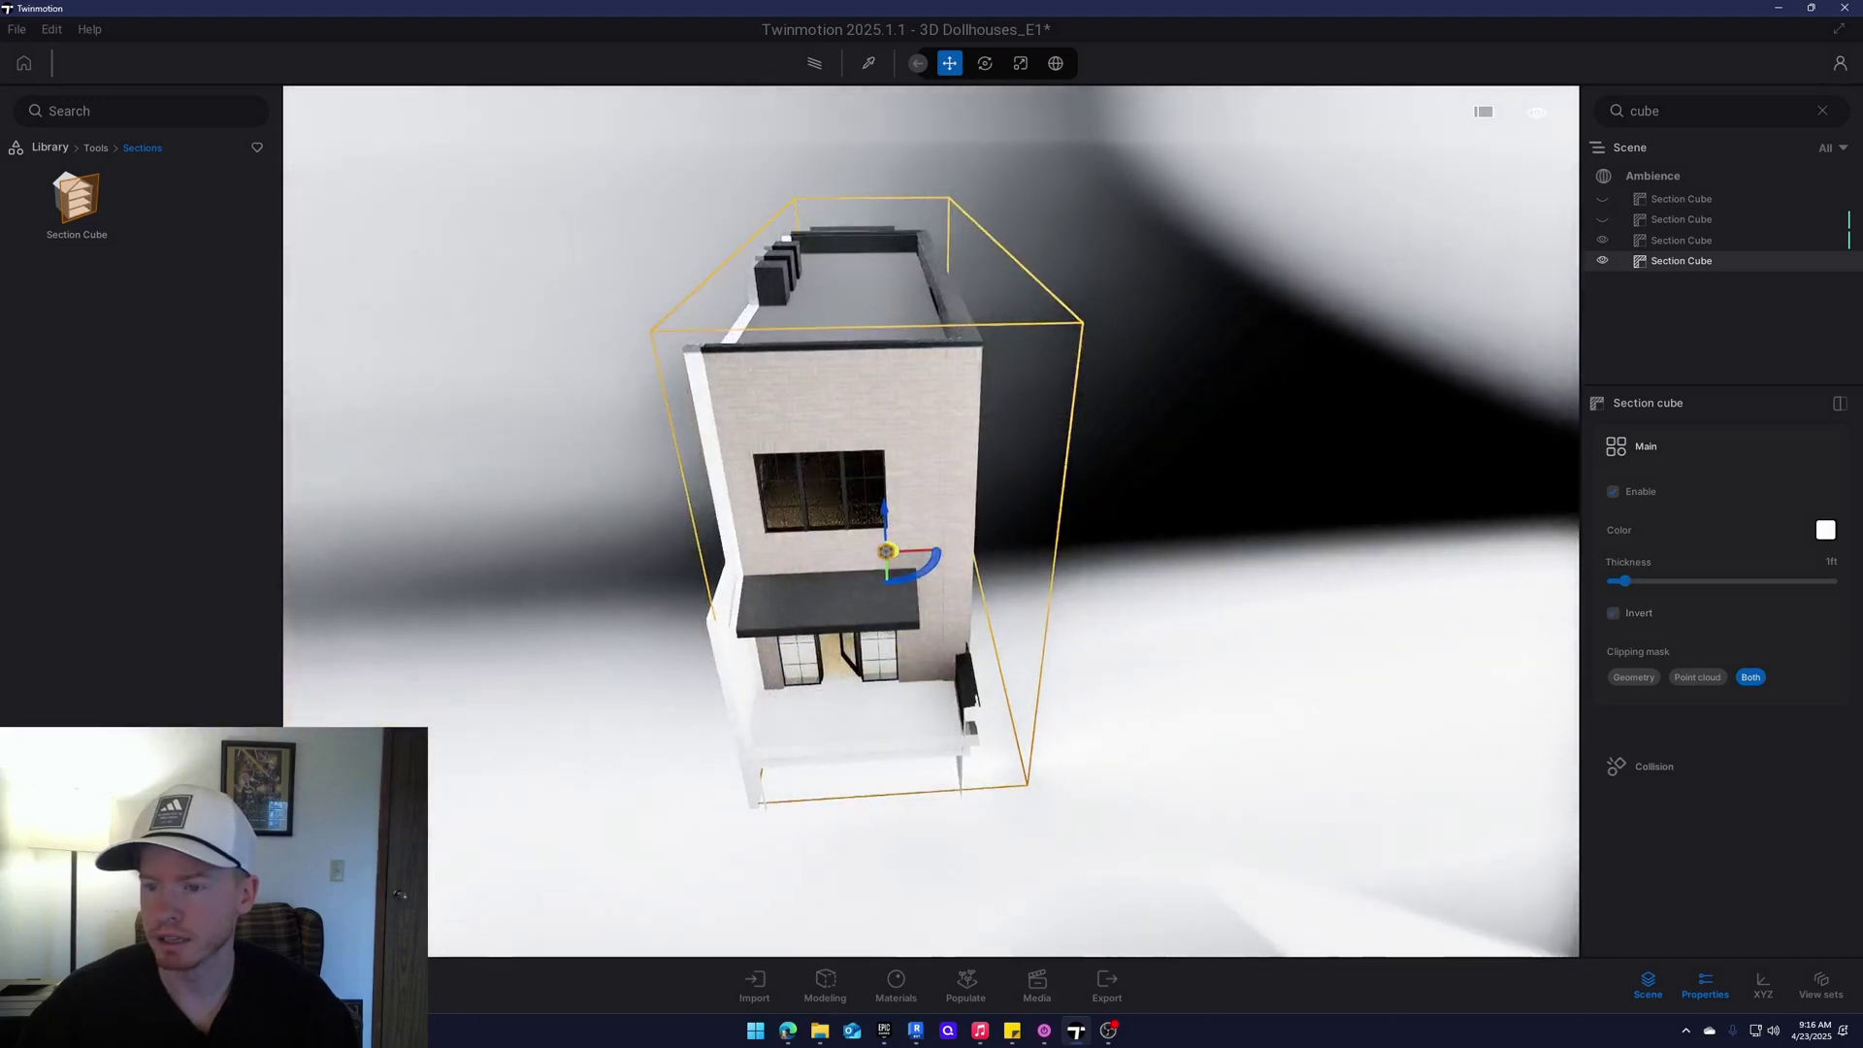
Scale the section cube down to cut open the end apartment from above, and slightly reduce the cut thickness
{"action": "key", "text": "e"}
{"action": "key", "text": "r"}
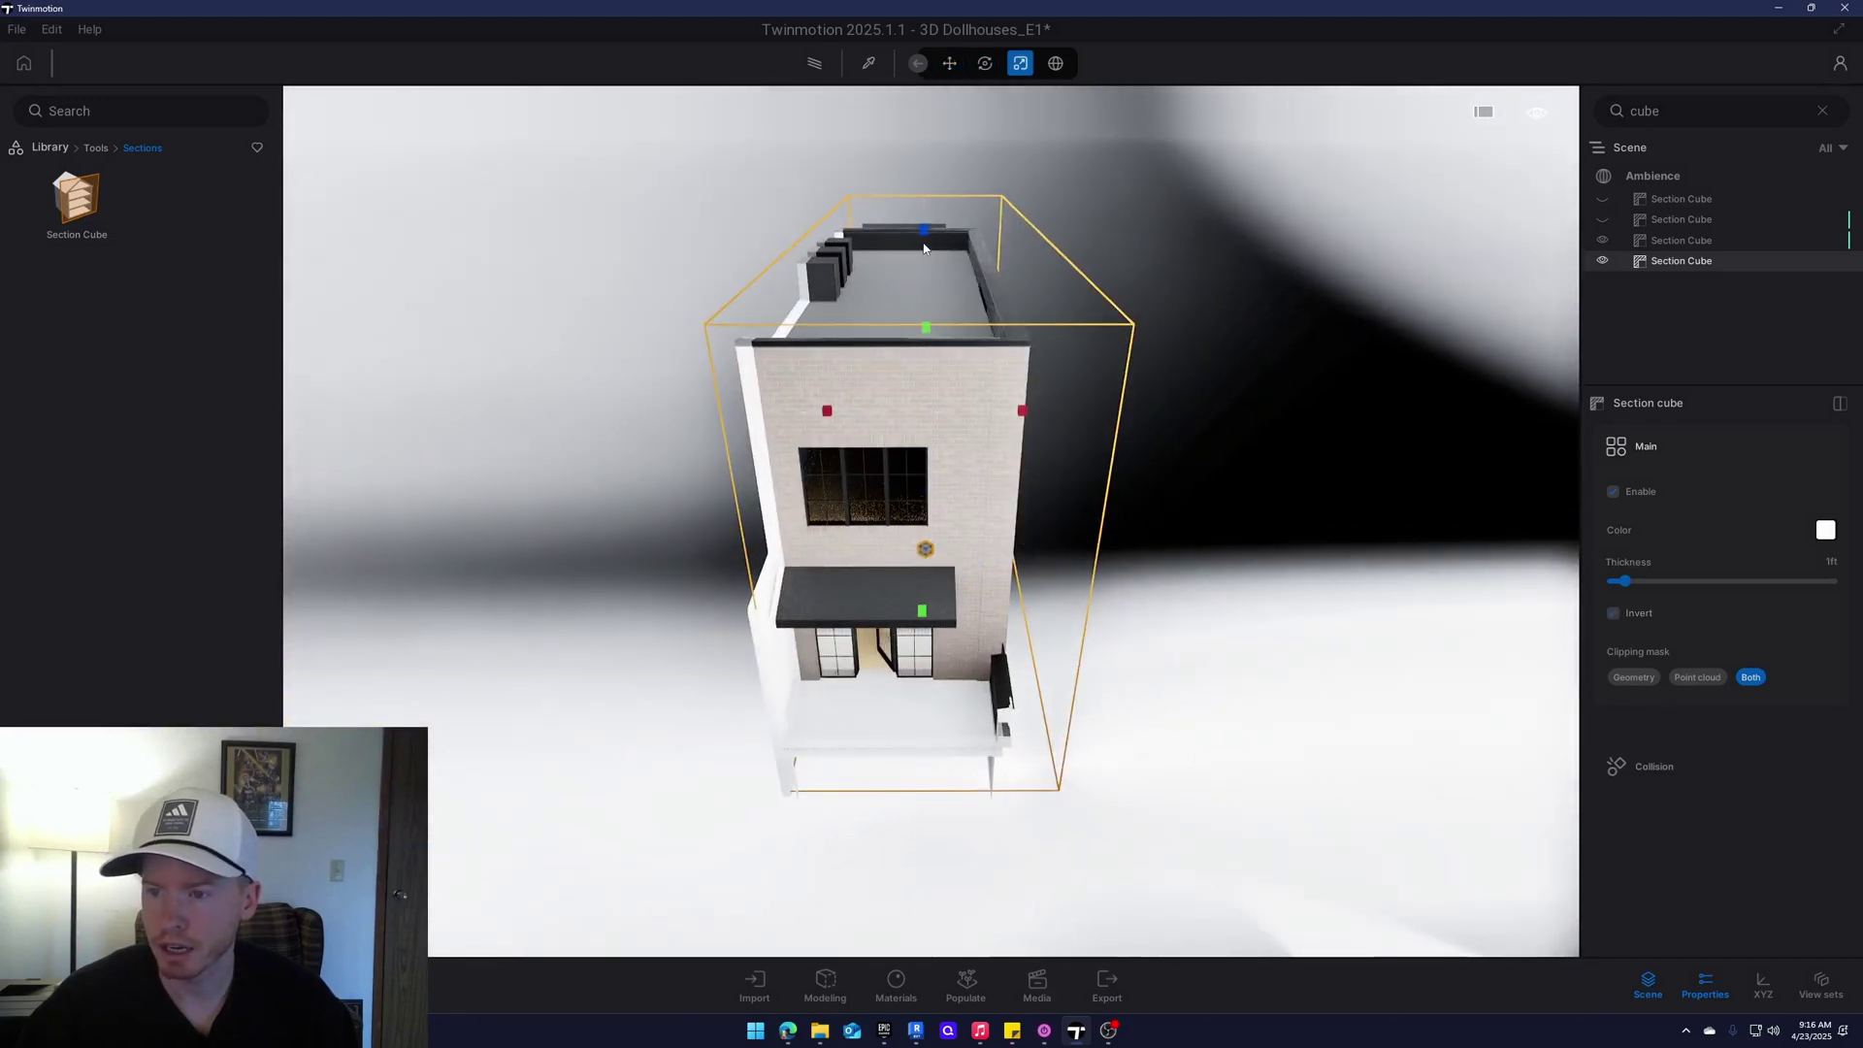
{"action": "left_click_drag", "start_coordinate": [923, 236], "coordinate": [950, 572]}
{"action": "left_click_drag", "start_coordinate": [926, 657], "coordinate": [929, 609]}
{"action": "middle_click_drag", "start_coordinate": [928, 608], "coordinate": [964, 599], "text": "shift"}
{"action": "left_click_drag", "start_coordinate": [760, 608], "coordinate": [711, 653]}
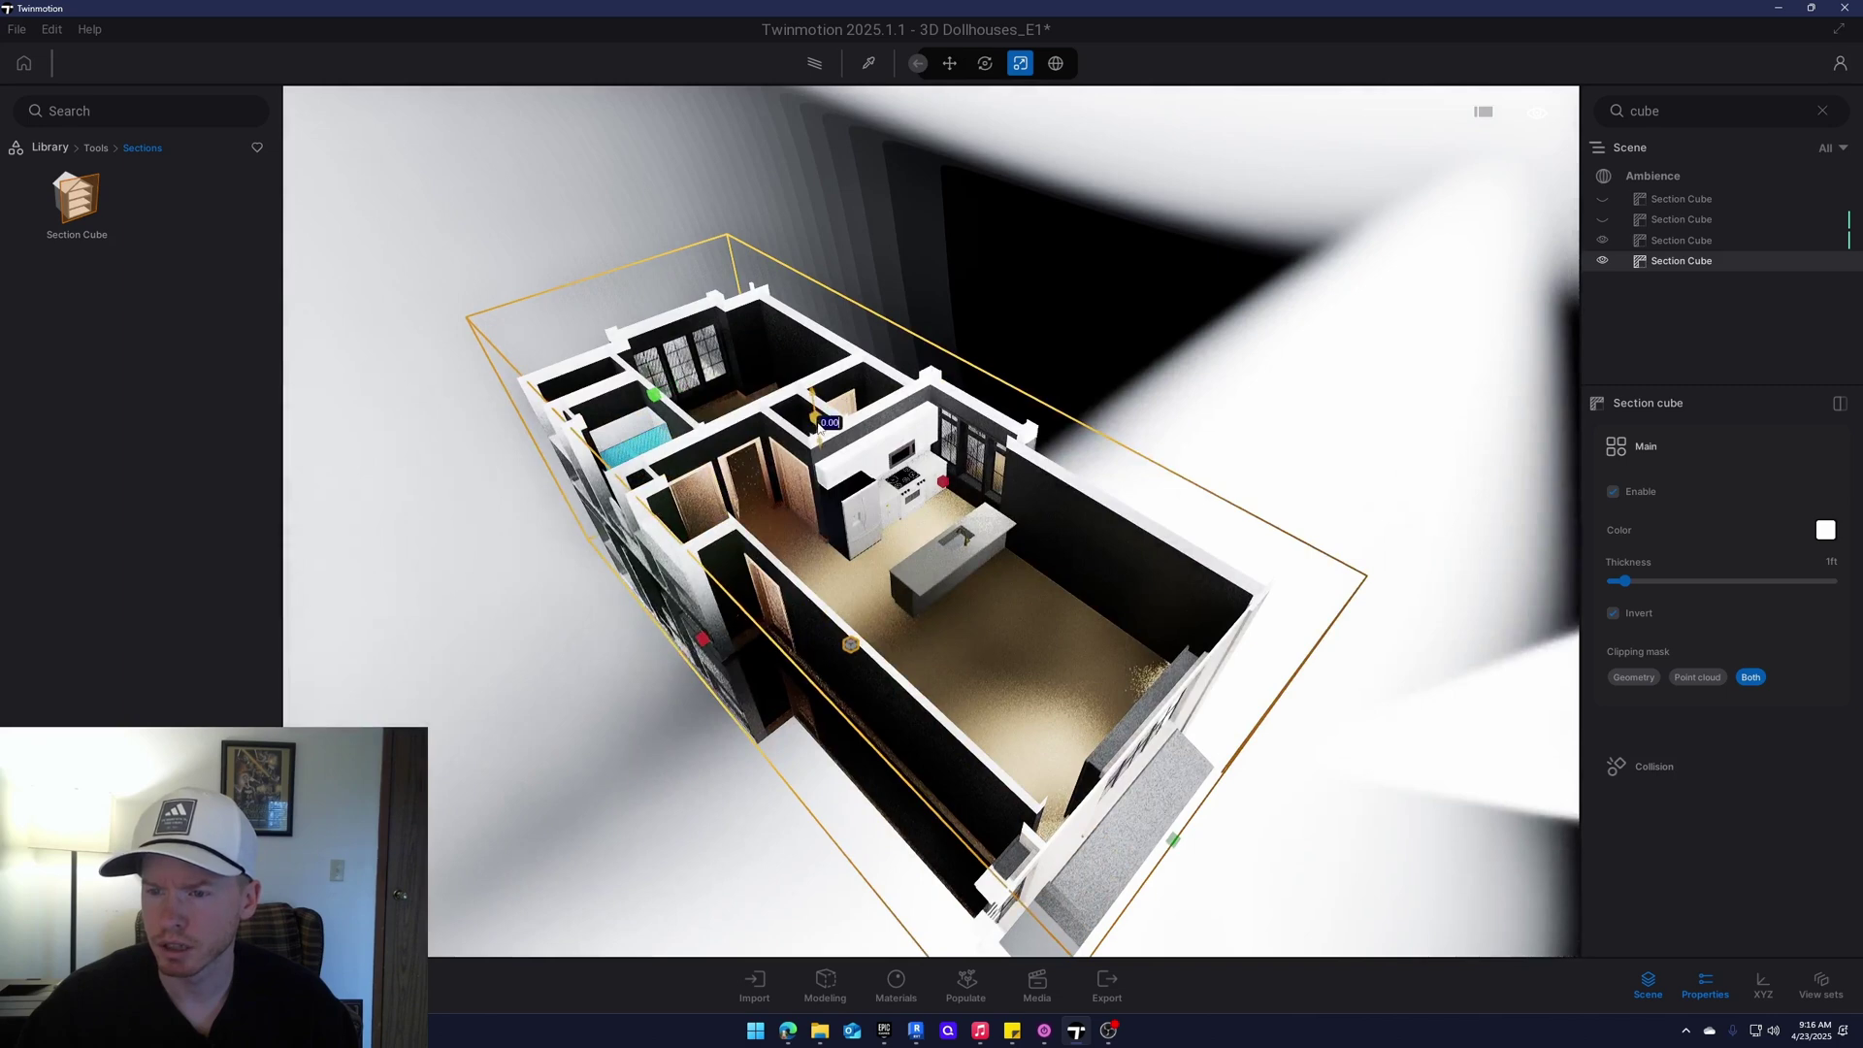
{"action": "mouse_move", "coordinate": [820, 424]}
{"action": "left_mouse_down"}
{"action": "mouse_move", "coordinate": [811, 406]}
{"action": "mouse_move", "coordinate": [814, 427]}
{"action": "left_mouse_up"}
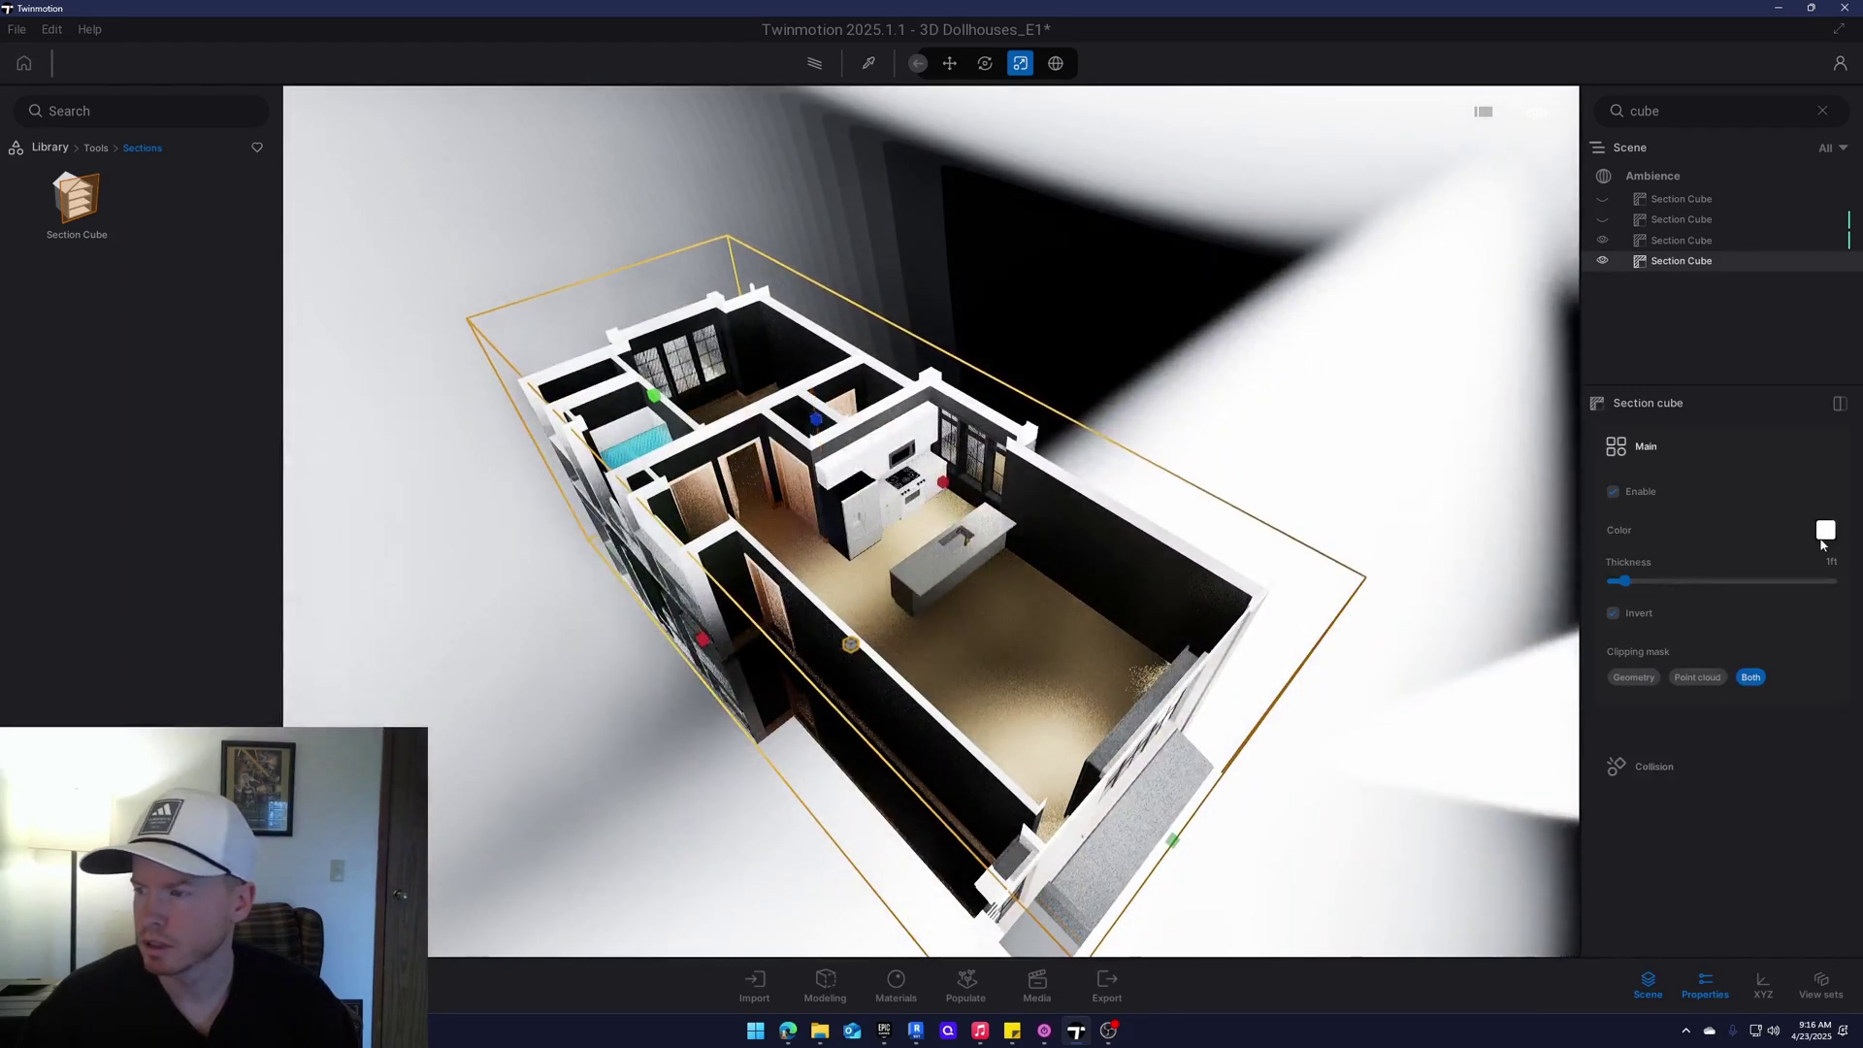
{"action": "left_click_drag", "start_coordinate": [1625, 580], "coordinate": [1621, 582]}
Examine the sectioned apartment's walls, rooms and lighting from several angles, and hide the section cube again
{"action": "middle_click_drag", "start_coordinate": [931, 524], "coordinate": [1193, 592], "text": "shift"}
{"action": "left_click_drag", "start_coordinate": [1038, 490], "coordinate": [964, 516]}
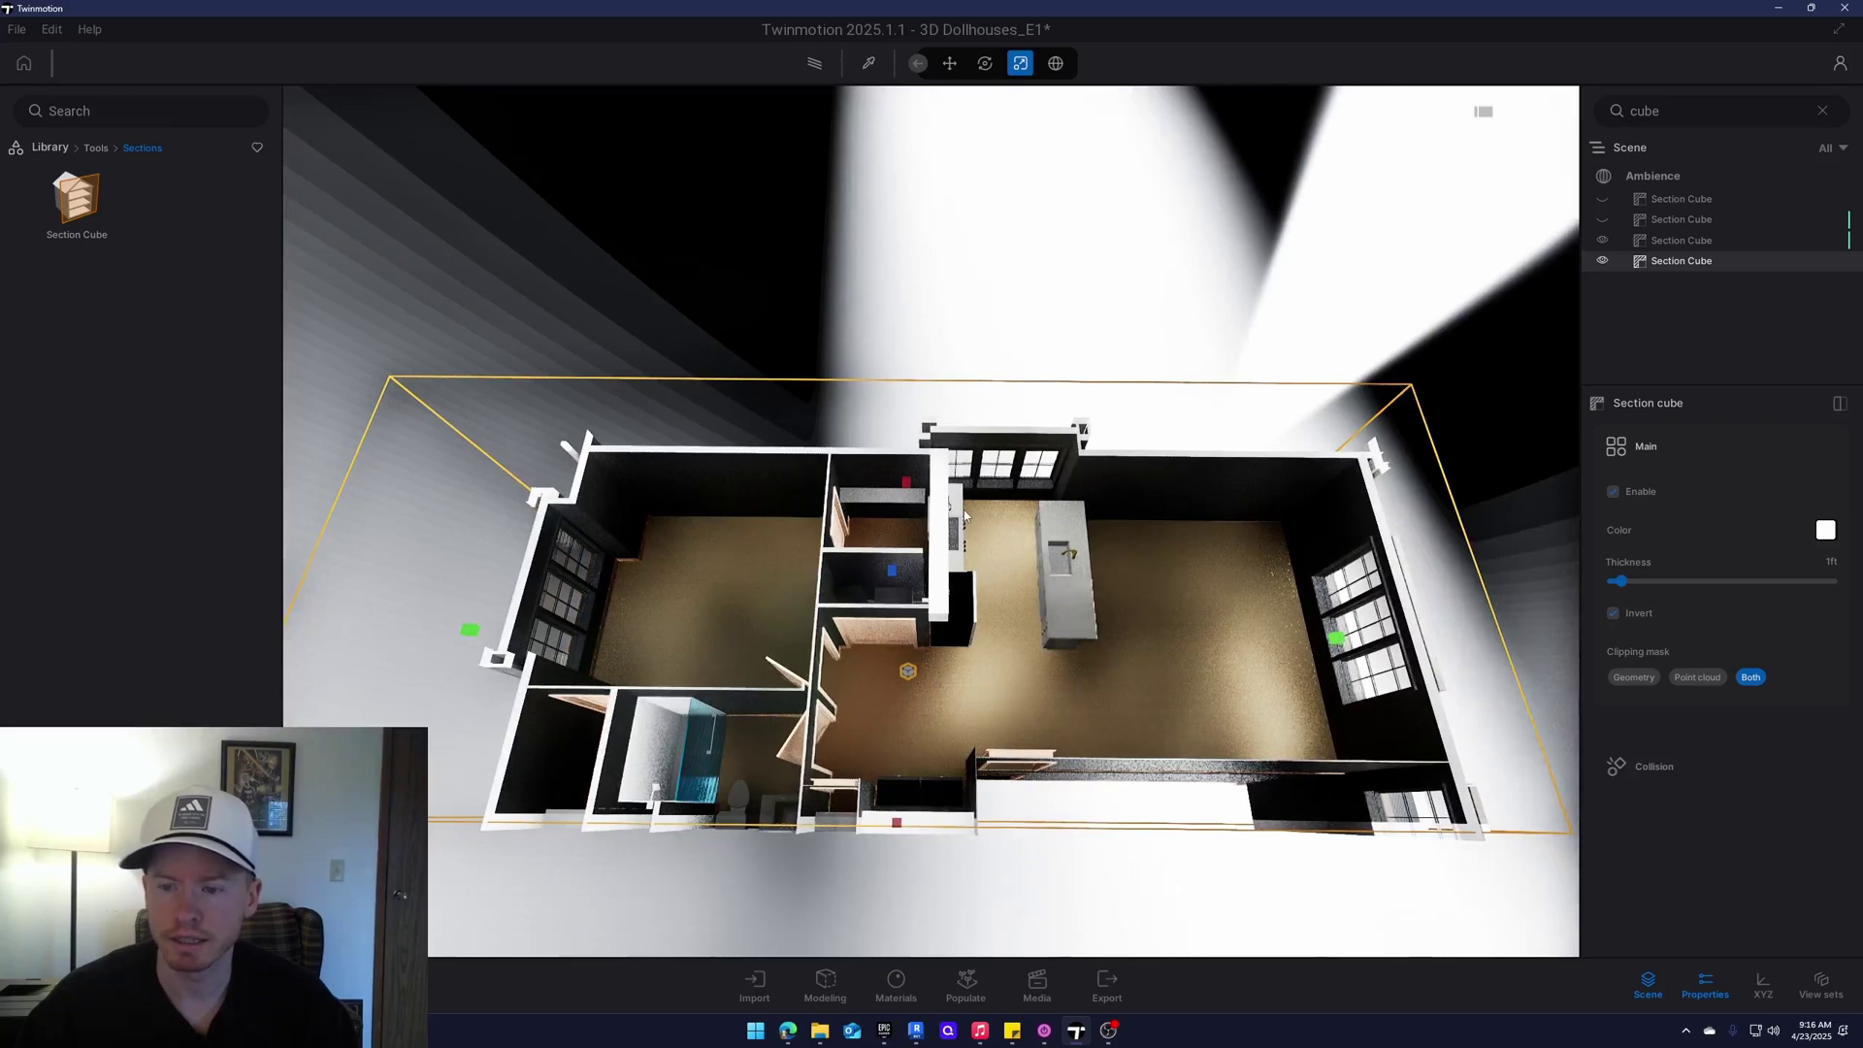
{"action": "scroll", "coordinate": [964, 516], "scroll_direction": "up", "scroll_amount": 5}
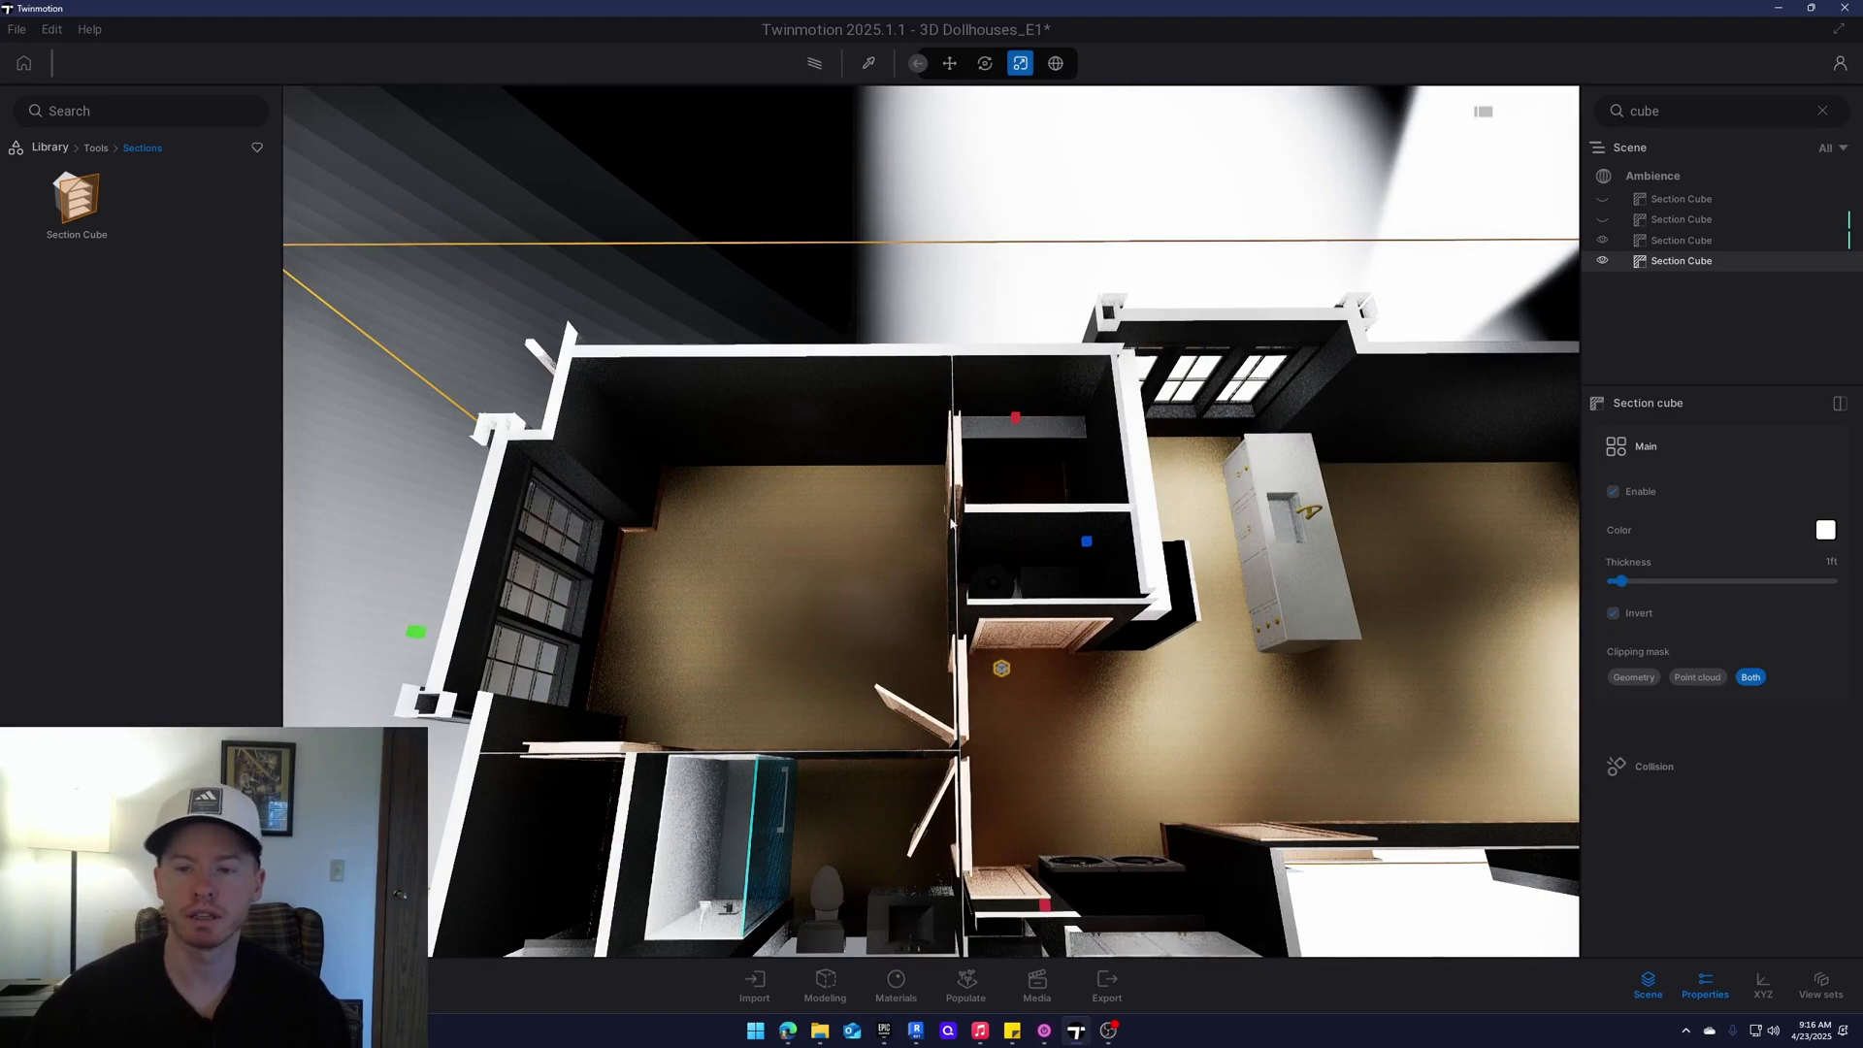
{"action": "key", "text": "a"}
{"action": "mouse_move", "coordinate": [906, 524]}
{"action": "right_mouse_down"}
{"action": "mouse_move", "coordinate": [980, 524]}
{"action": "mouse_move", "coordinate": [932, 524]}
{"action": "mouse_move", "coordinate": [926, 500]}
{"action": "right_mouse_up"}
{"action": "key", "text": "d"}
{"action": "key", "text": "s"}
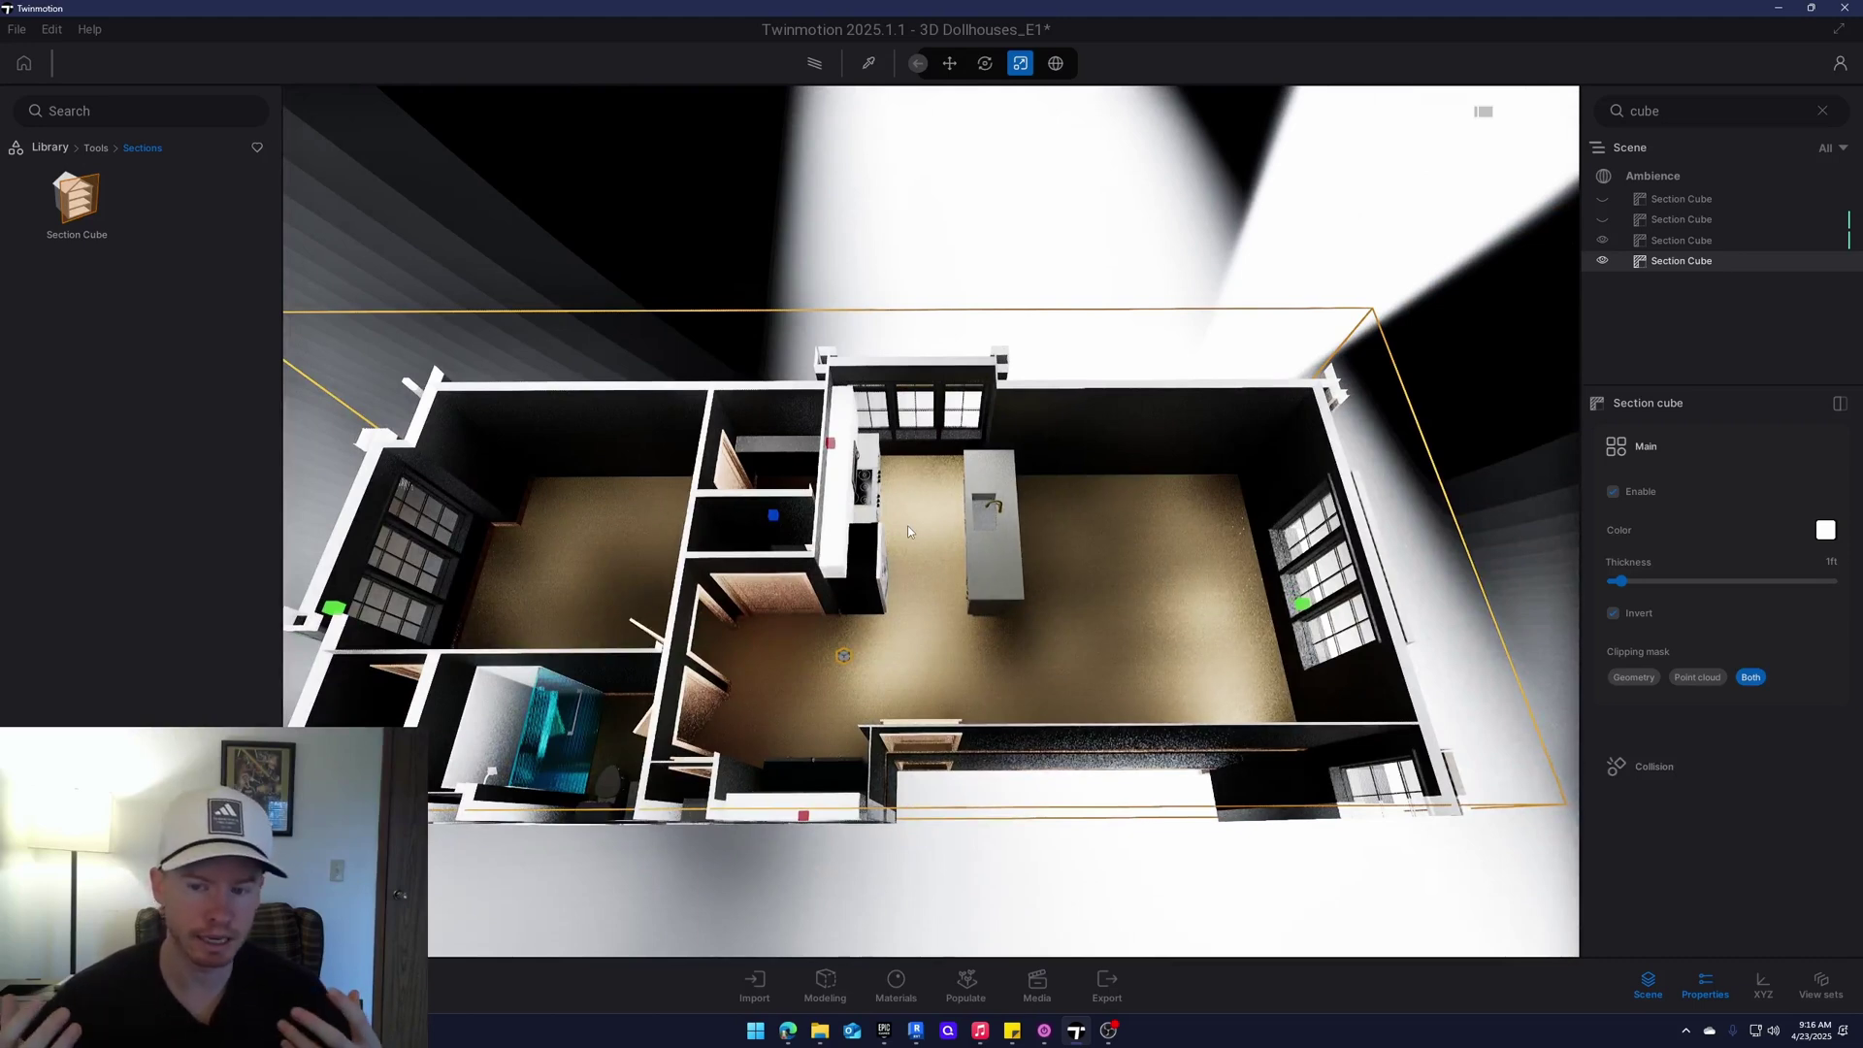
{"action": "middle_click_drag", "start_coordinate": [908, 526], "coordinate": [920, 456], "text": "shift"}
{"action": "right_click_drag", "start_coordinate": [849, 490], "coordinate": [754, 349]}
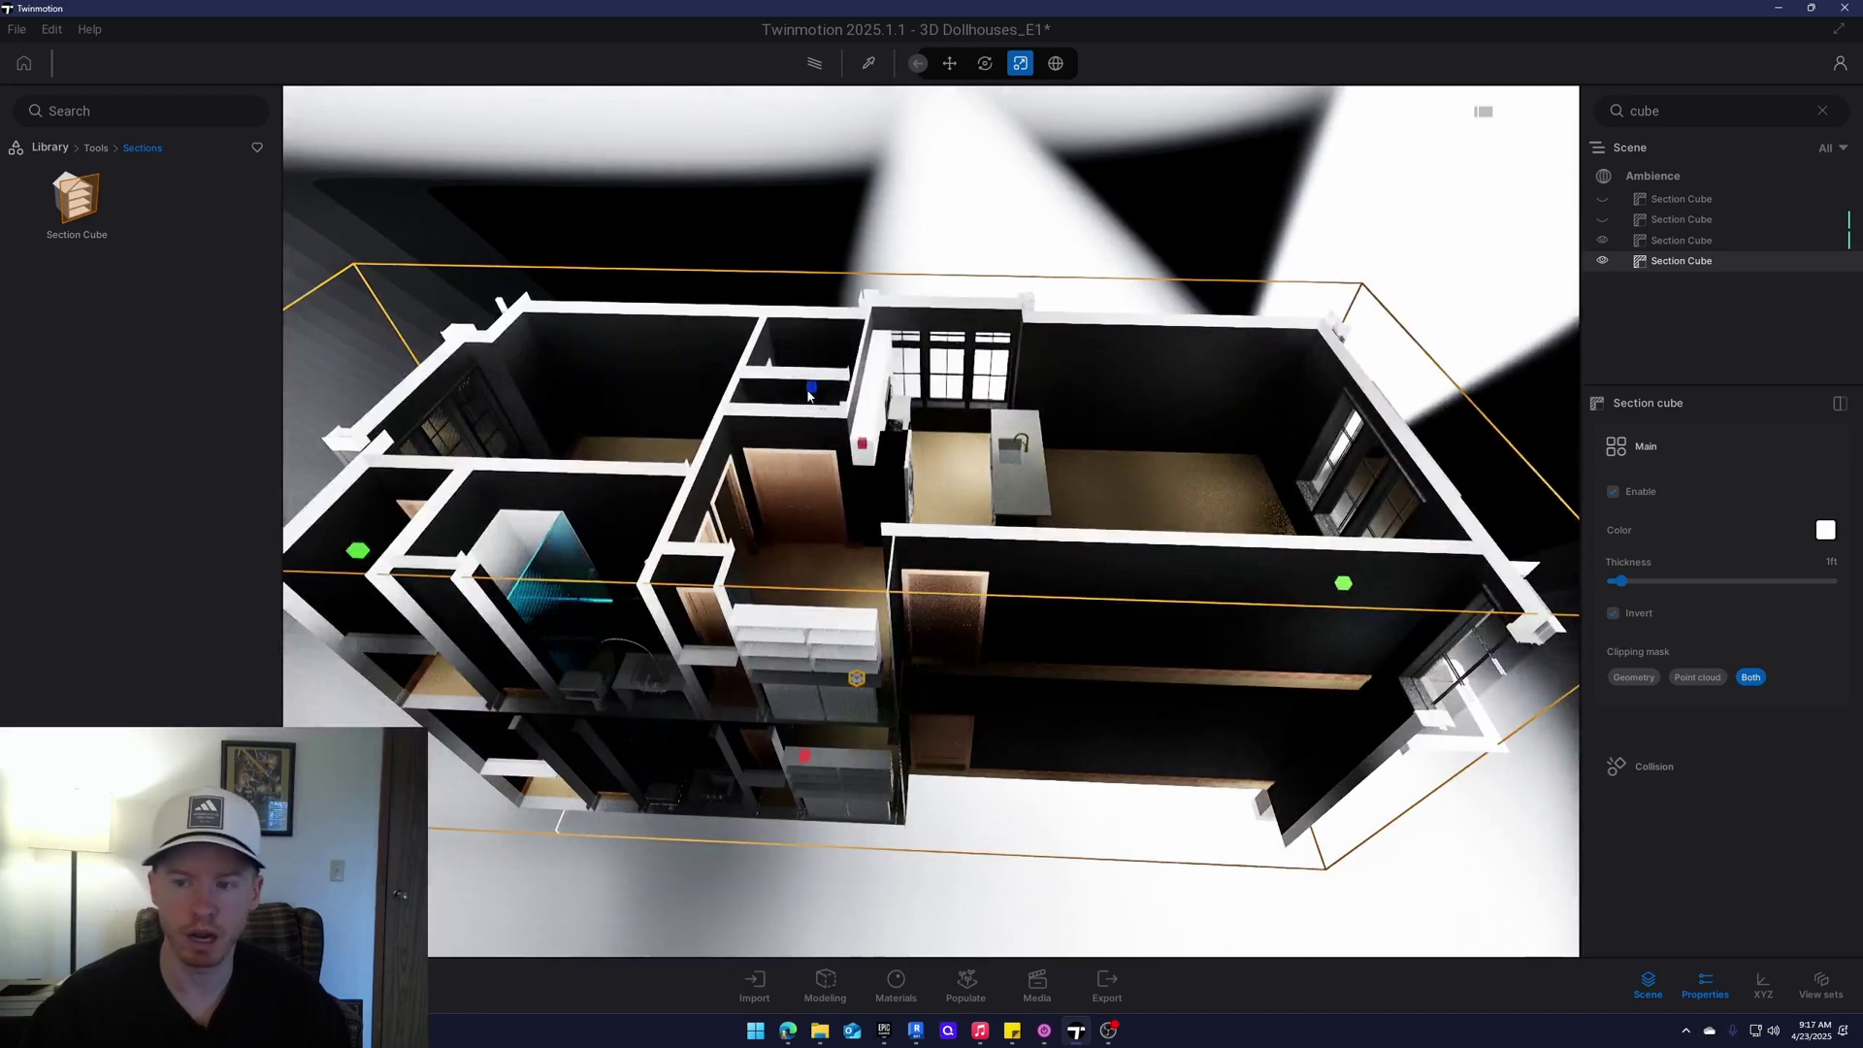
{"action": "middle_click_drag", "start_coordinate": [820, 402], "coordinate": [1058, 509], "text": "shift"}
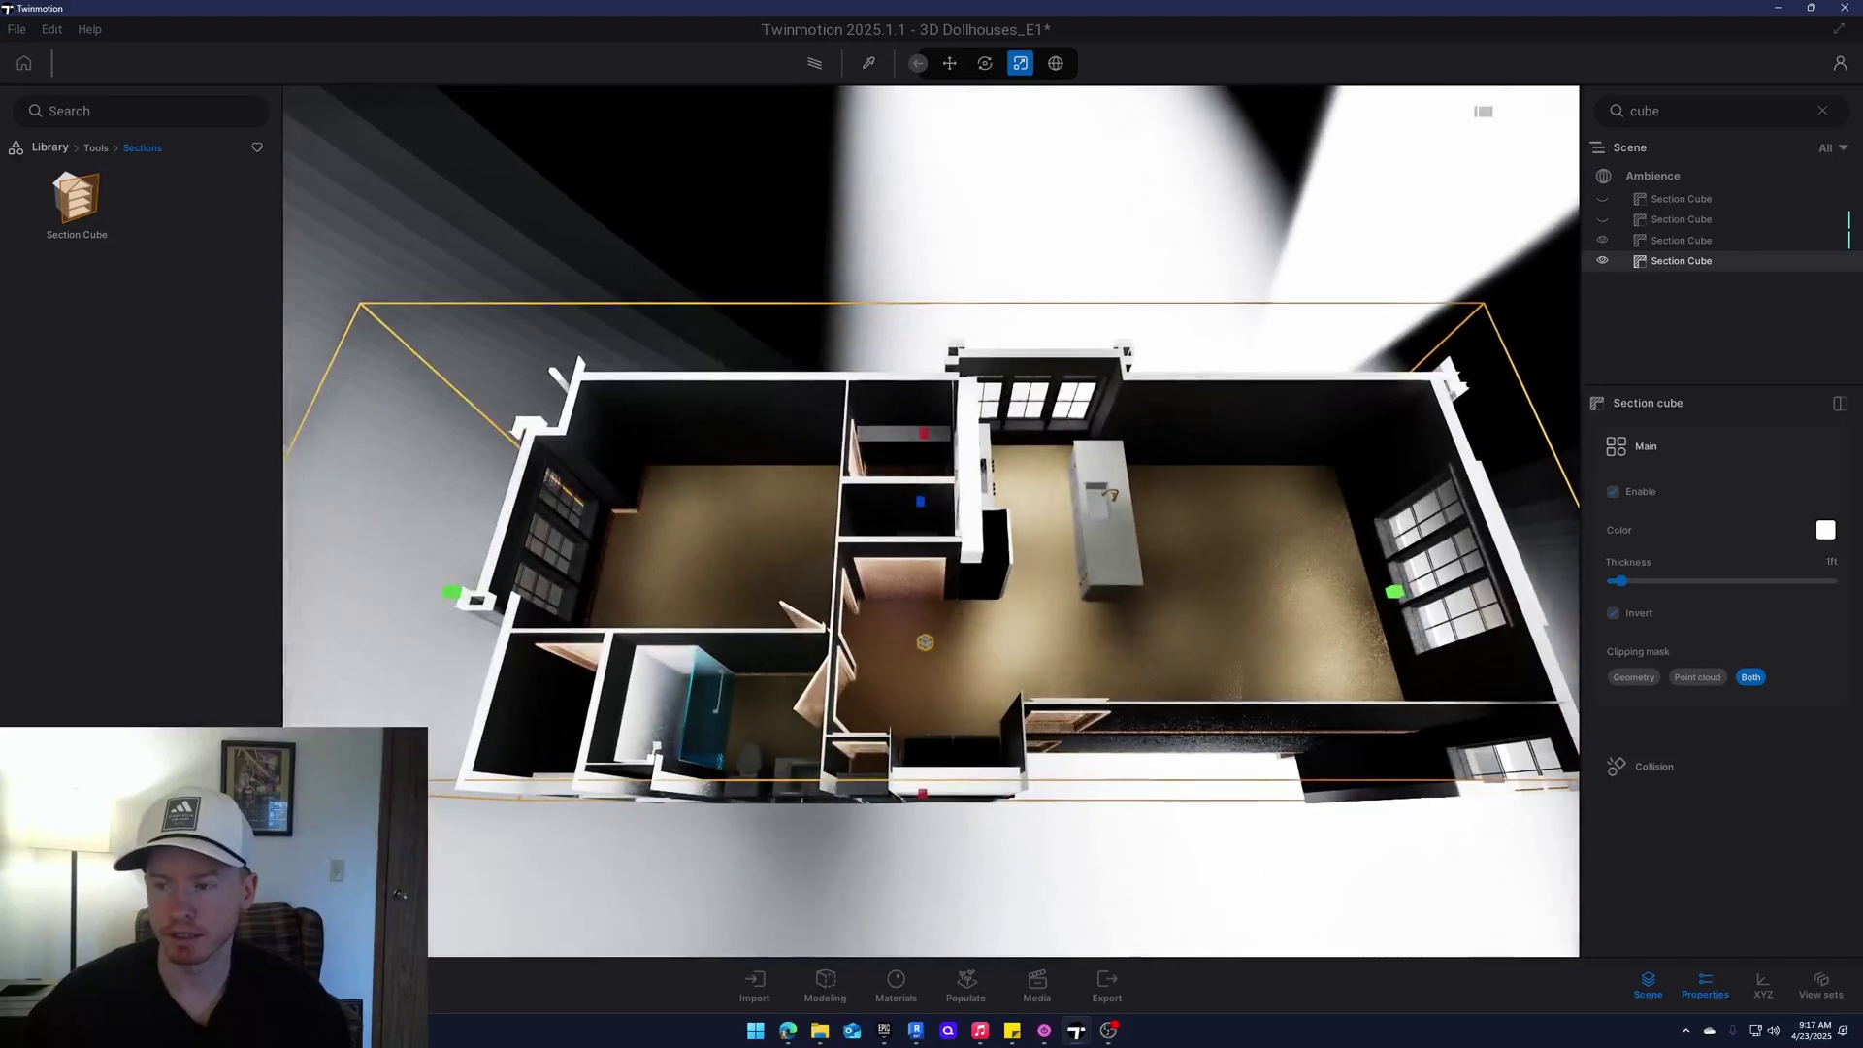
{"action": "right_click_drag", "start_coordinate": [993, 493], "coordinate": [902, 504]}
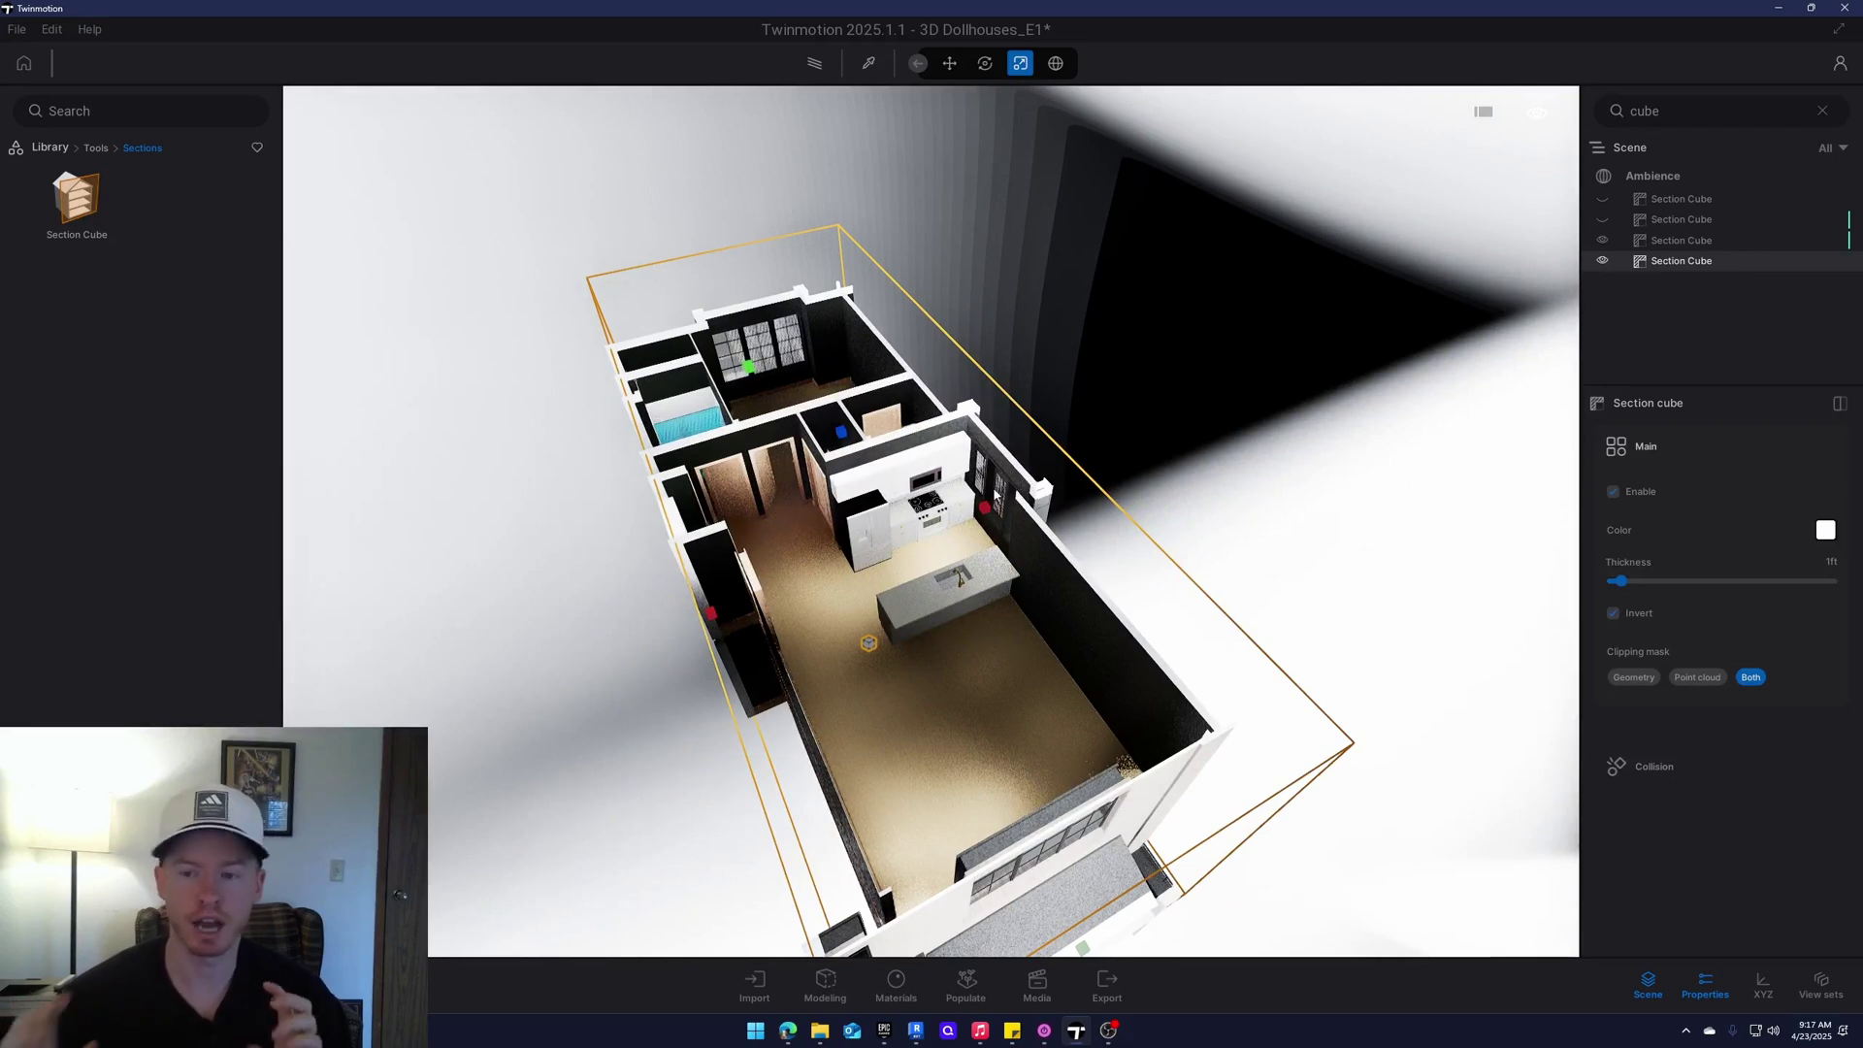
{"action": "left_click", "coordinate": [1602, 261]}
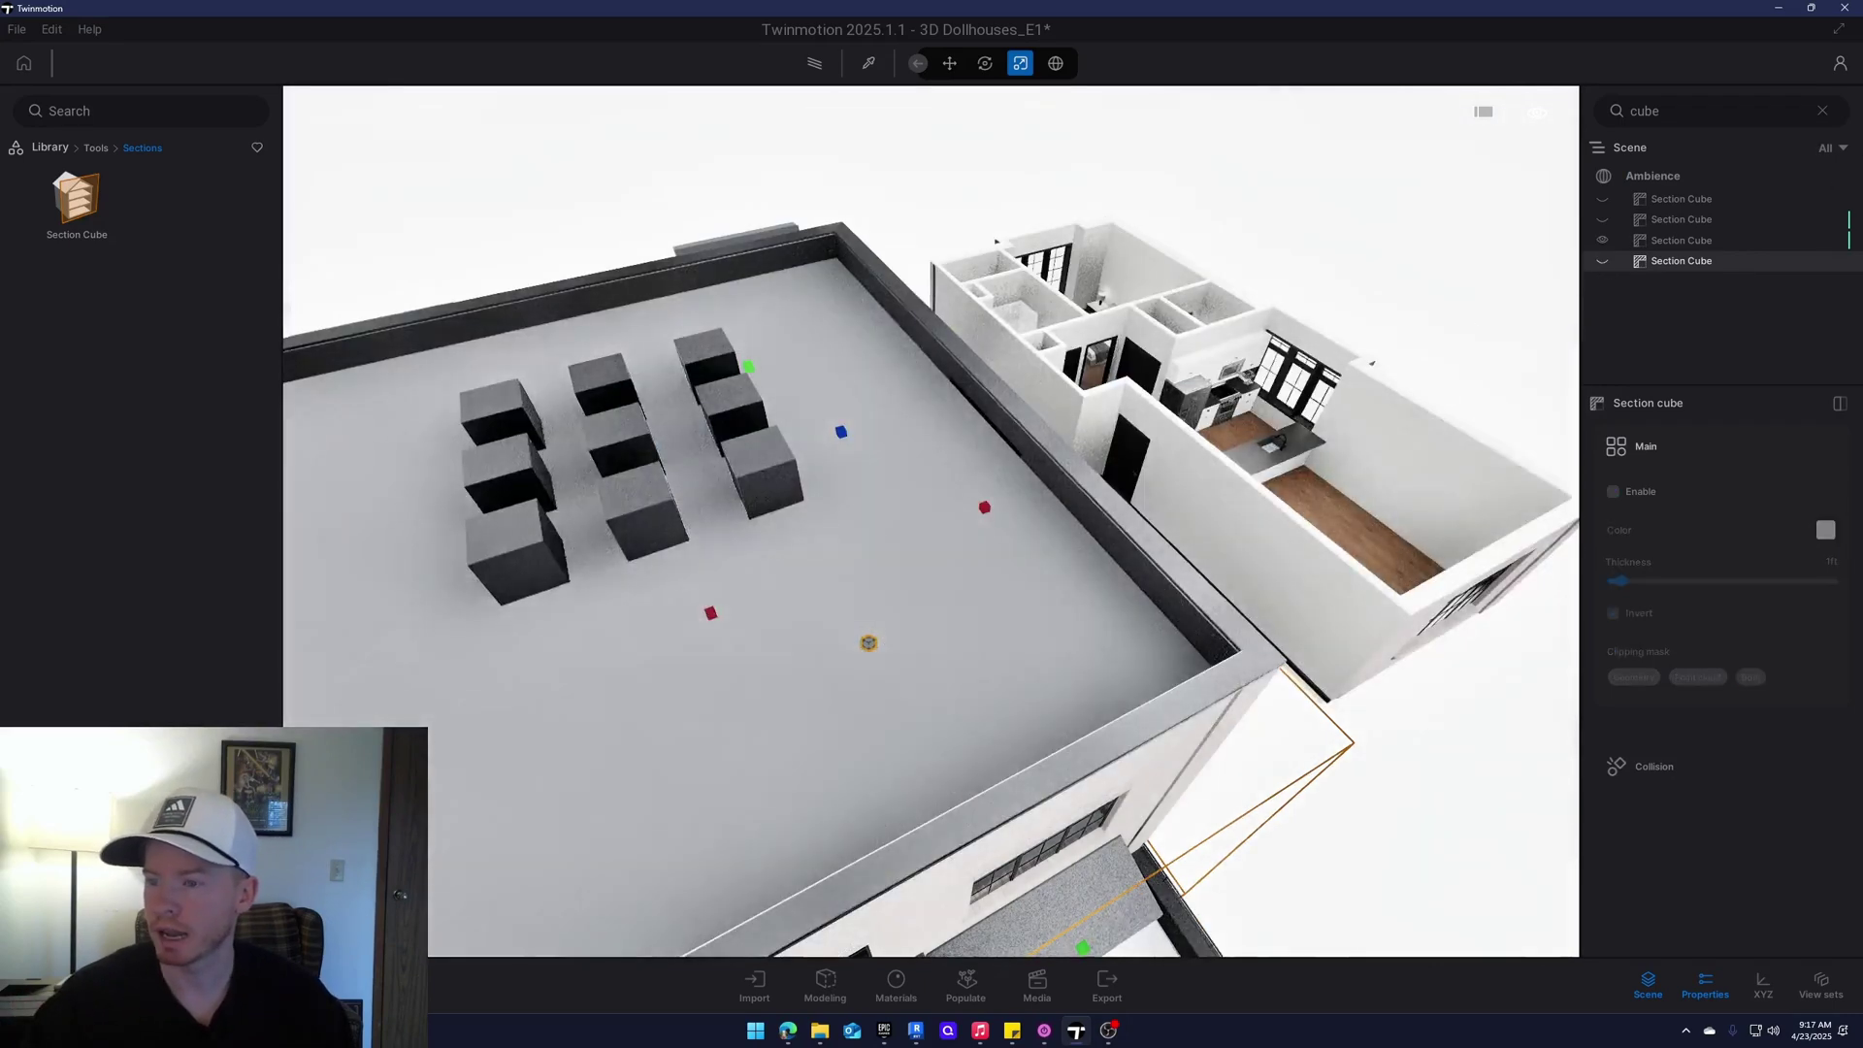
Deselect the section cube and examine the imported apartment's bedroom, closets and kitchen from above
{"action": "mouse_move", "coordinate": [931, 521]}
{"action": "right_mouse_down"}
{"action": "mouse_move", "coordinate": [1165, 544]}
{"action": "mouse_move", "coordinate": [961, 524]}
{"action": "right_mouse_up"}
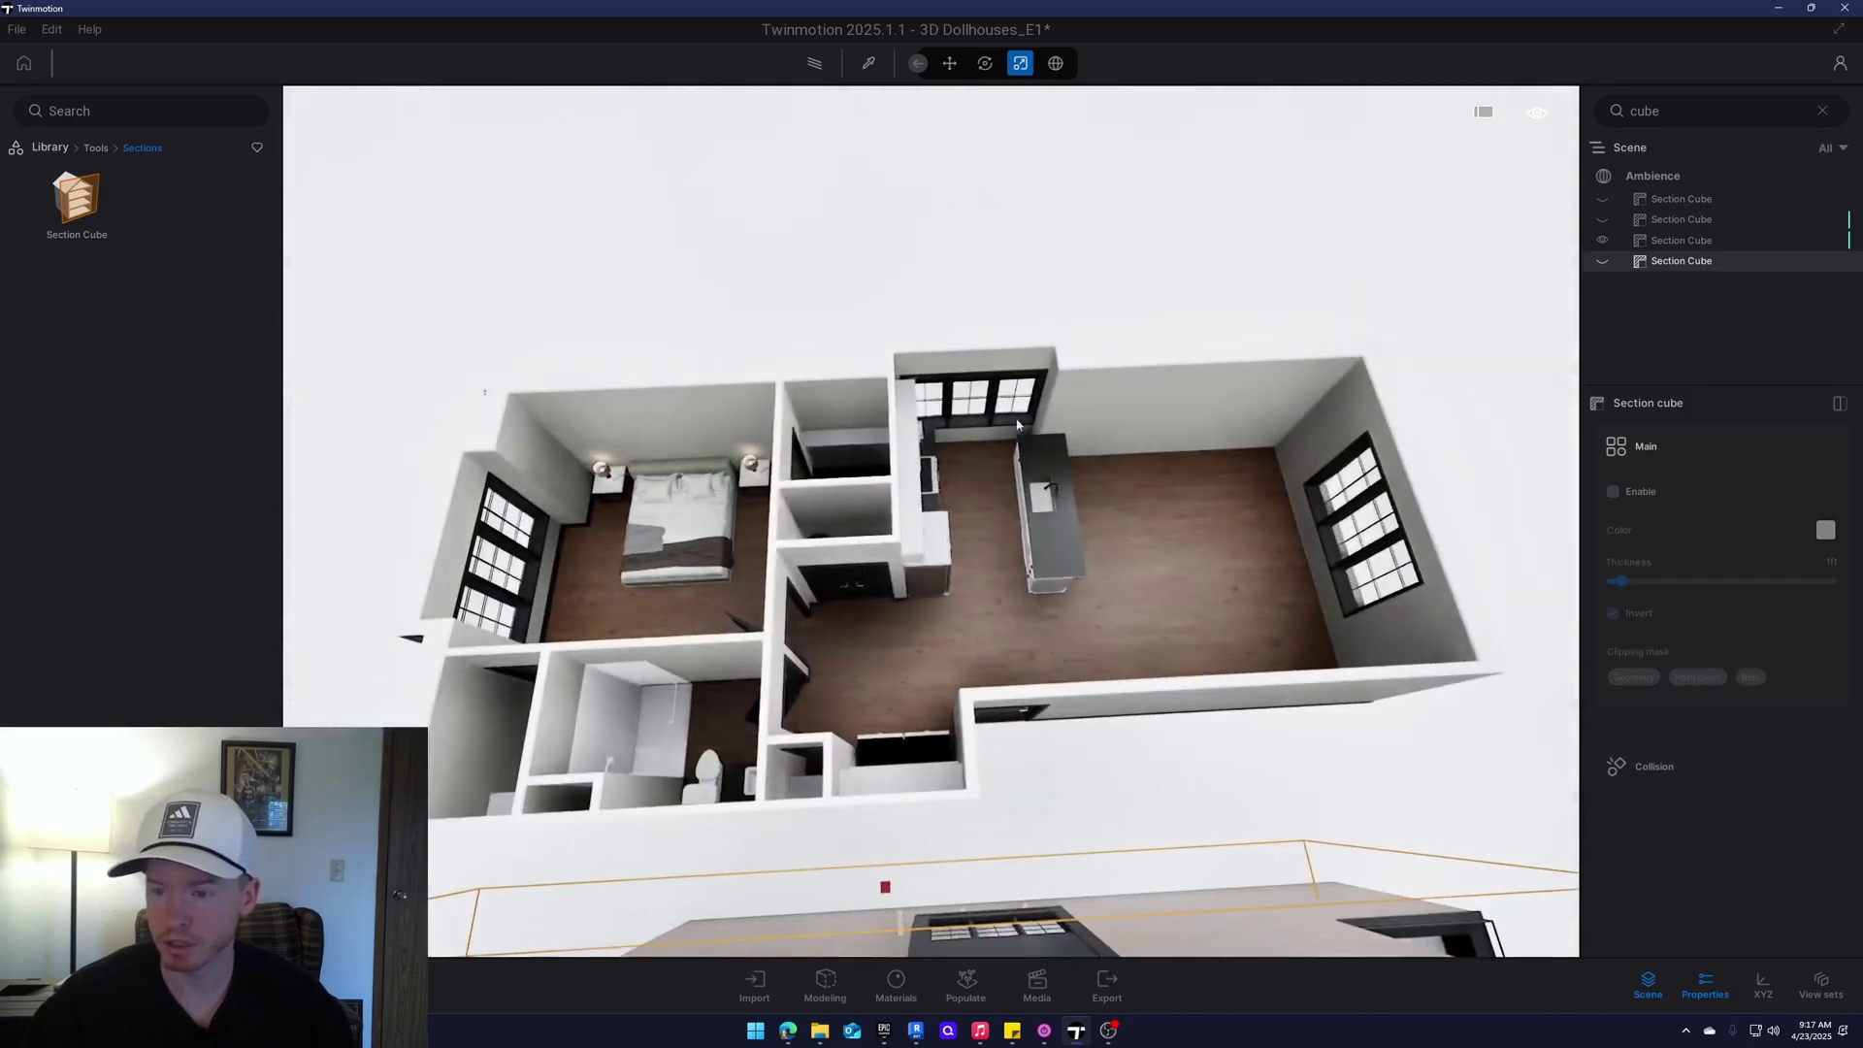
{"action": "left_click", "coordinate": [942, 293]}
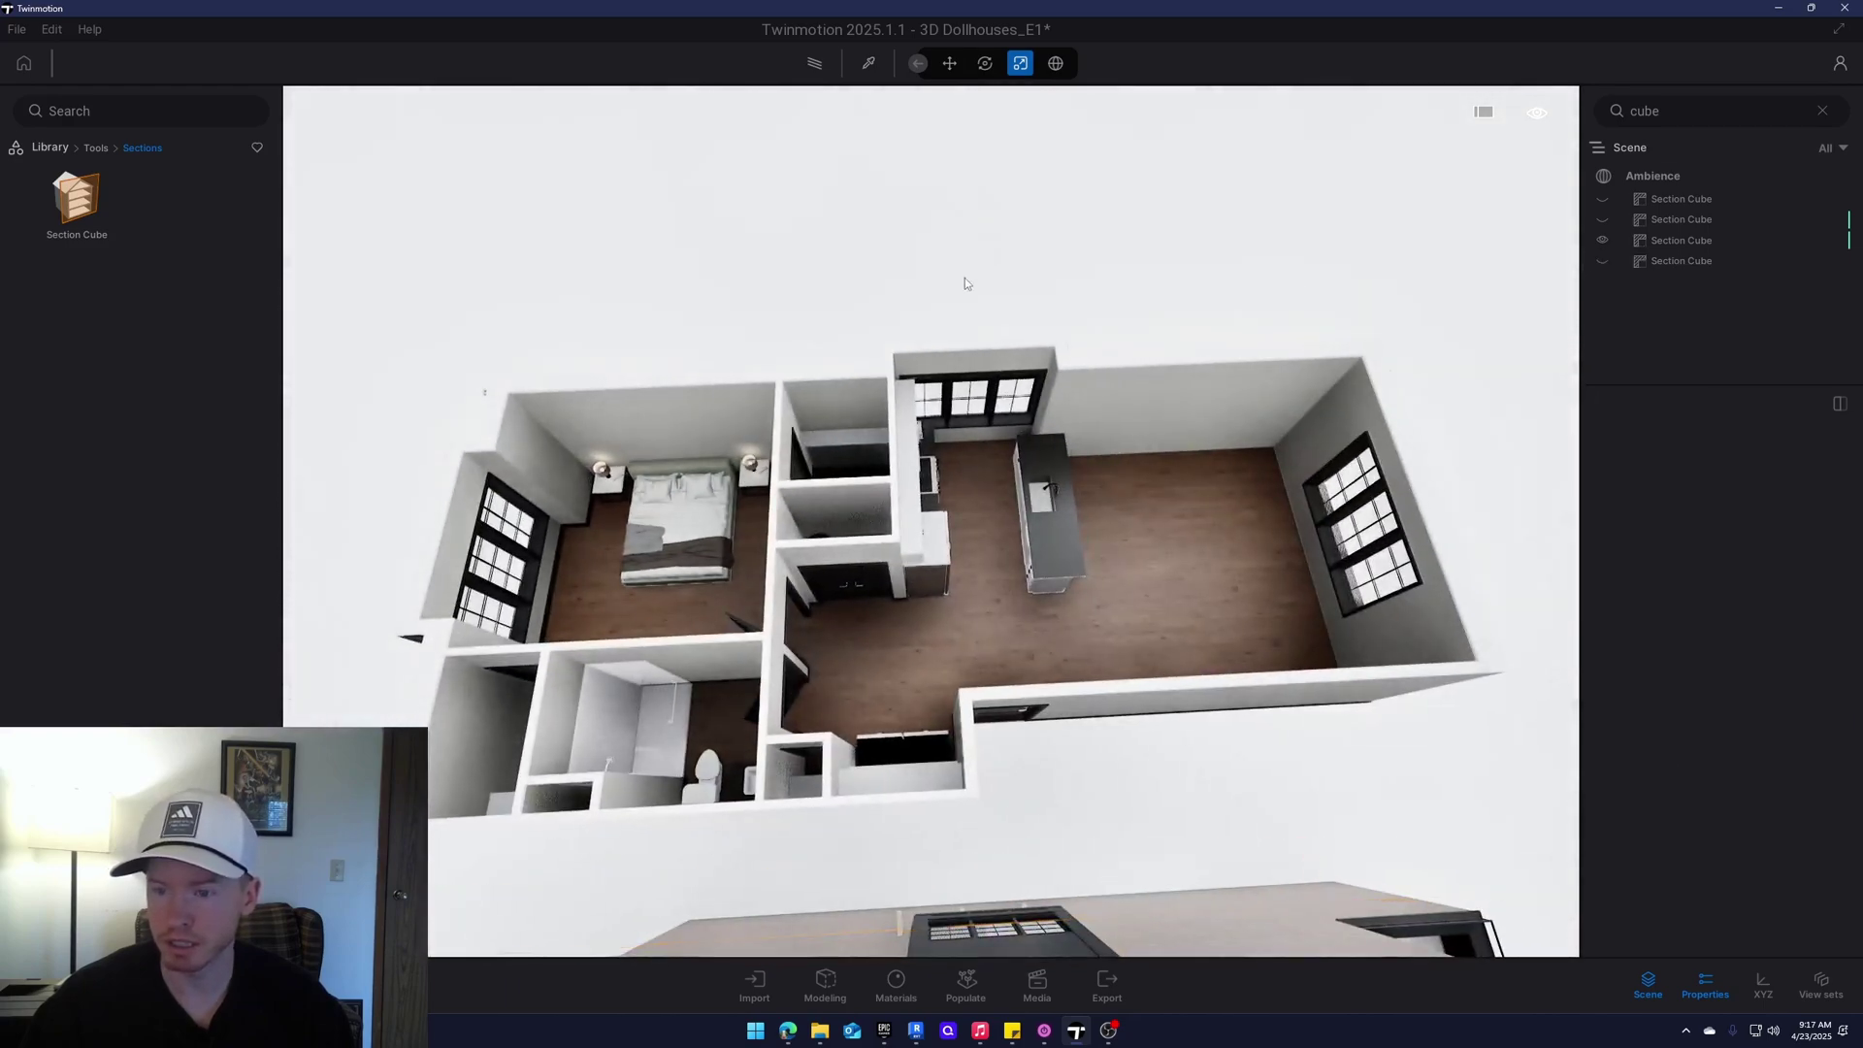
{"action": "scroll", "coordinate": [776, 592], "scroll_direction": "up", "scroll_amount": 5}
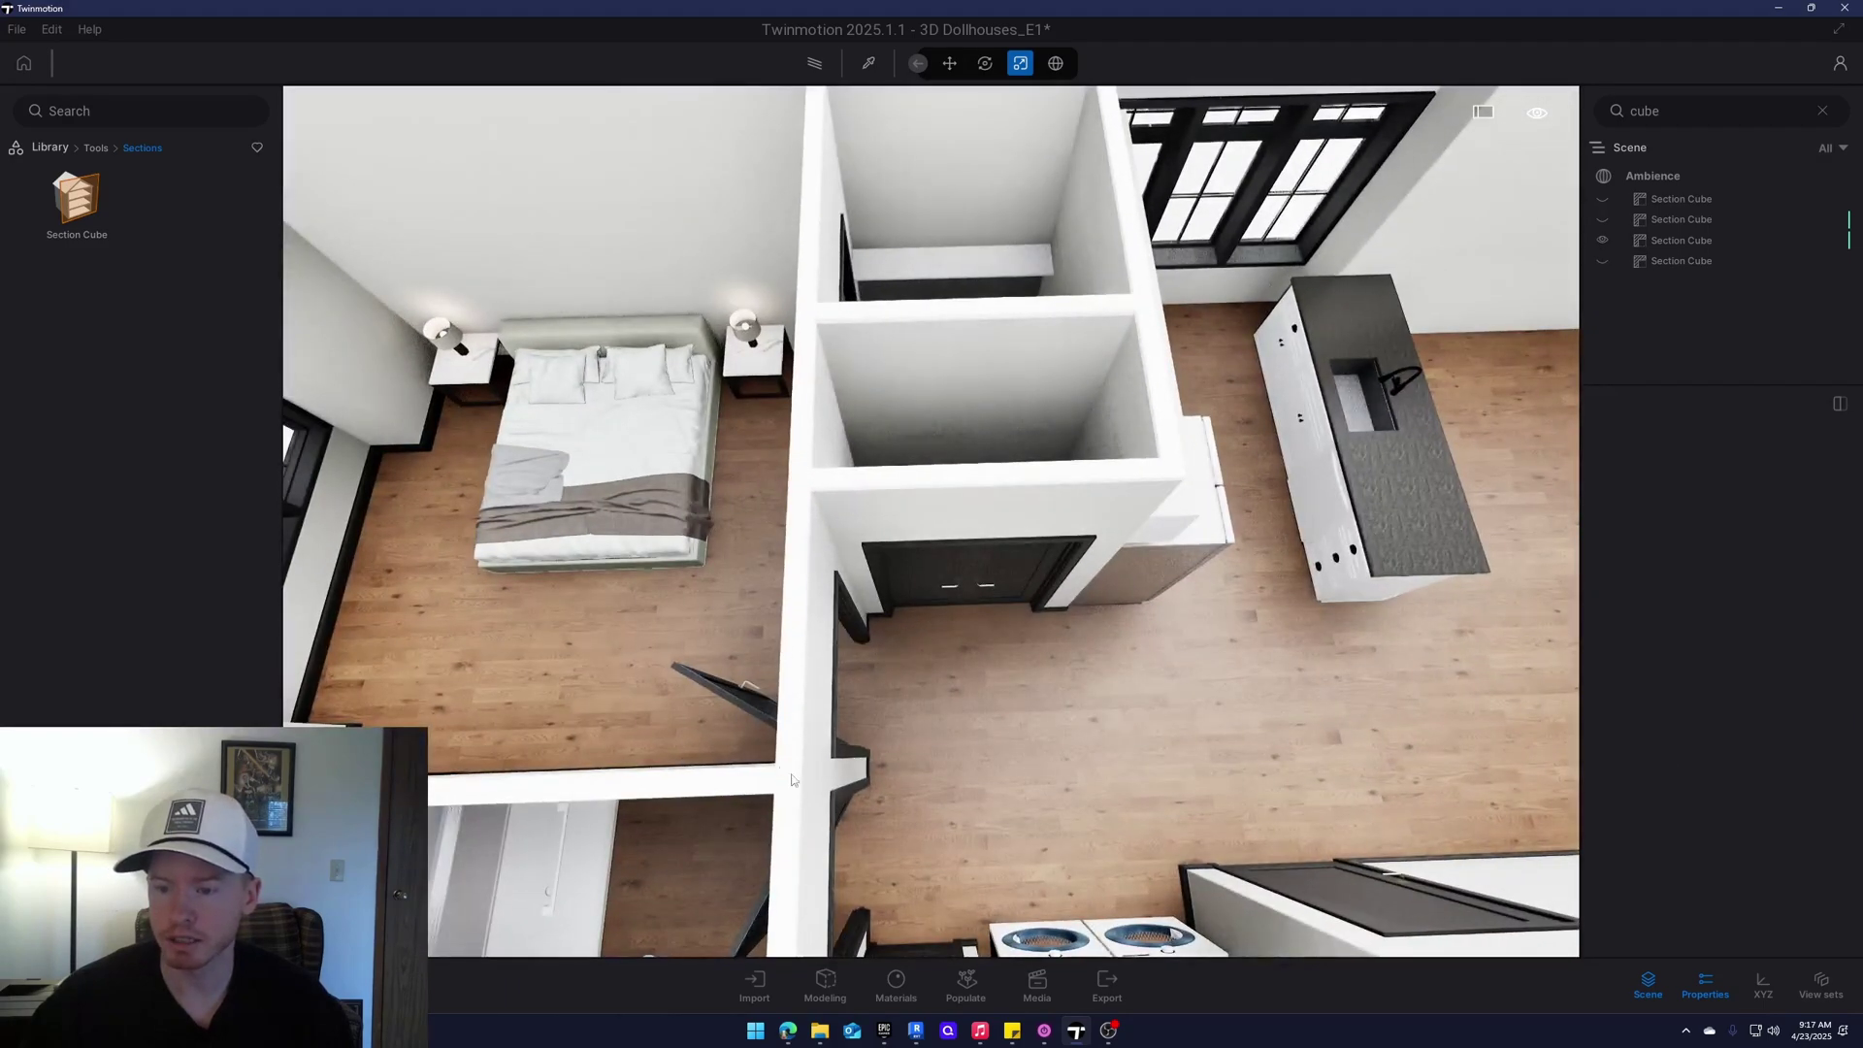
{"action": "key", "text": "s"}
{"action": "key", "text": "a"}
{"action": "key", "text": "a"}
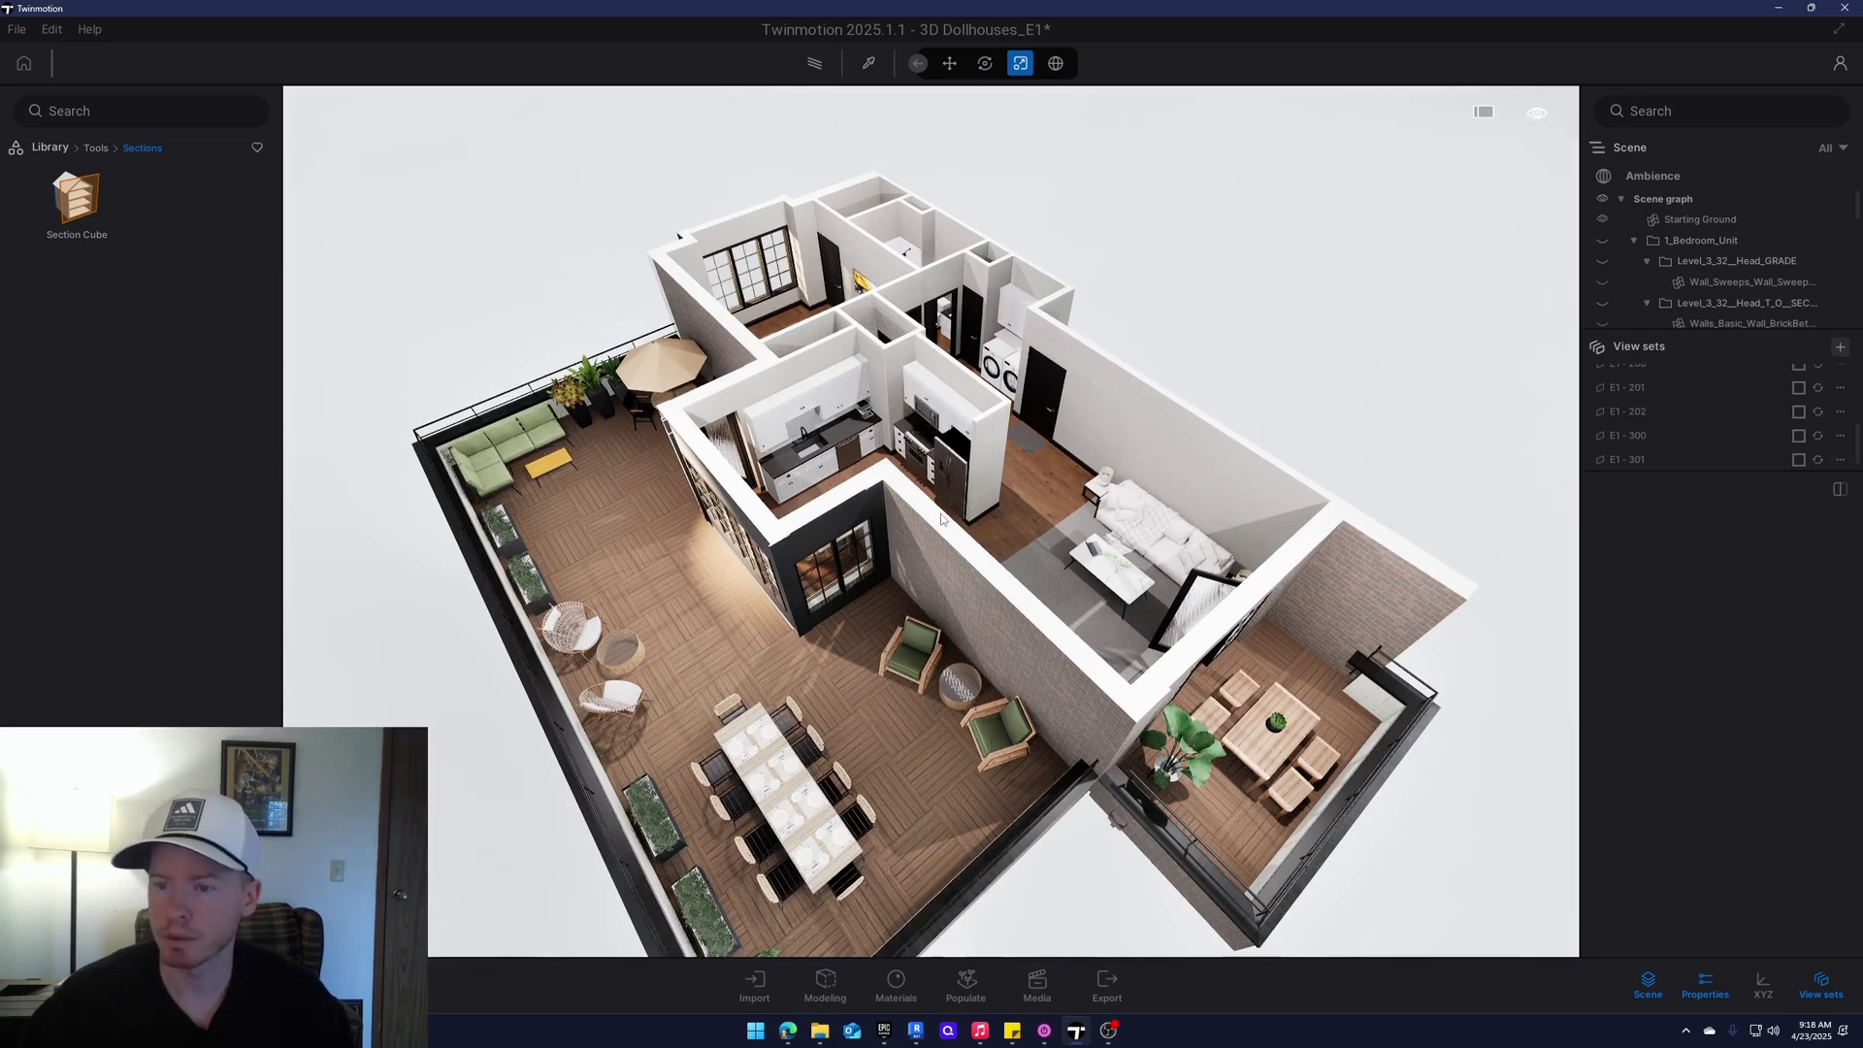
View the furnished apartment with terraces, filter the scene for "cube", and select the visible section cube that cuts it
{"action": "right_click_drag", "start_coordinate": [942, 519], "coordinate": [976, 378]}
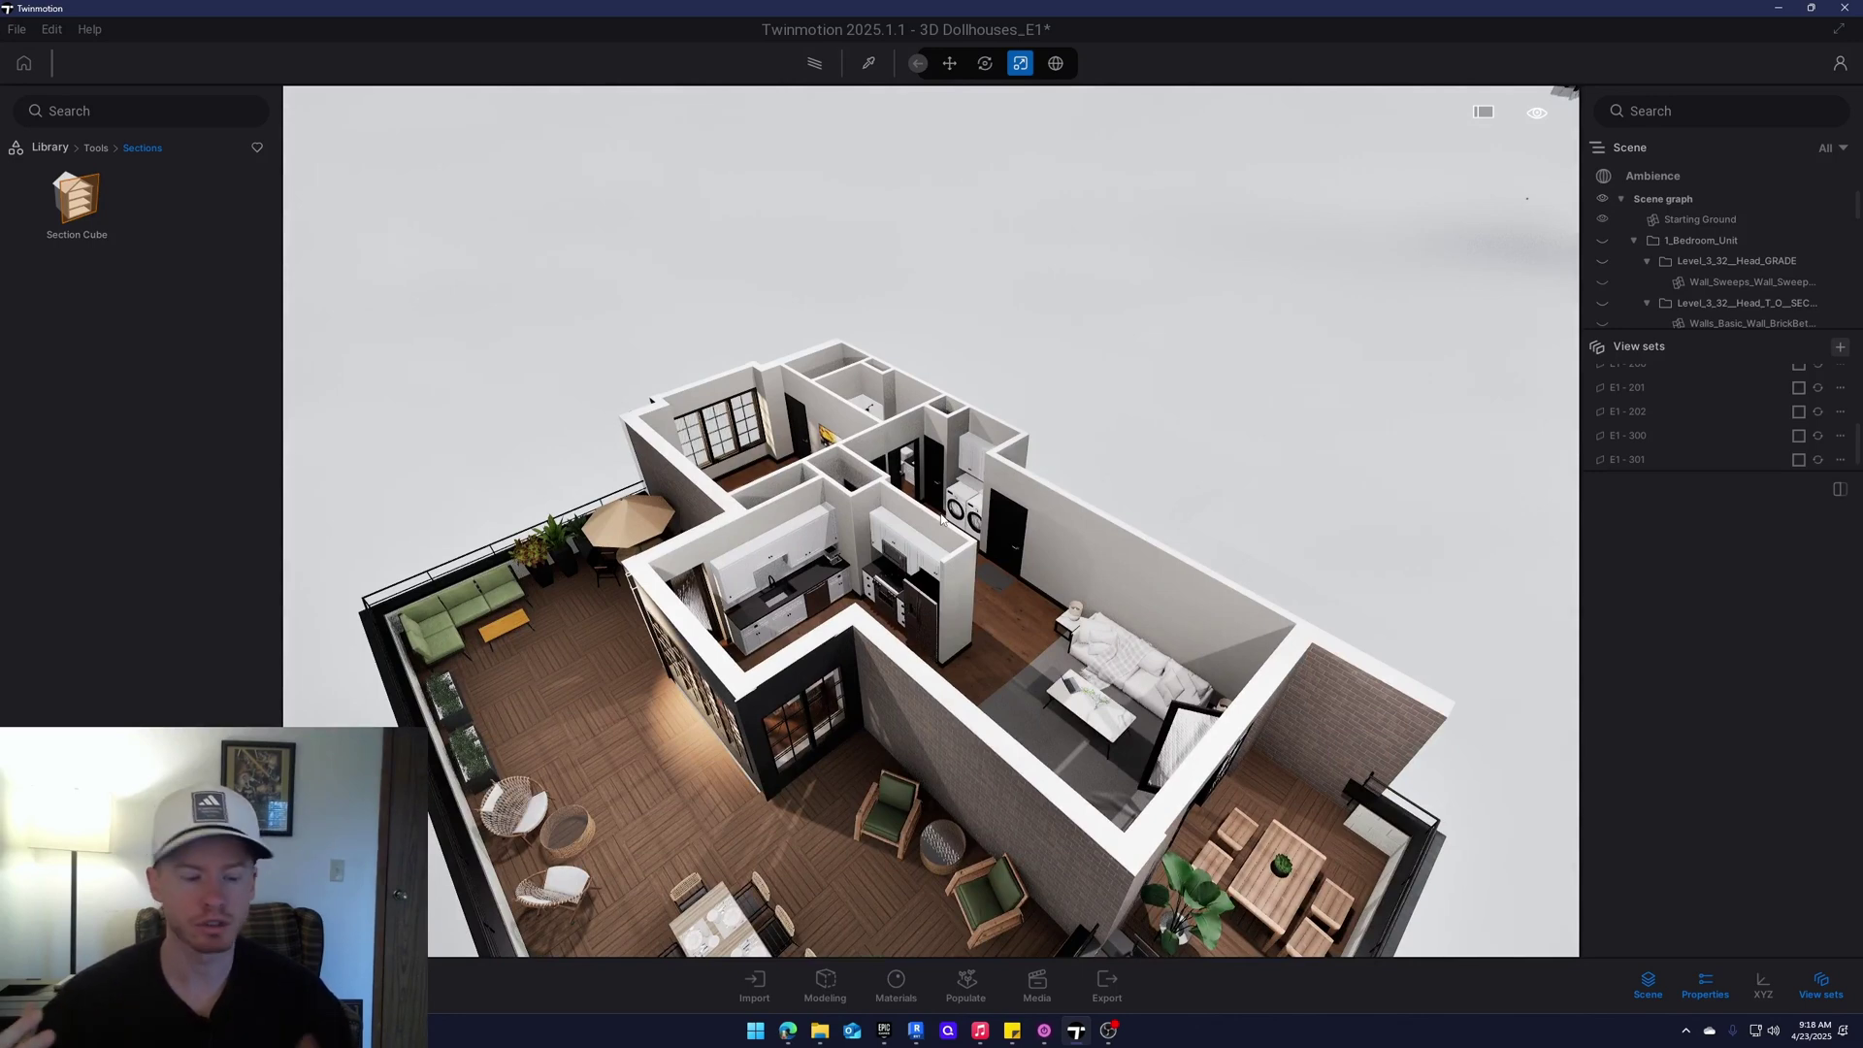
{"action": "right_click_drag", "start_coordinate": [931, 533], "coordinate": [1009, 499]}
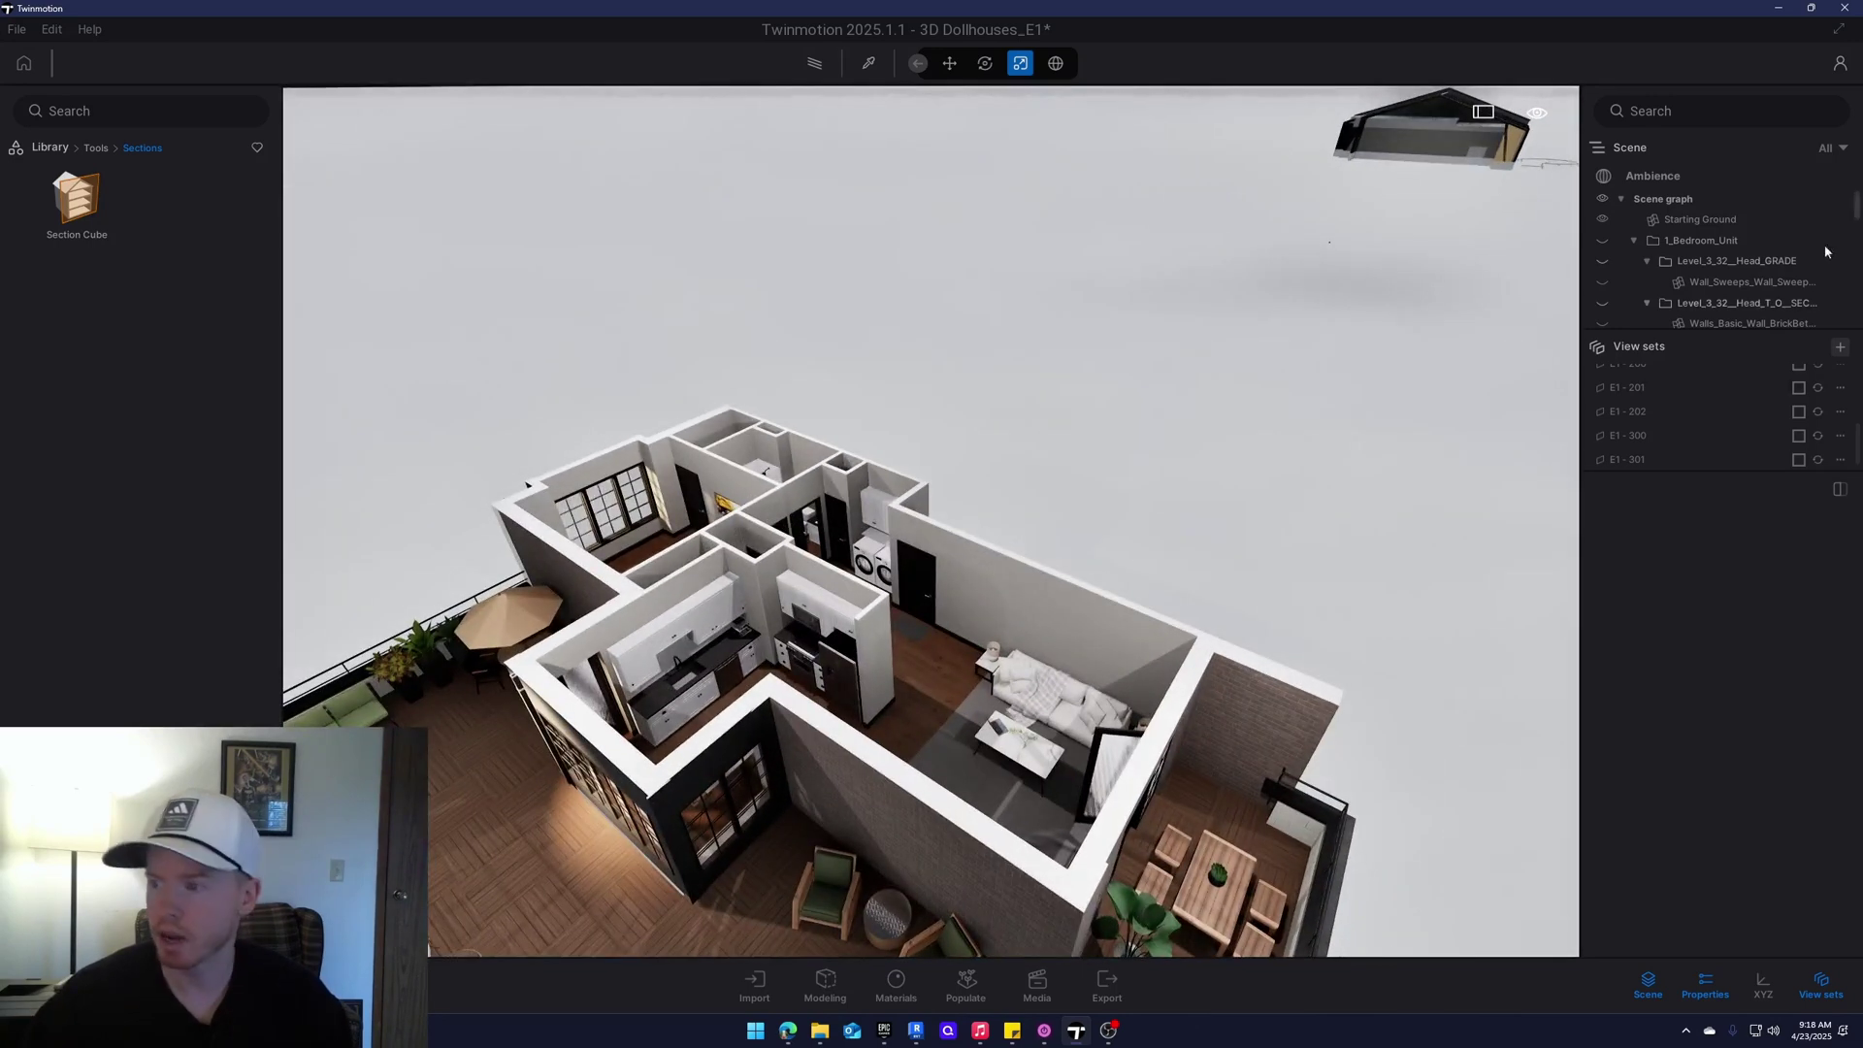
{"action": "left_click", "coordinate": [1701, 110]}
{"action": "type", "text": "cube"}
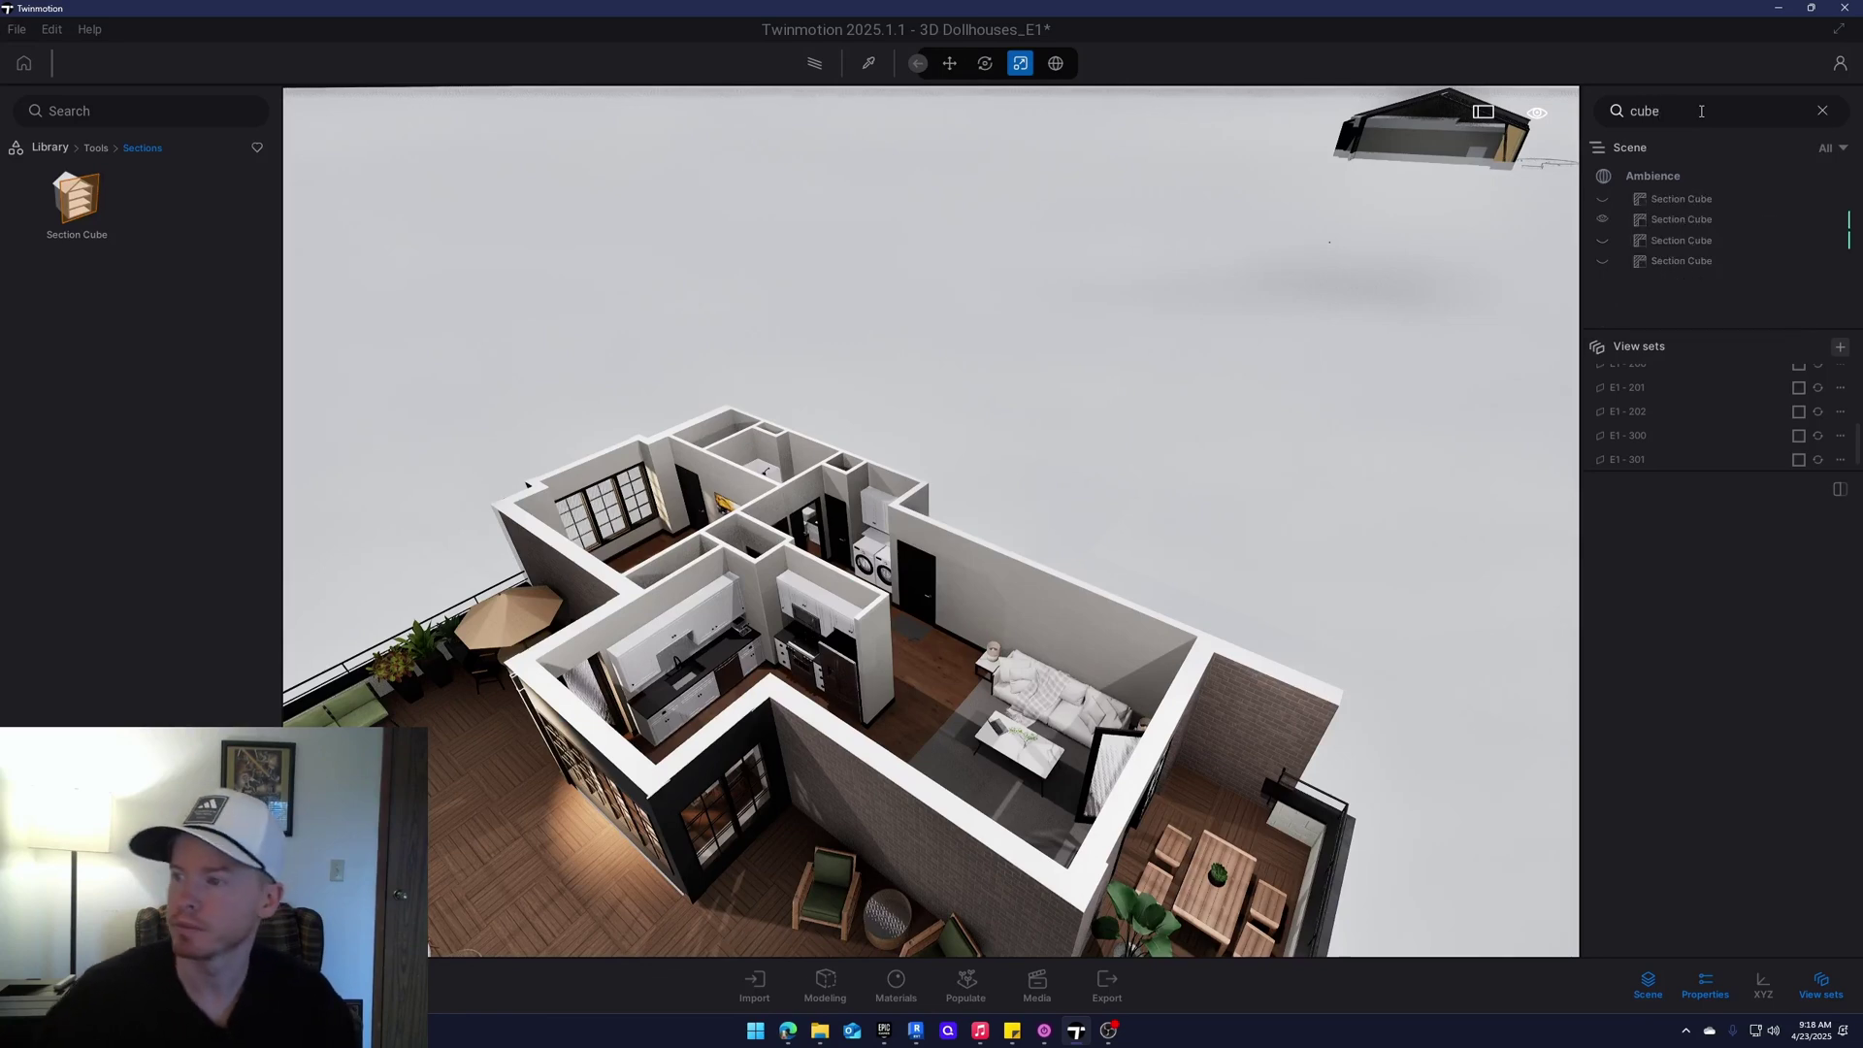
{"action": "left_click", "coordinate": [1691, 262]}
{"action": "left_click", "coordinate": [1683, 242]}
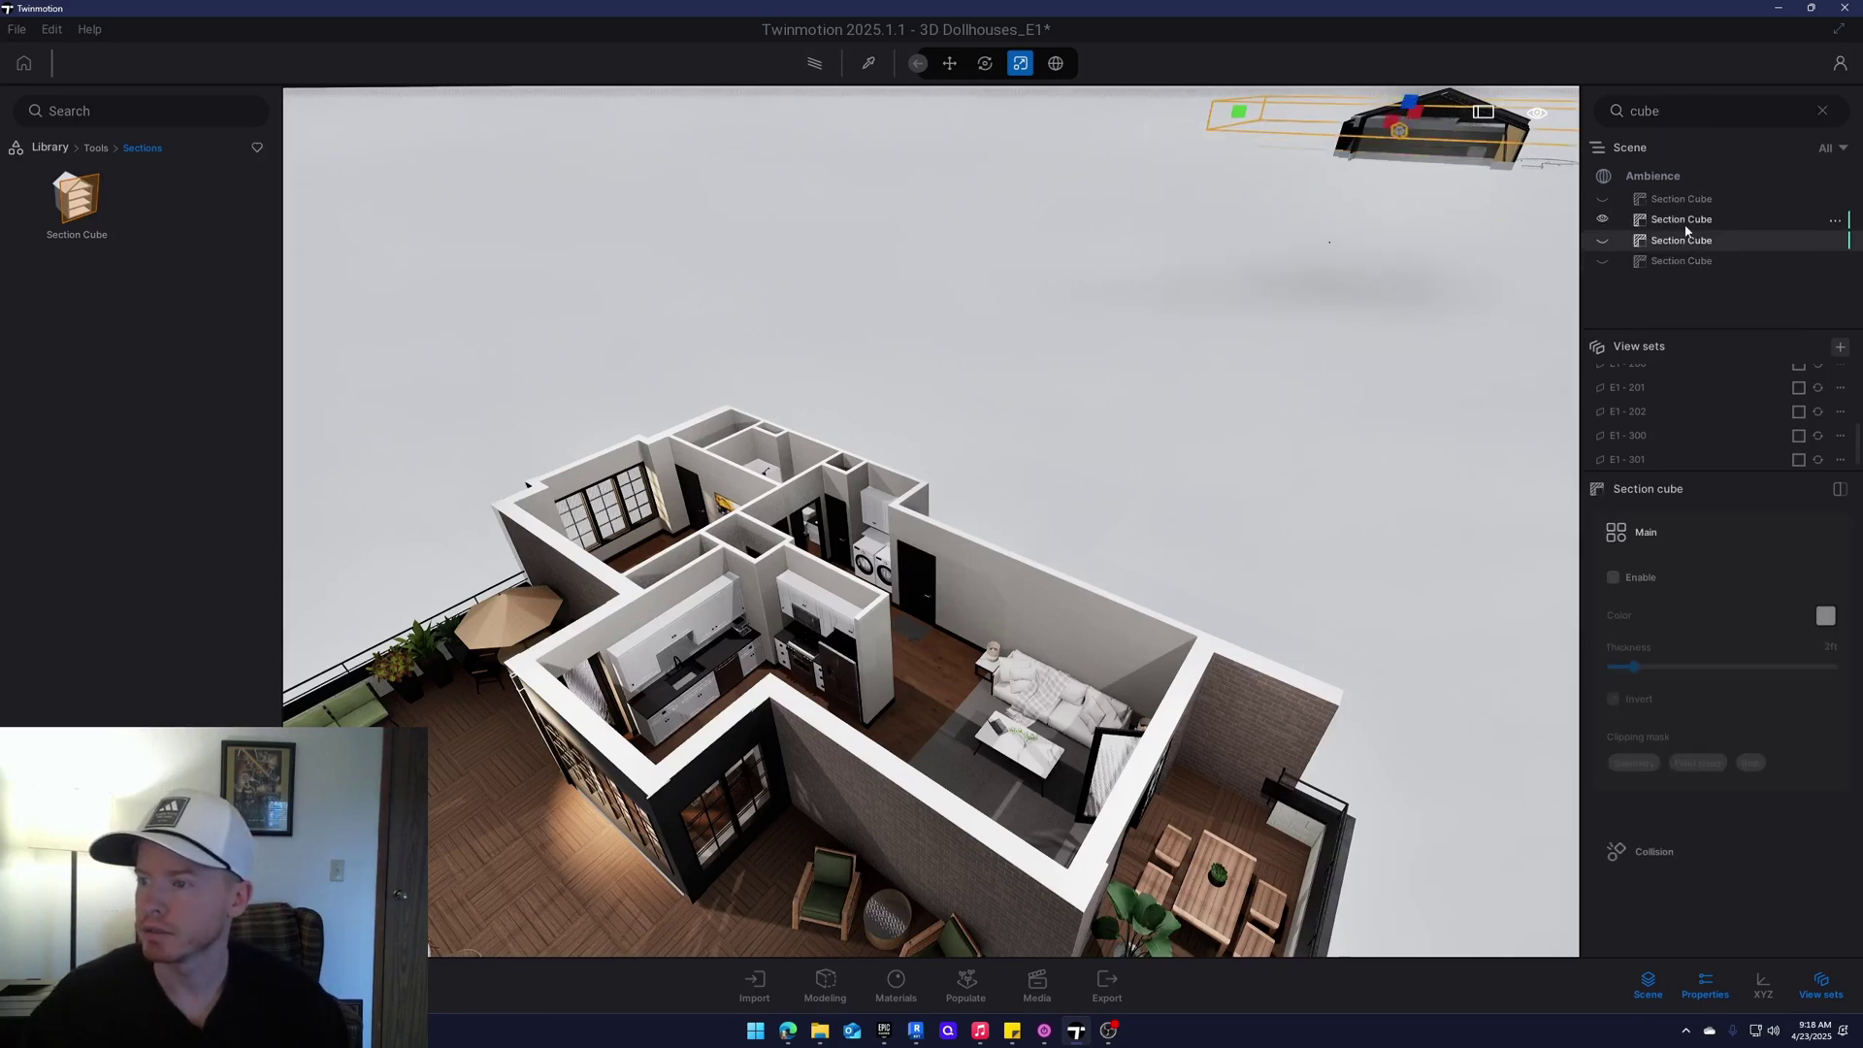
{"action": "left_click", "coordinate": [1689, 219]}
{"action": "right_click_drag", "start_coordinate": [1112, 403], "coordinate": [1170, 359]}
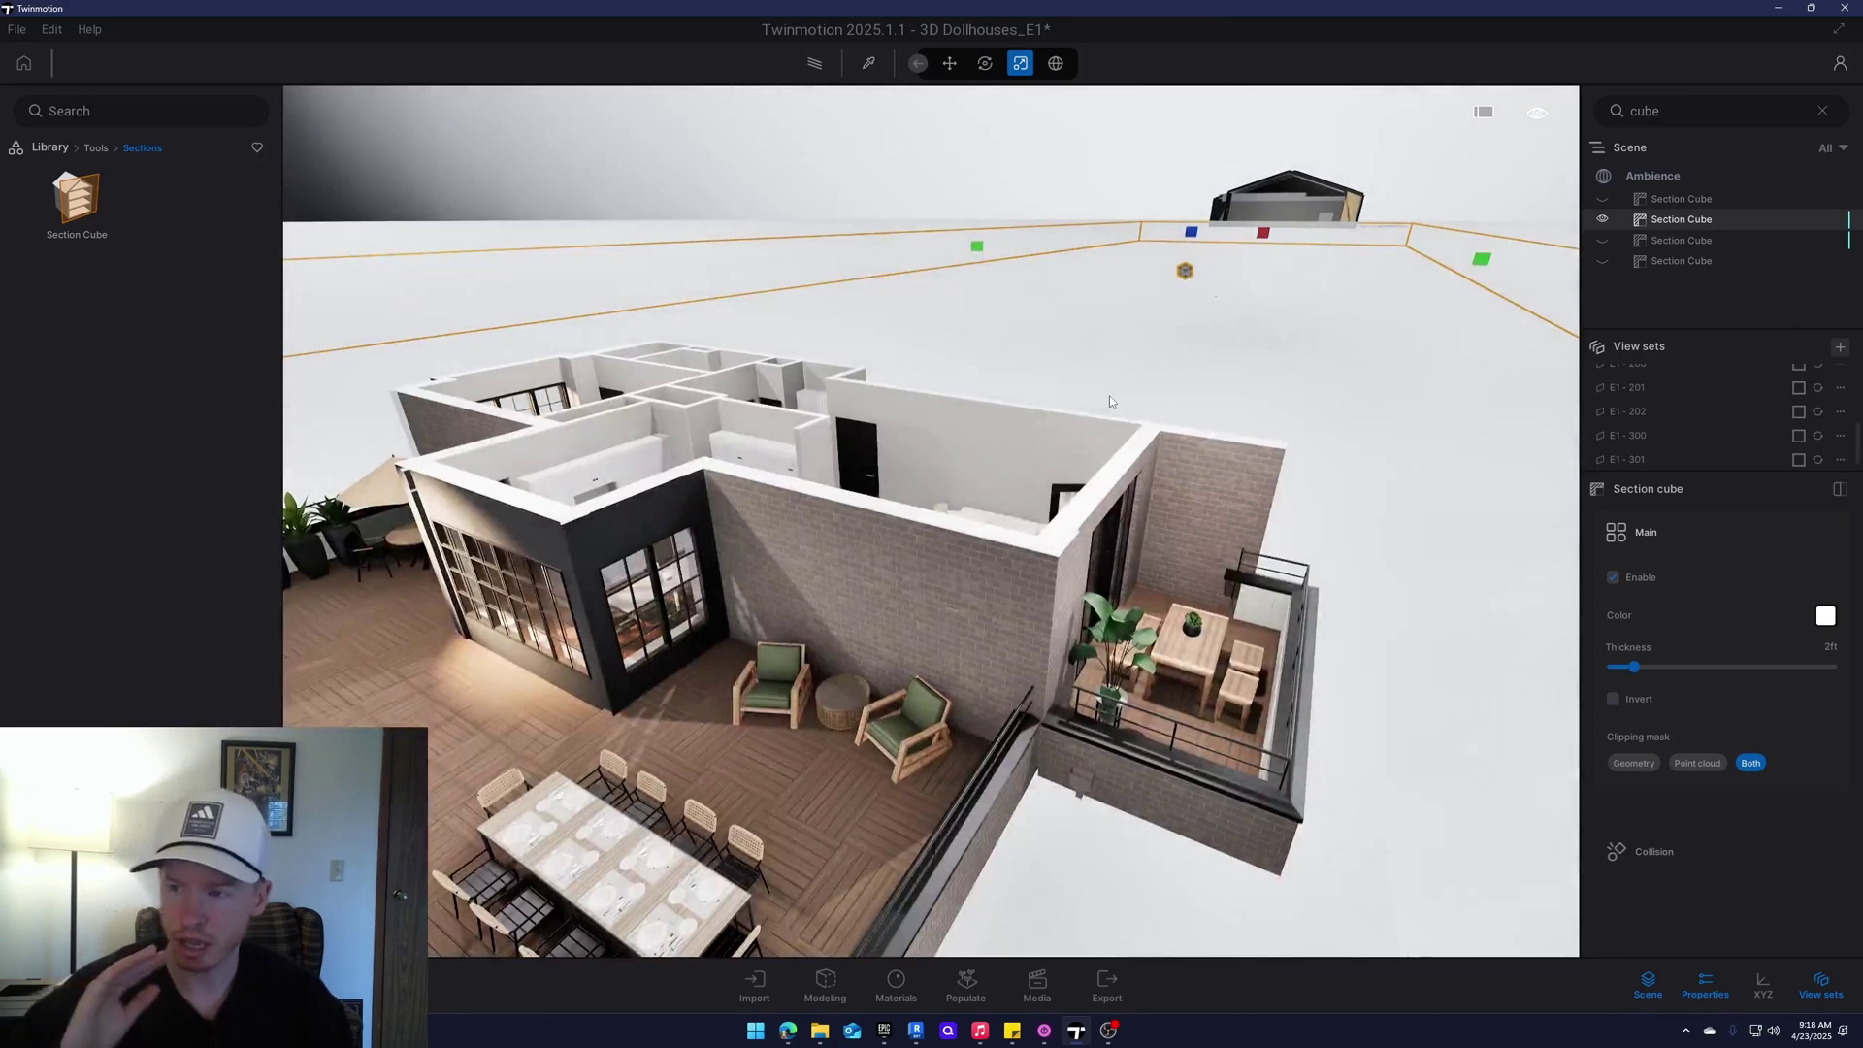
Switch the section cube's visibility off and on to compare the wall tops around the kitchen and bedroom, leaving it shown
{"action": "right_click_drag", "start_coordinate": [733, 361], "coordinate": [757, 486]}
{"action": "left_click", "coordinate": [1601, 219]}
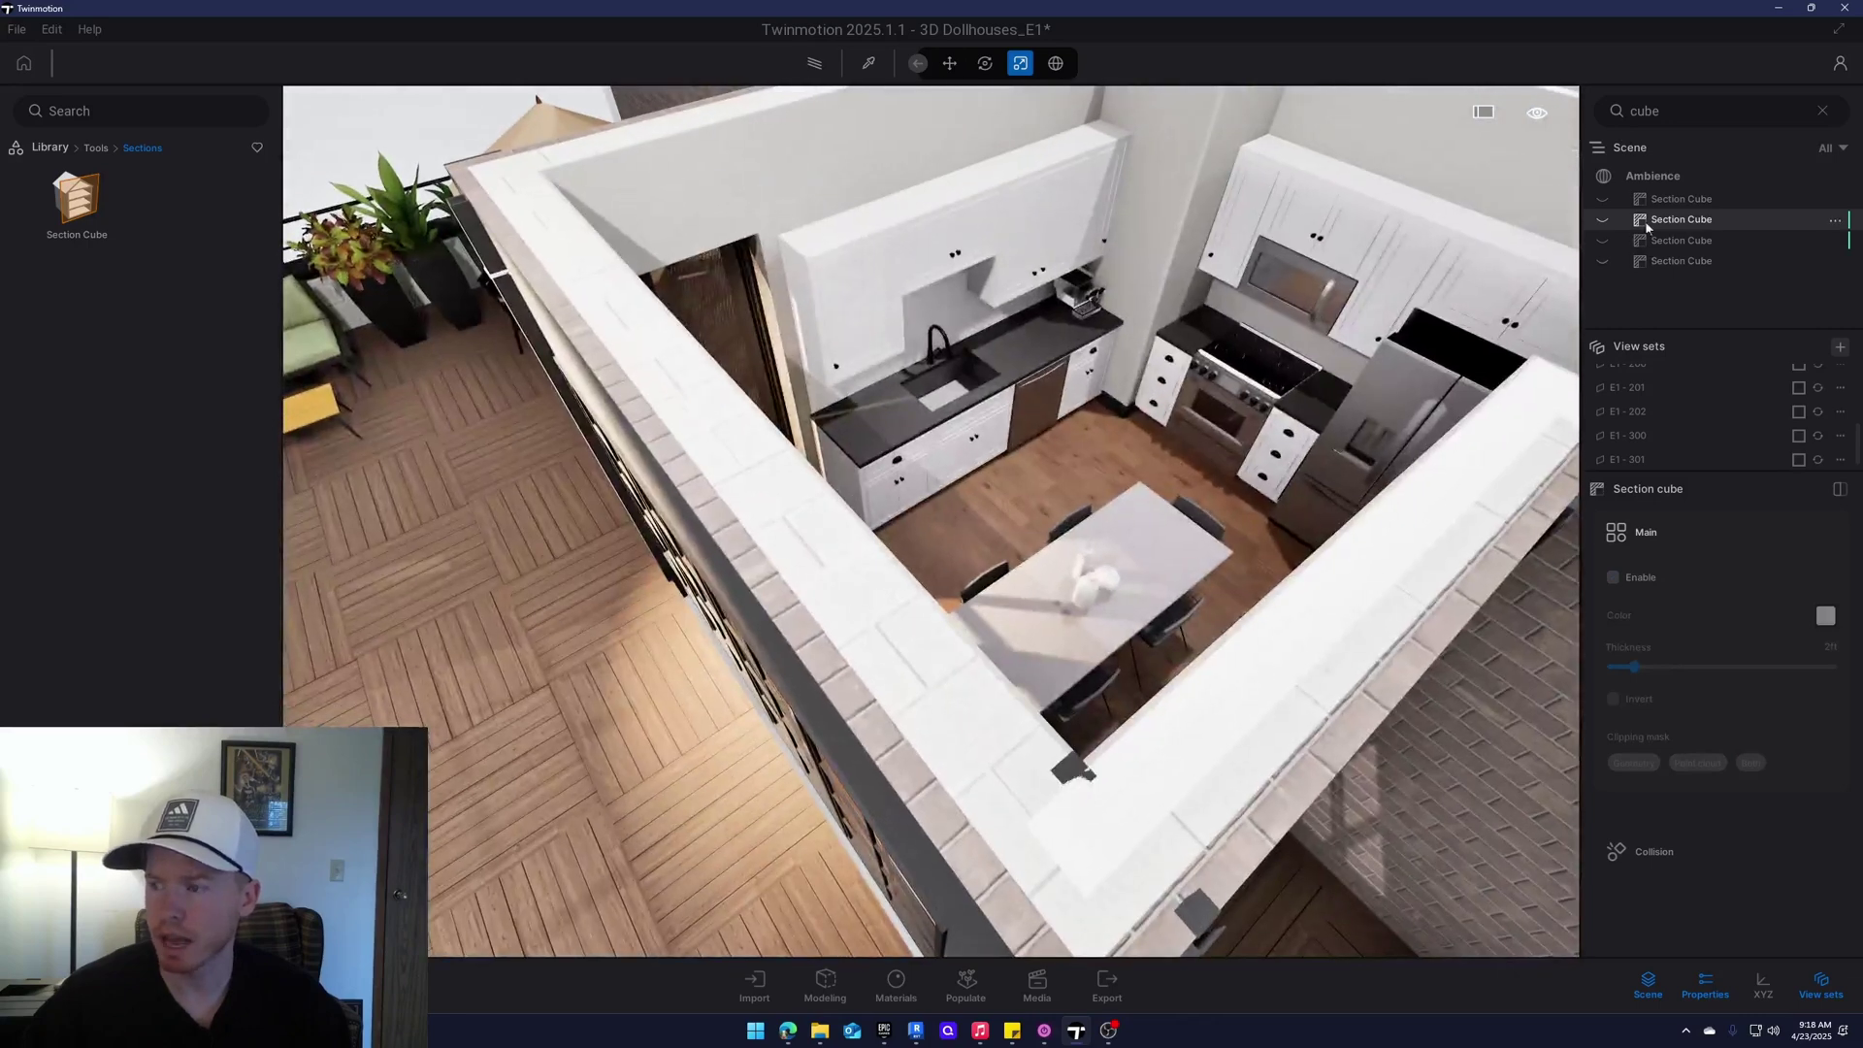
{"action": "left_click", "coordinate": [1603, 222]}
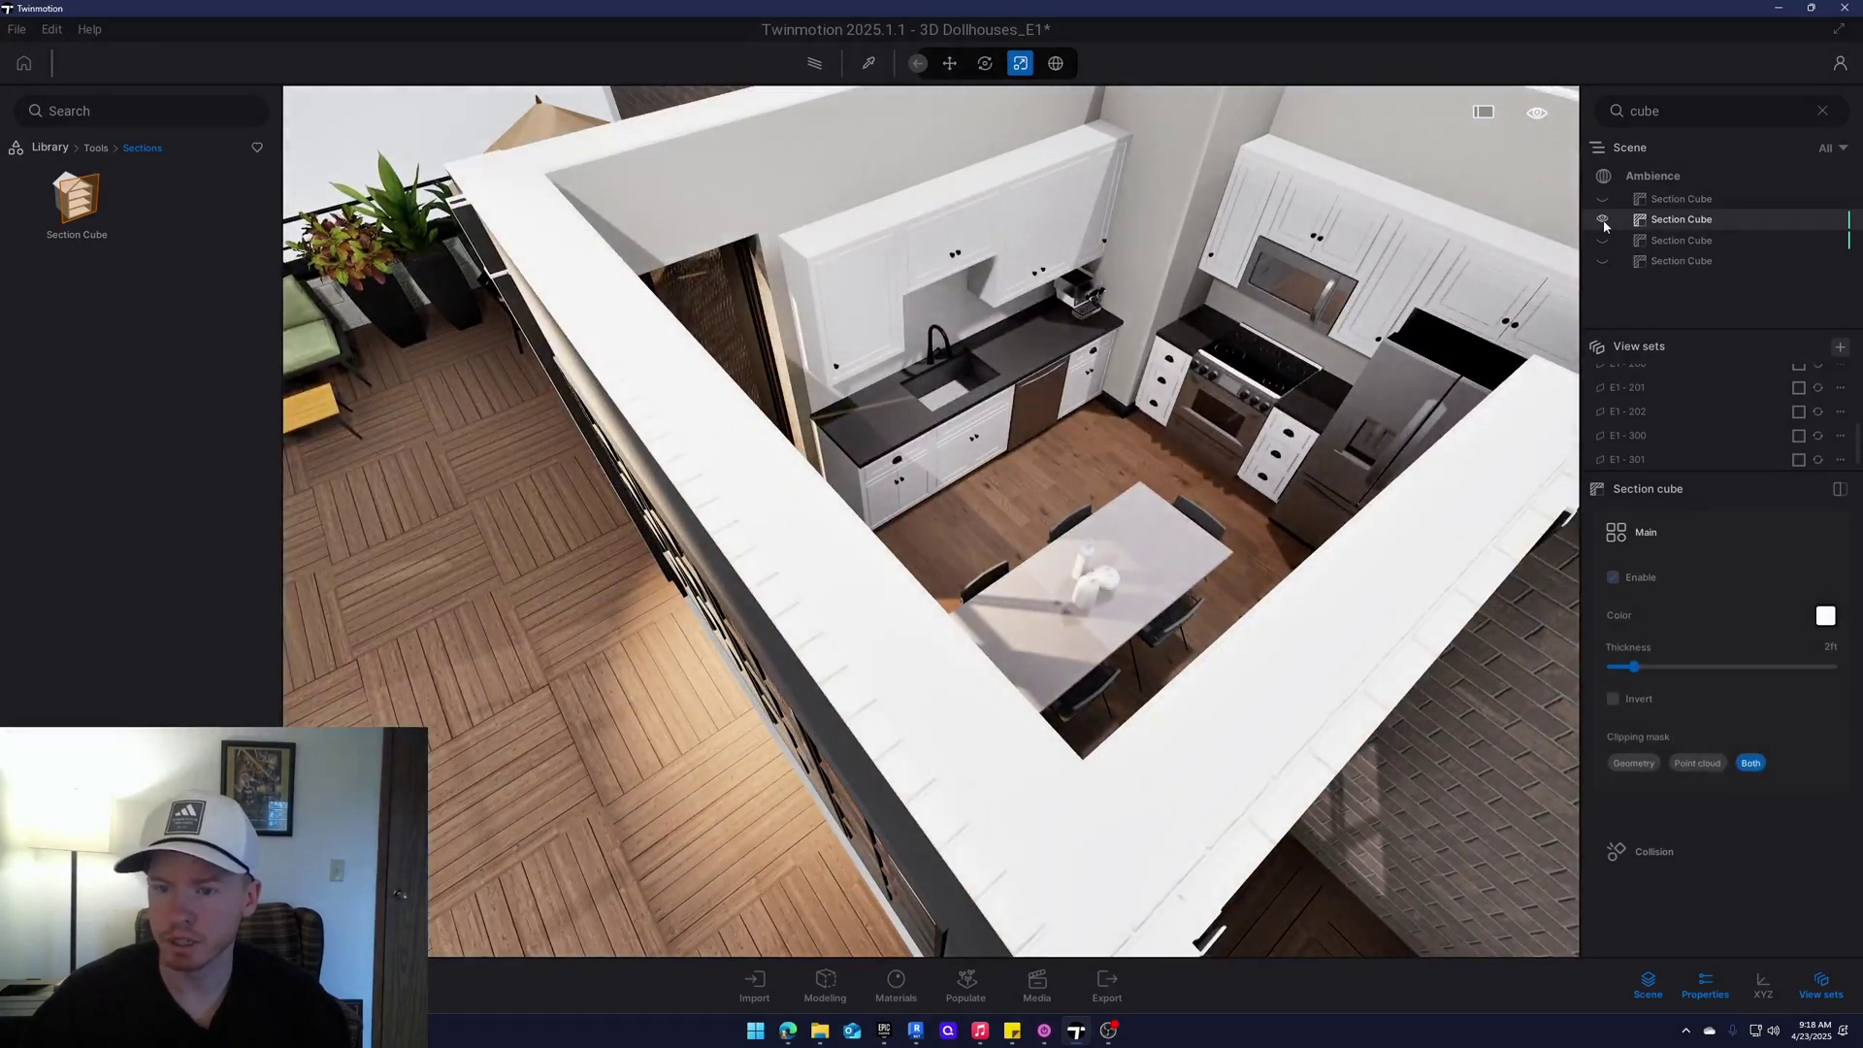
{"action": "left_click", "coordinate": [1603, 221]}
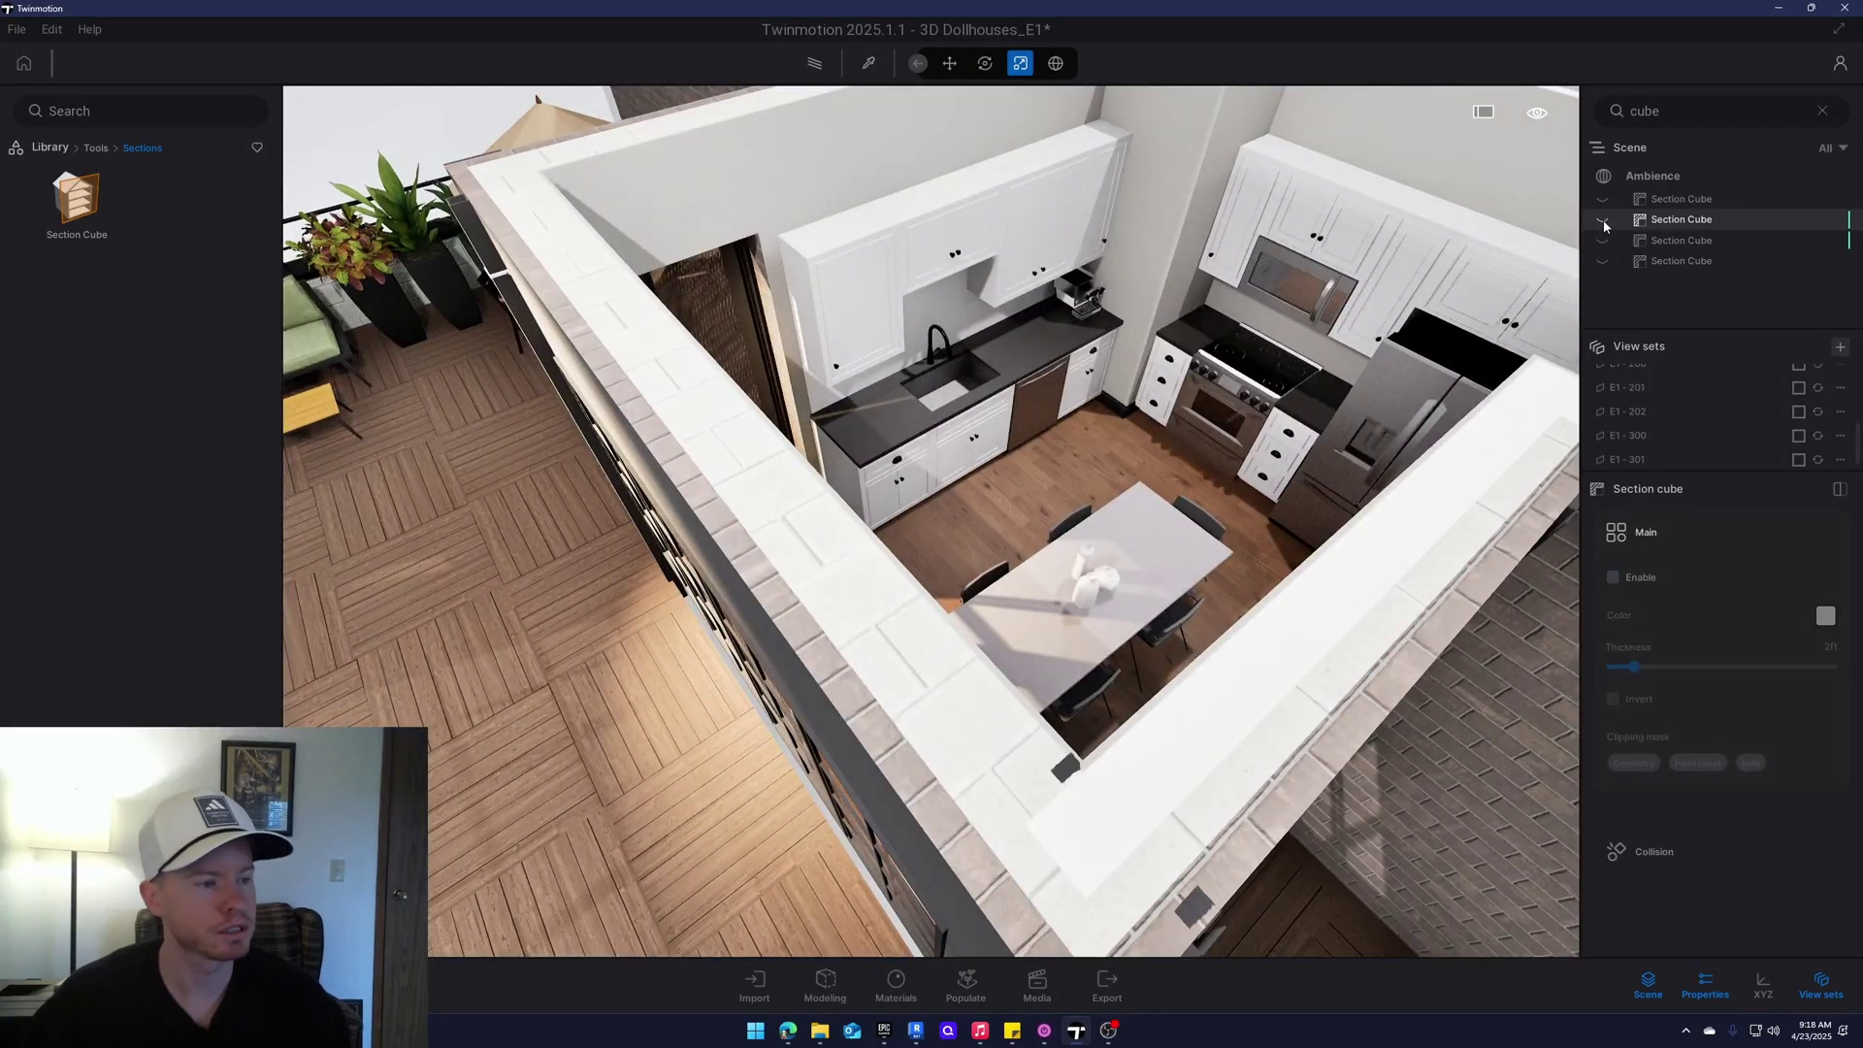
{"action": "left_click", "coordinate": [1603, 221]}
{"action": "left_click", "coordinate": [1622, 462]}
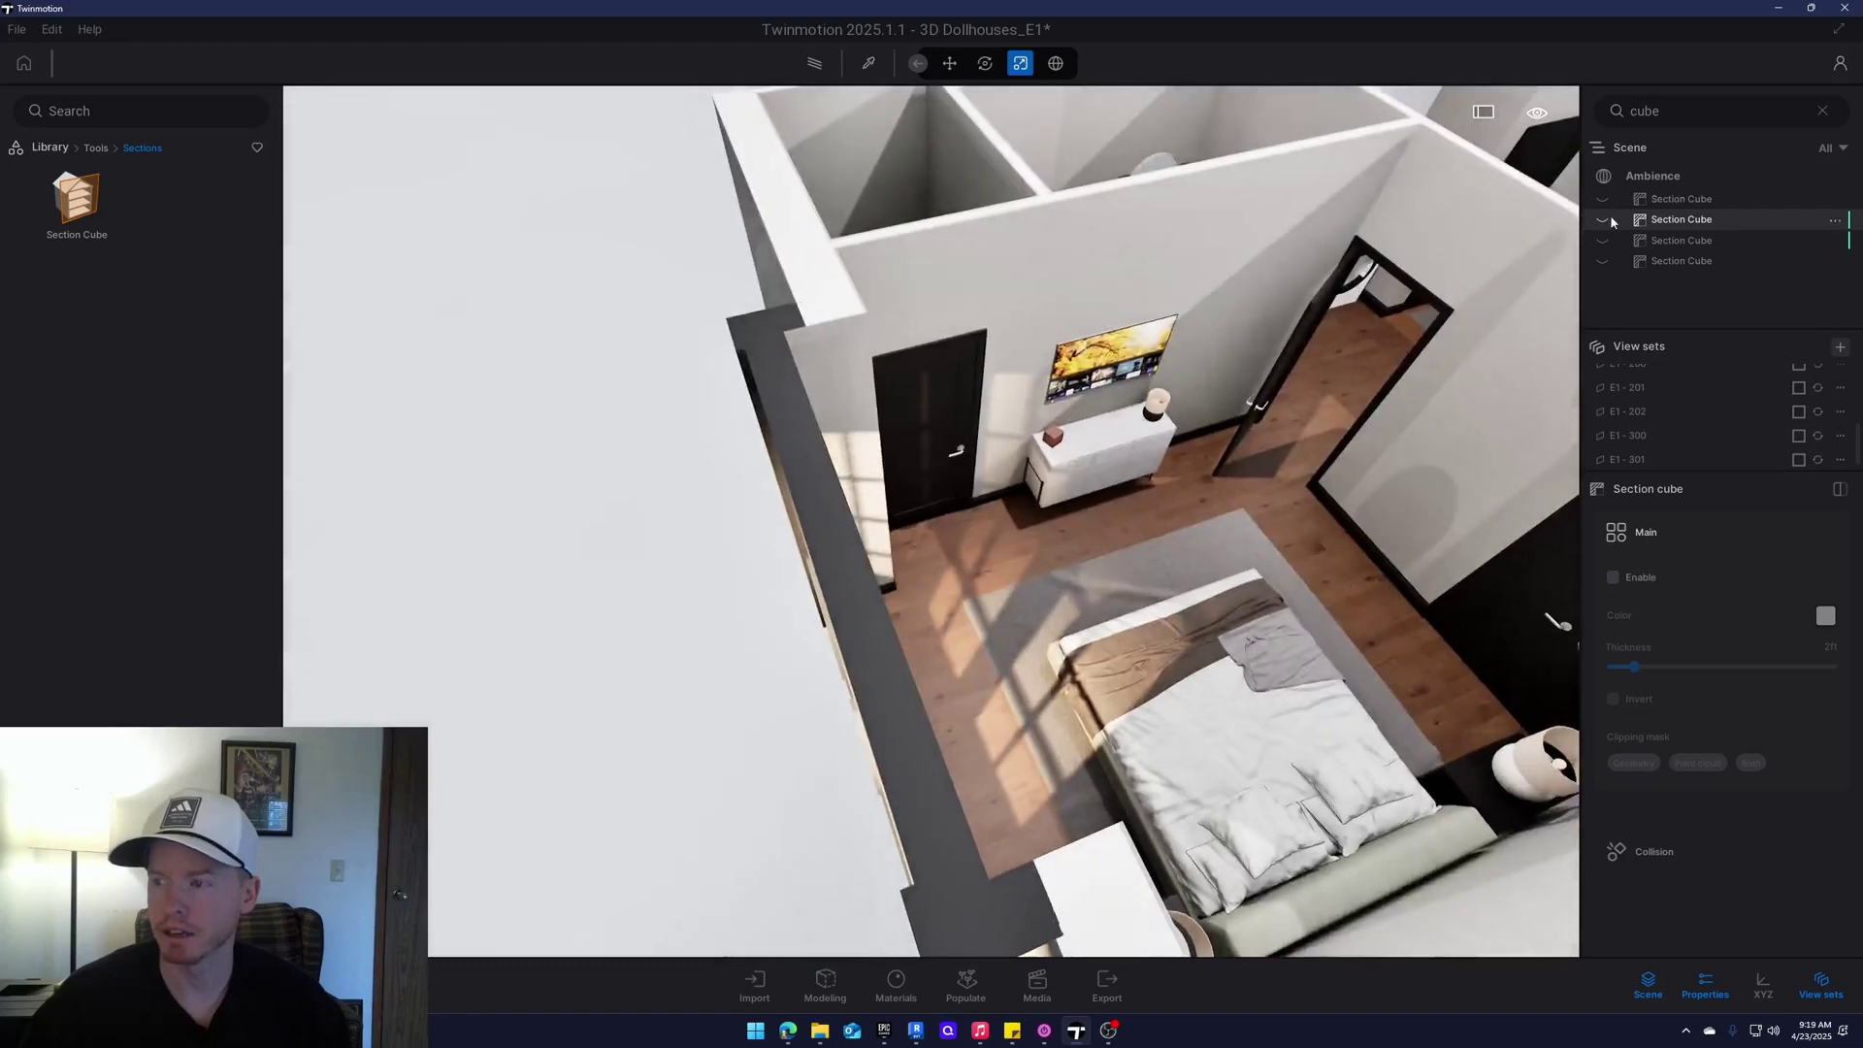
{"action": "left_click", "coordinate": [1603, 219]}
Nudge the section cube vertically with the Move tool and set its cut colour to pale green
{"action": "right_click_drag", "start_coordinate": [1089, 621], "coordinate": [1089, 528]}
{"action": "key", "text": "t"}
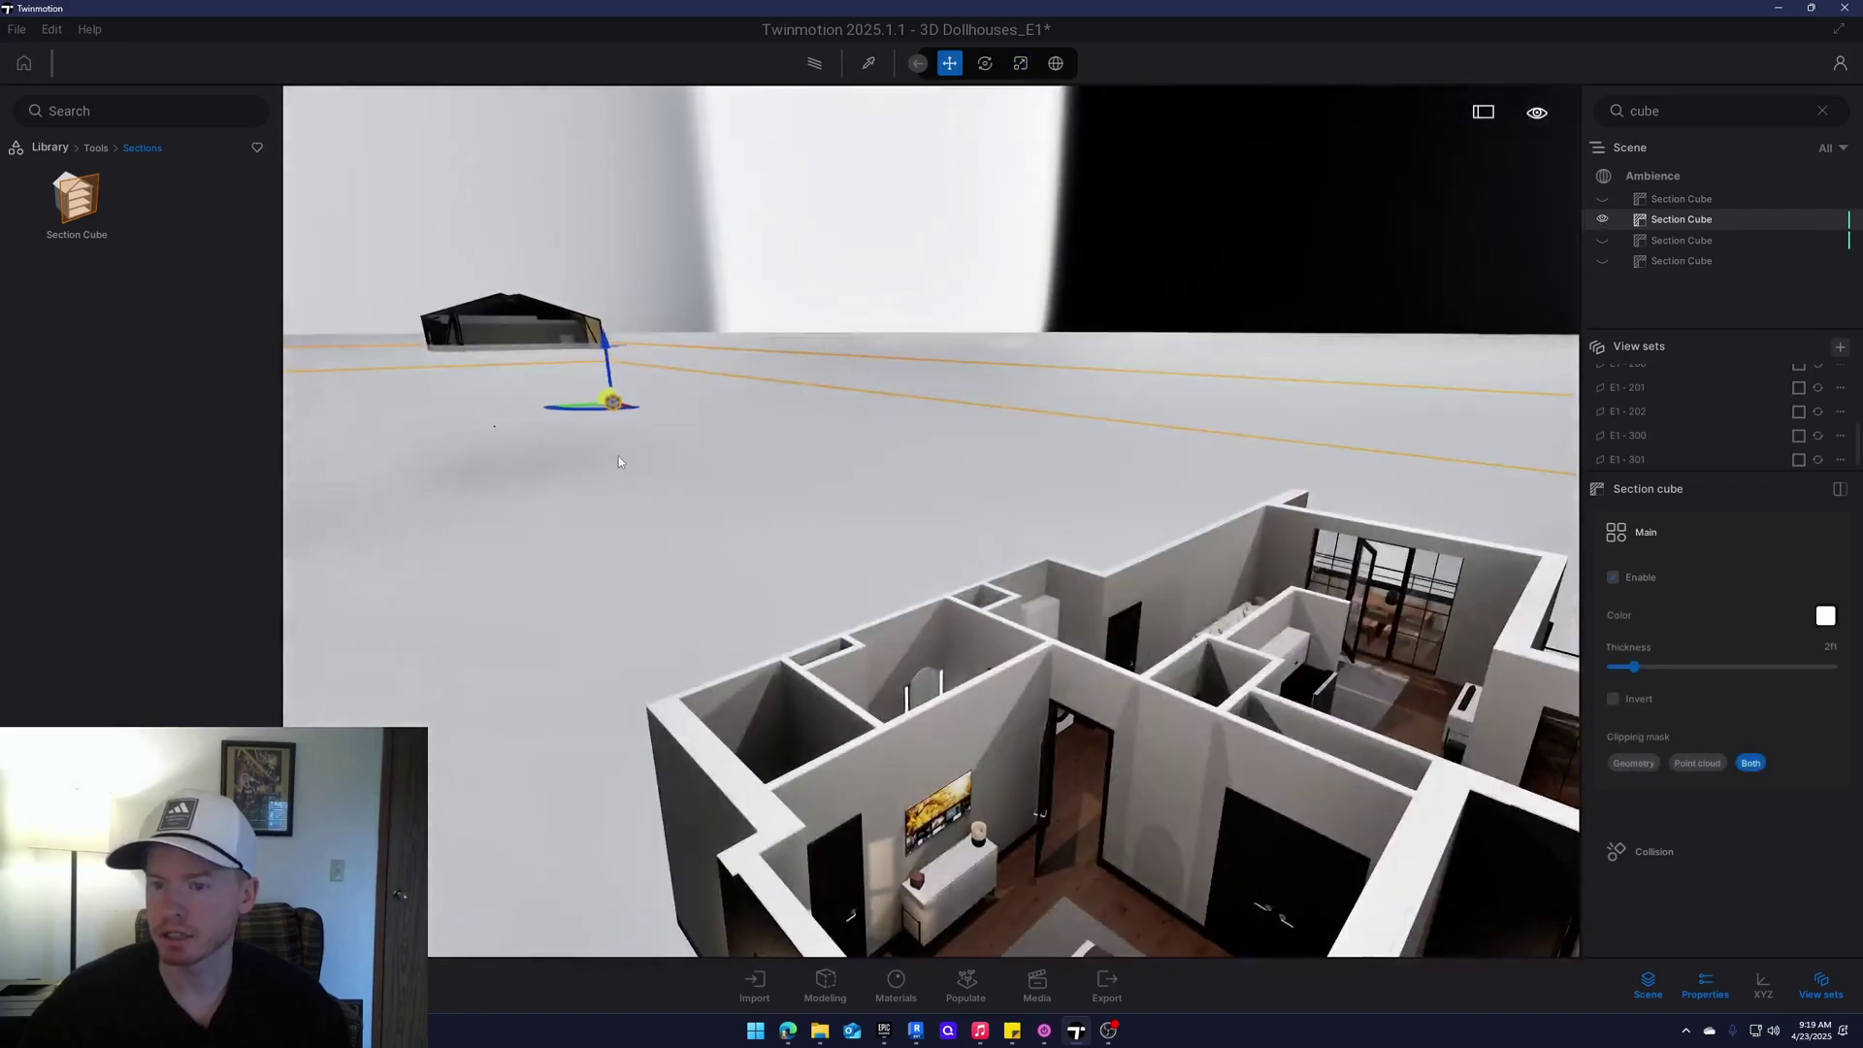
{"action": "left_click_drag", "start_coordinate": [612, 349], "coordinate": [611, 357]}
{"action": "left_click", "coordinate": [1825, 616]}
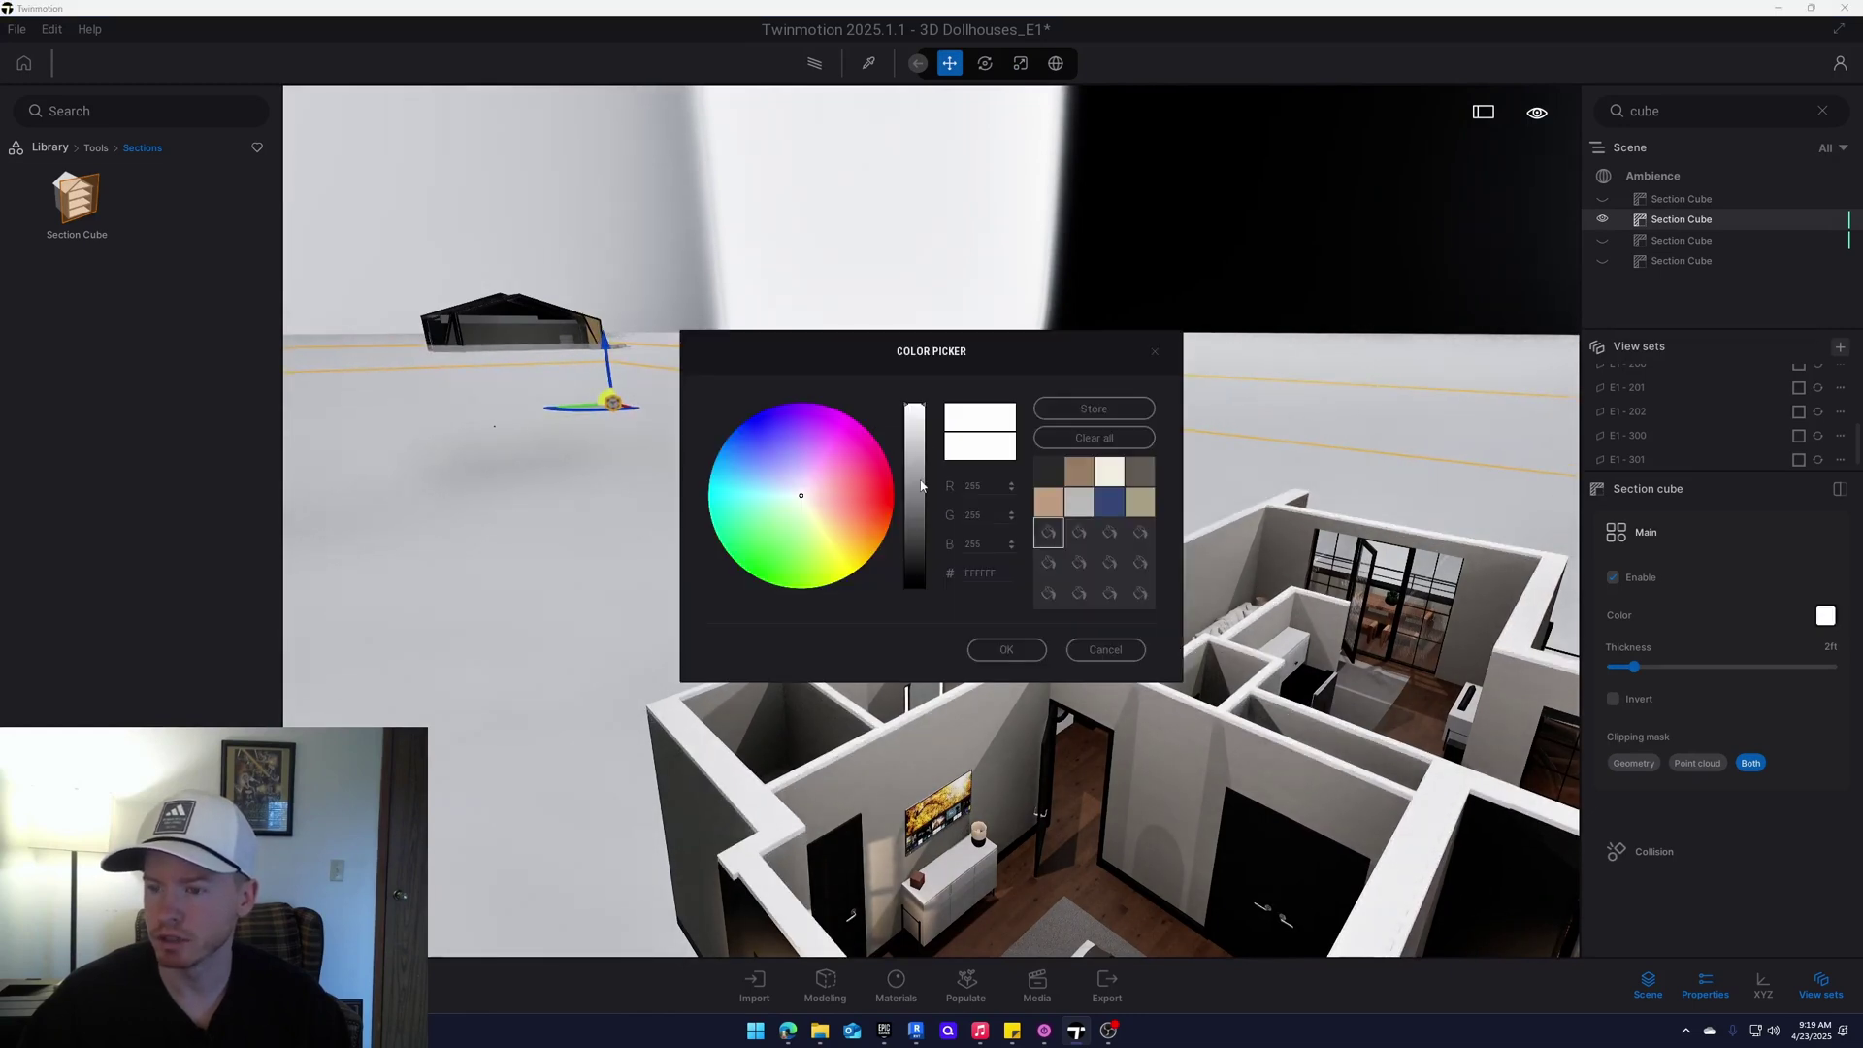
{"action": "left_click_drag", "start_coordinate": [933, 361], "coordinate": [634, 371]}
{"action": "mouse_move", "coordinate": [489, 511]}
{"action": "left_mouse_down"}
{"action": "mouse_move", "coordinate": [524, 505]}
{"action": "mouse_move", "coordinate": [491, 515]}
{"action": "mouse_move", "coordinate": [488, 548]}
{"action": "mouse_move", "coordinate": [495, 501]}
{"action": "mouse_move", "coordinate": [596, 675]}
{"action": "left_mouse_up"}
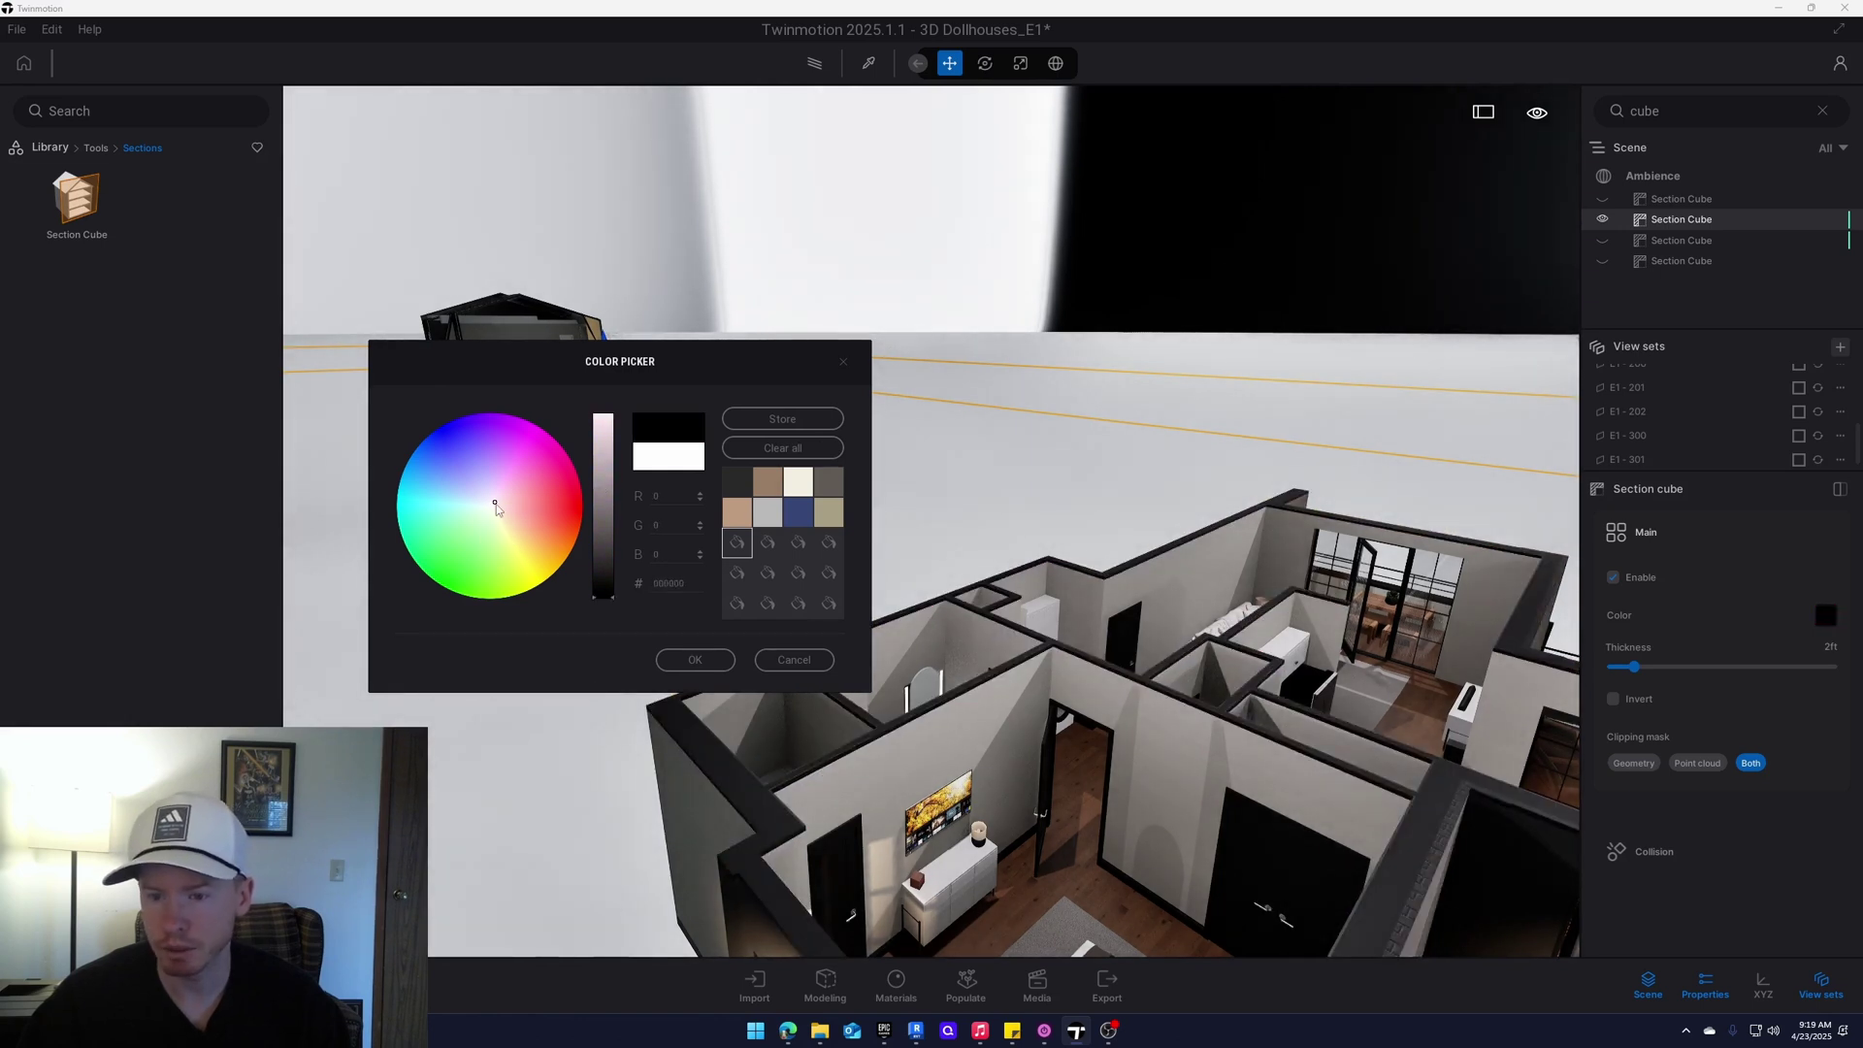
{"action": "left_click_drag", "start_coordinate": [597, 552], "coordinate": [602, 419]}
{"action": "left_click", "coordinate": [730, 660]}
Examine the coloured wall cuts around the whole apartment from the bedroom side and from above
{"action": "key", "text": "a"}
{"action": "right_click_drag", "start_coordinate": [732, 661], "coordinate": [917, 742]}
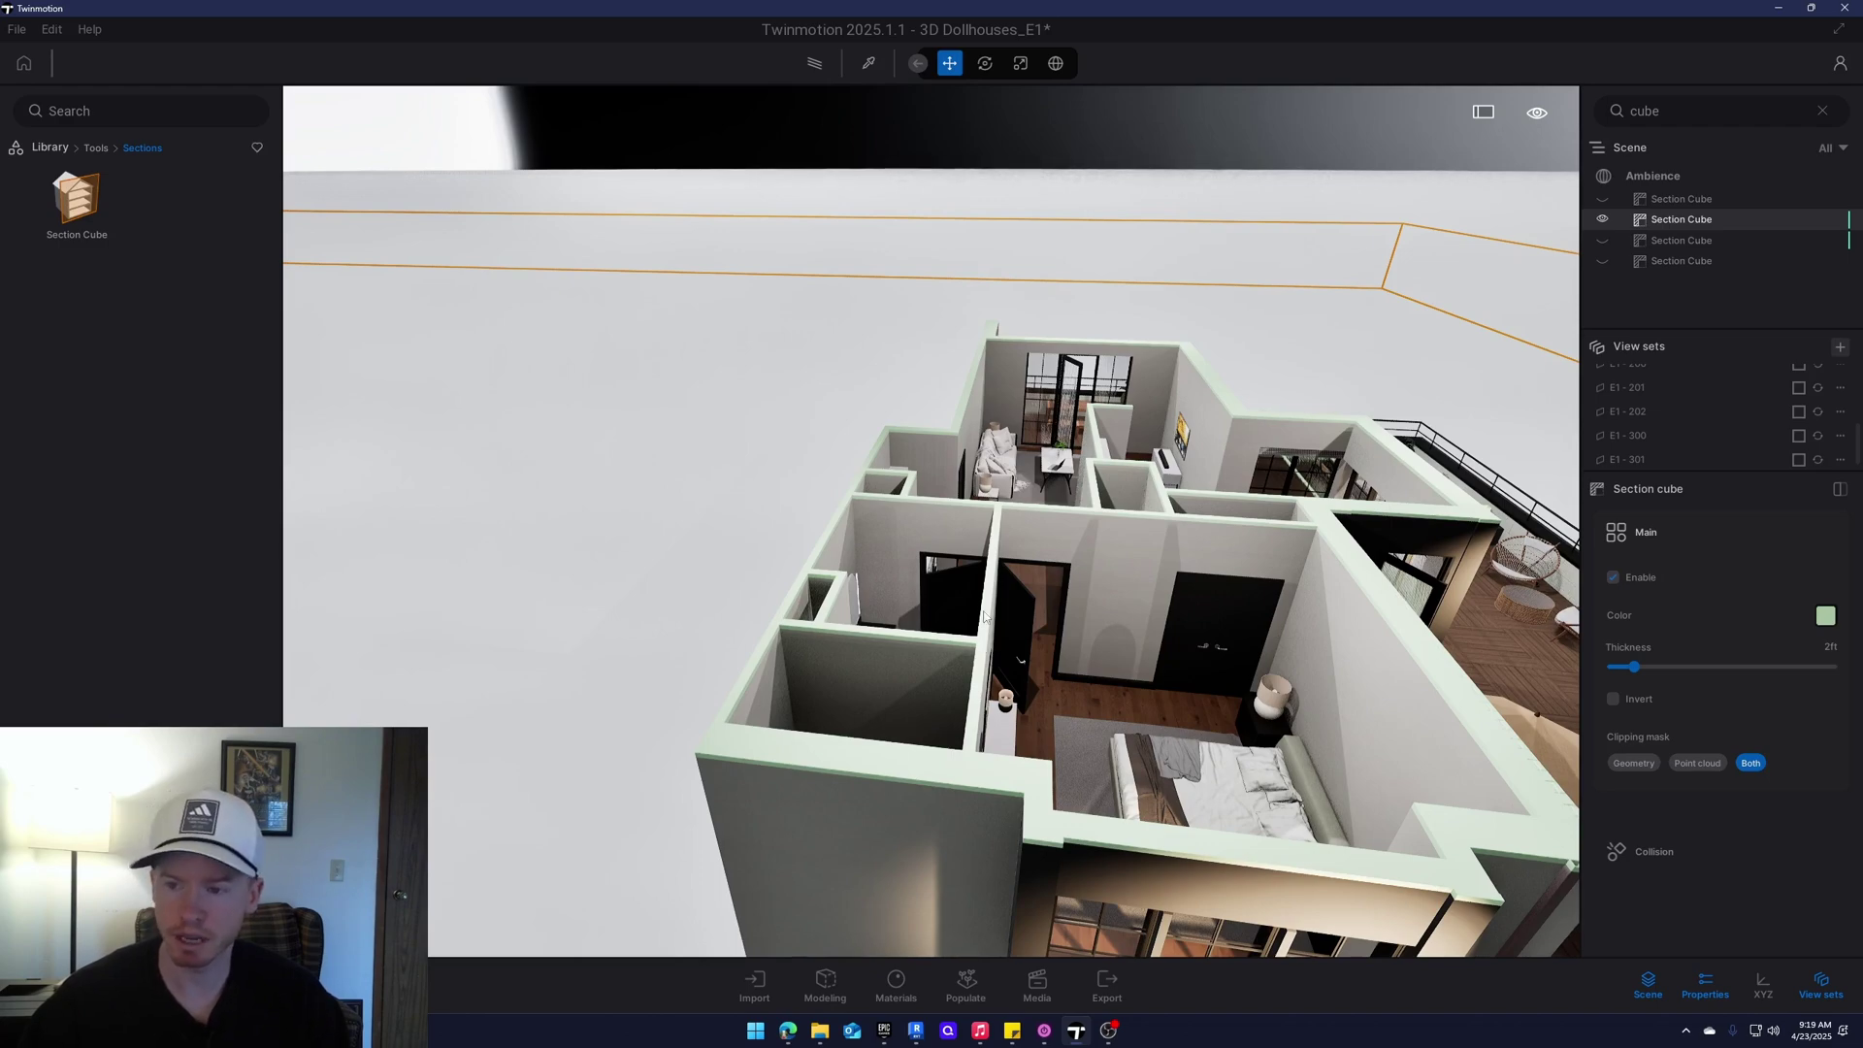
{"action": "middle_click_drag", "start_coordinate": [983, 617], "coordinate": [572, 631], "text": "shift"}
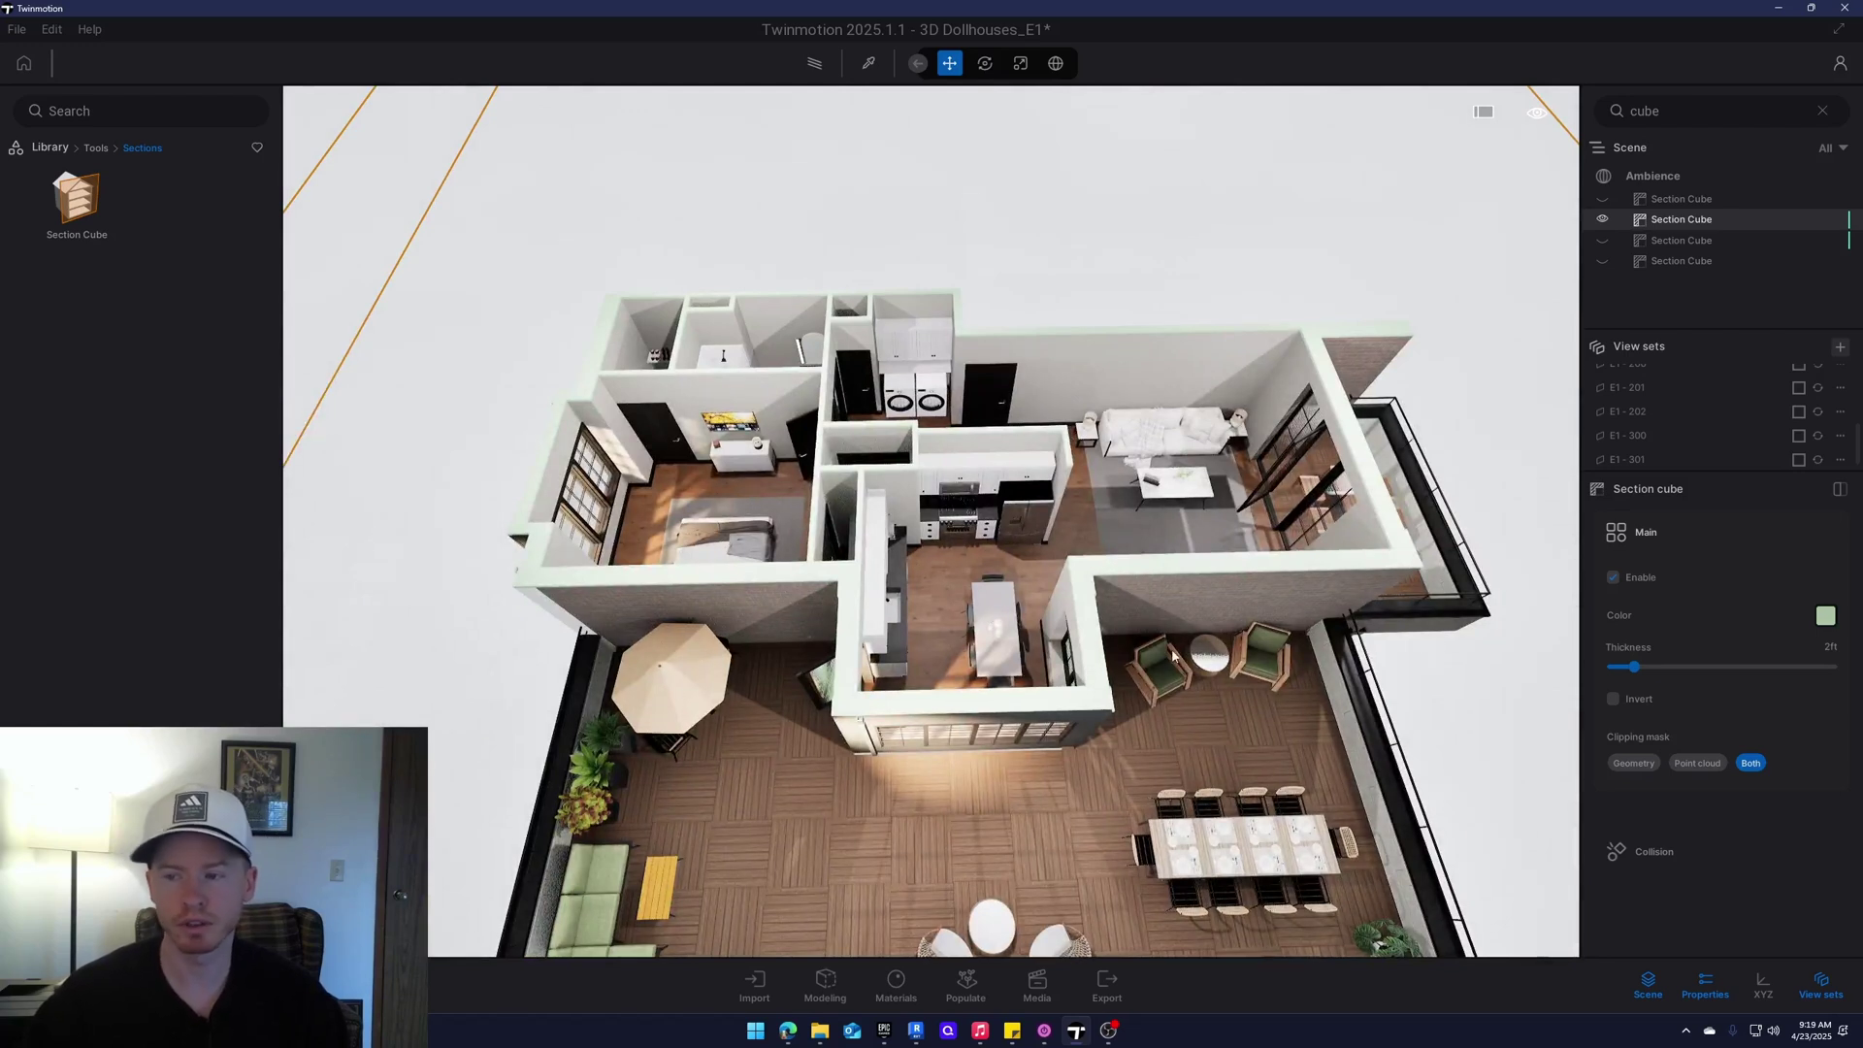
{"action": "scroll", "coordinate": [1141, 652], "scroll_direction": "up", "scroll_amount": 3}
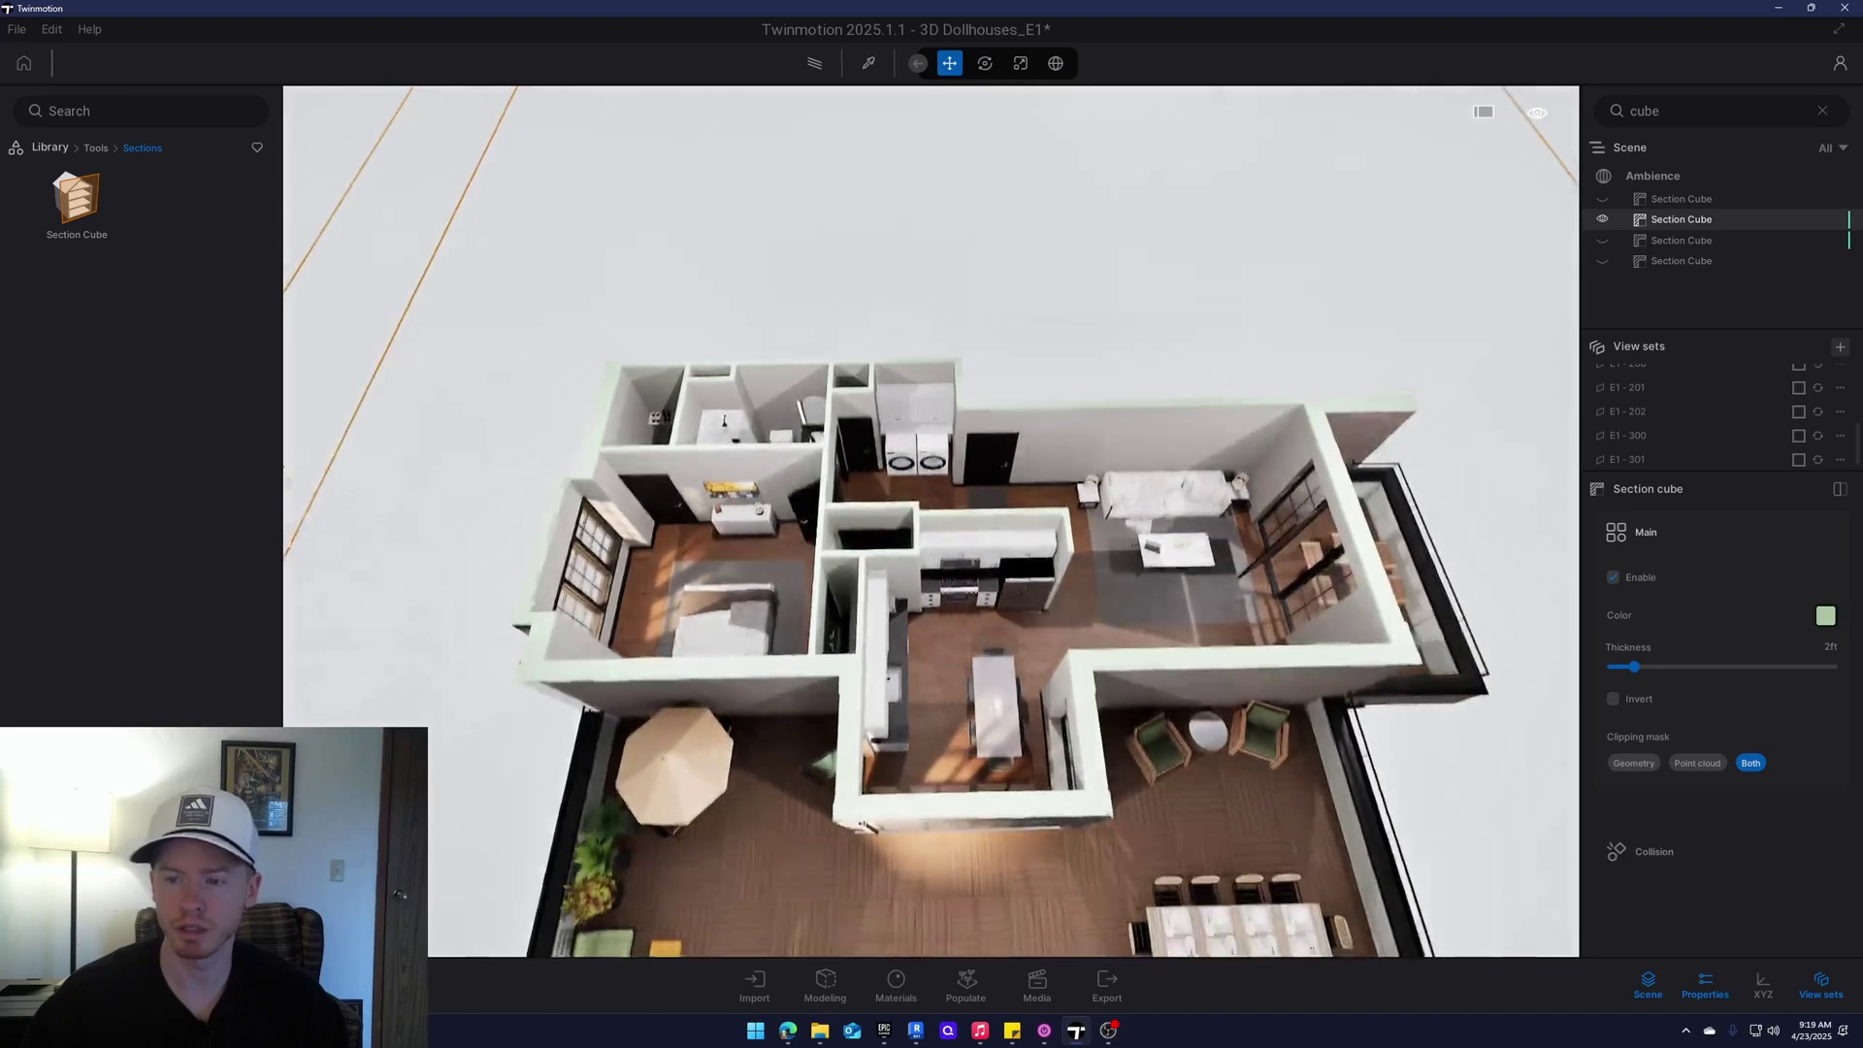
{"action": "middle_click_drag", "start_coordinate": [1140, 652], "coordinate": [1141, 737]}
{"action": "right_click_drag", "start_coordinate": [1141, 737], "coordinate": [1126, 796]}
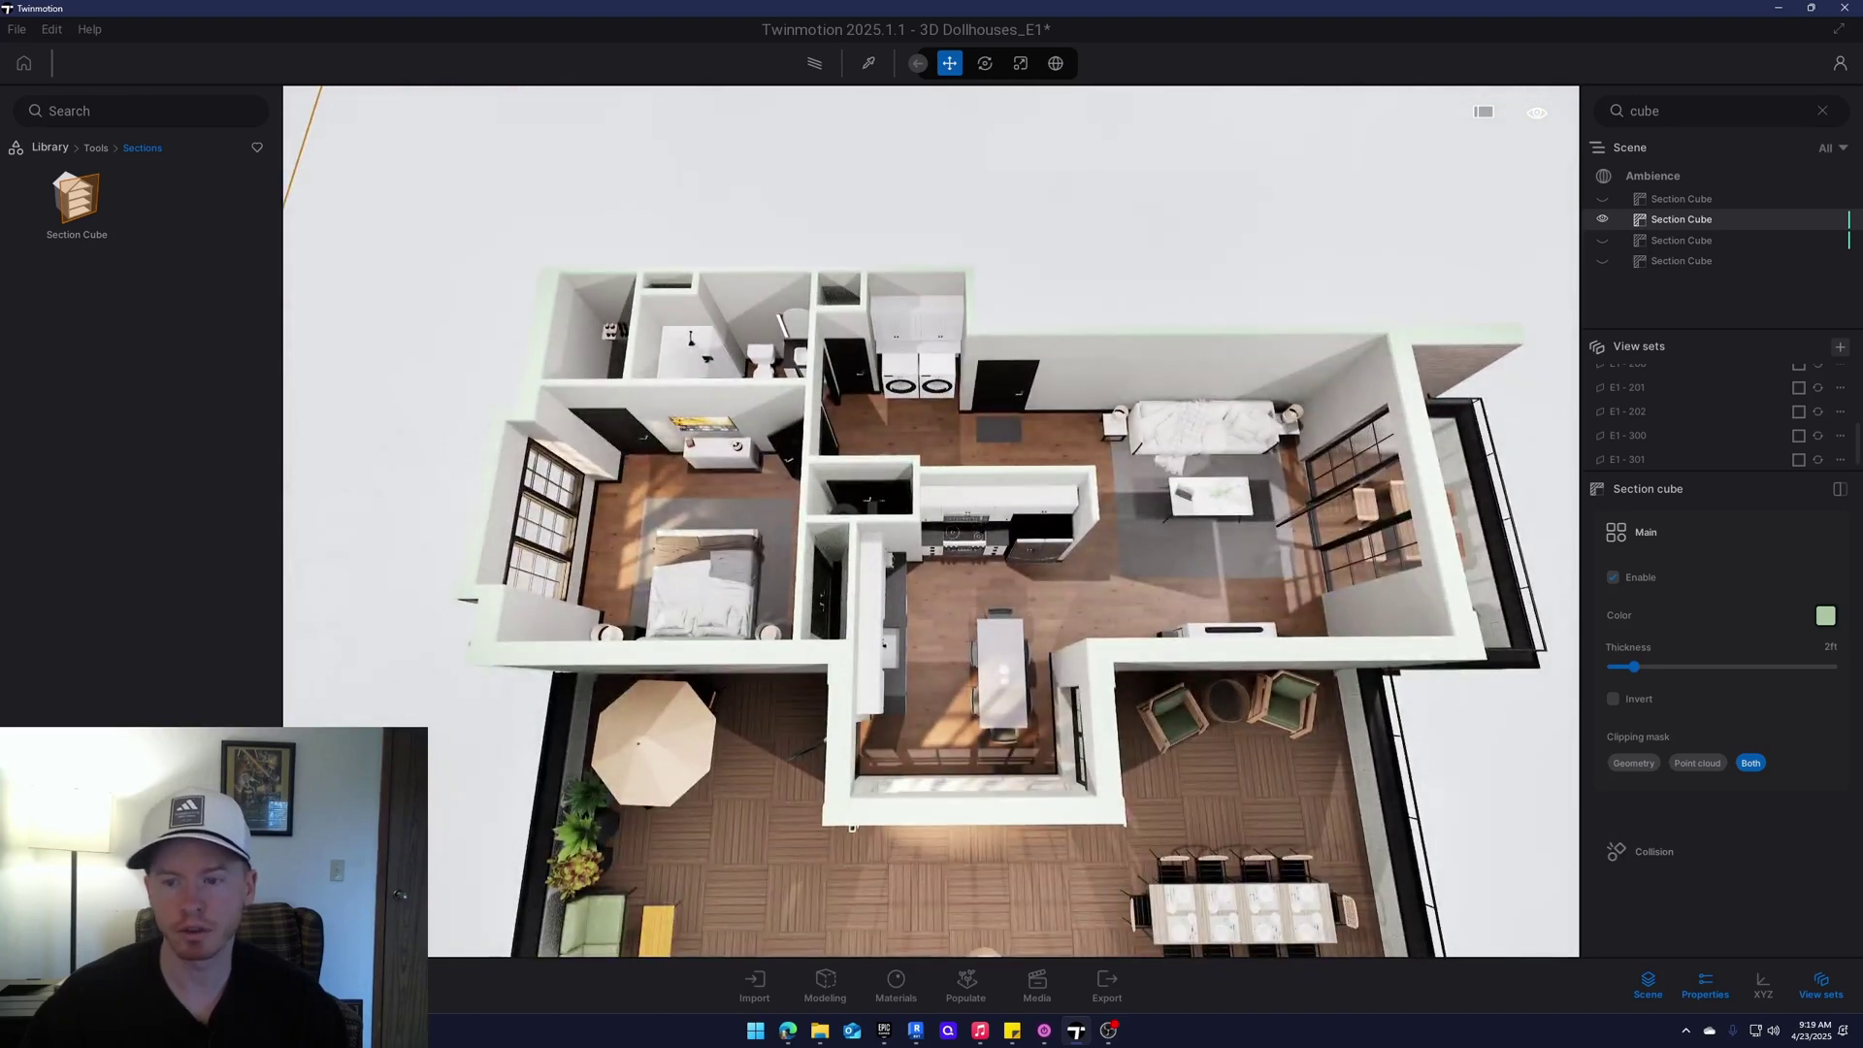
Inspect the bedroom, kitchen and living room interiors from close up and pull back above the apartment
{"action": "scroll", "coordinate": [714, 442], "scroll_direction": "up", "scroll_amount": 10}
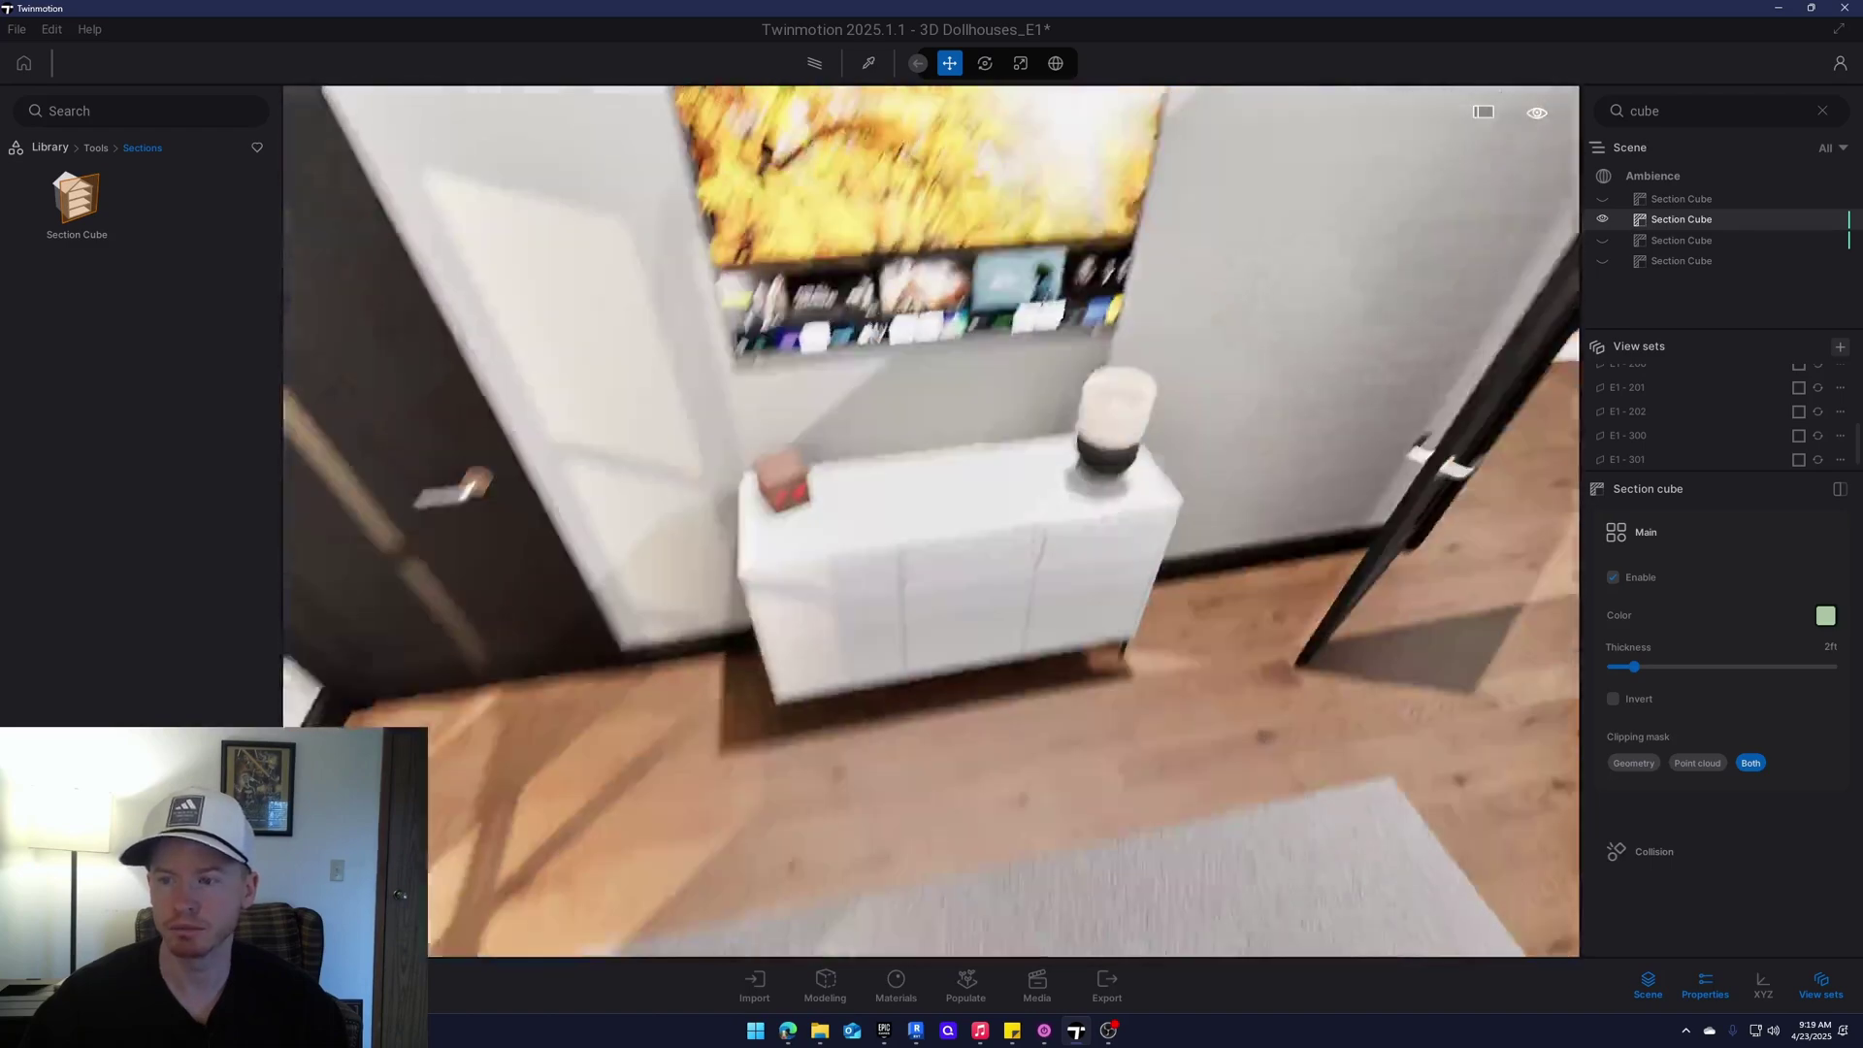
{"action": "right_click_drag", "start_coordinate": [932, 524], "coordinate": [689, 500]}
{"action": "right_click_drag", "start_coordinate": [1151, 653], "coordinate": [1139, 653]}
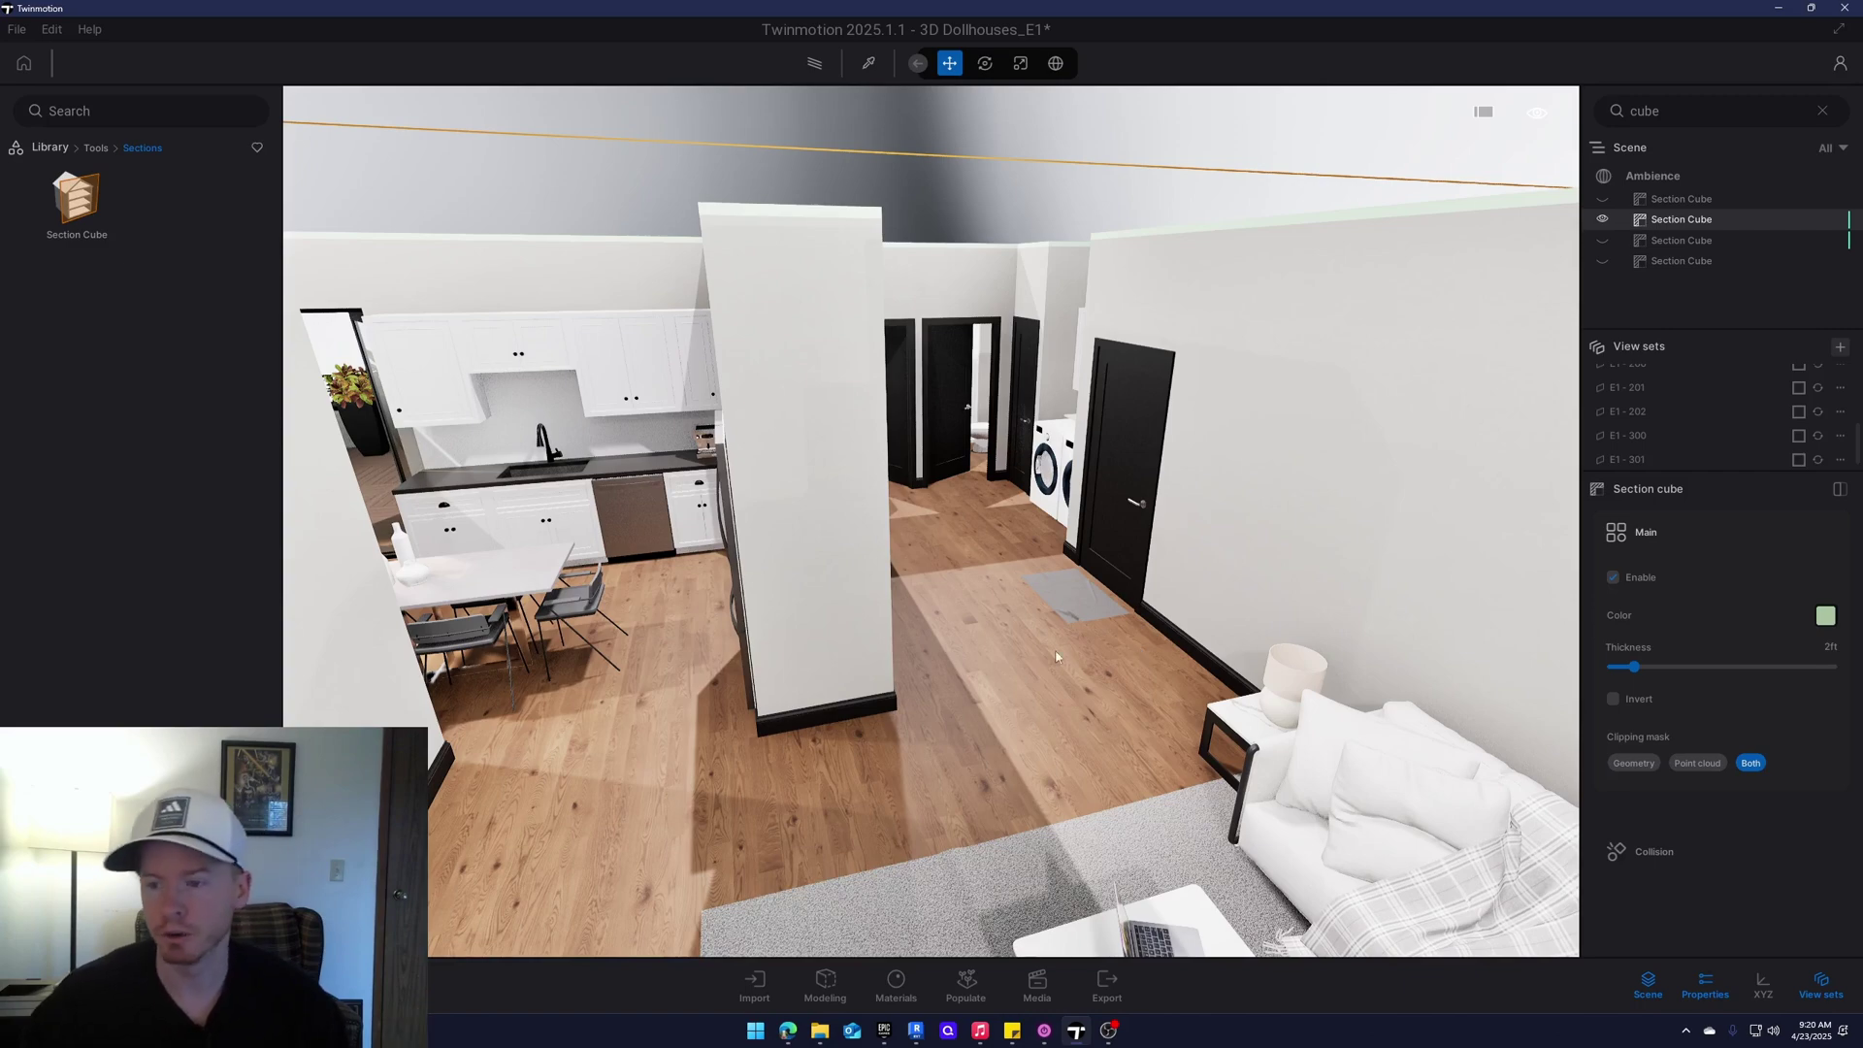
{"action": "right_click_drag", "start_coordinate": [964, 672], "coordinate": [1044, 873]}
{"action": "key", "text": "e"}
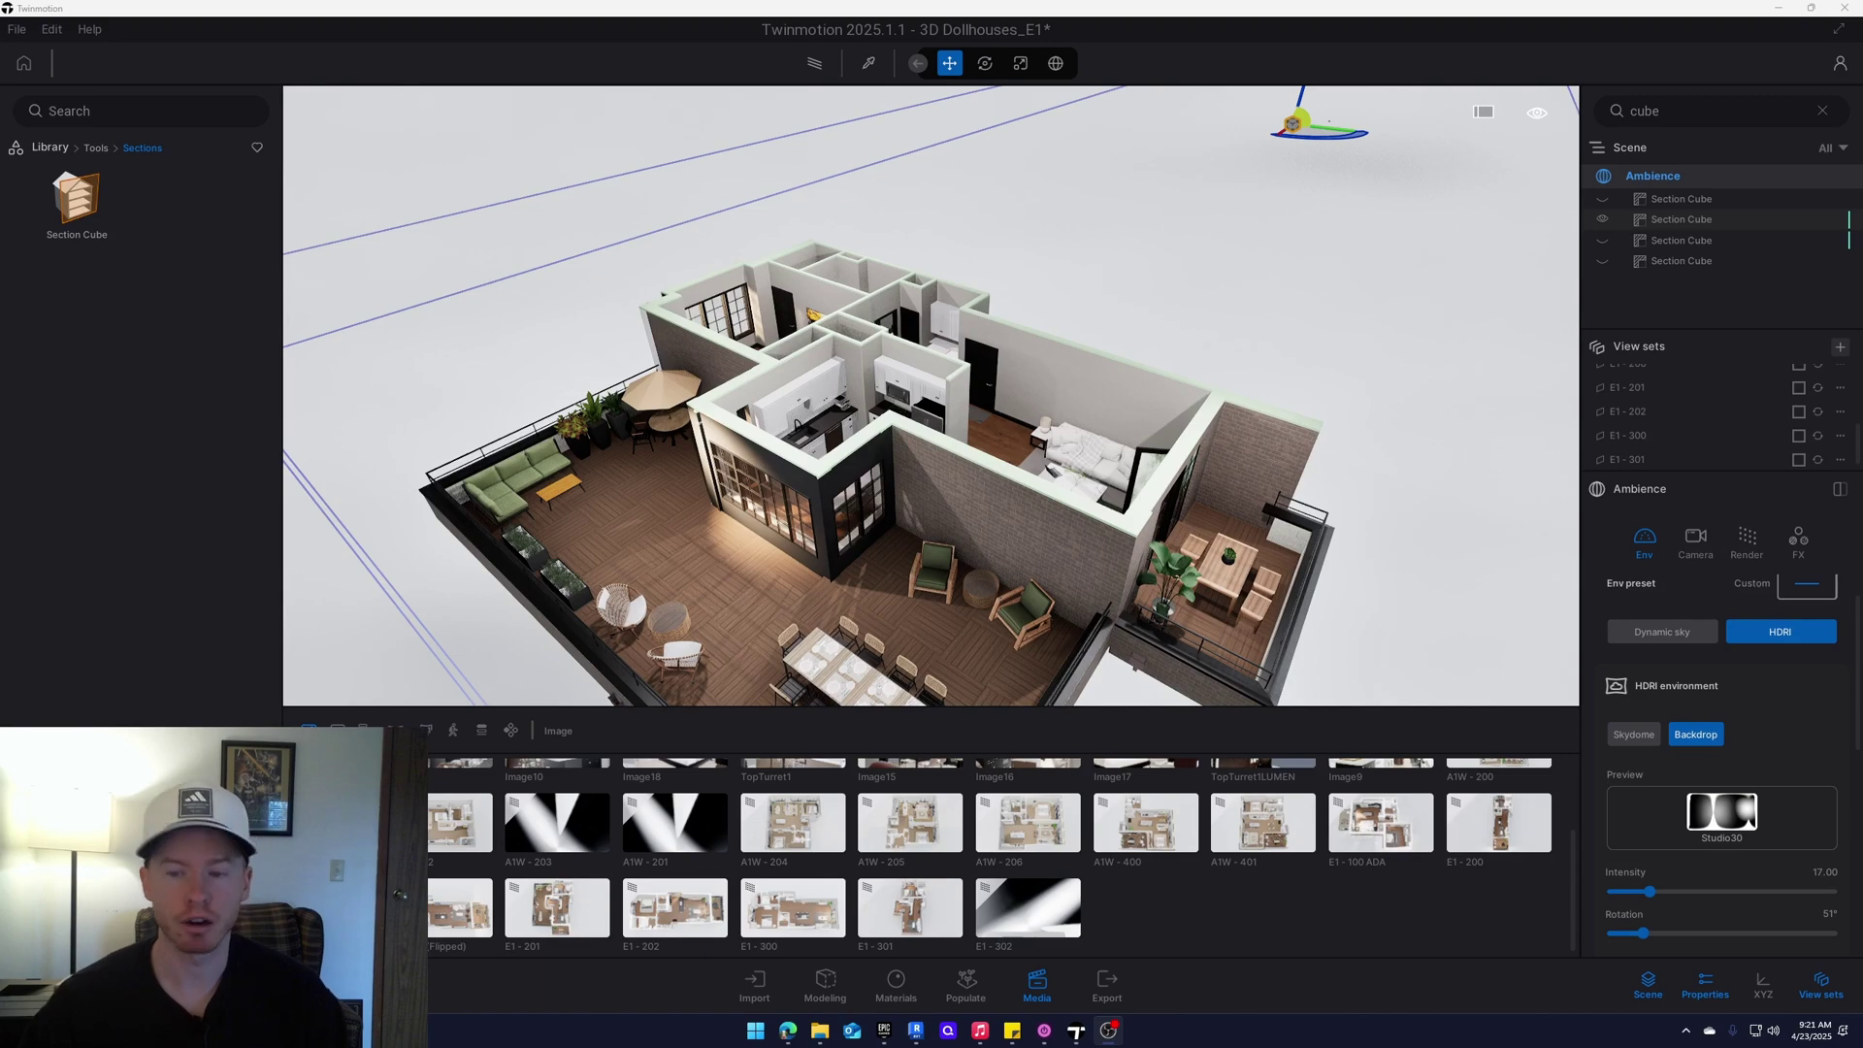
Frame the whole apartment and its terraces from above and save the view as a new image
{"action": "middle_click_drag", "start_coordinate": [789, 555], "coordinate": [1145, 636], "text": "shift"}
{"action": "scroll", "coordinate": [932, 396], "scroll_direction": "down", "scroll_amount": 2}
{"action": "middle_click_drag", "start_coordinate": [975, 437], "coordinate": [897, 386]}
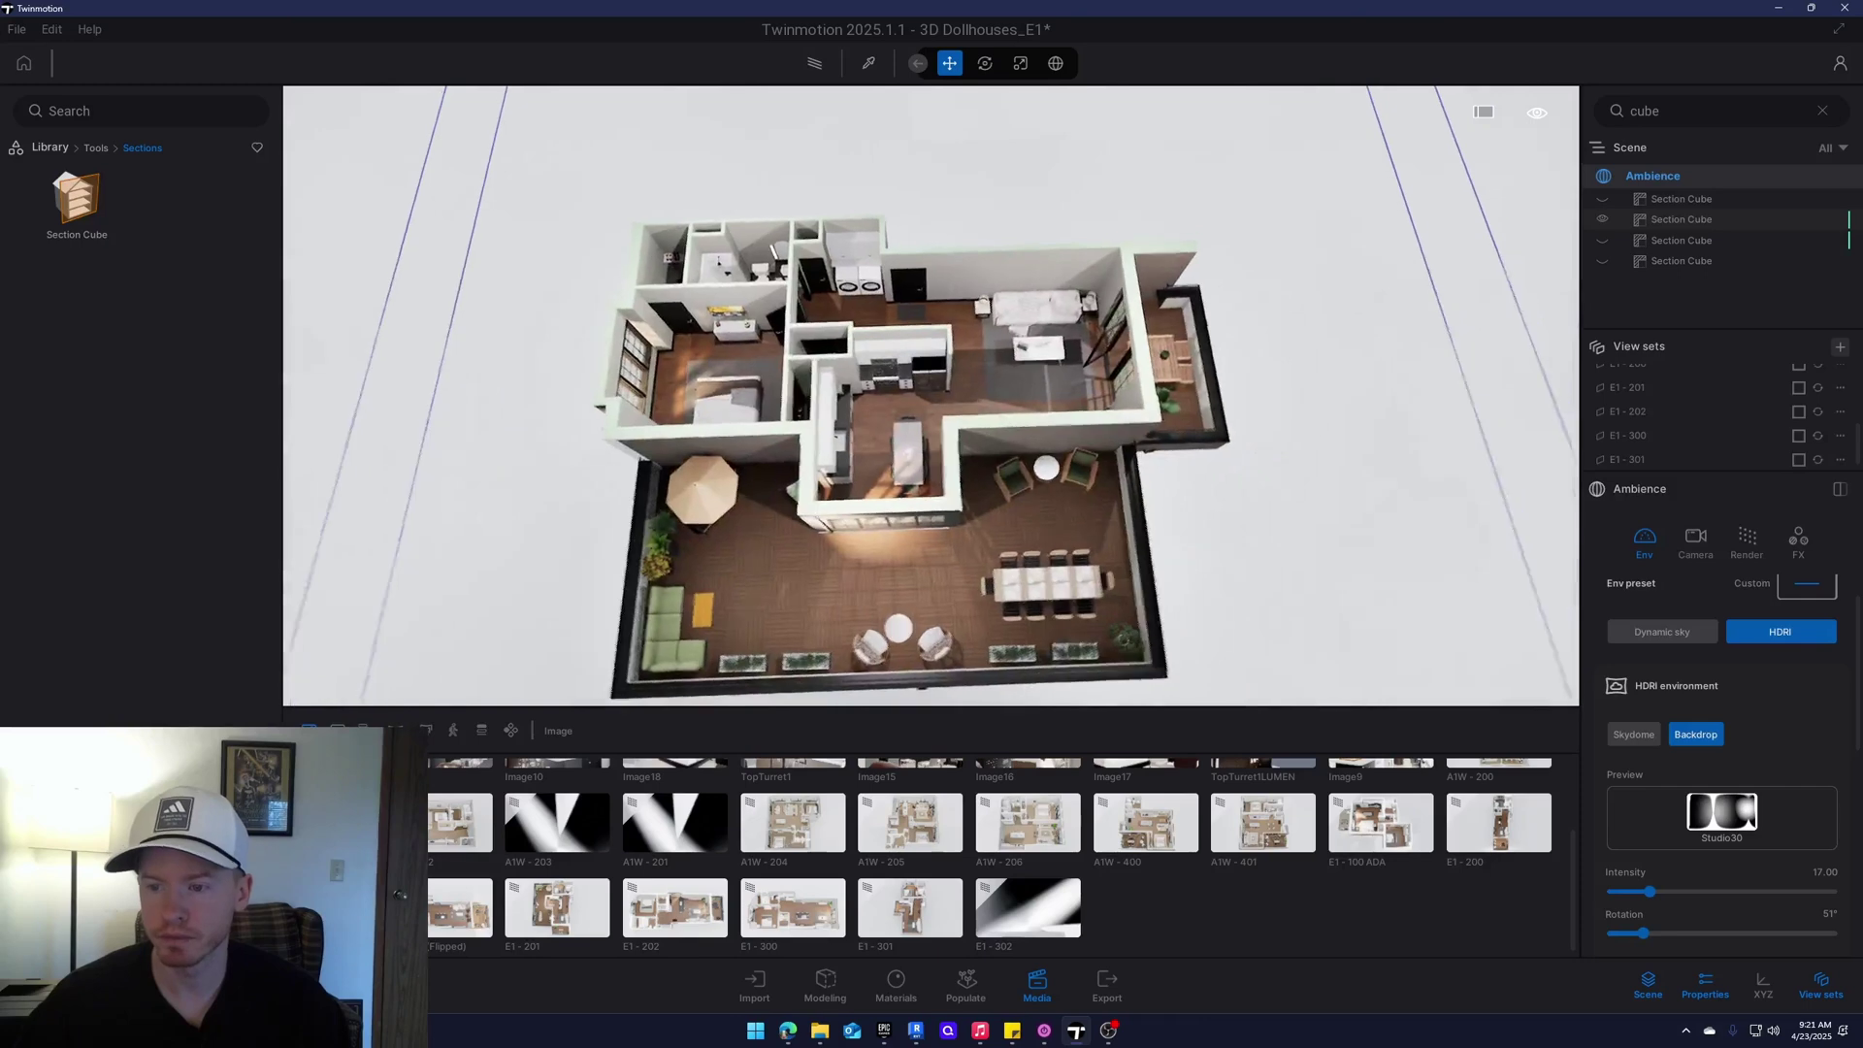
{"action": "scroll", "coordinate": [931, 396], "scroll_direction": "up", "scroll_amount": 1}
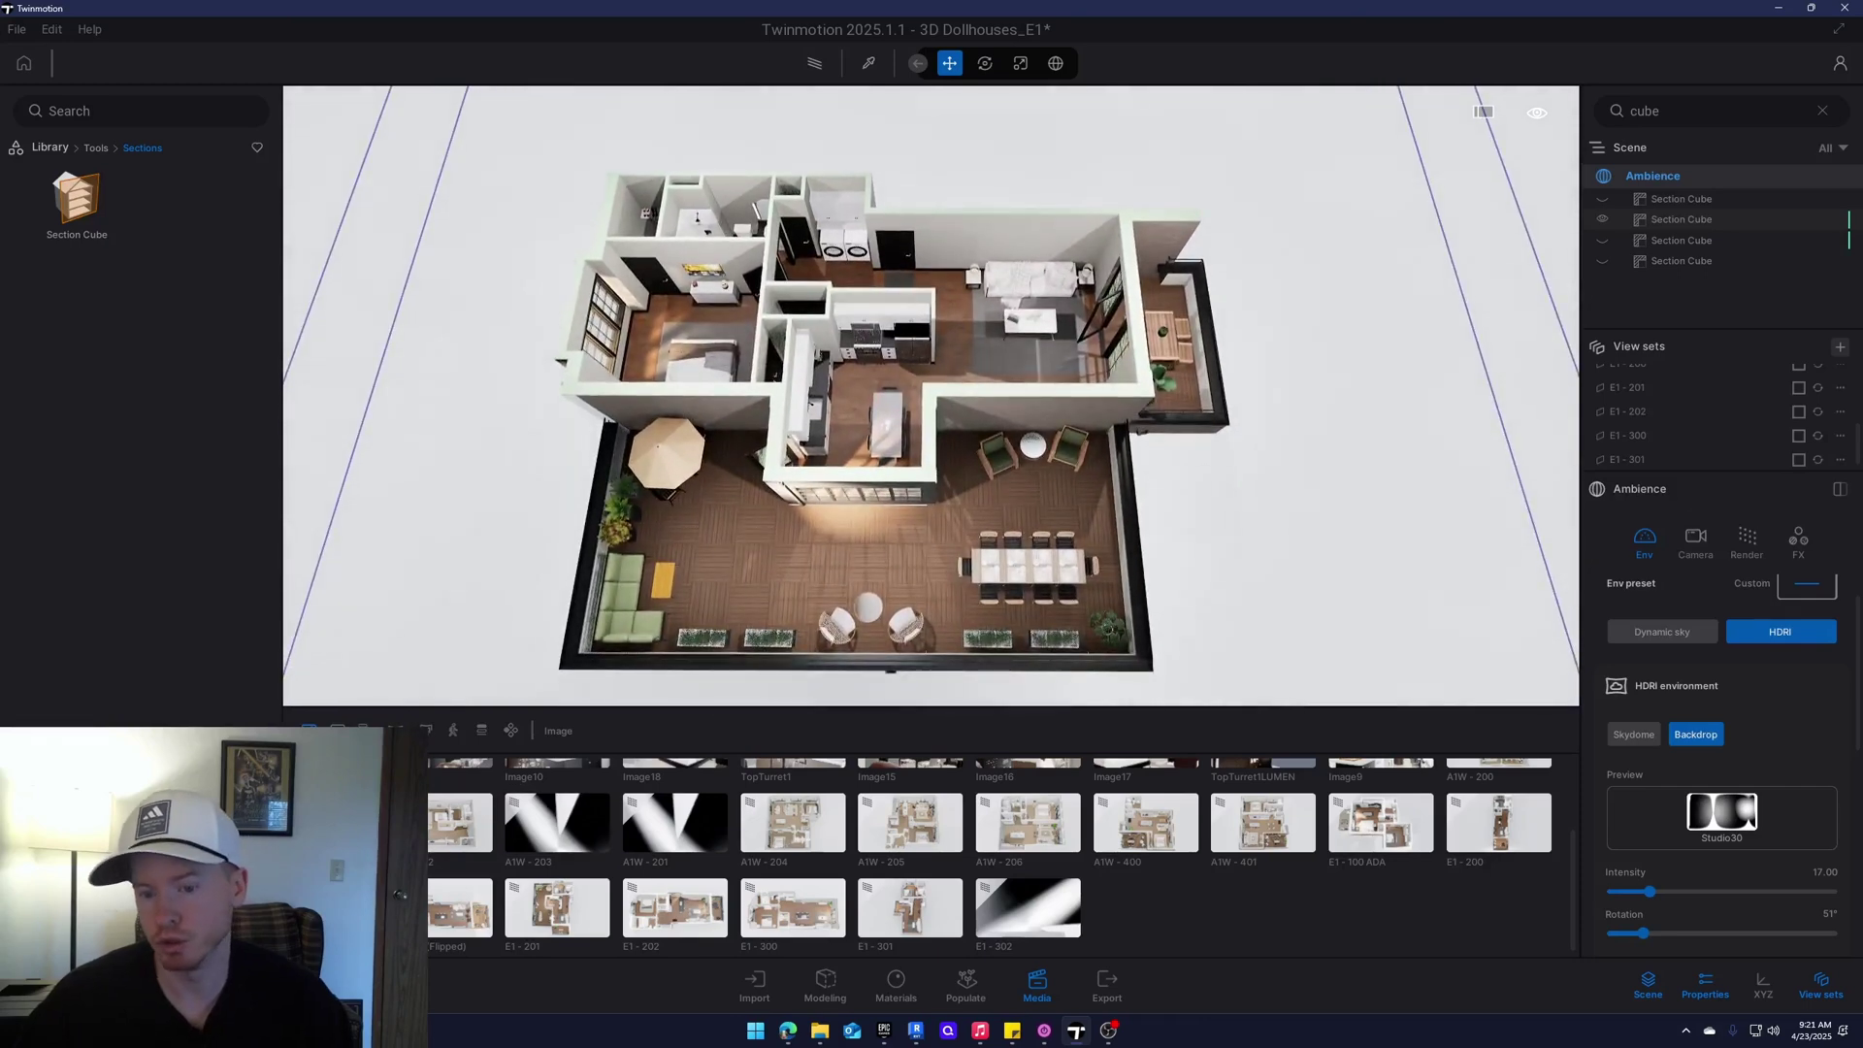
{"action": "left_click", "coordinate": [1142, 911]}
{"action": "right_click_drag", "start_coordinate": [1068, 524], "coordinate": [1058, 592]}
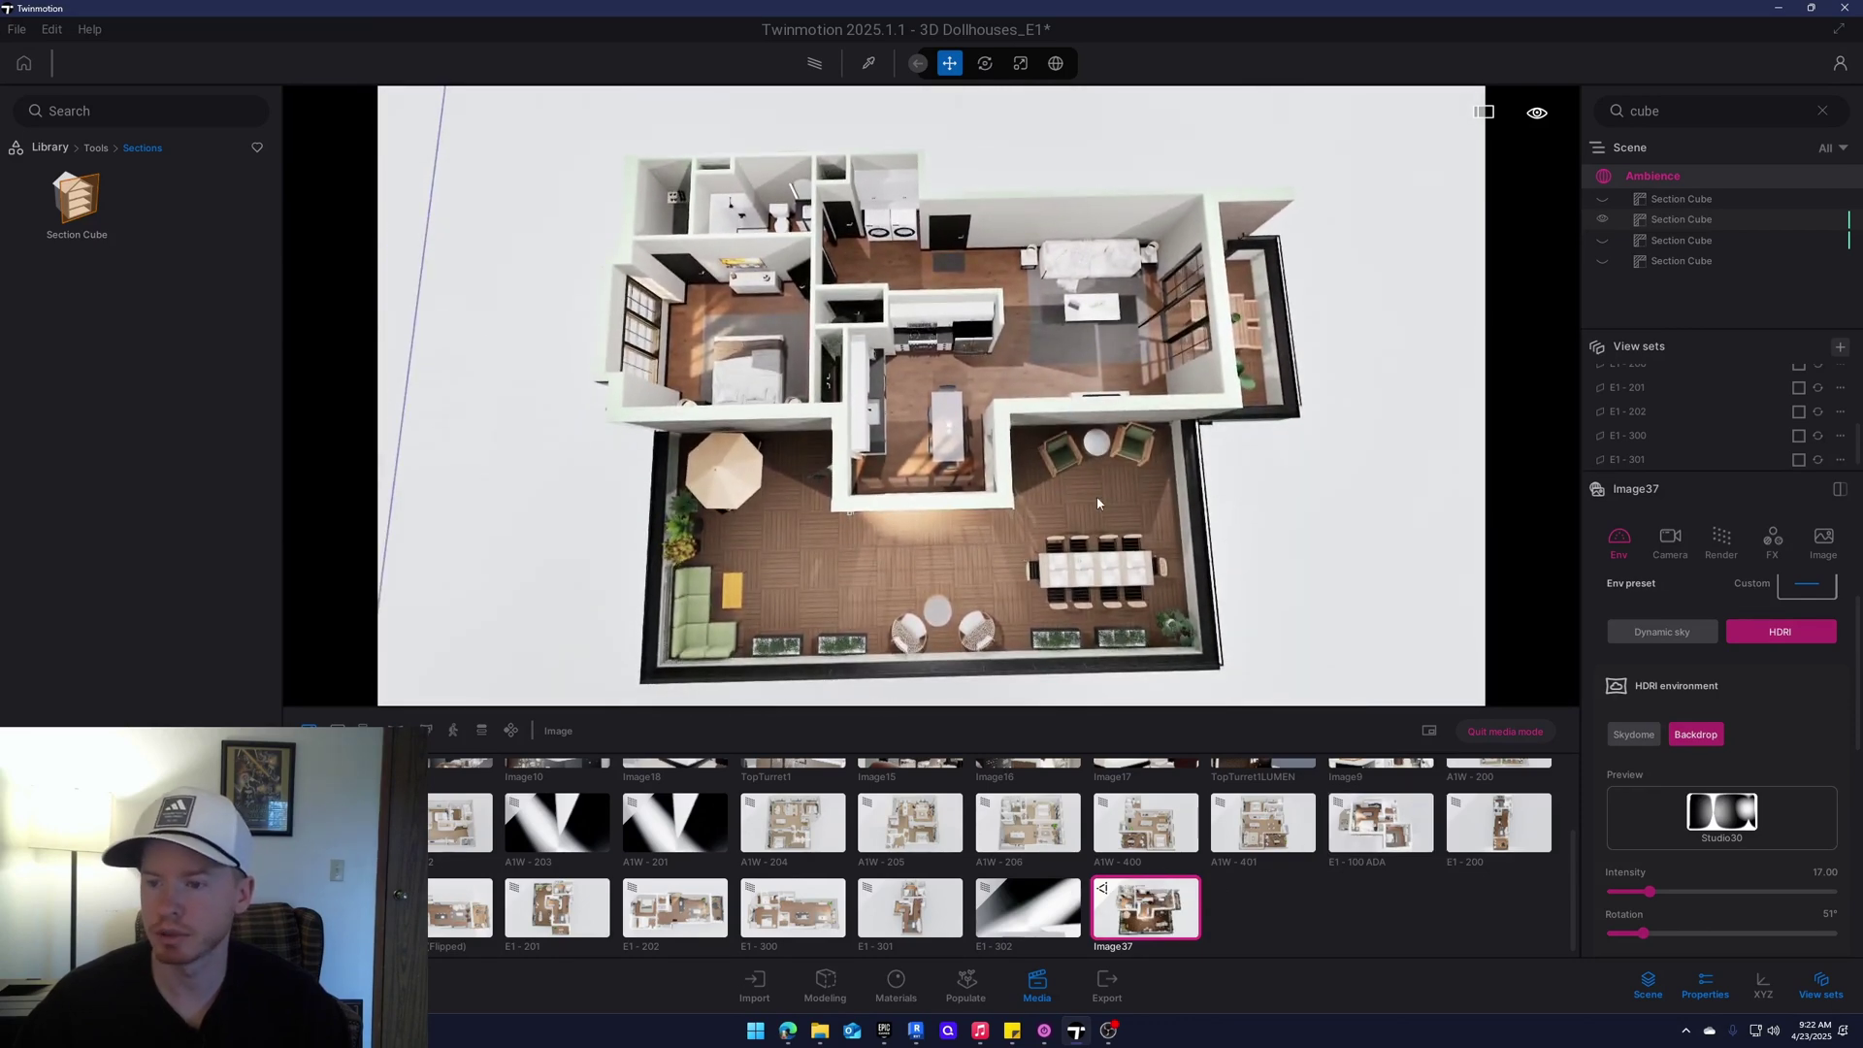
Examine the new image's camera exposure and lens settings, including the focal length
{"action": "left_click", "coordinate": [1671, 535]}
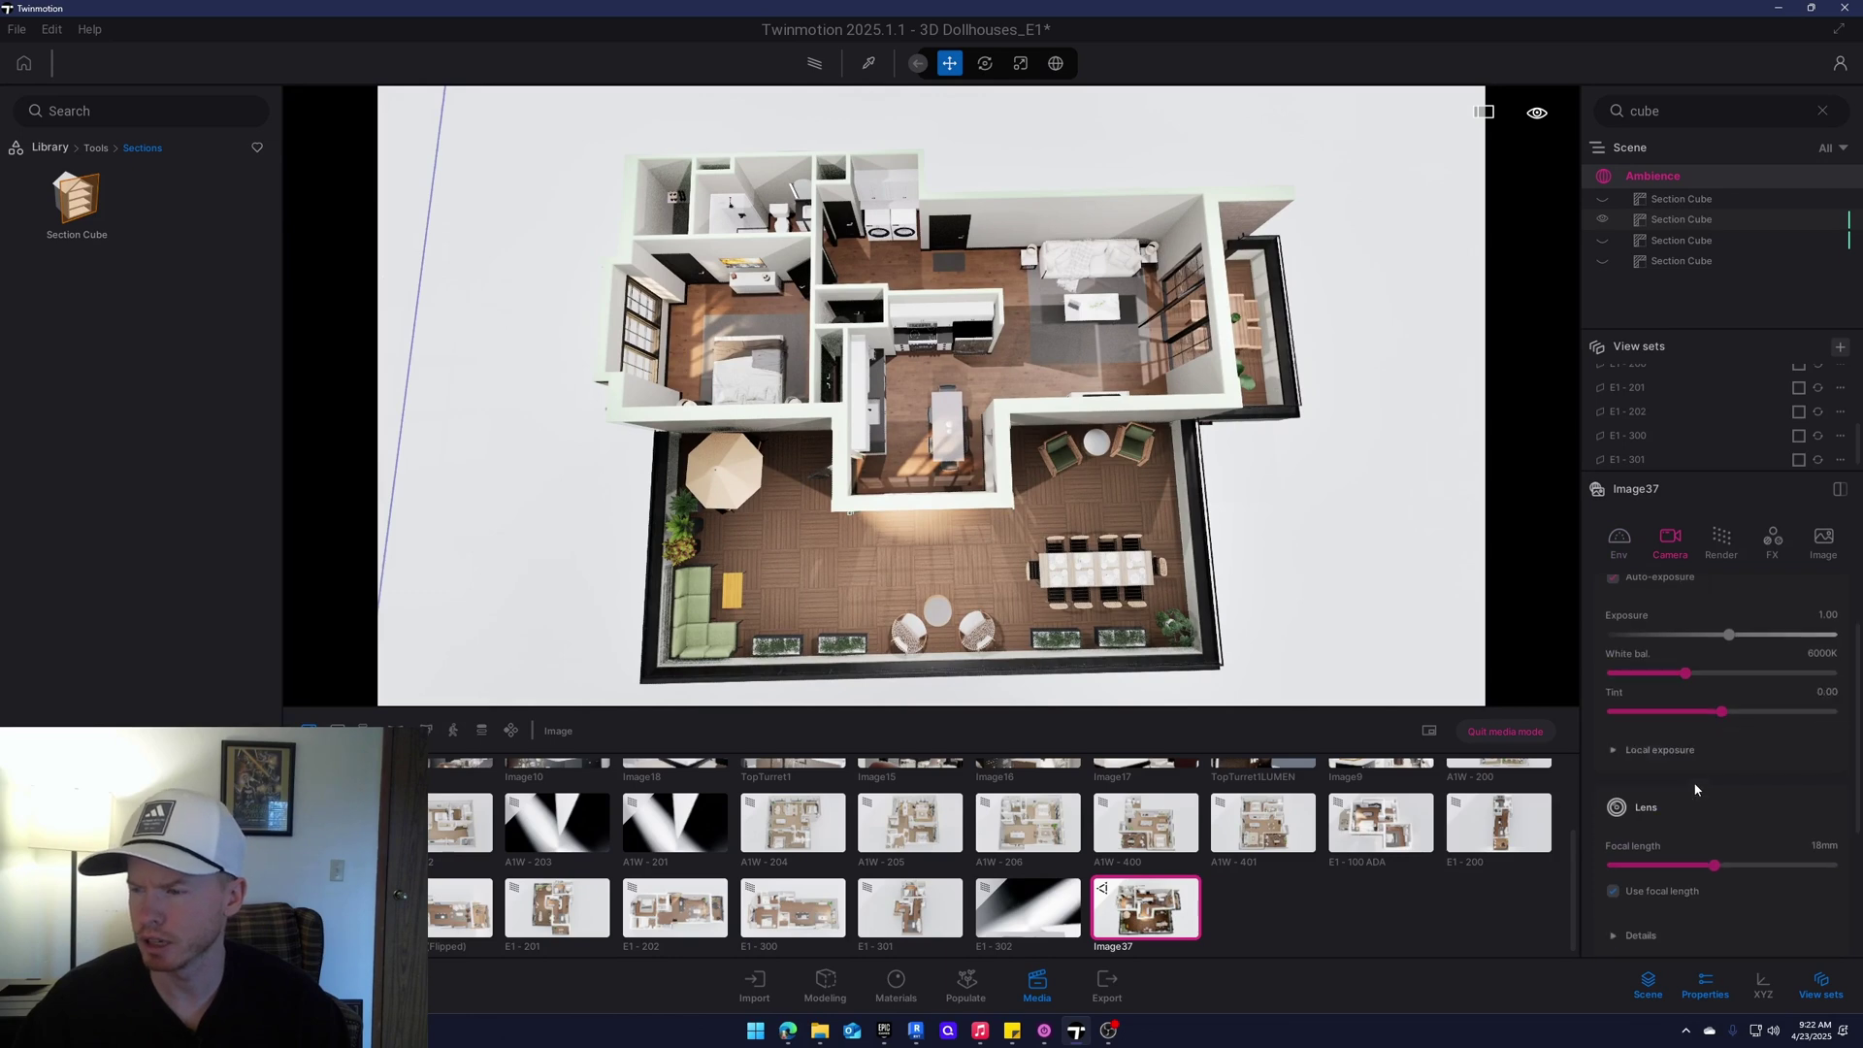
{"action": "scroll", "coordinate": [1696, 791], "scroll_direction": "down", "scroll_amount": 1}
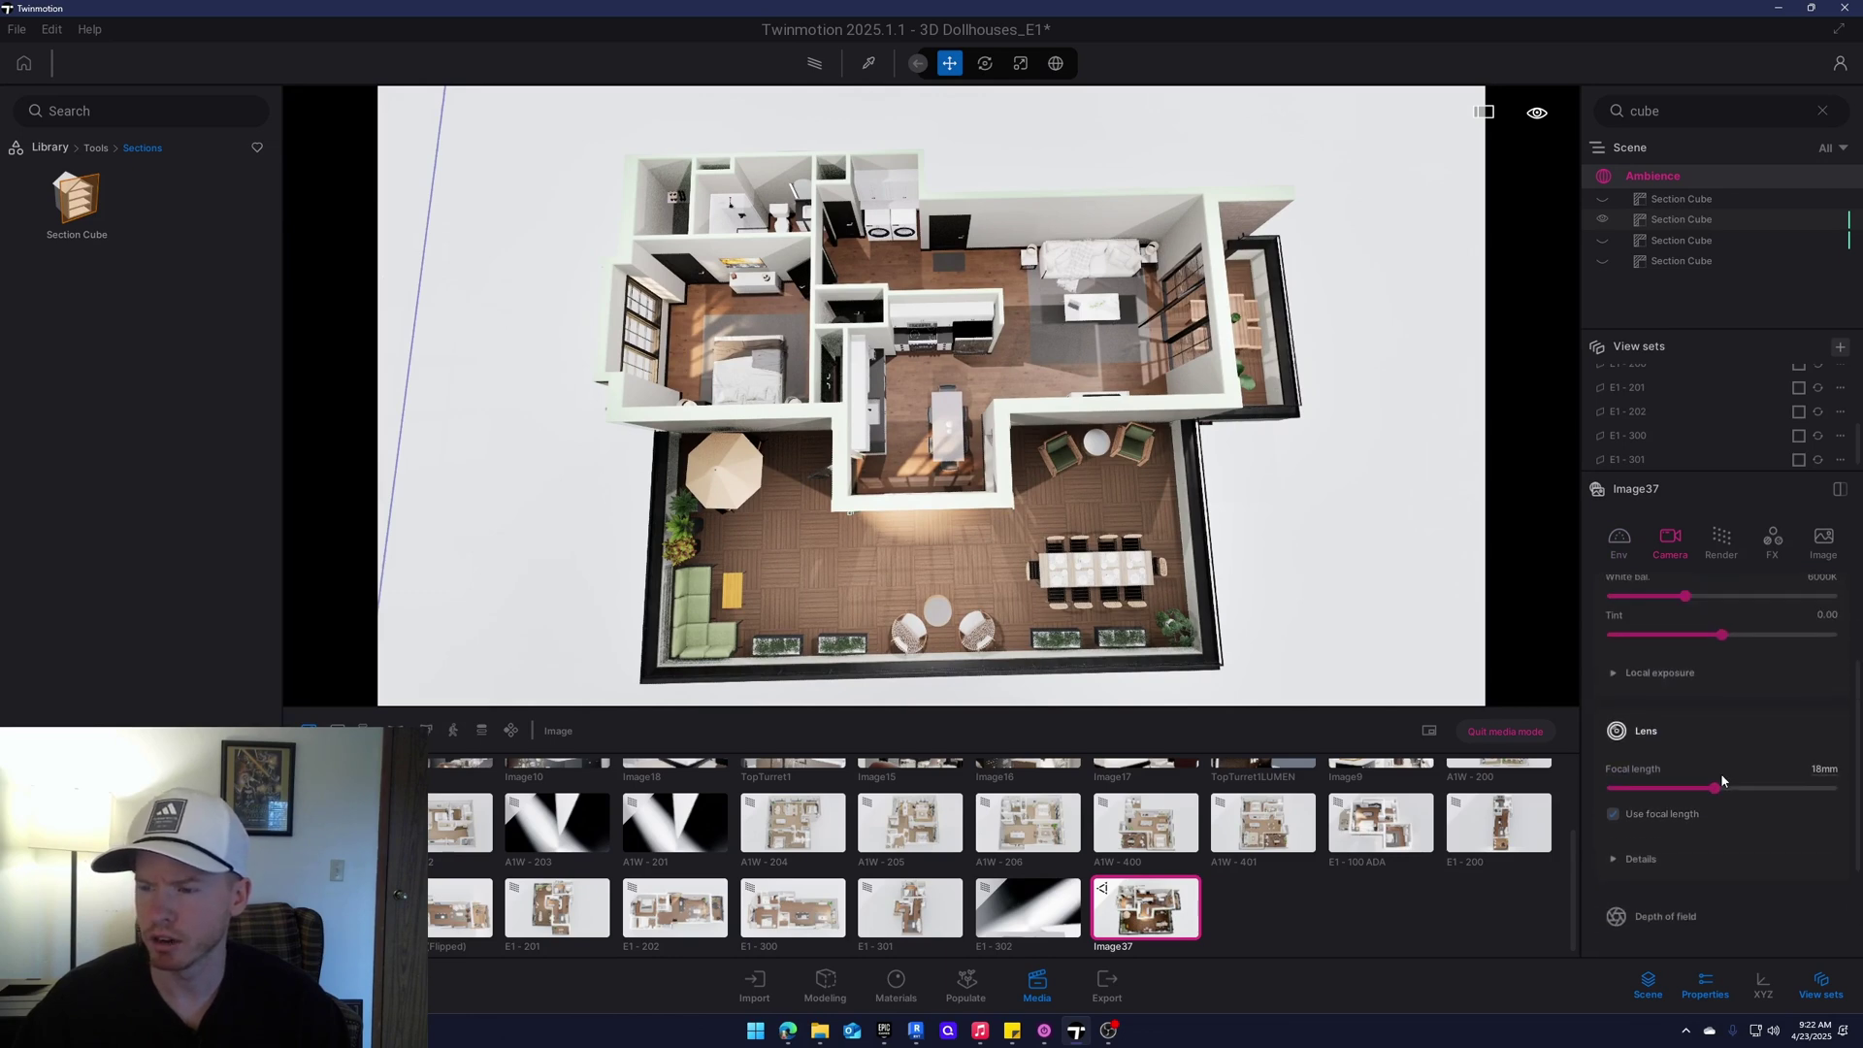
{"action": "scroll", "coordinate": [1721, 773], "scroll_direction": "up", "scroll_amount": 1}
{"action": "right_click_drag", "start_coordinate": [1189, 468], "coordinate": [1212, 484]}
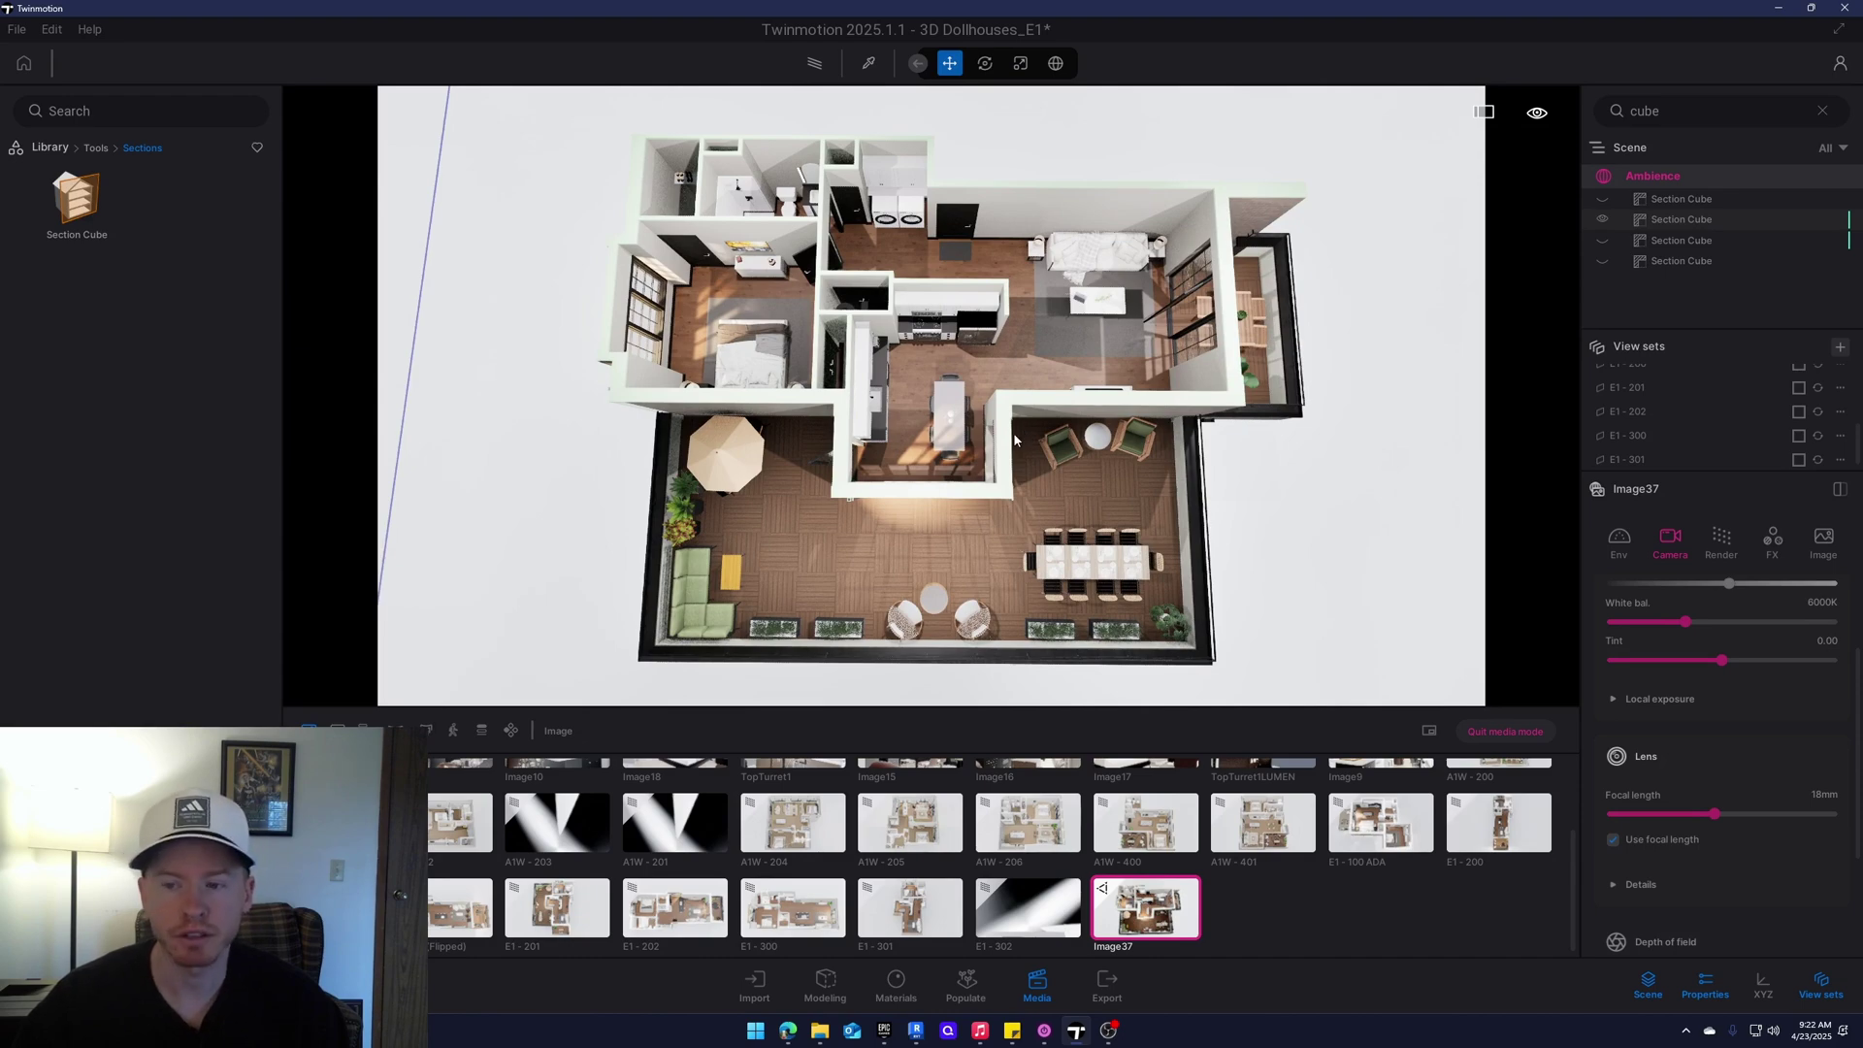
Compare the path-traced previews of the new image and E1 - 201, return to the new image, and quit media mode
{"action": "left_click", "coordinate": [1051, 585]}
{"action": "left_click", "coordinate": [1133, 928]}
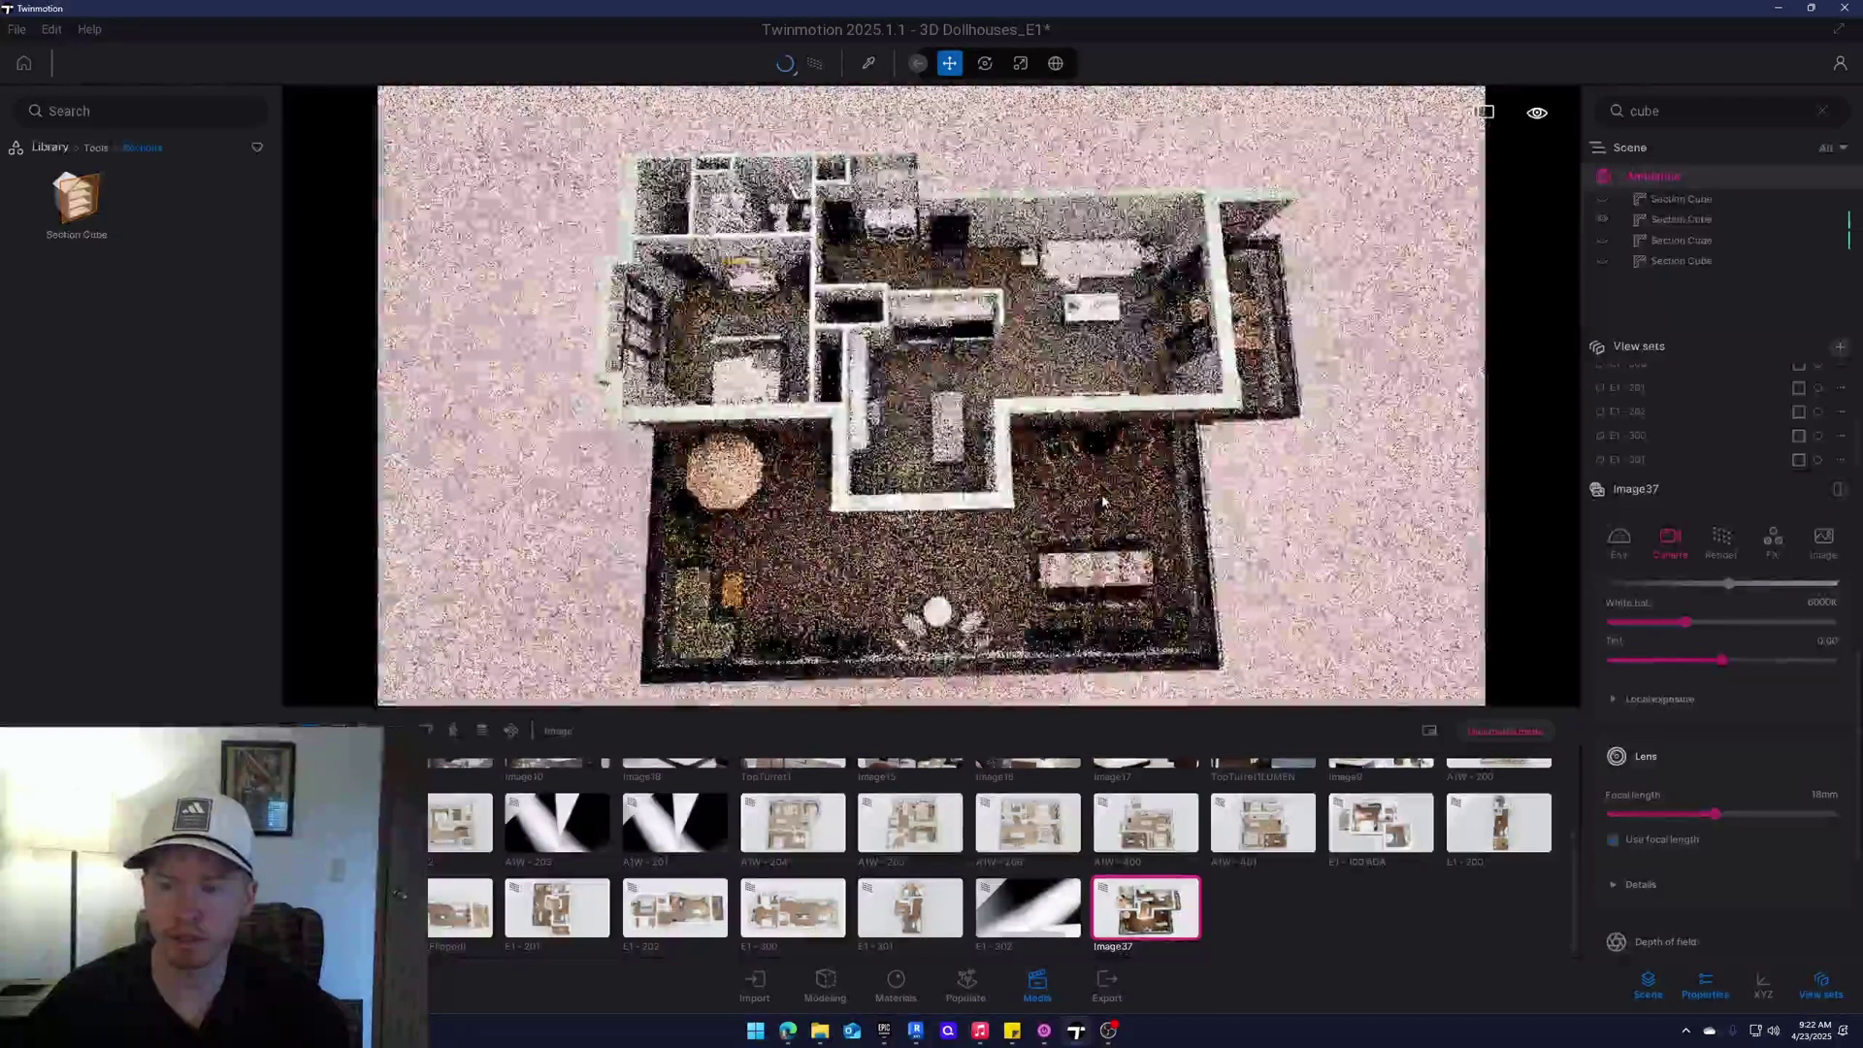
{"action": "left_click", "coordinate": [533, 923]}
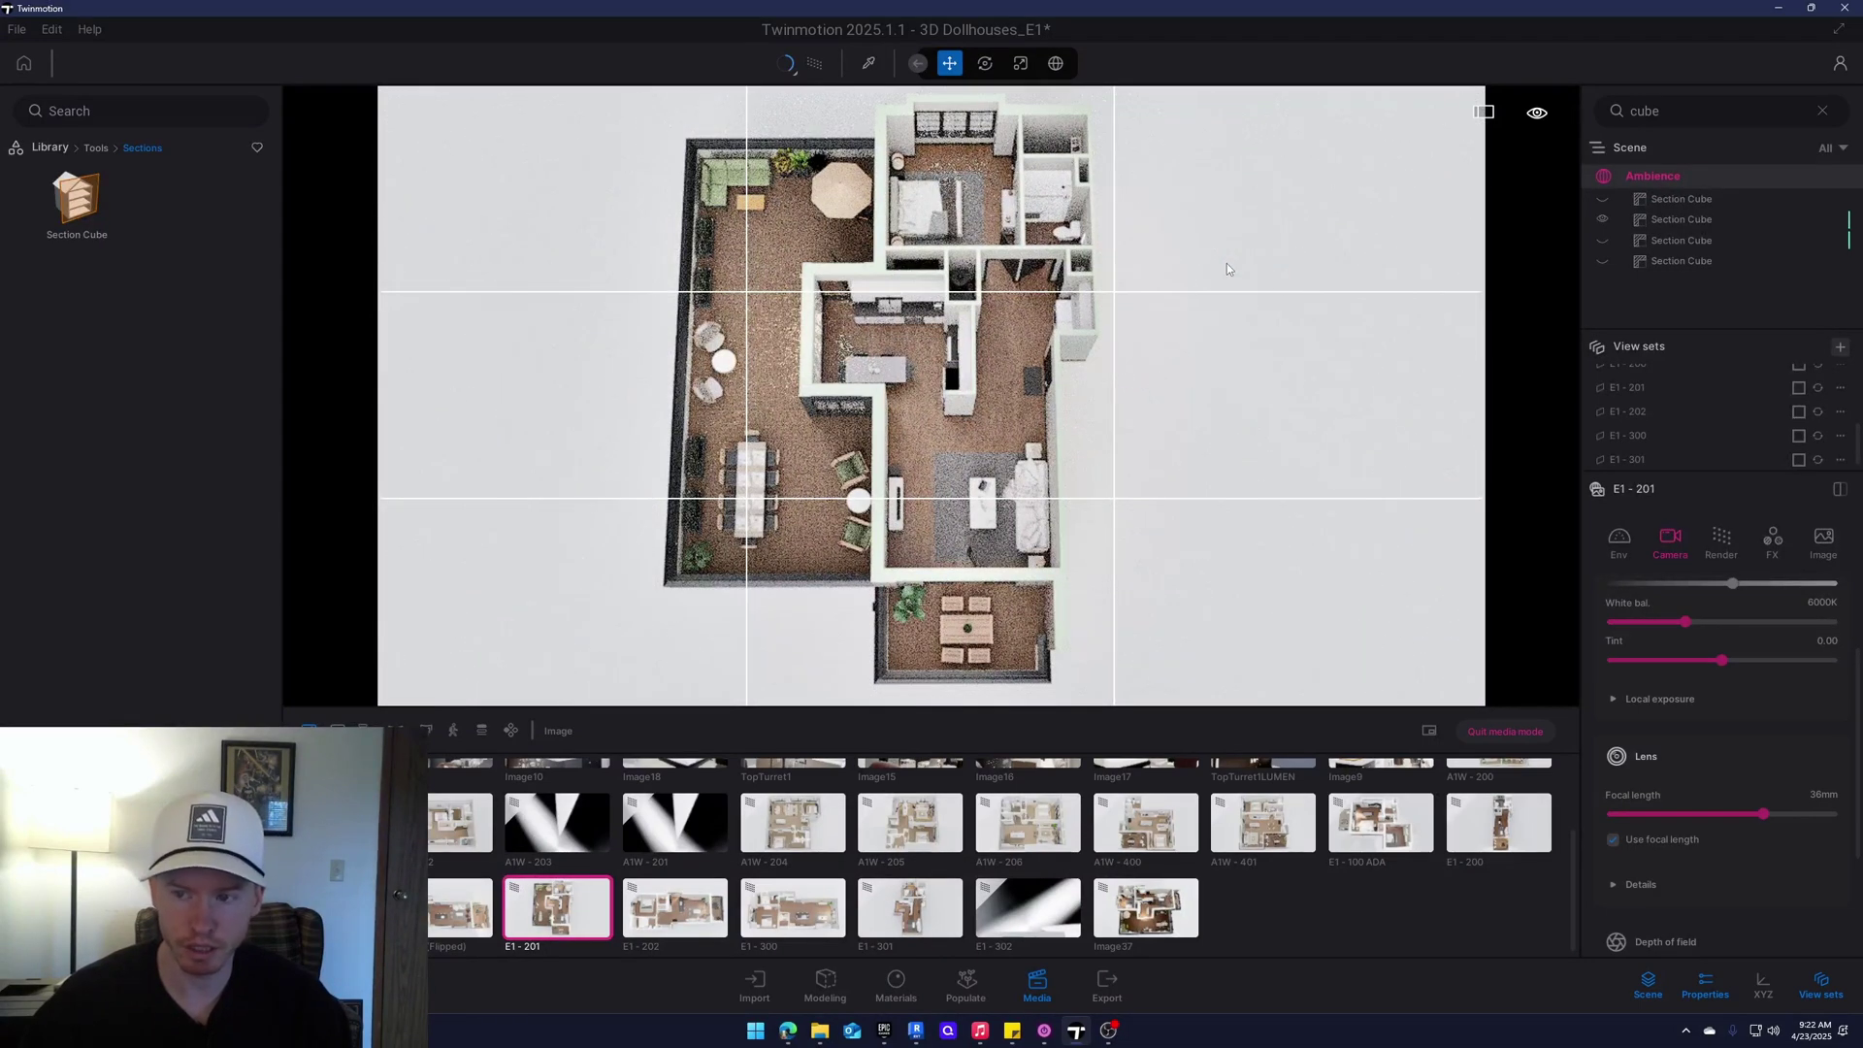
{"action": "left_click", "coordinate": [1146, 907]}
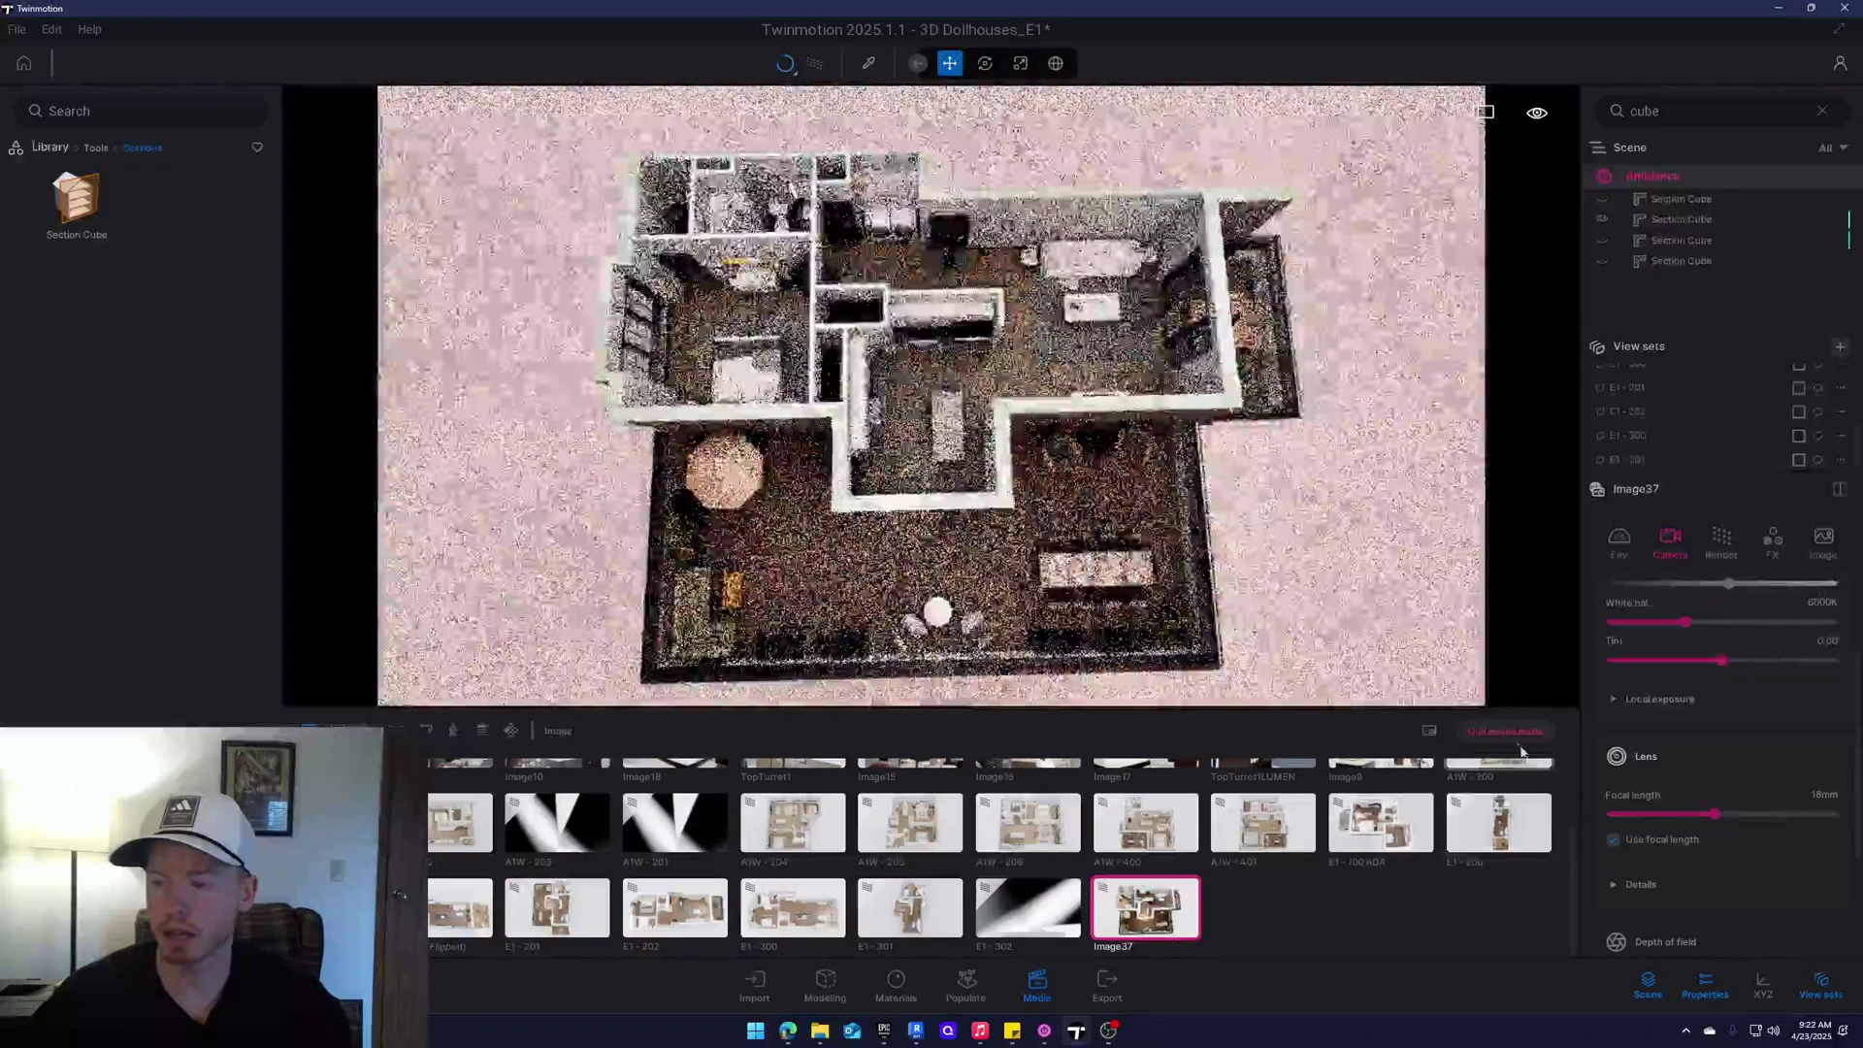
{"action": "left_click", "coordinate": [1505, 731]}
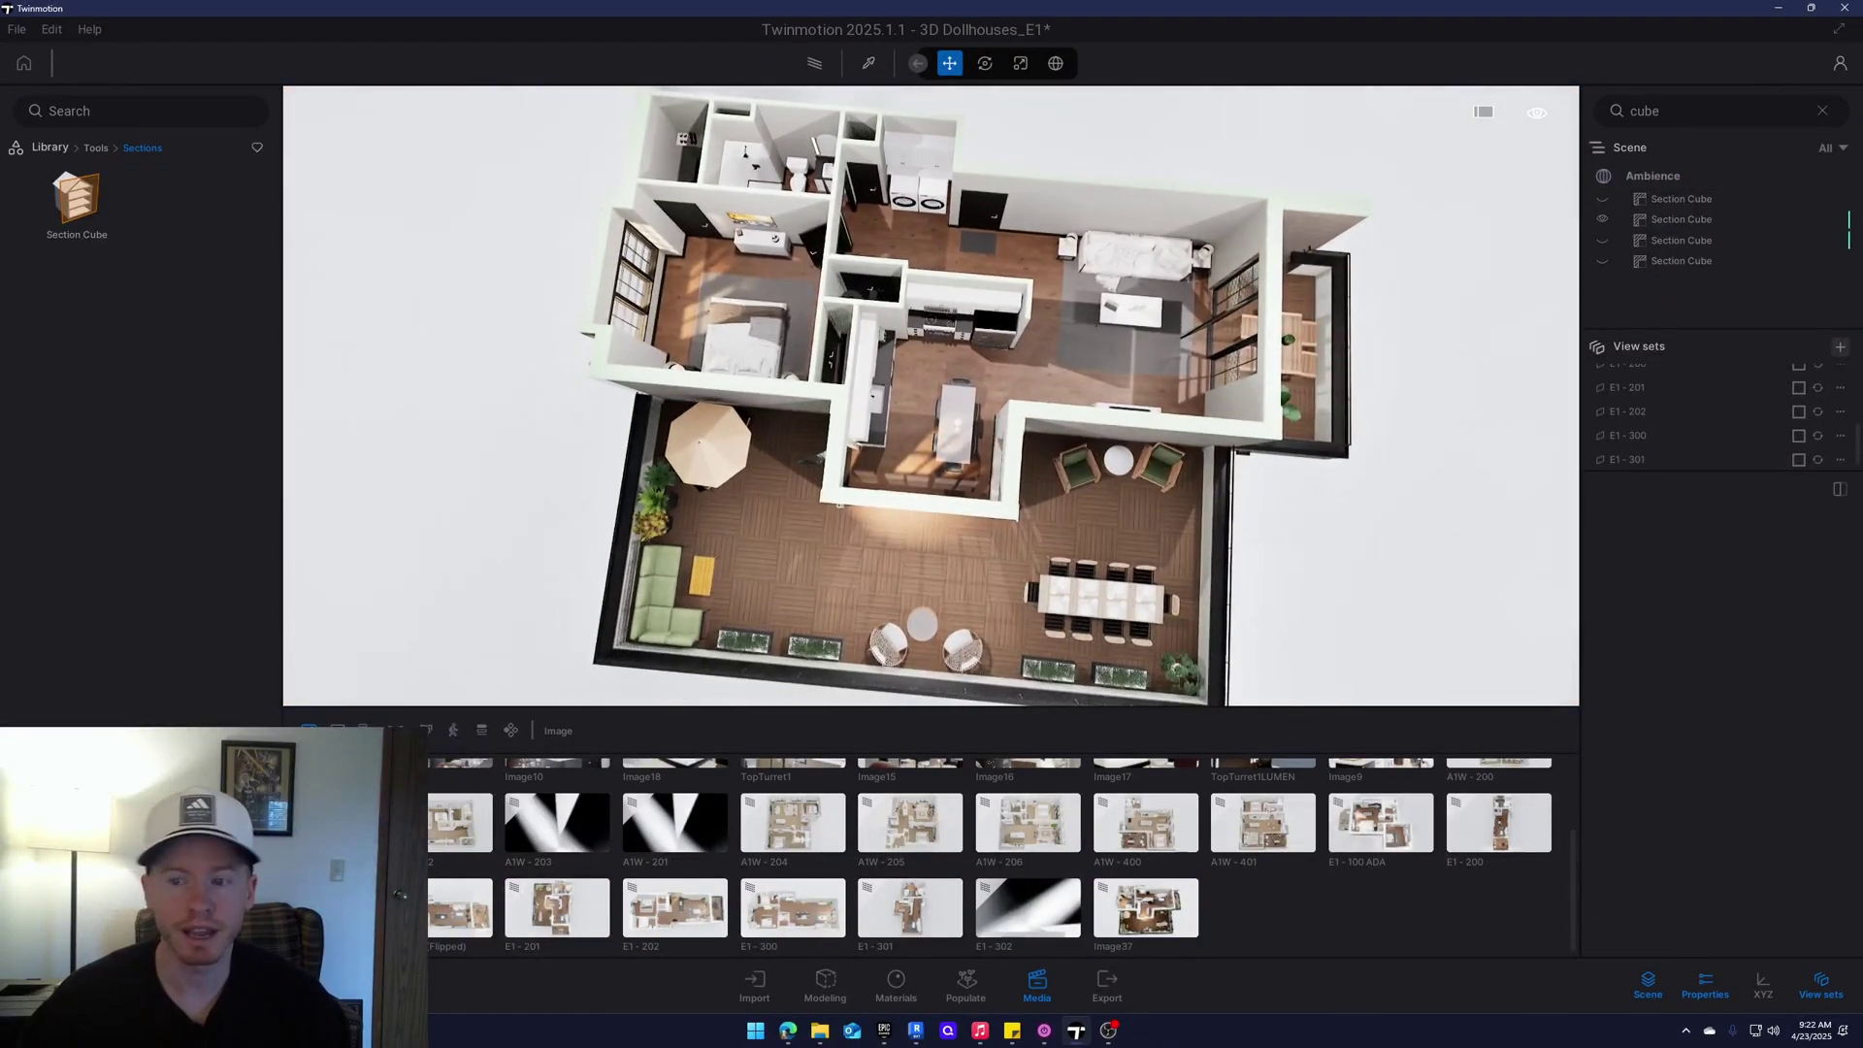
Examine the Ambience environment's HDRI backdrop settings and look at the Studio30 backdrop's horizon around the apartment
{"action": "middle_click_drag", "start_coordinate": [1116, 562], "coordinate": [1115, 515], "text": "shift"}
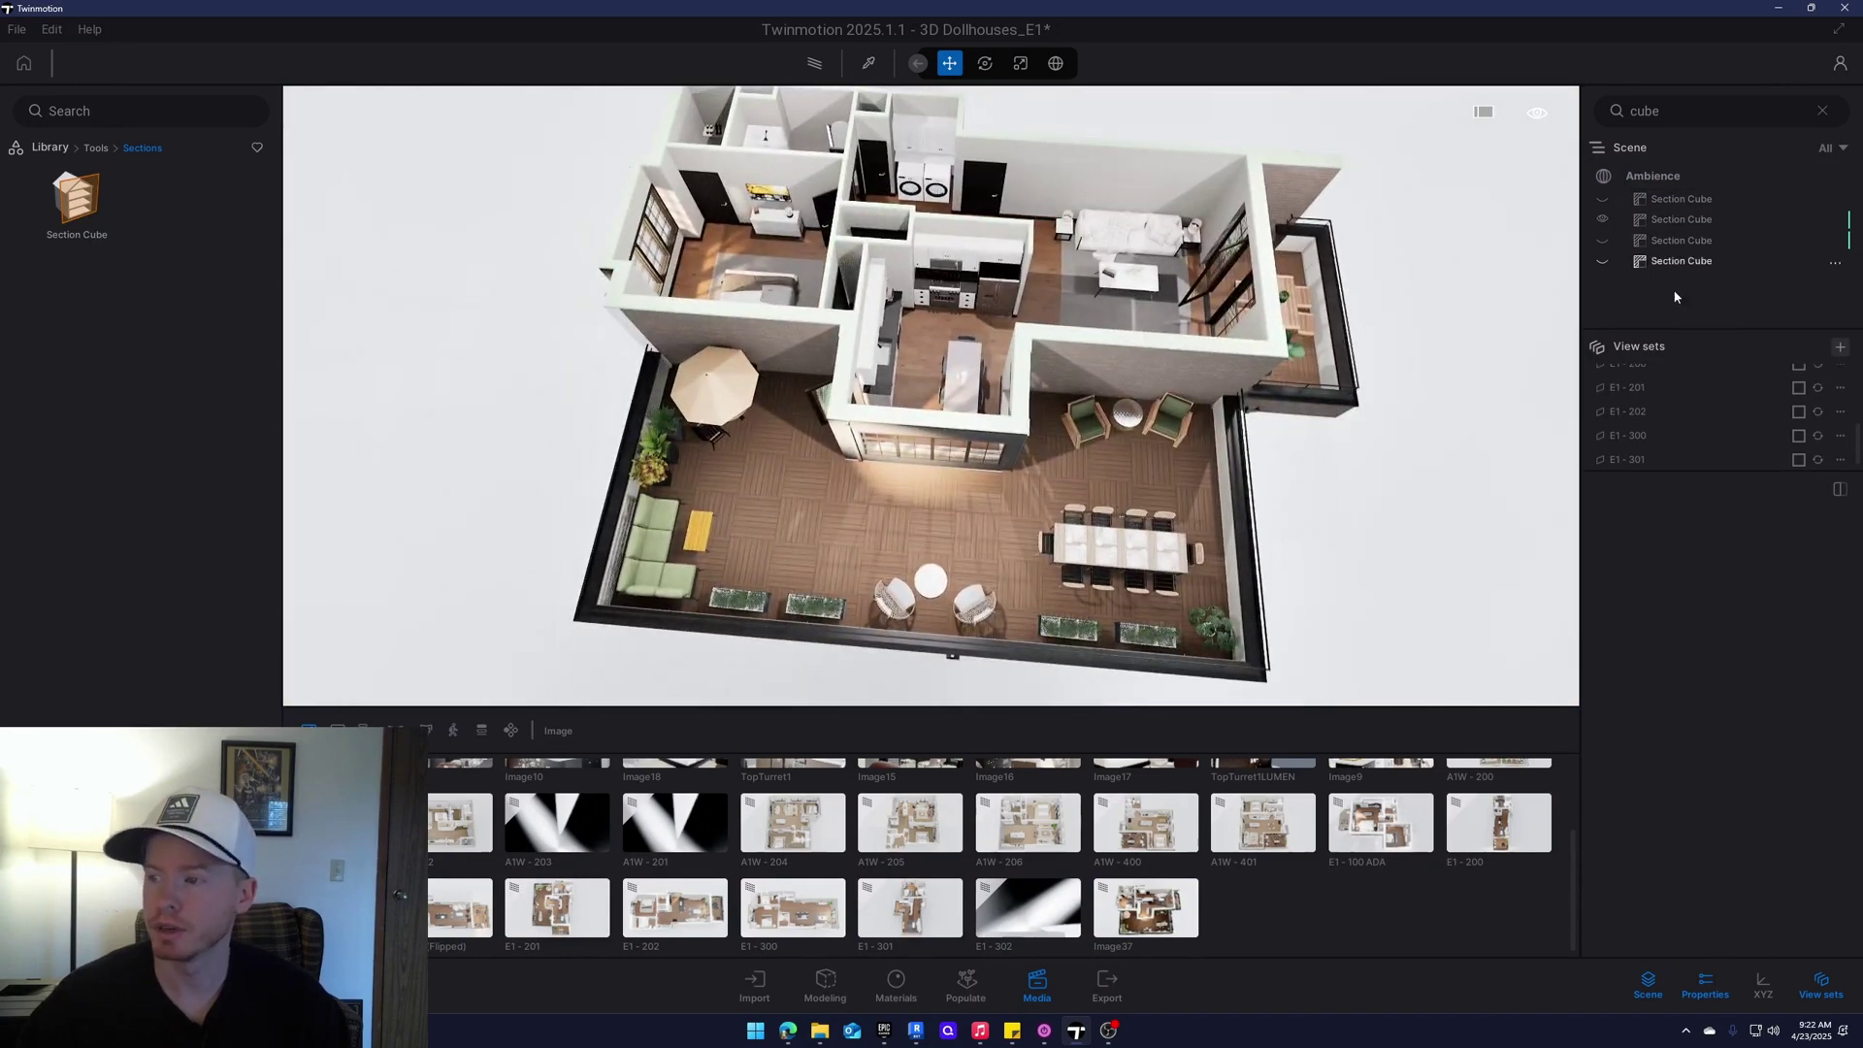
{"action": "left_click", "coordinate": [1654, 175]}
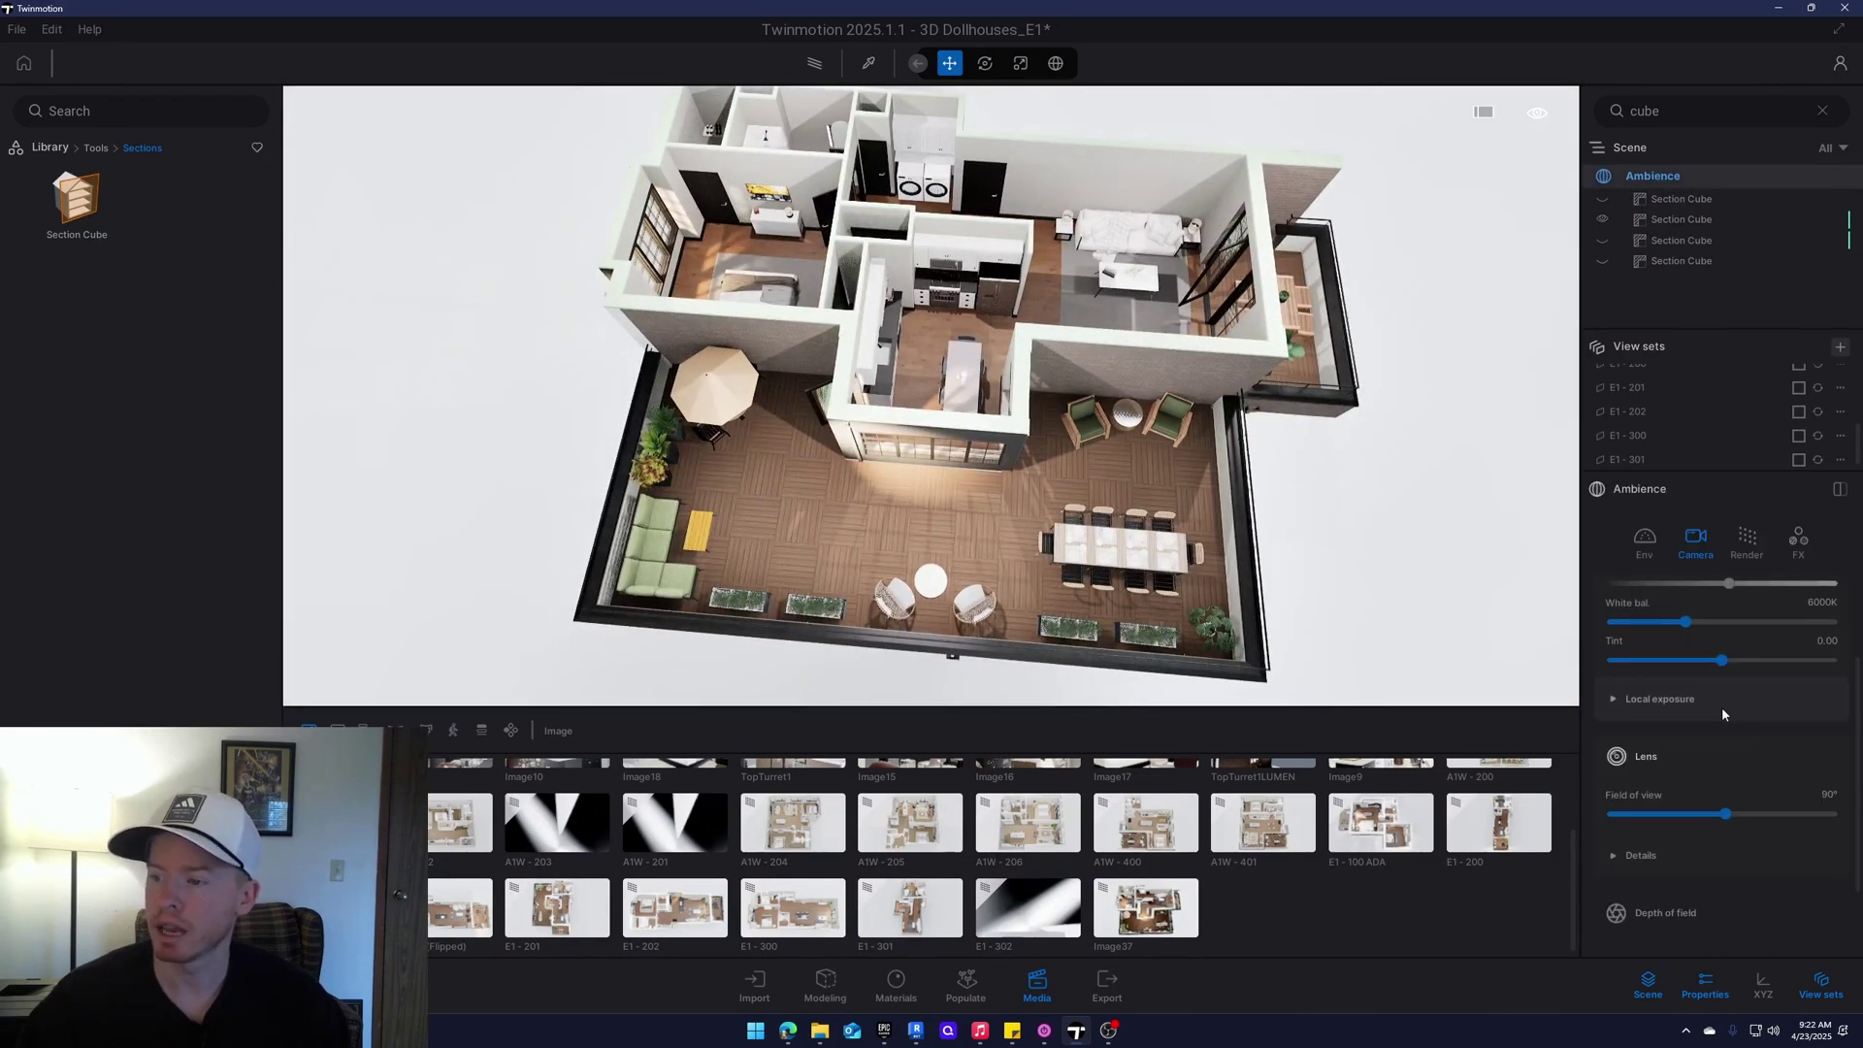
{"action": "left_click", "coordinate": [1644, 539]}
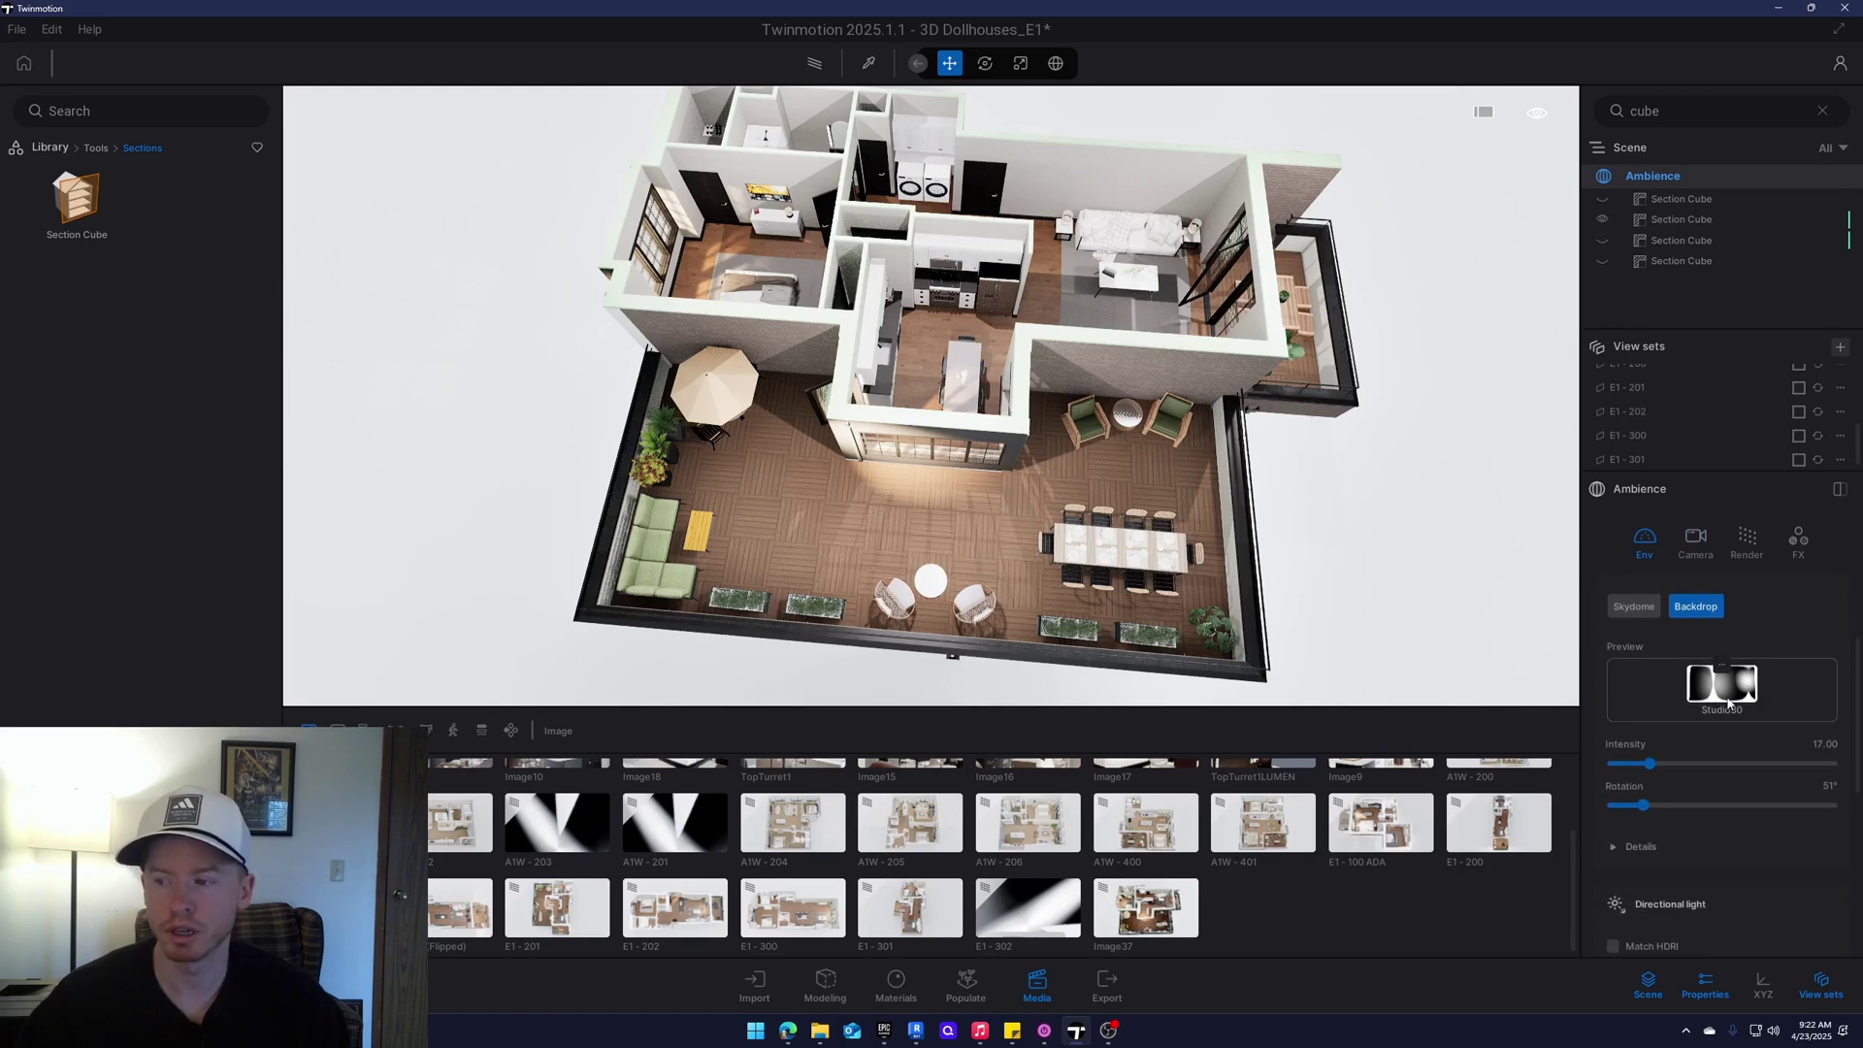
{"action": "scroll", "coordinate": [1732, 700], "scroll_direction": "up", "scroll_amount": 1}
{"action": "right_click_drag", "start_coordinate": [1347, 695], "coordinate": [1514, 466]}
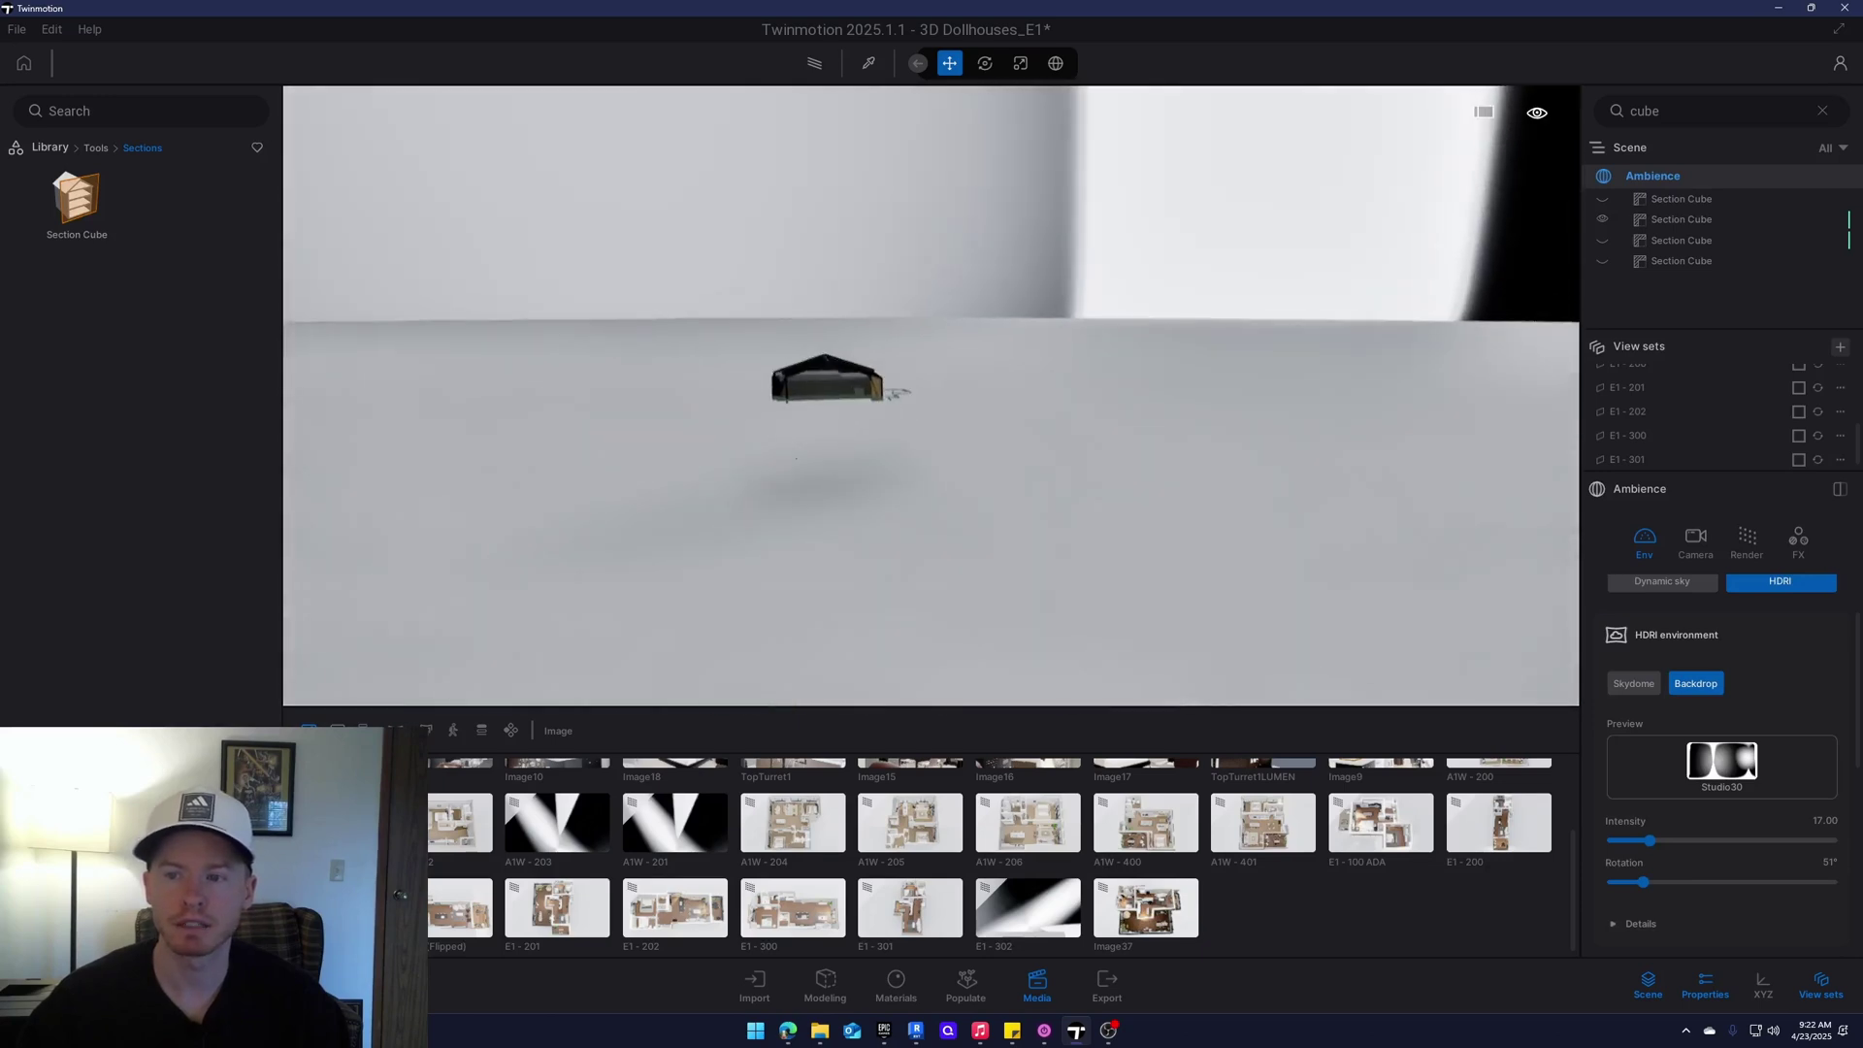
{"action": "right_click_drag", "start_coordinate": [931, 396], "coordinate": [863, 680]}
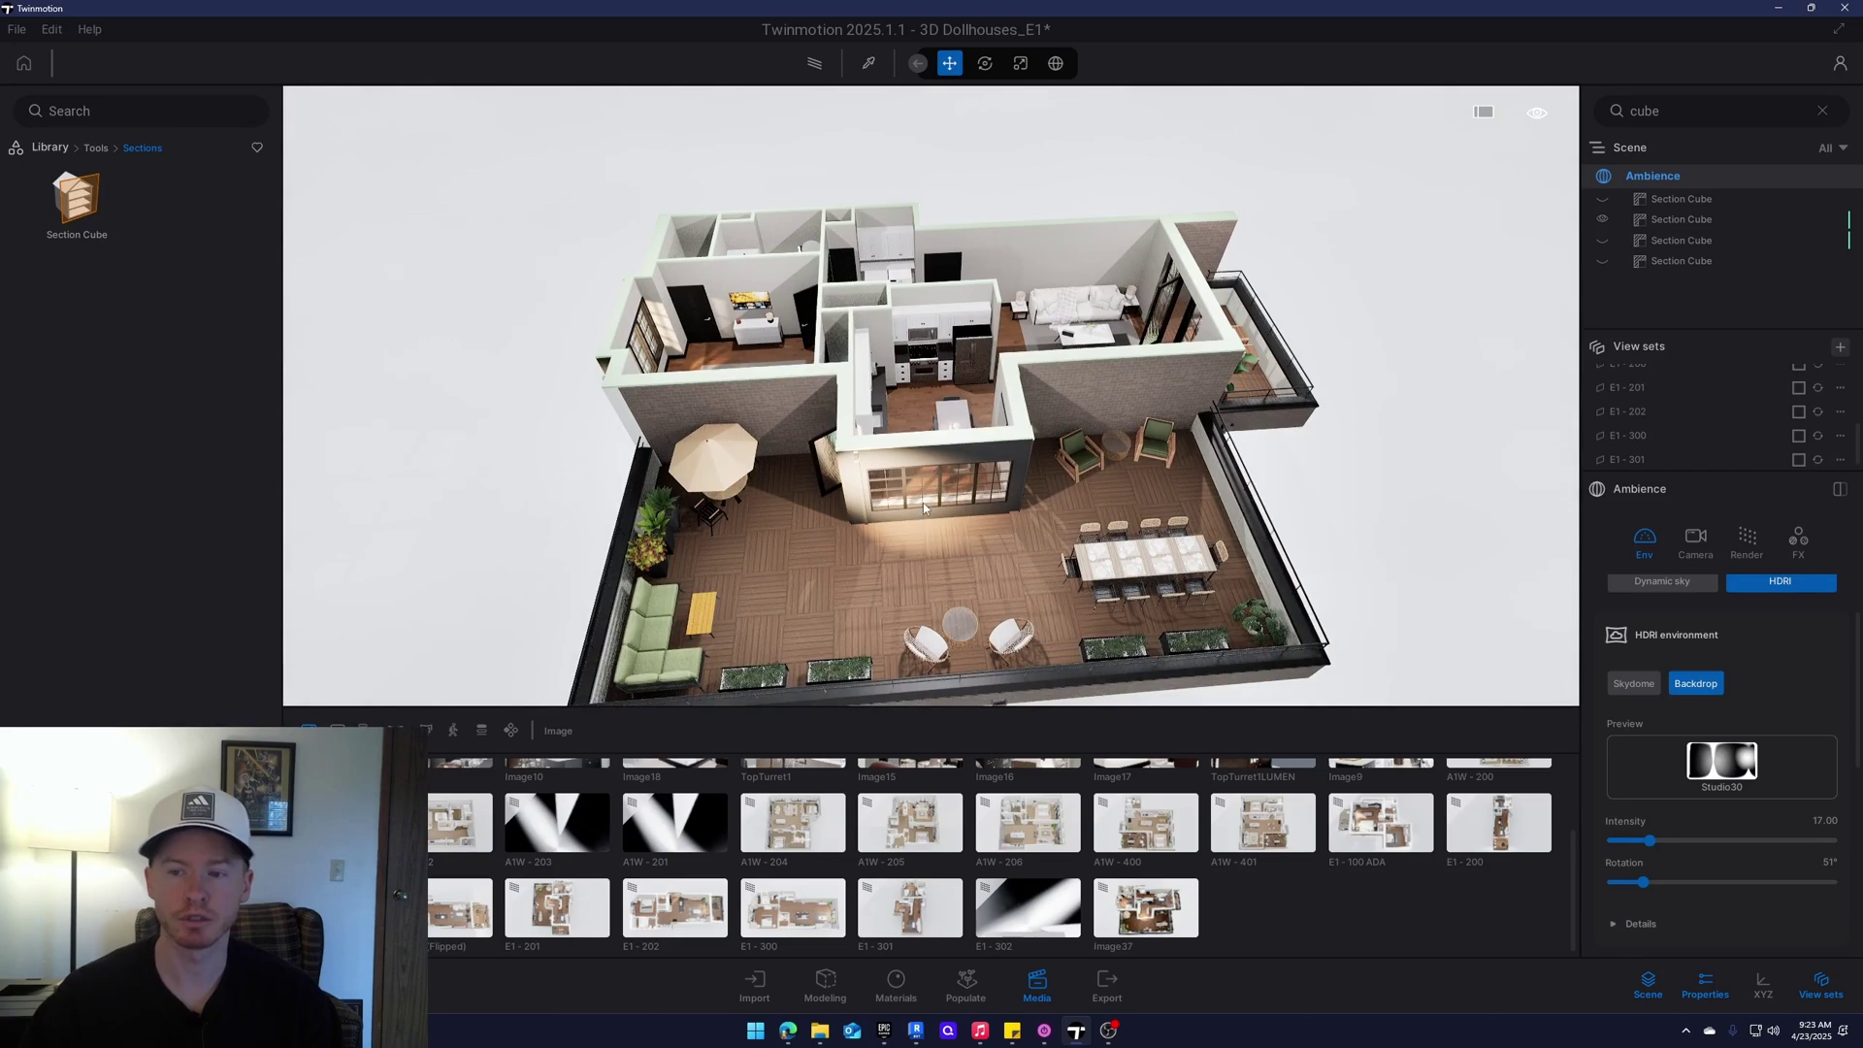
{"action": "scroll", "coordinate": [922, 503], "scroll_direction": "up", "scroll_amount": 2}
{"action": "right_click_drag", "start_coordinate": [923, 503], "coordinate": [922, 621]}
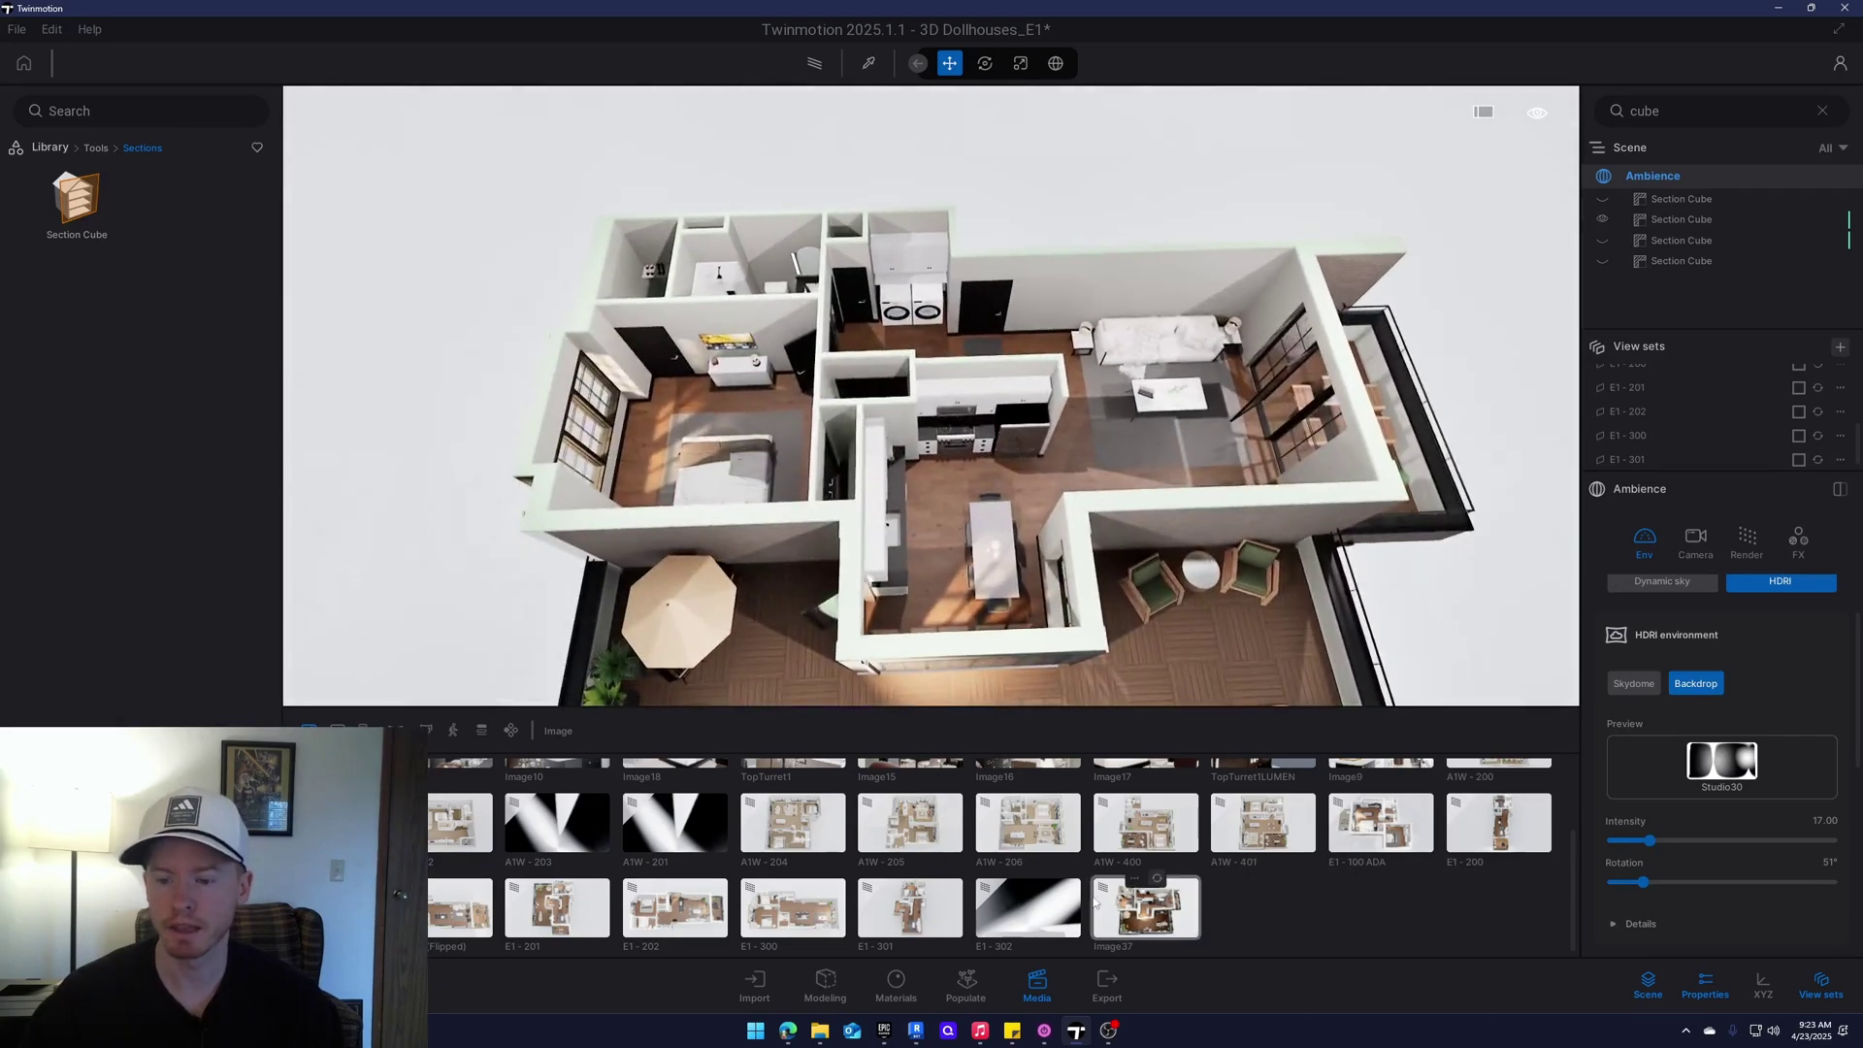
Set the directional light's intensity to 0 in image E1 - 200 (Flipped), and undo a trial increase
{"action": "left_click", "coordinate": [442, 933]}
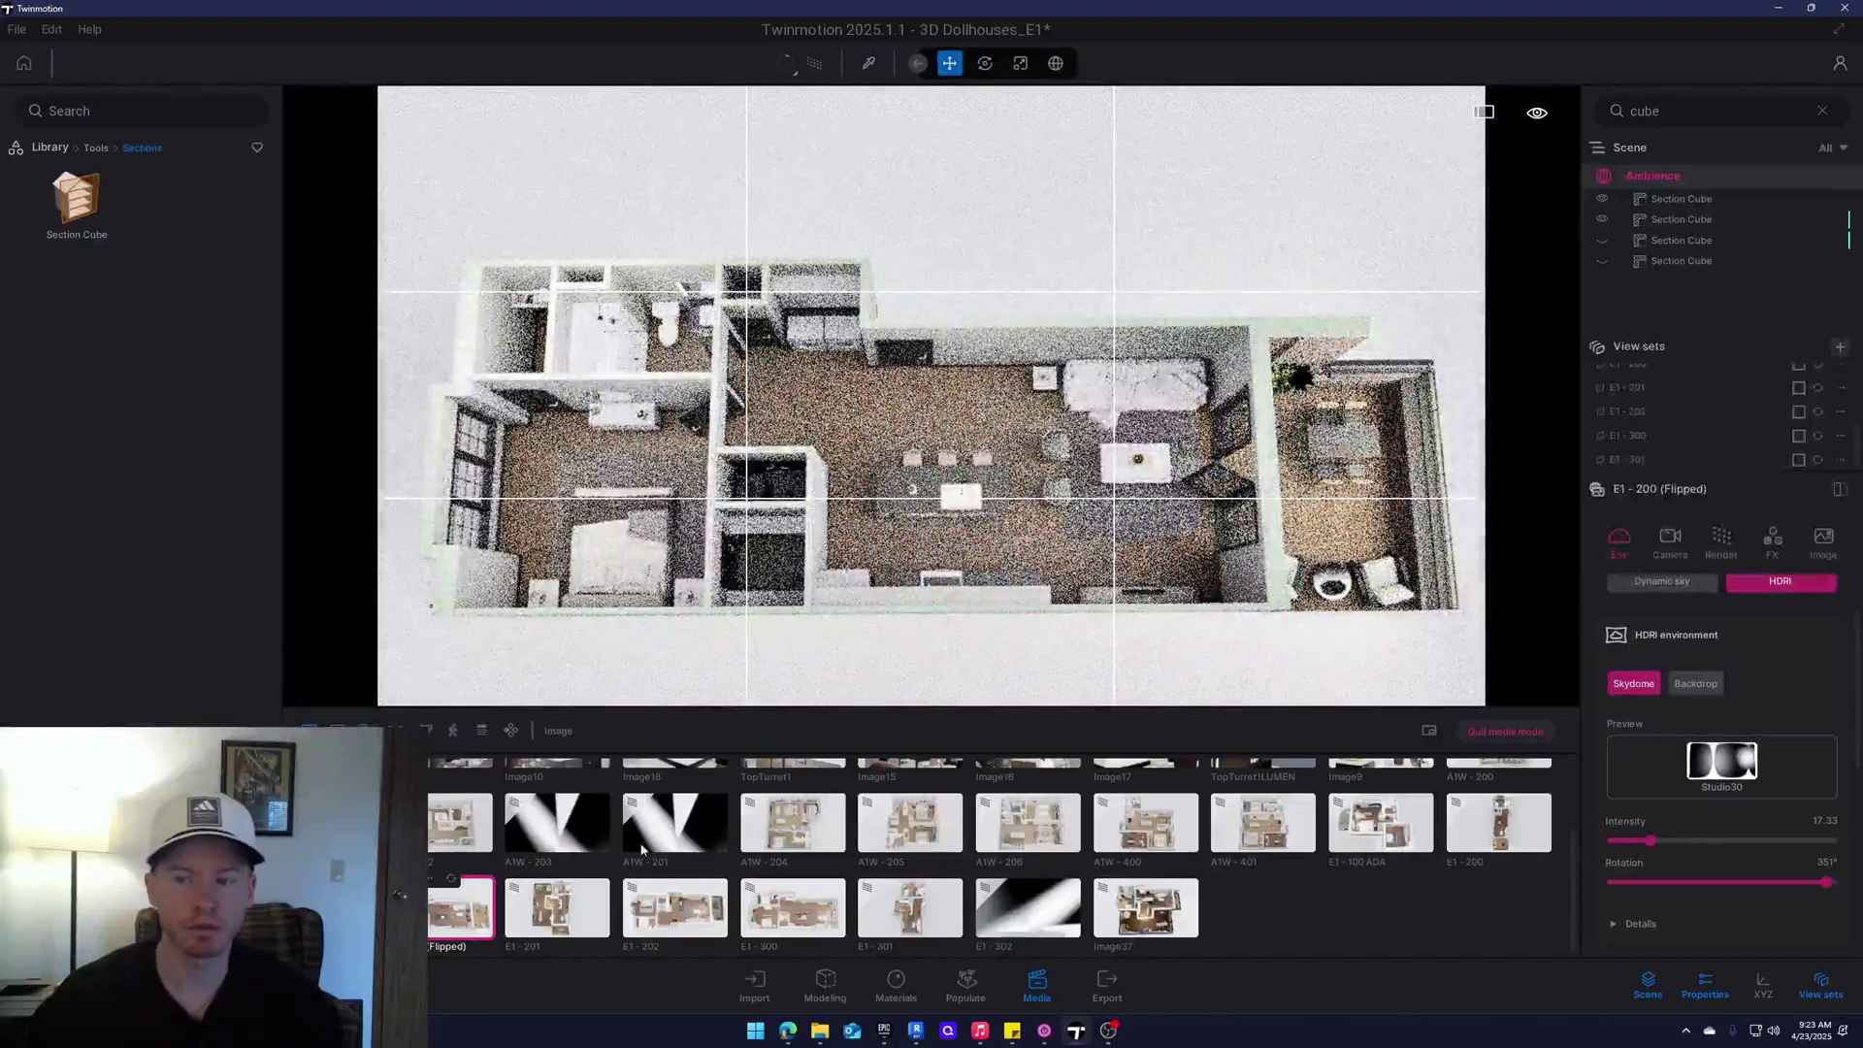
{"action": "scroll", "coordinate": [1734, 832], "scroll_direction": "down", "scroll_amount": 5}
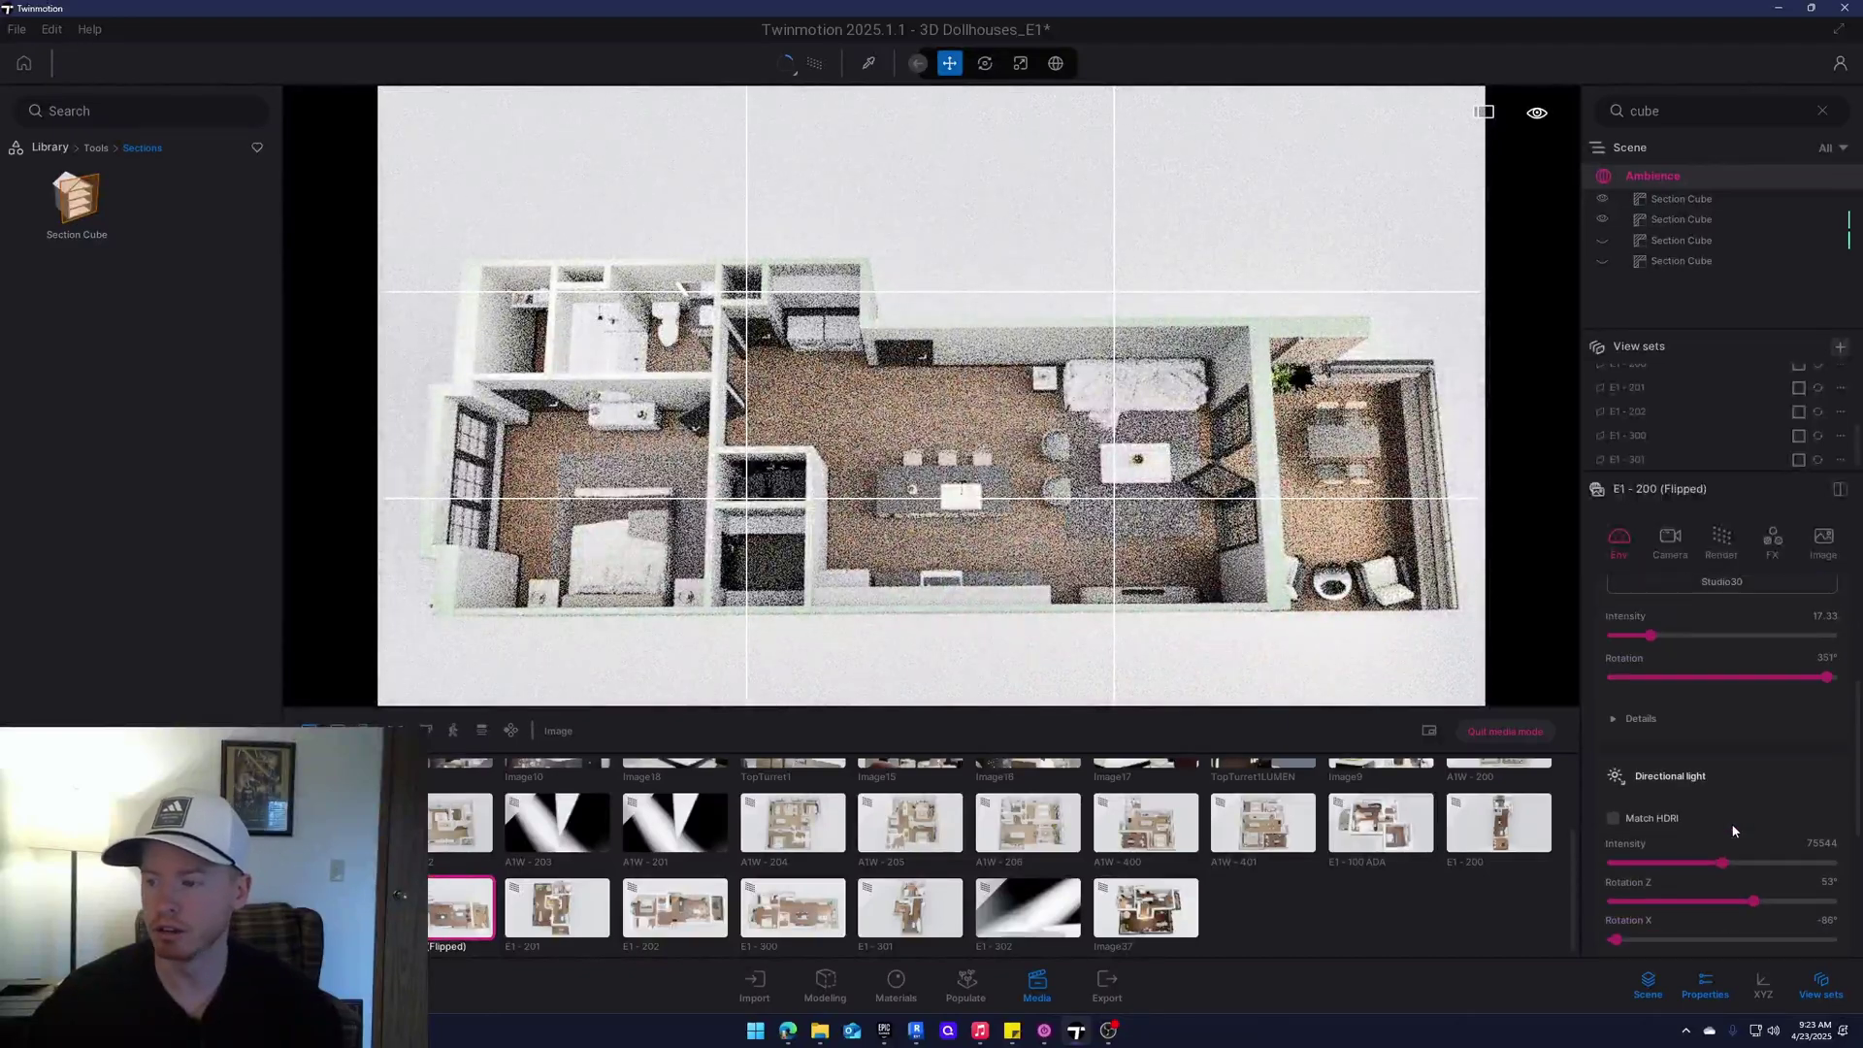
{"action": "left_click", "coordinate": [1614, 666]}
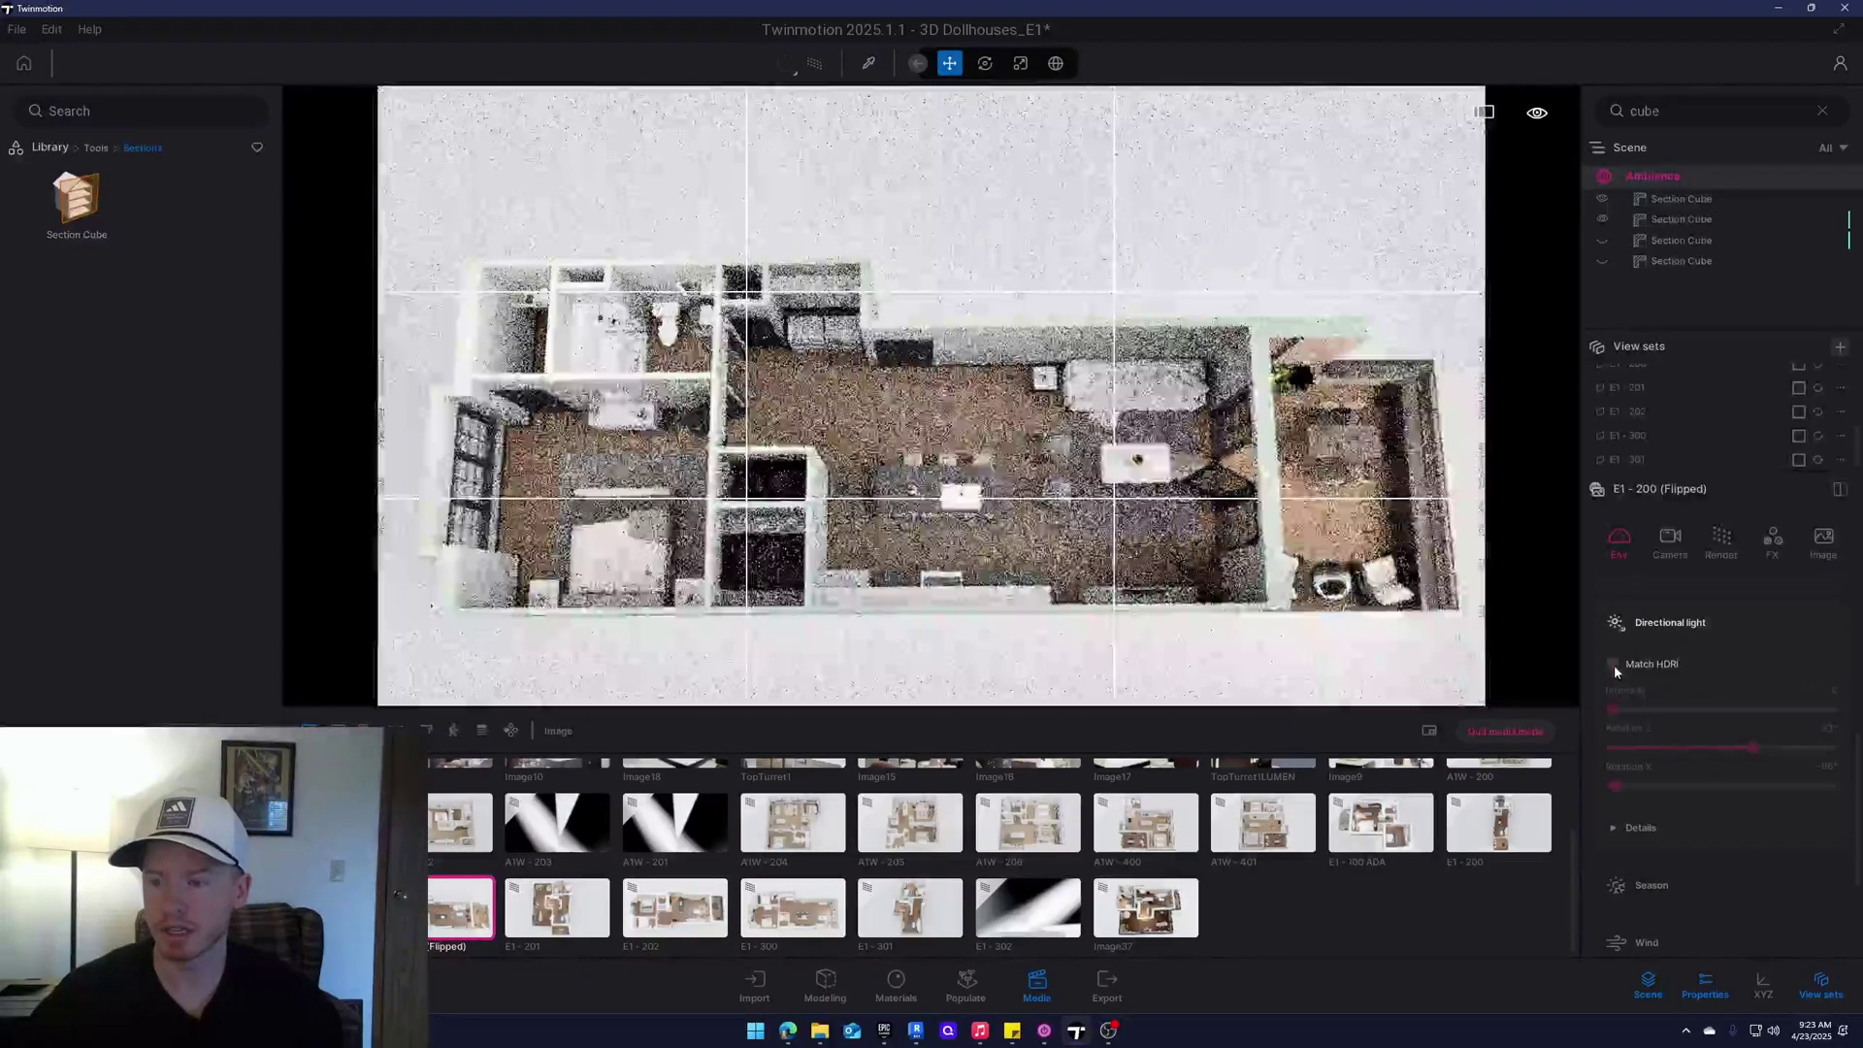
{"action": "left_click", "coordinate": [1615, 666]}
{"action": "left_click_drag", "start_coordinate": [1617, 709], "coordinate": [1694, 709]}
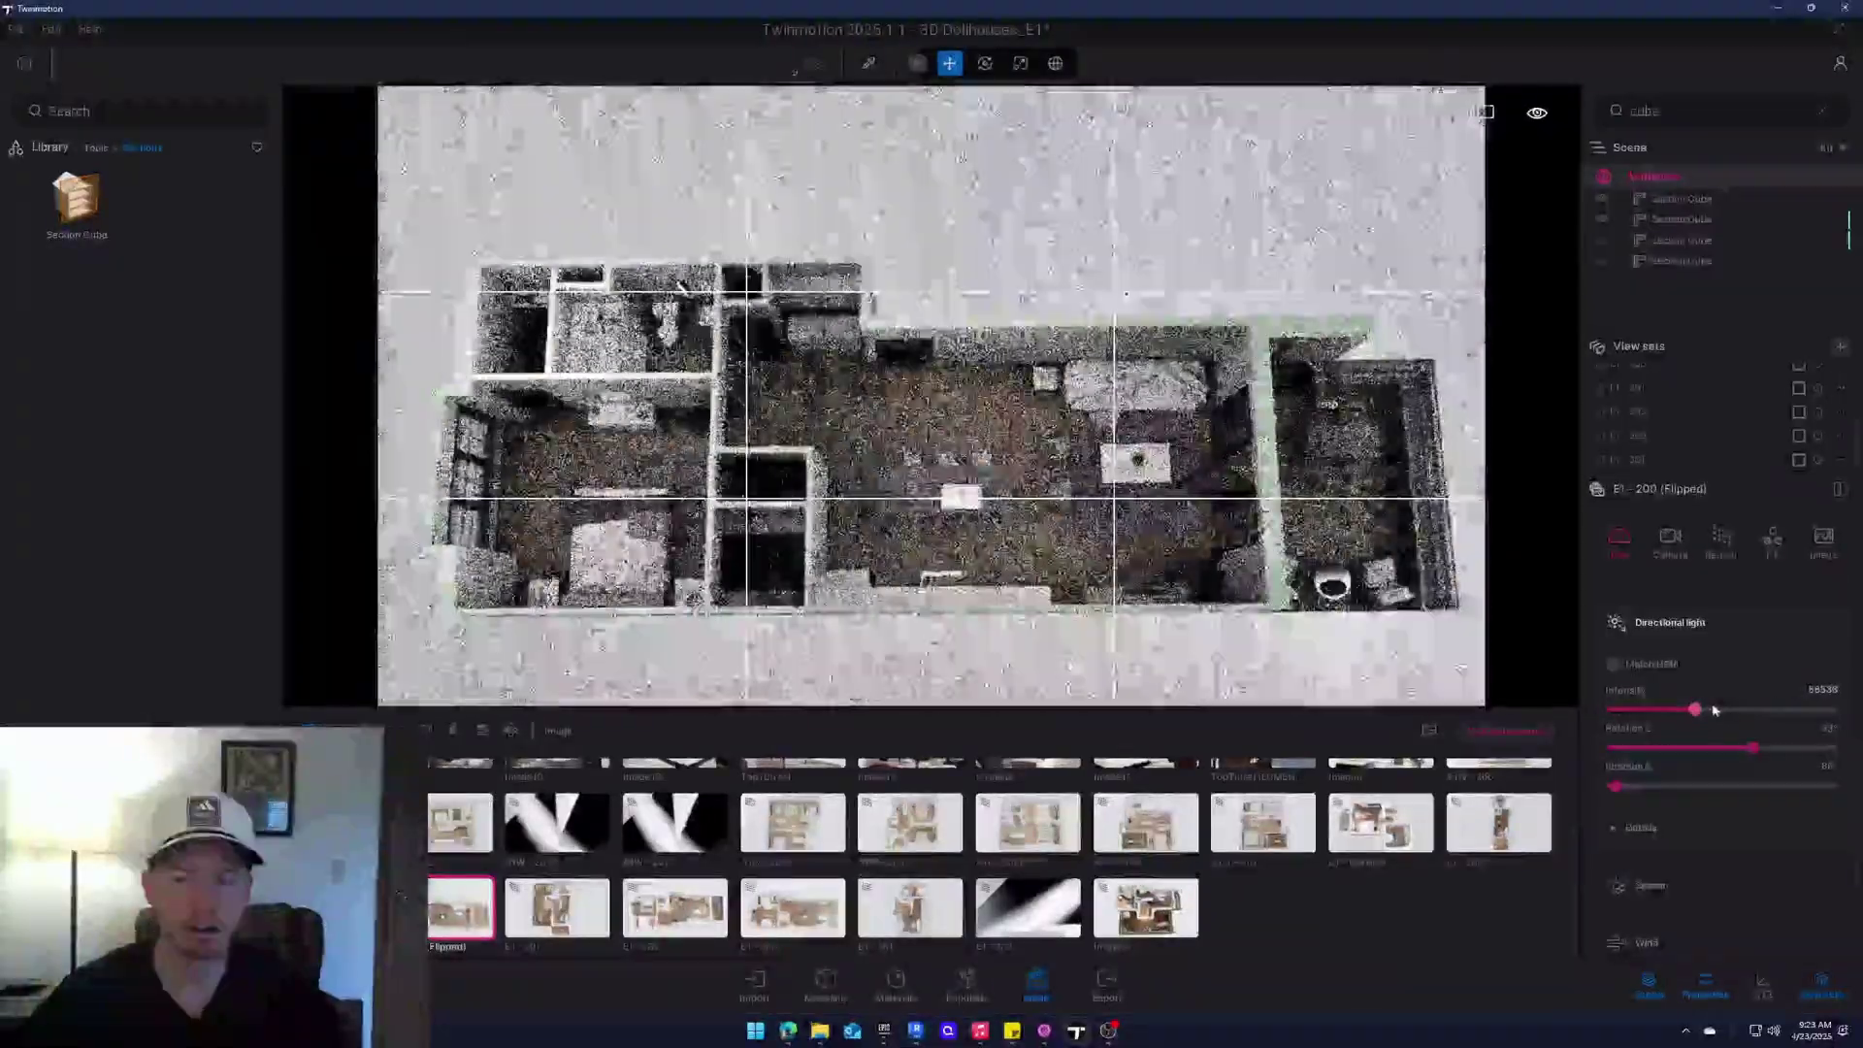
{"action": "key", "text": "ctrl+z"}
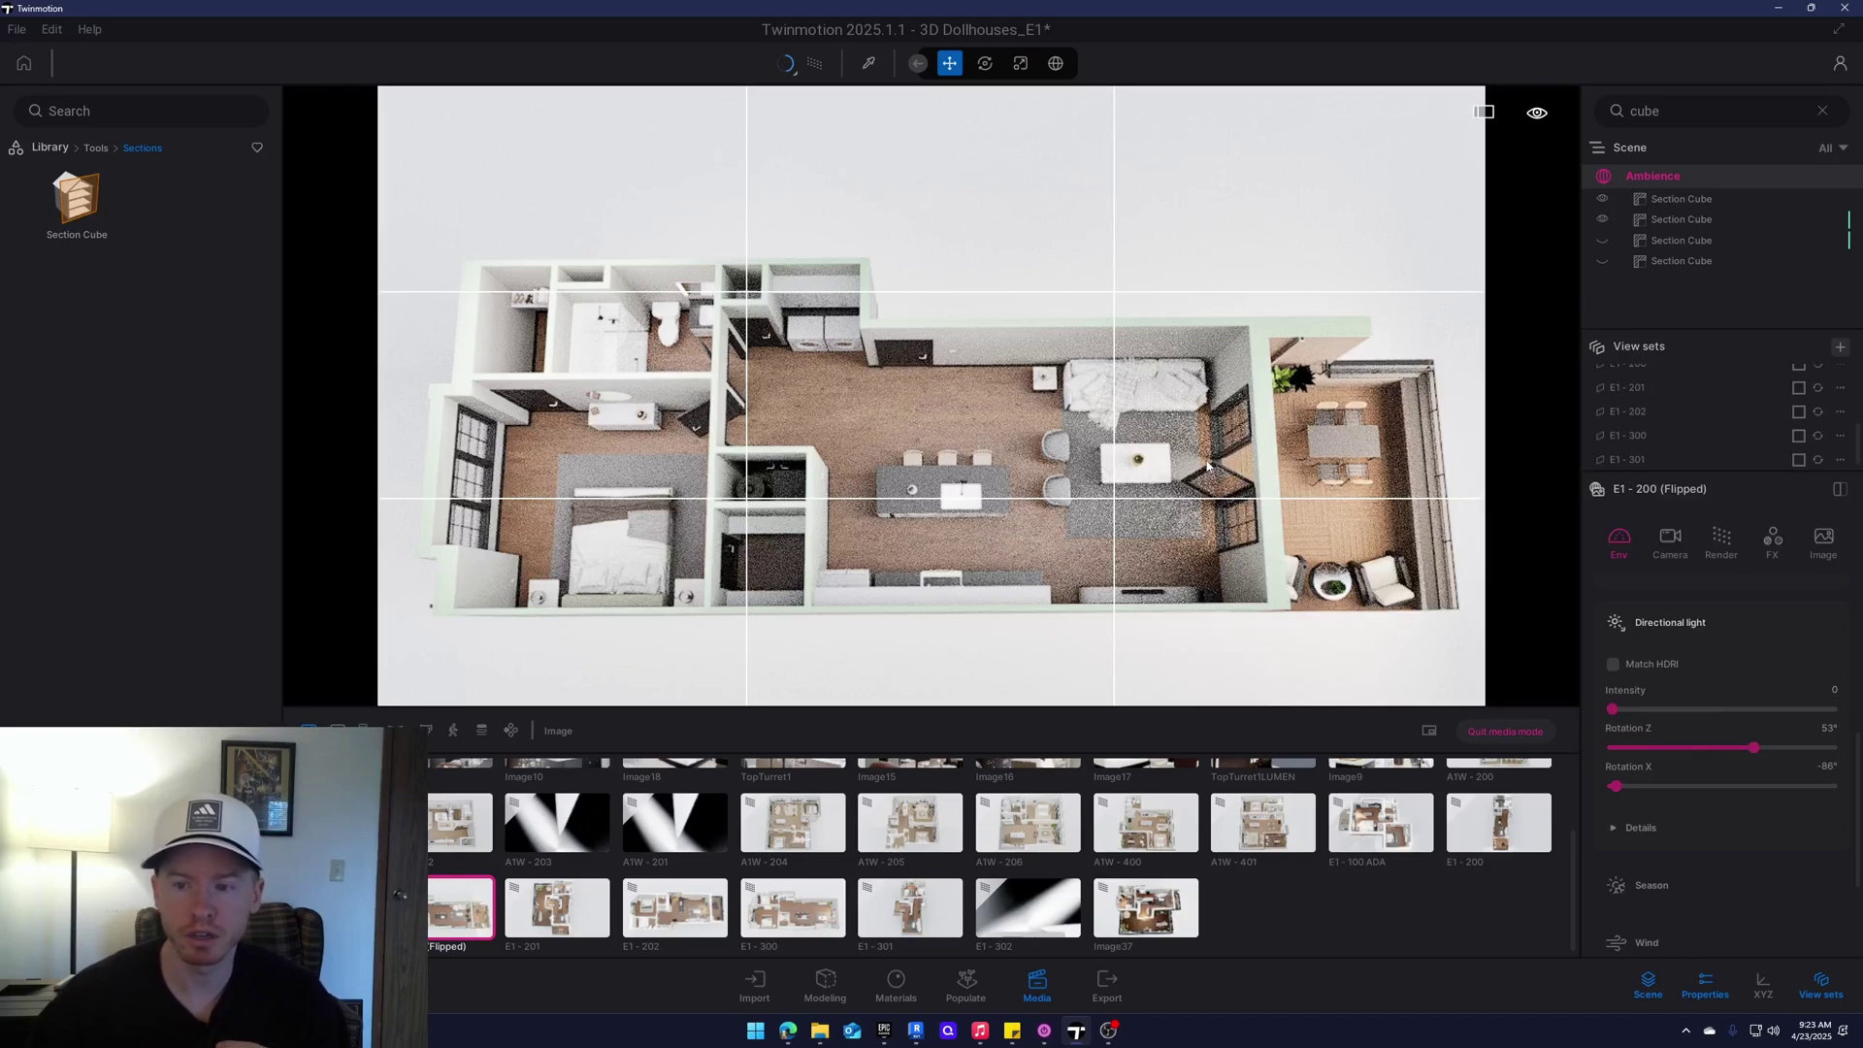
Compare the path-traced previews of images E1 - 300 and E1 - 201, and return to the live scene
{"action": "left_click", "coordinate": [823, 930]}
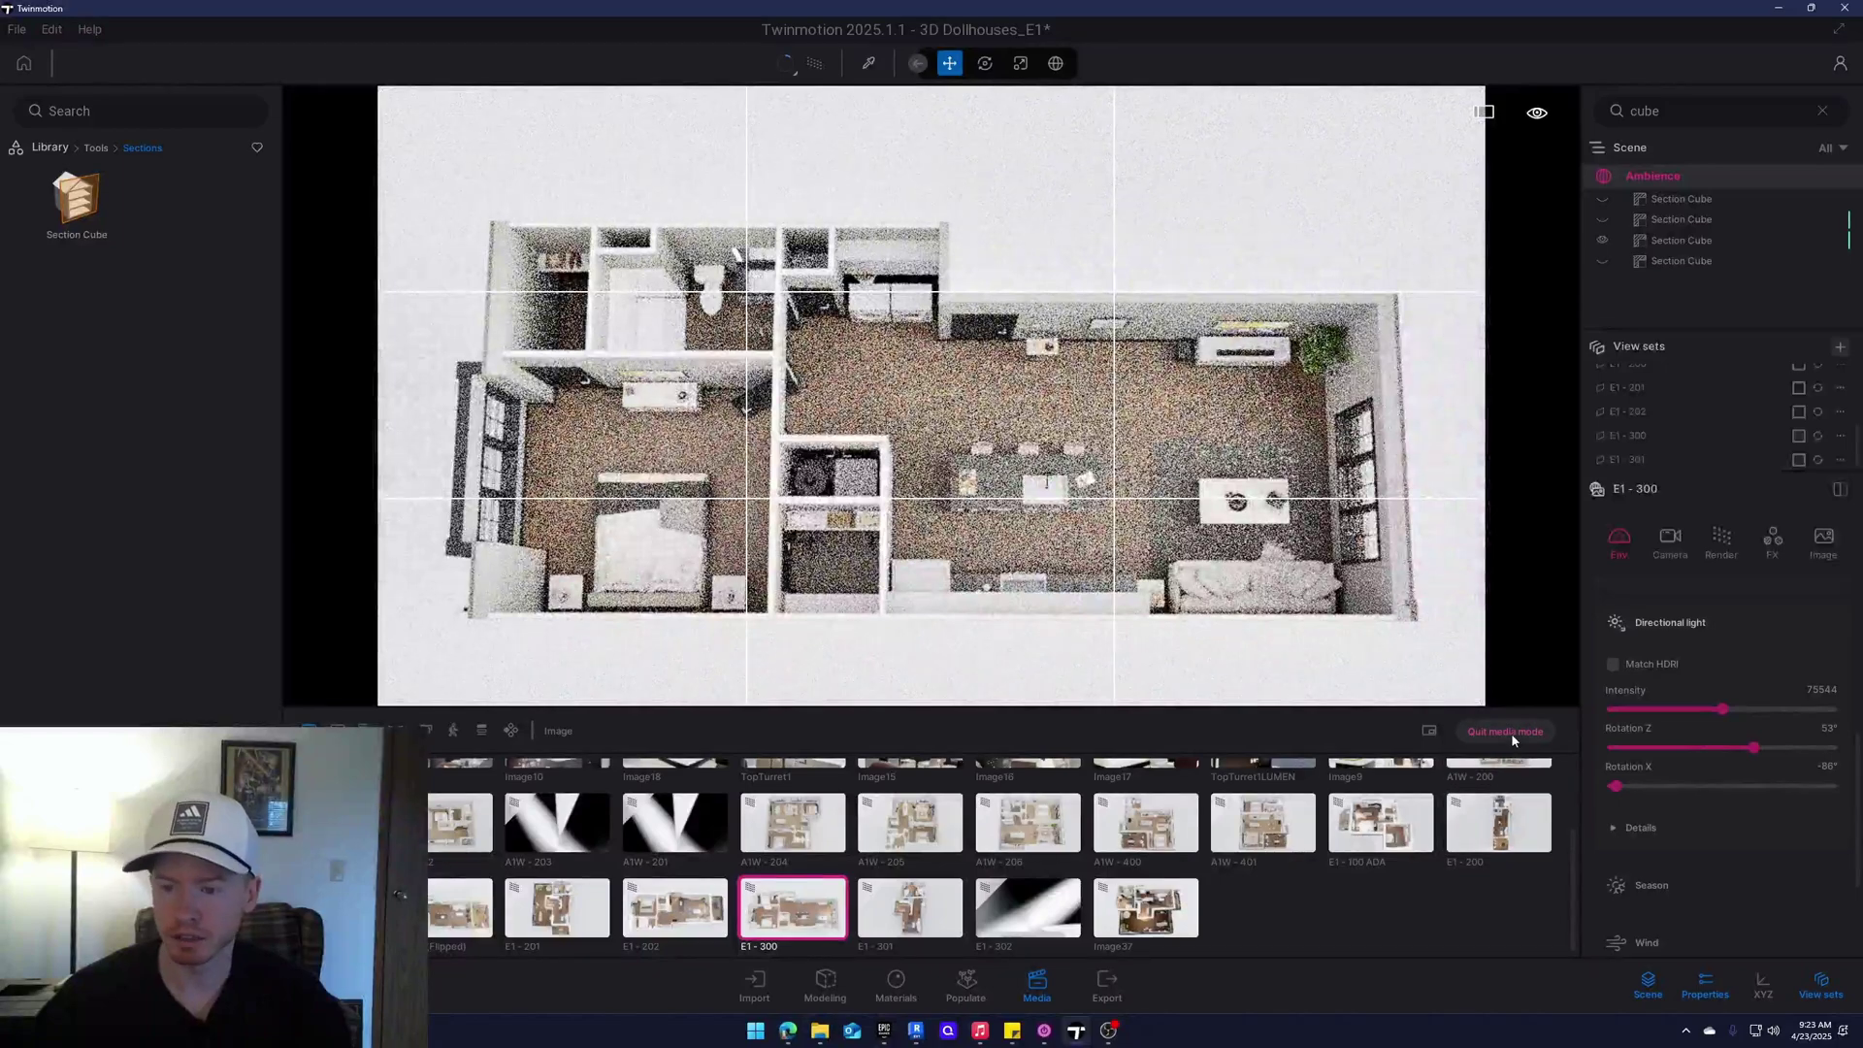
{"action": "left_click", "coordinate": [573, 913]}
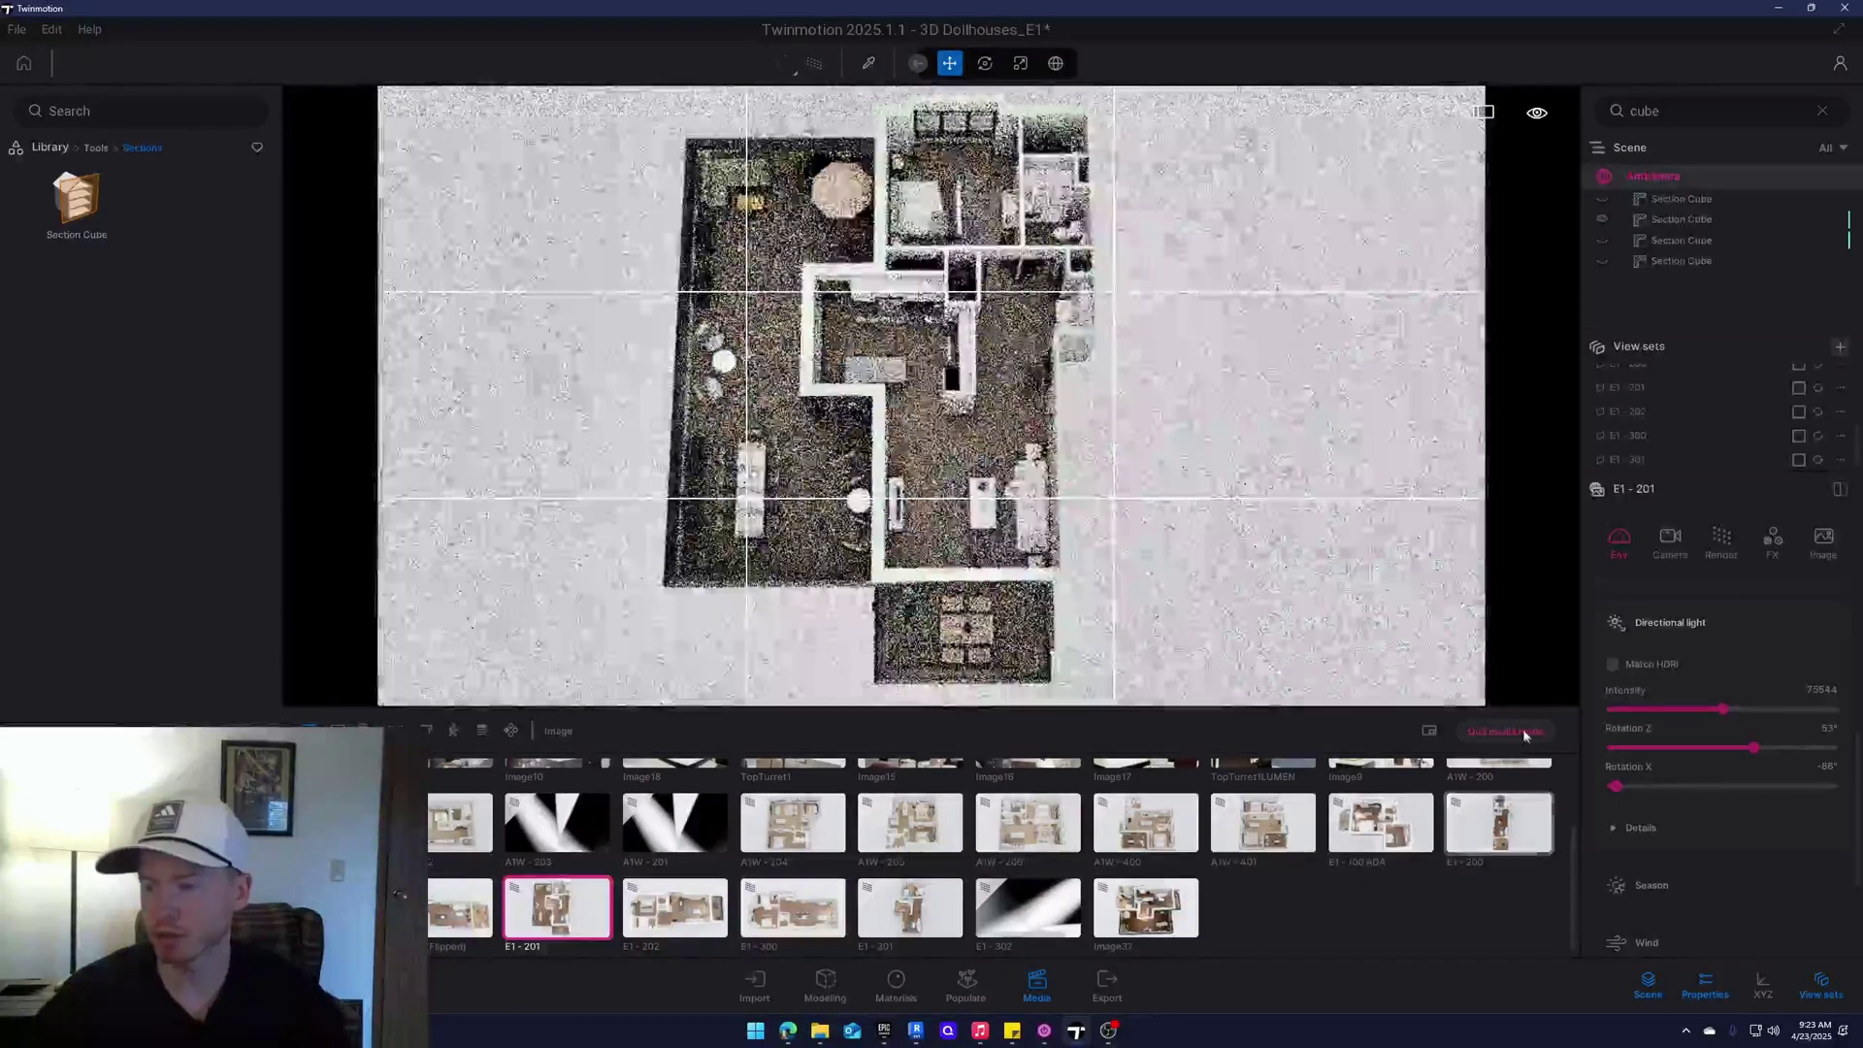
{"action": "left_click", "coordinate": [1520, 734]}
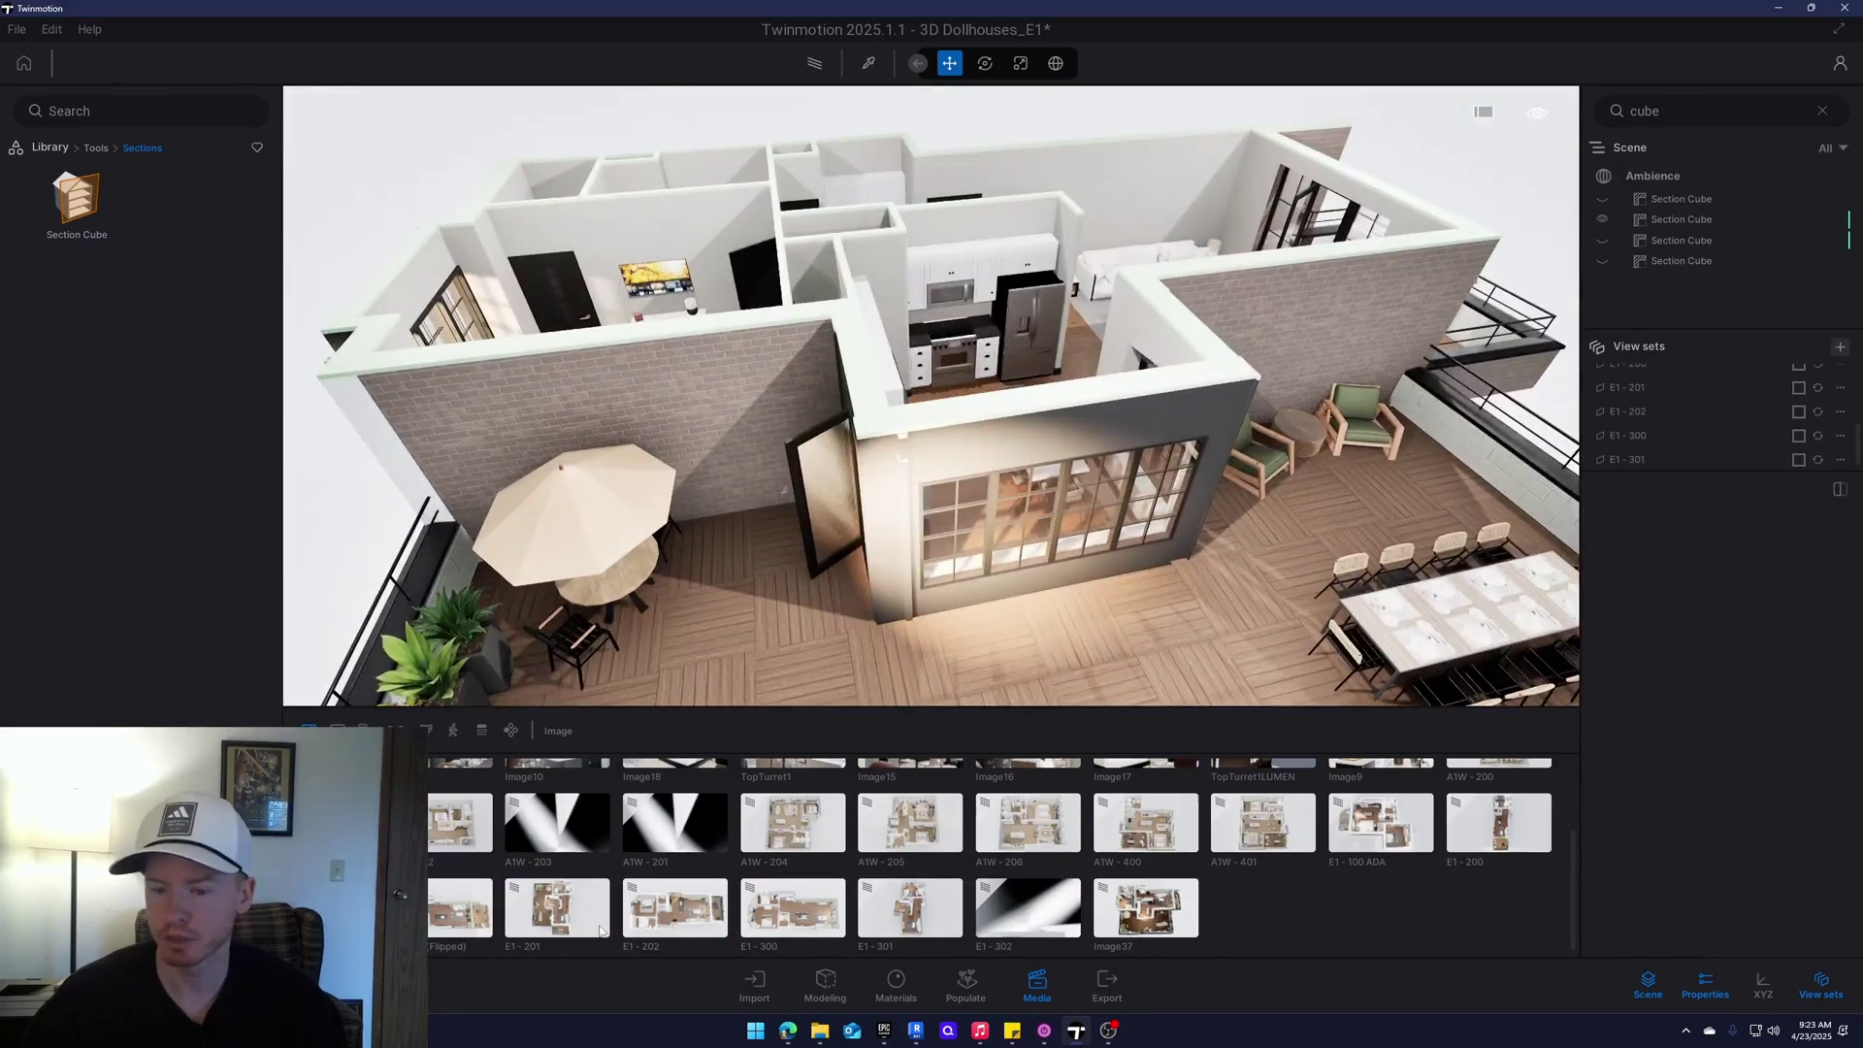
{"action": "left_click", "coordinate": [579, 926]}
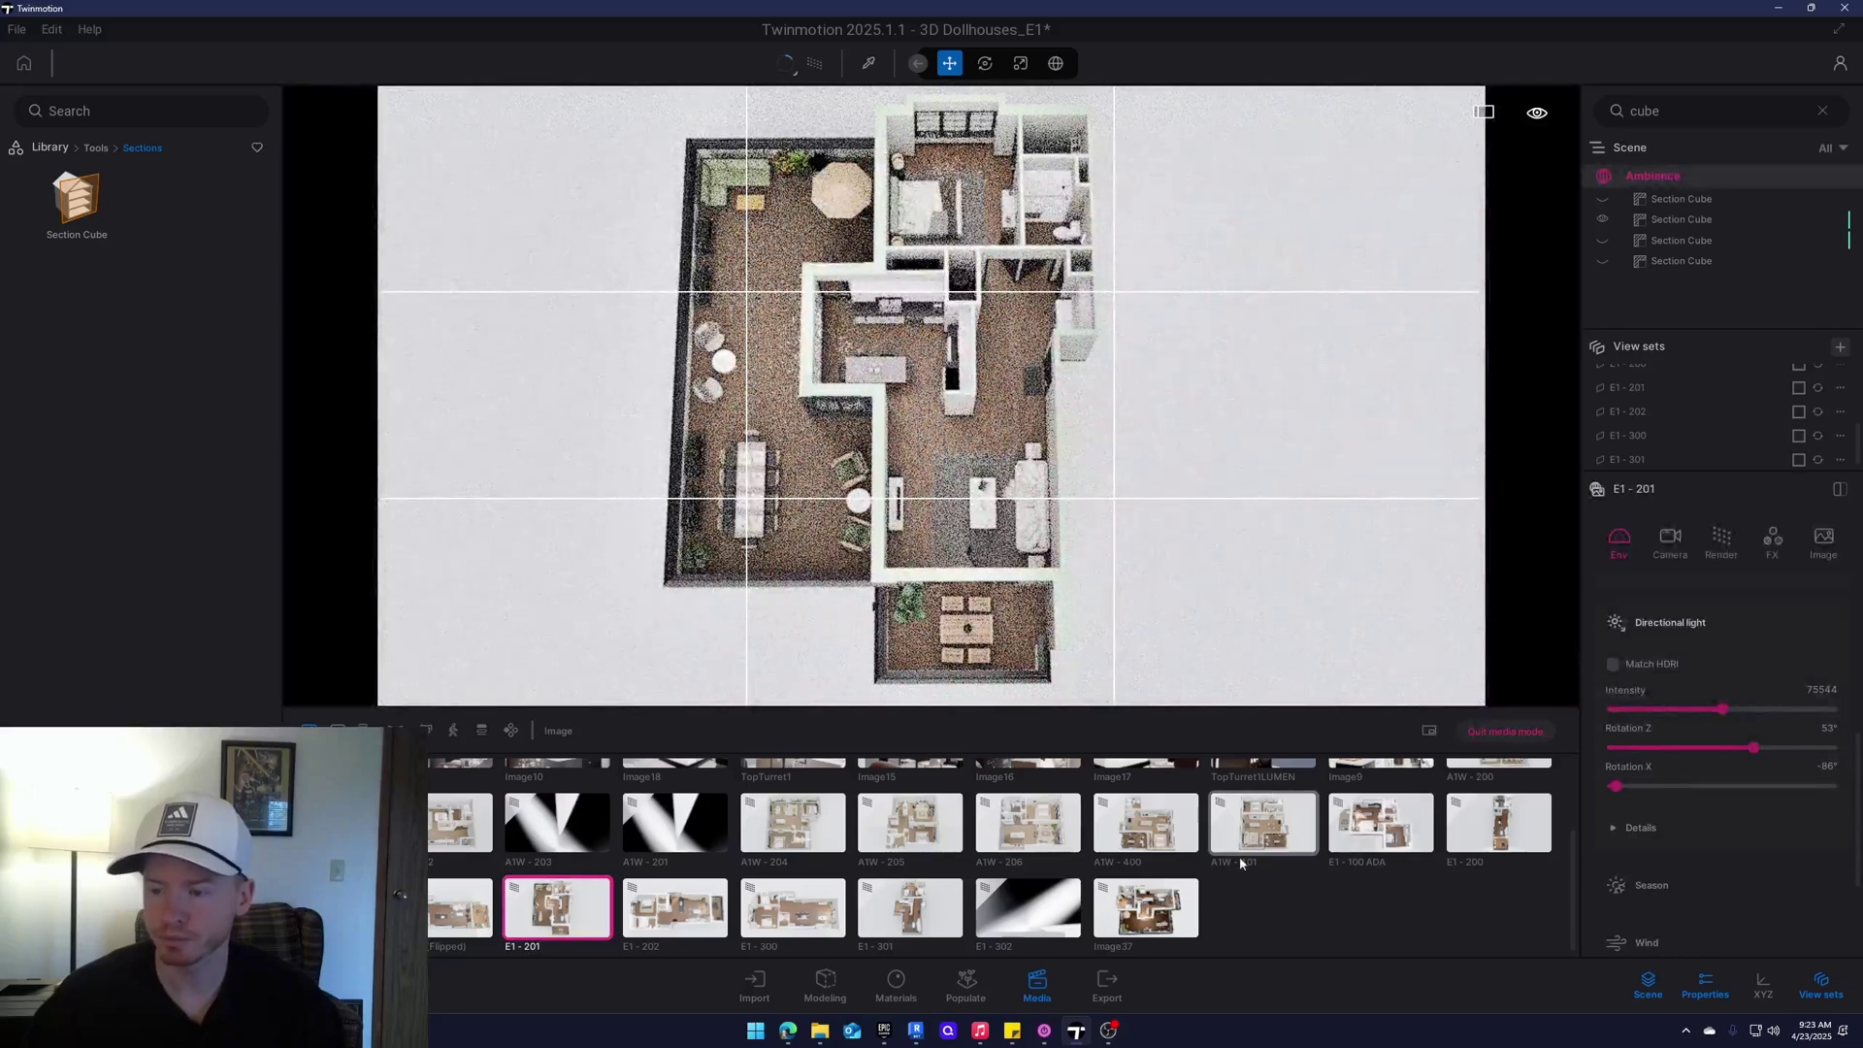
{"action": "left_click", "coordinate": [1498, 735]}
Select the spot light on the large terrace beside the kitchen windows and examine its intensity, attenuation, cone angle and color temperature
{"action": "left_click_drag", "start_coordinate": [1015, 487], "coordinate": [1165, 499]}
{"action": "middle_click_drag", "start_coordinate": [931, 396], "coordinate": [1067, 408], "text": "shift"}
{"action": "scroll", "coordinate": [931, 396], "scroll_direction": "up", "scroll_amount": 6}
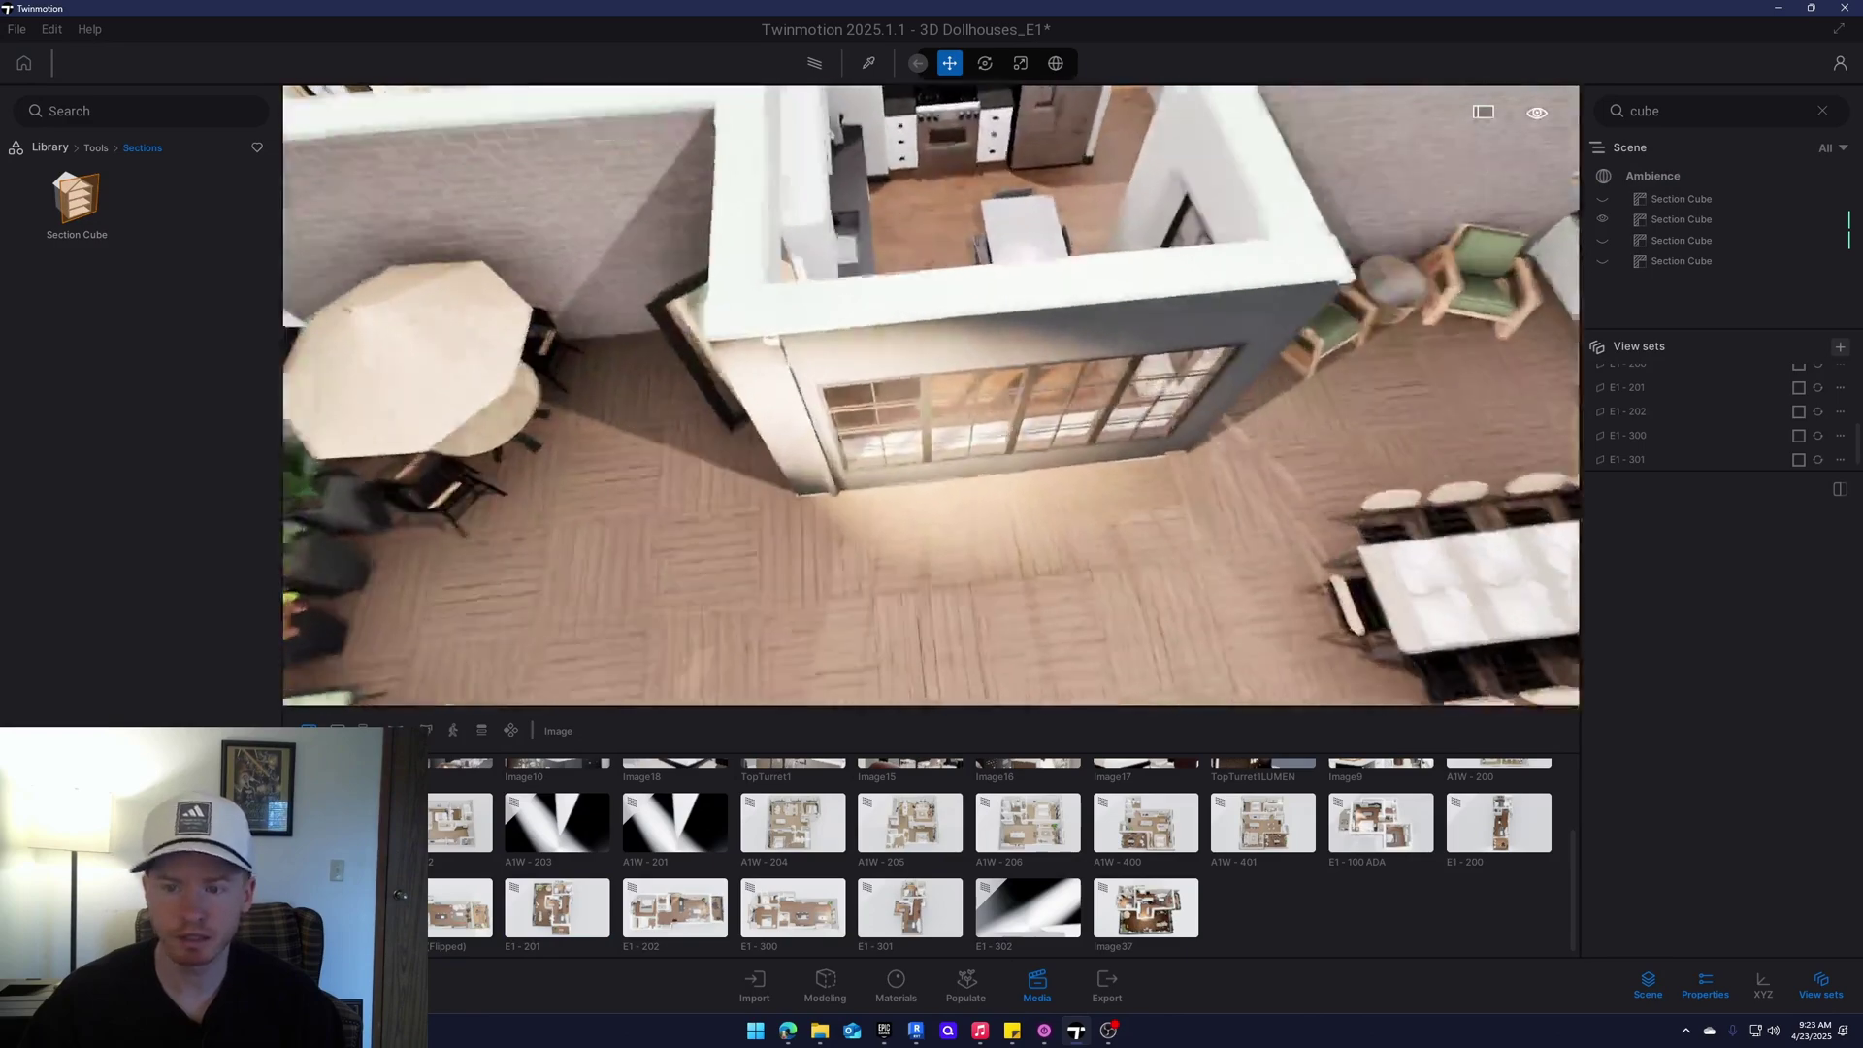
{"action": "middle_click_drag", "start_coordinate": [932, 396], "coordinate": [902, 321], "text": "shift"}
{"action": "middle_click_drag", "start_coordinate": [997, 584], "coordinate": [1006, 530], "text": "shift"}
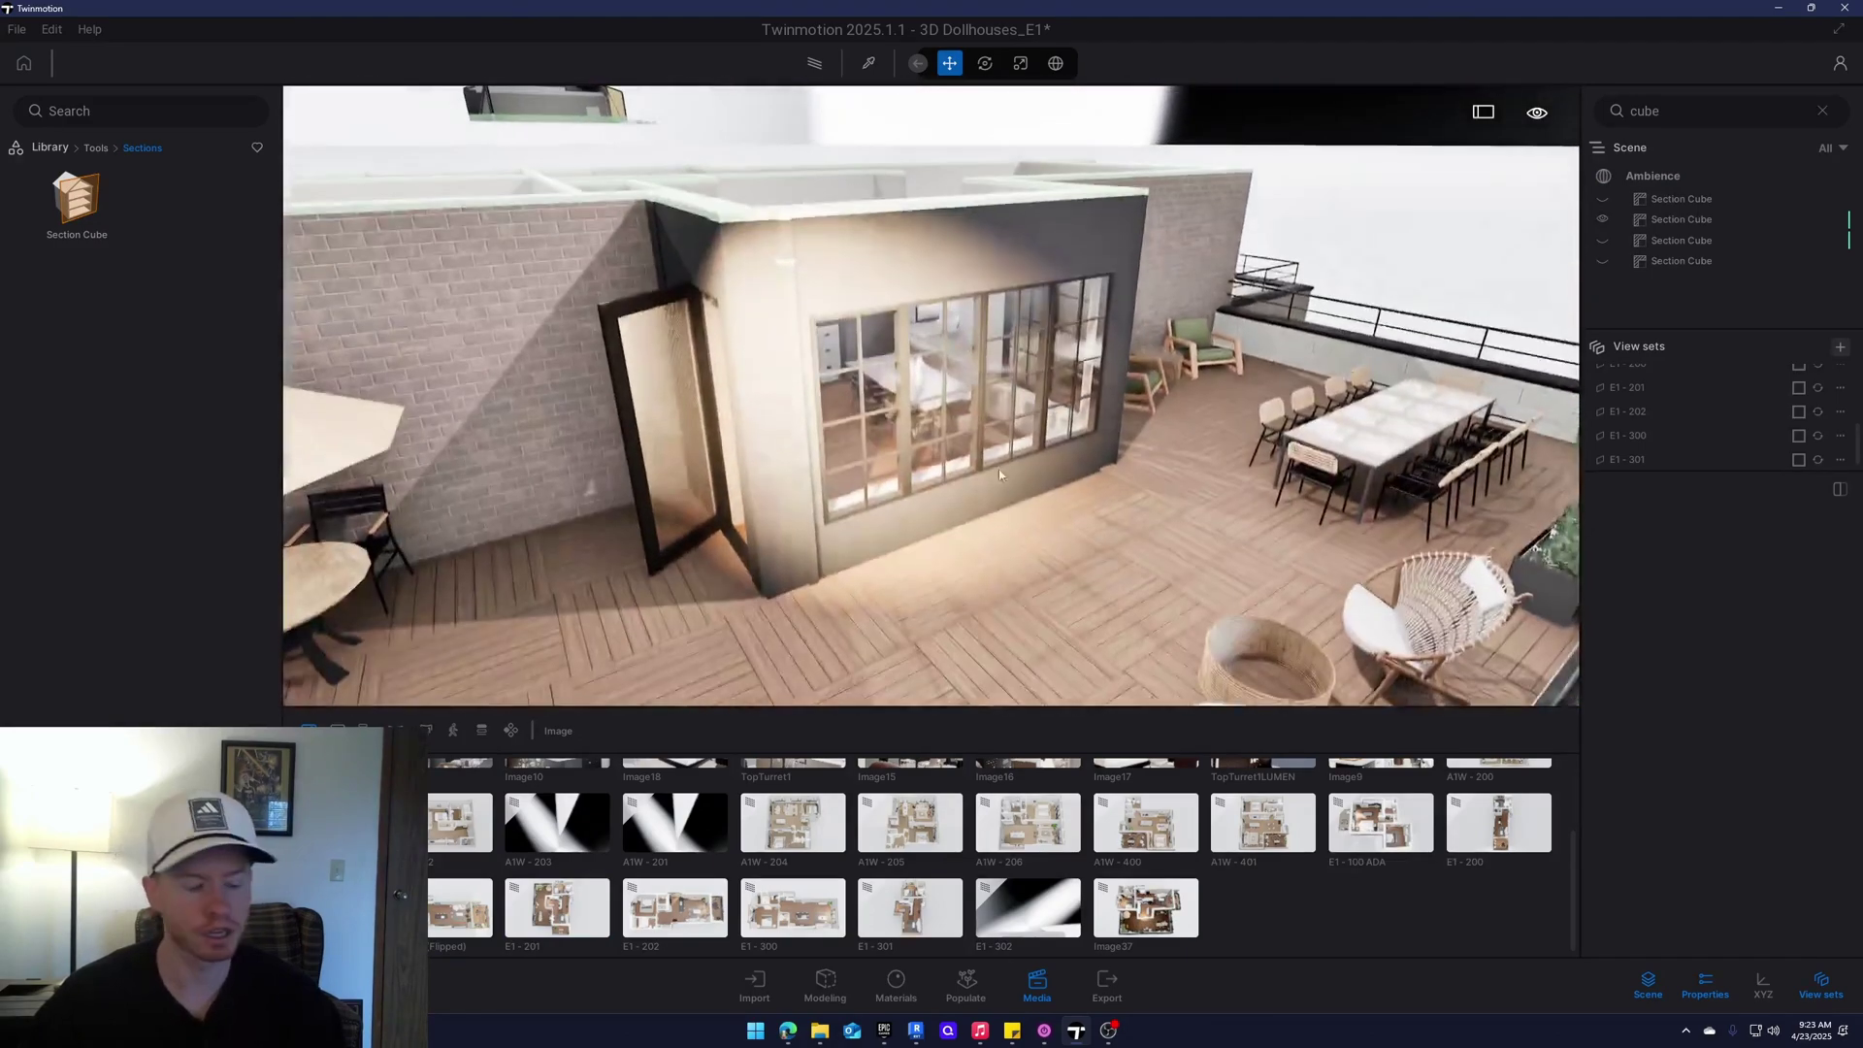
{"action": "left_click", "coordinate": [656, 200]}
{"action": "middle_click_drag", "start_coordinate": [658, 200], "coordinate": [737, 237], "text": "shift"}
{"action": "middle_click_drag", "start_coordinate": [859, 273], "coordinate": [868, 270], "text": "shift"}
{"action": "left_click", "coordinate": [1680, 776]}
{"action": "scroll", "coordinate": [1737, 849], "scroll_direction": "up", "scroll_amount": 3}
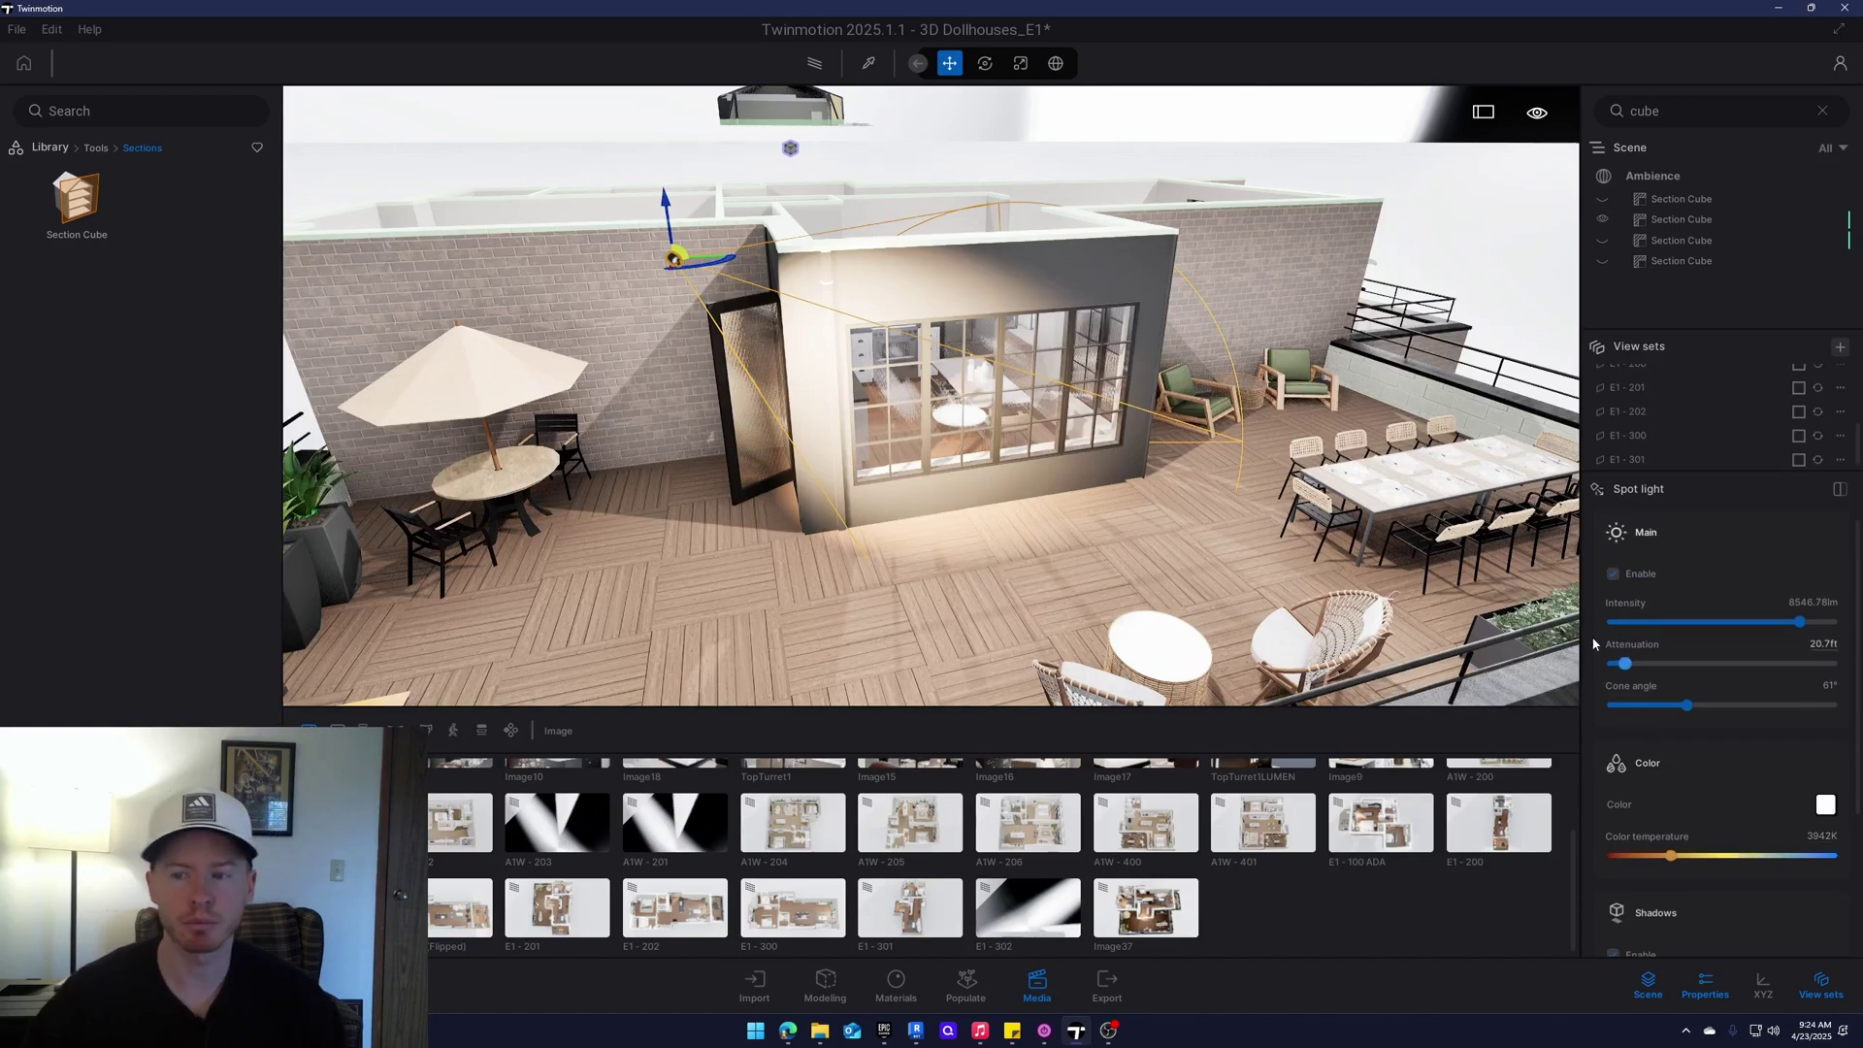
View the whole apartment with its terraces from above, and preview image E1 - 202 before quitting media mode
{"action": "right_click_drag", "start_coordinate": [932, 396], "coordinate": [1043, 650]}
{"action": "key", "text": "w"}
{"action": "key", "text": "e"}
{"action": "key", "text": "a"}
{"action": "key", "text": "w"}
{"action": "key", "text": "s"}
{"action": "key", "text": "s"}
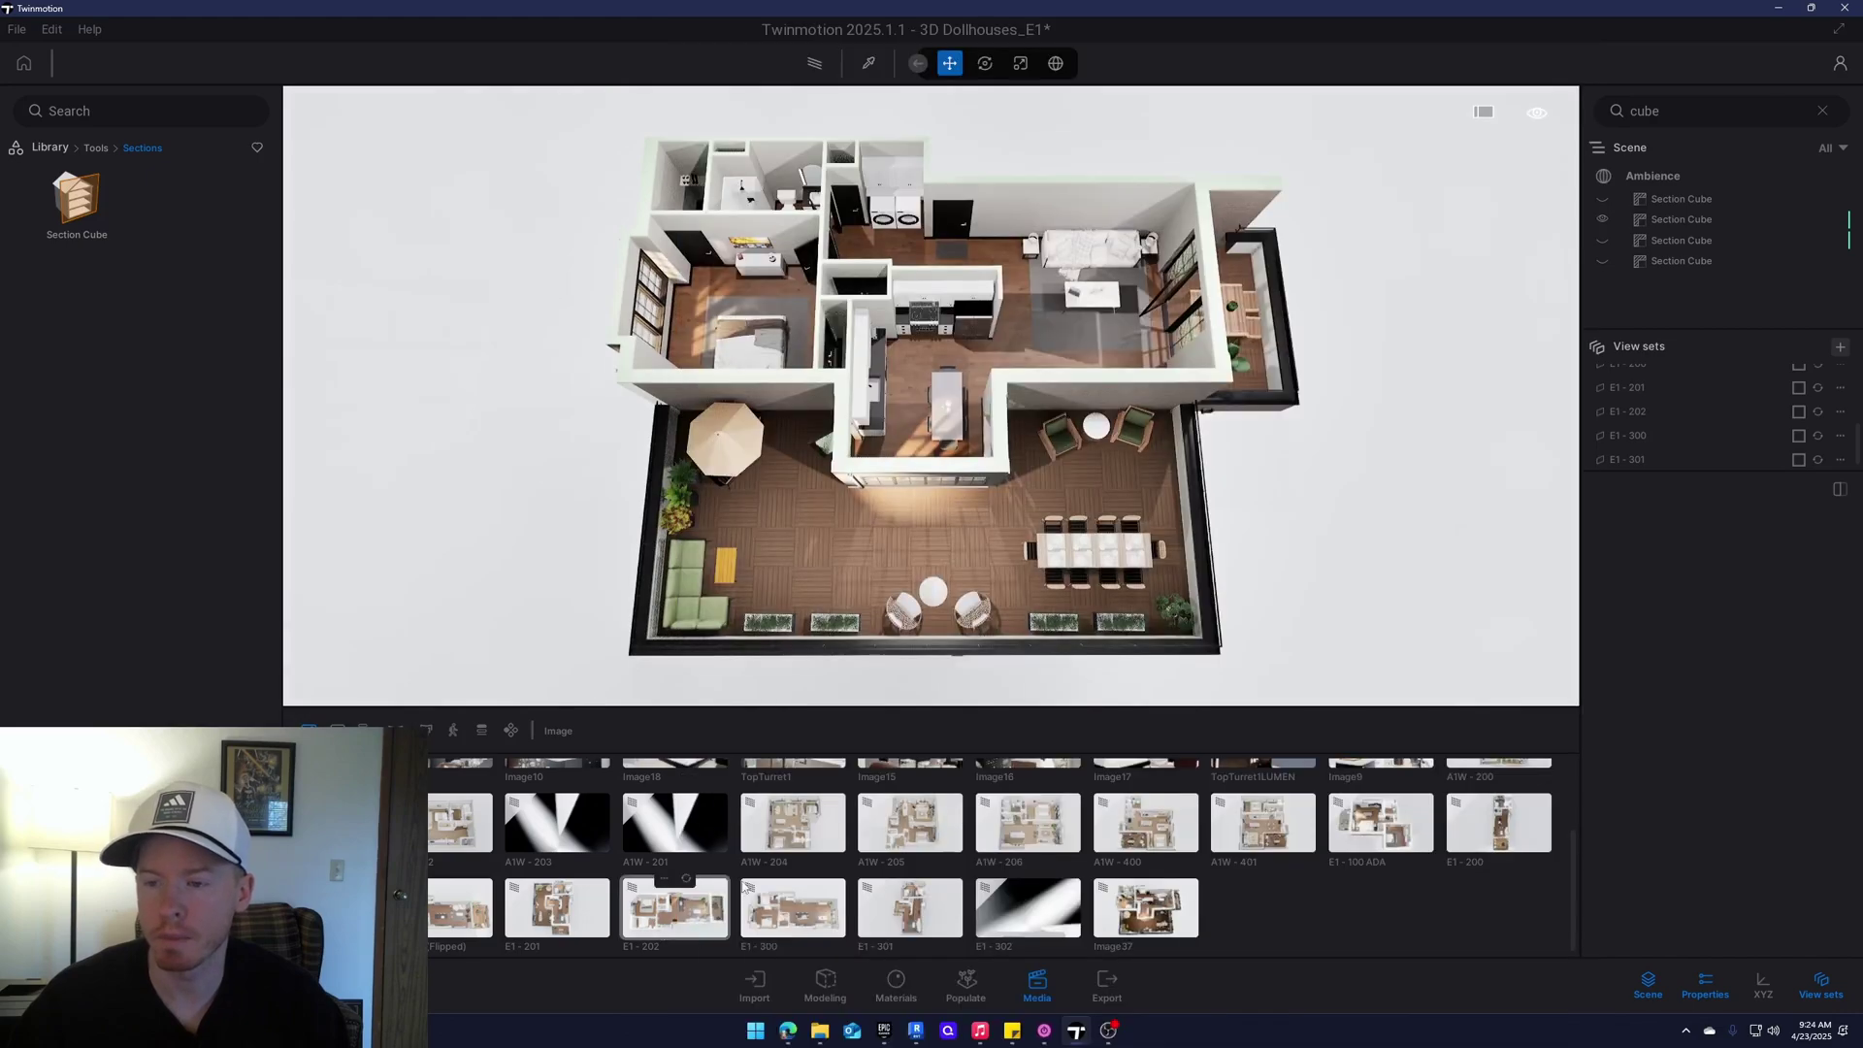
{"action": "left_click", "coordinate": [664, 933]}
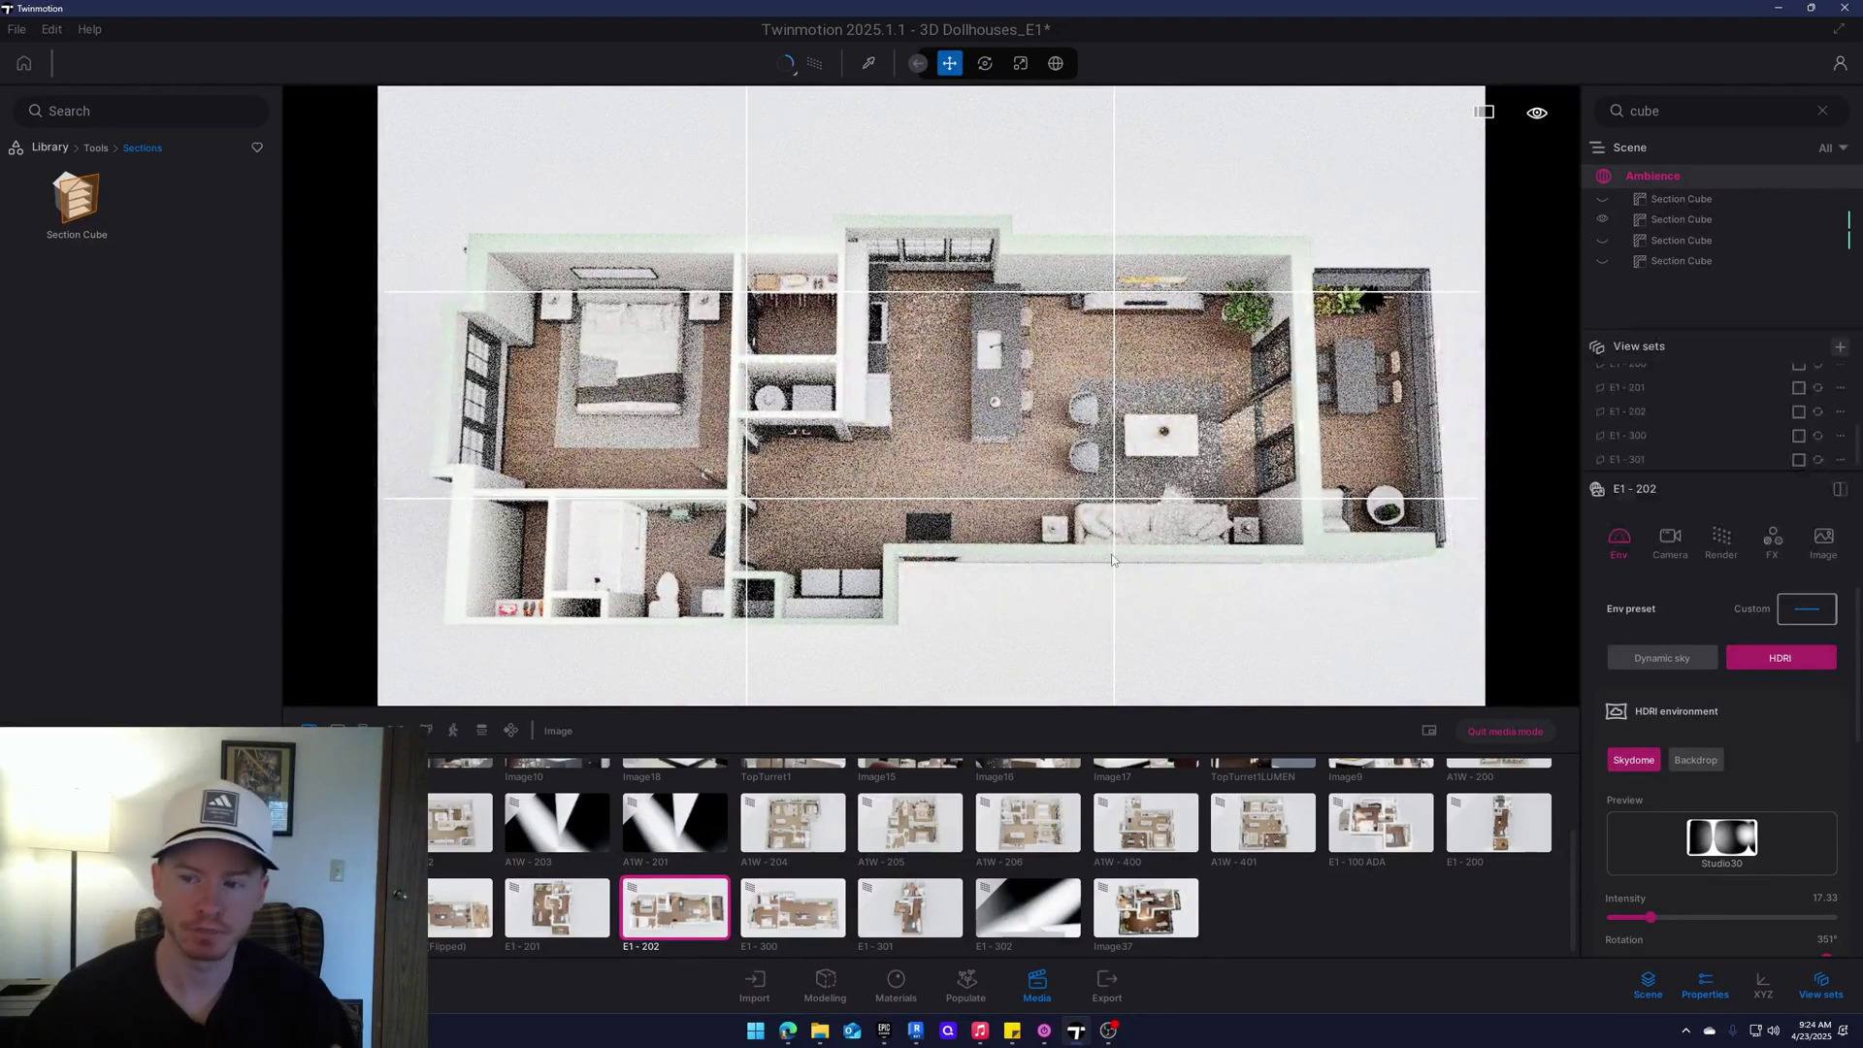
{"action": "left_click", "coordinate": [1506, 732]}
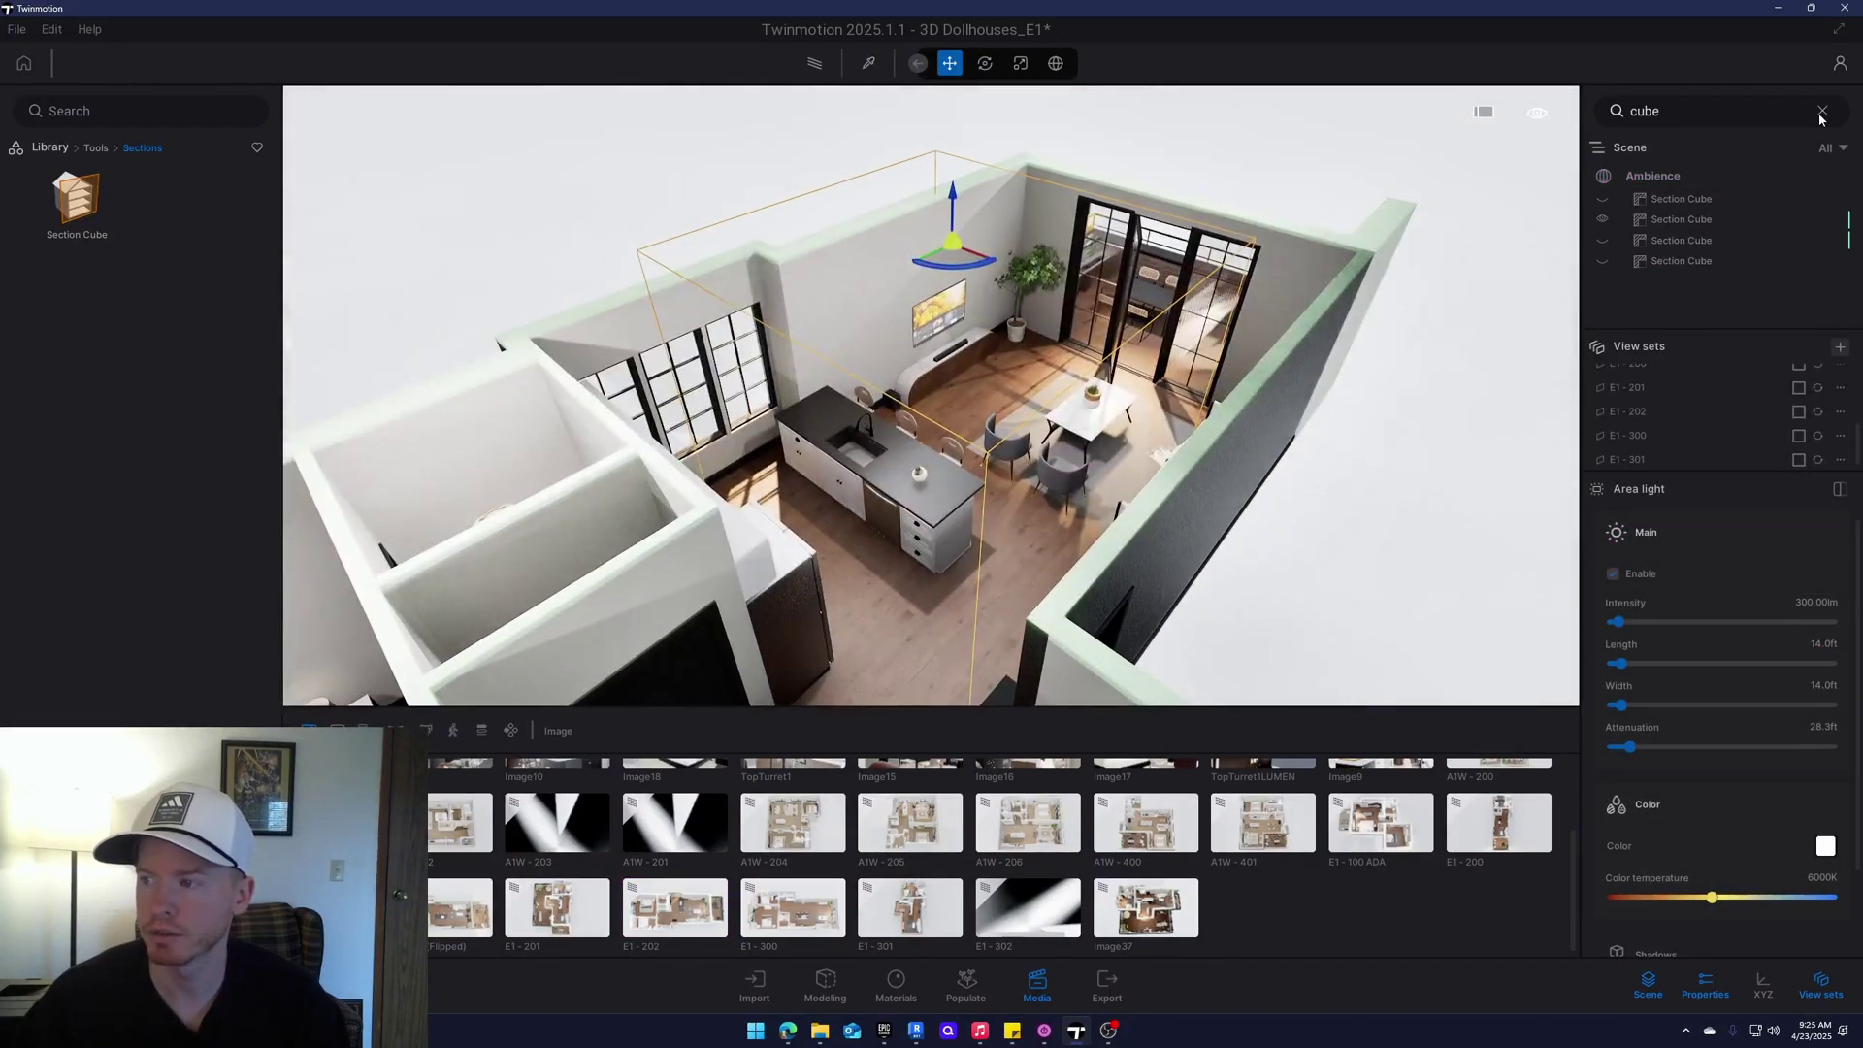
Clear the scene search and select the area light above the bathroom to examine its settings
{"action": "left_click", "coordinate": [1821, 111]}
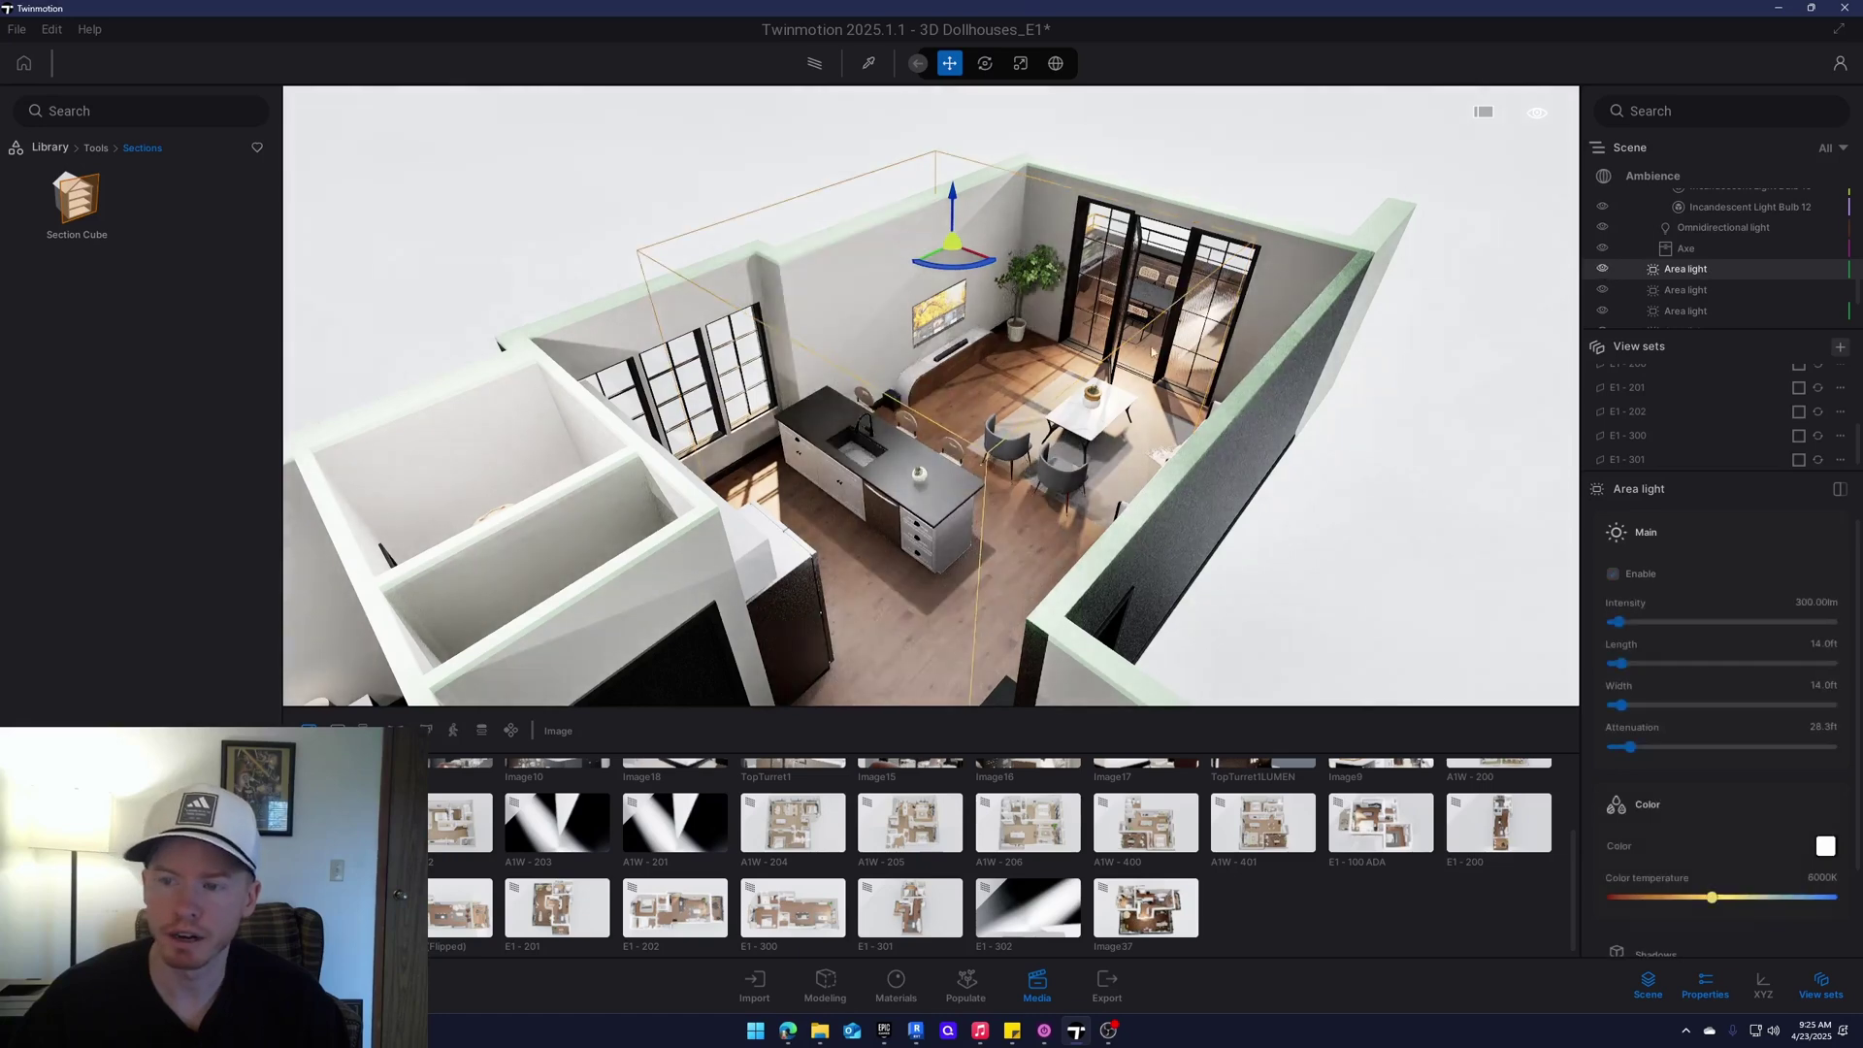
{"action": "middle_click_drag", "start_coordinate": [1171, 345], "coordinate": [1170, 345], "text": "shift"}
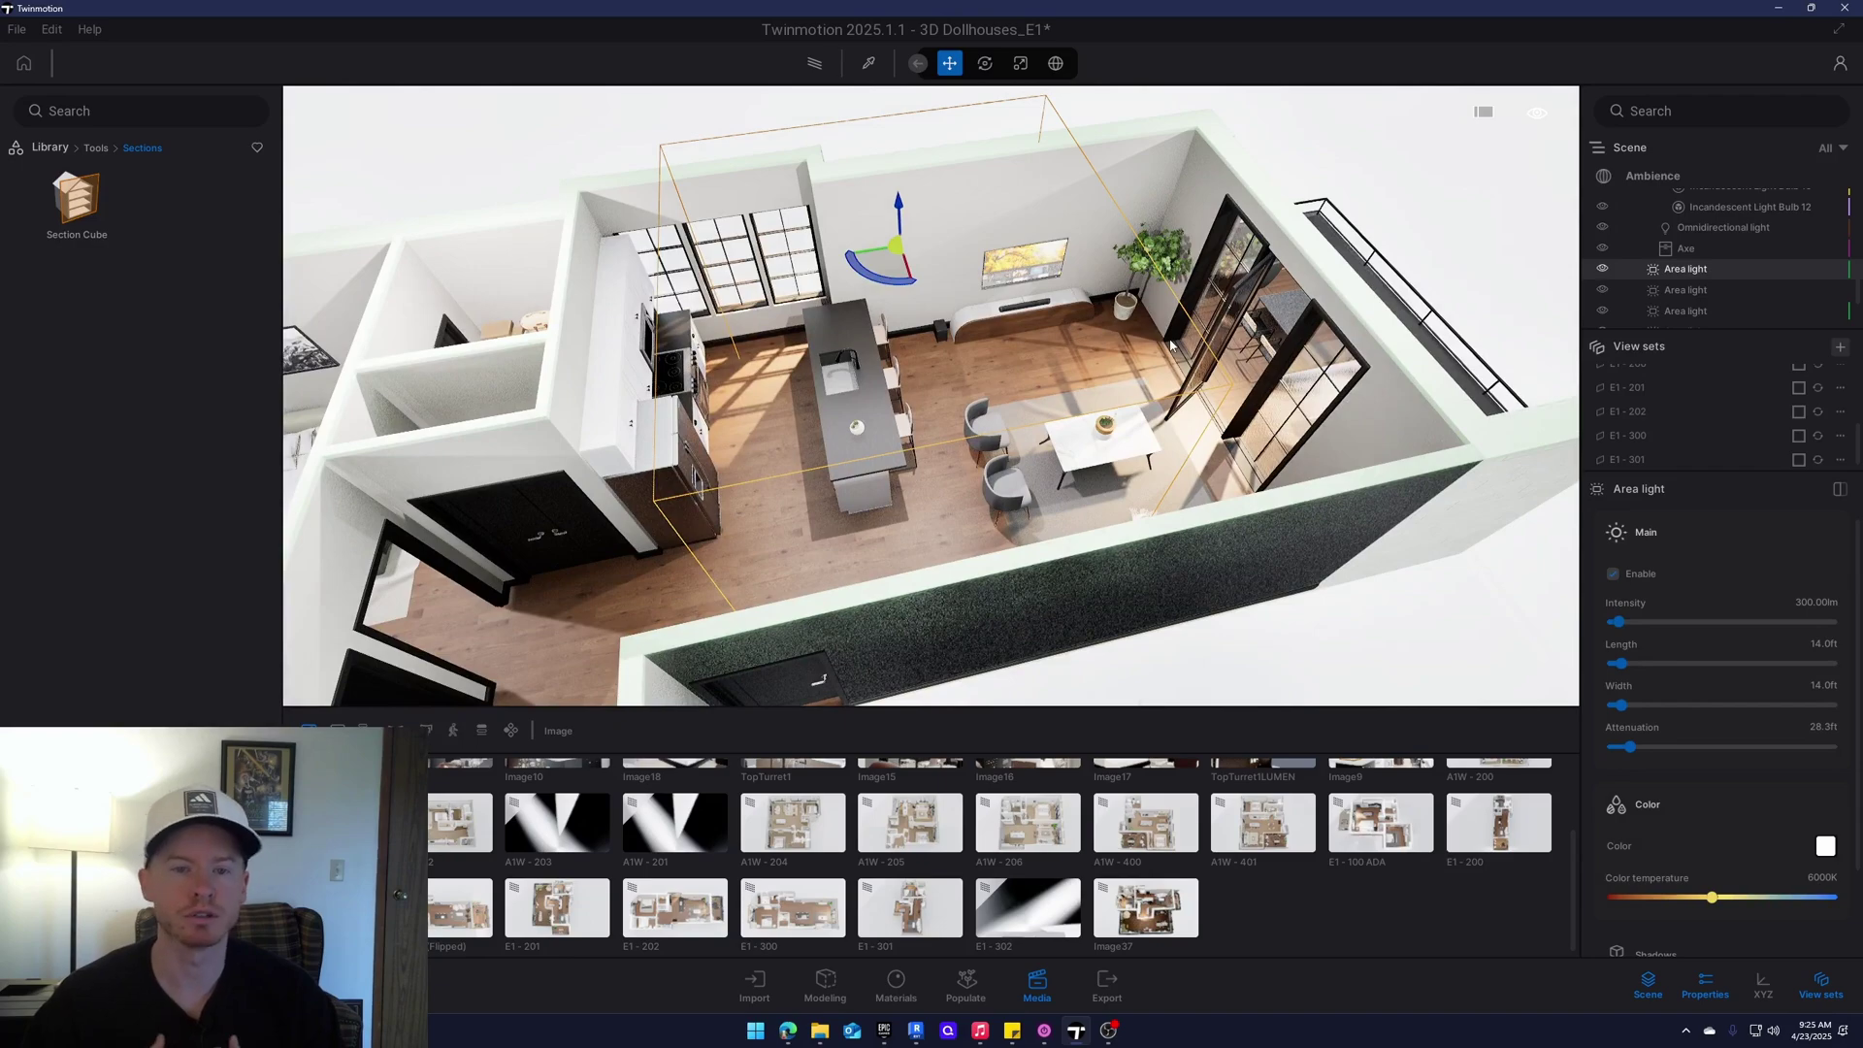
{"action": "right_click_drag", "start_coordinate": [984, 214], "coordinate": [859, 404]}
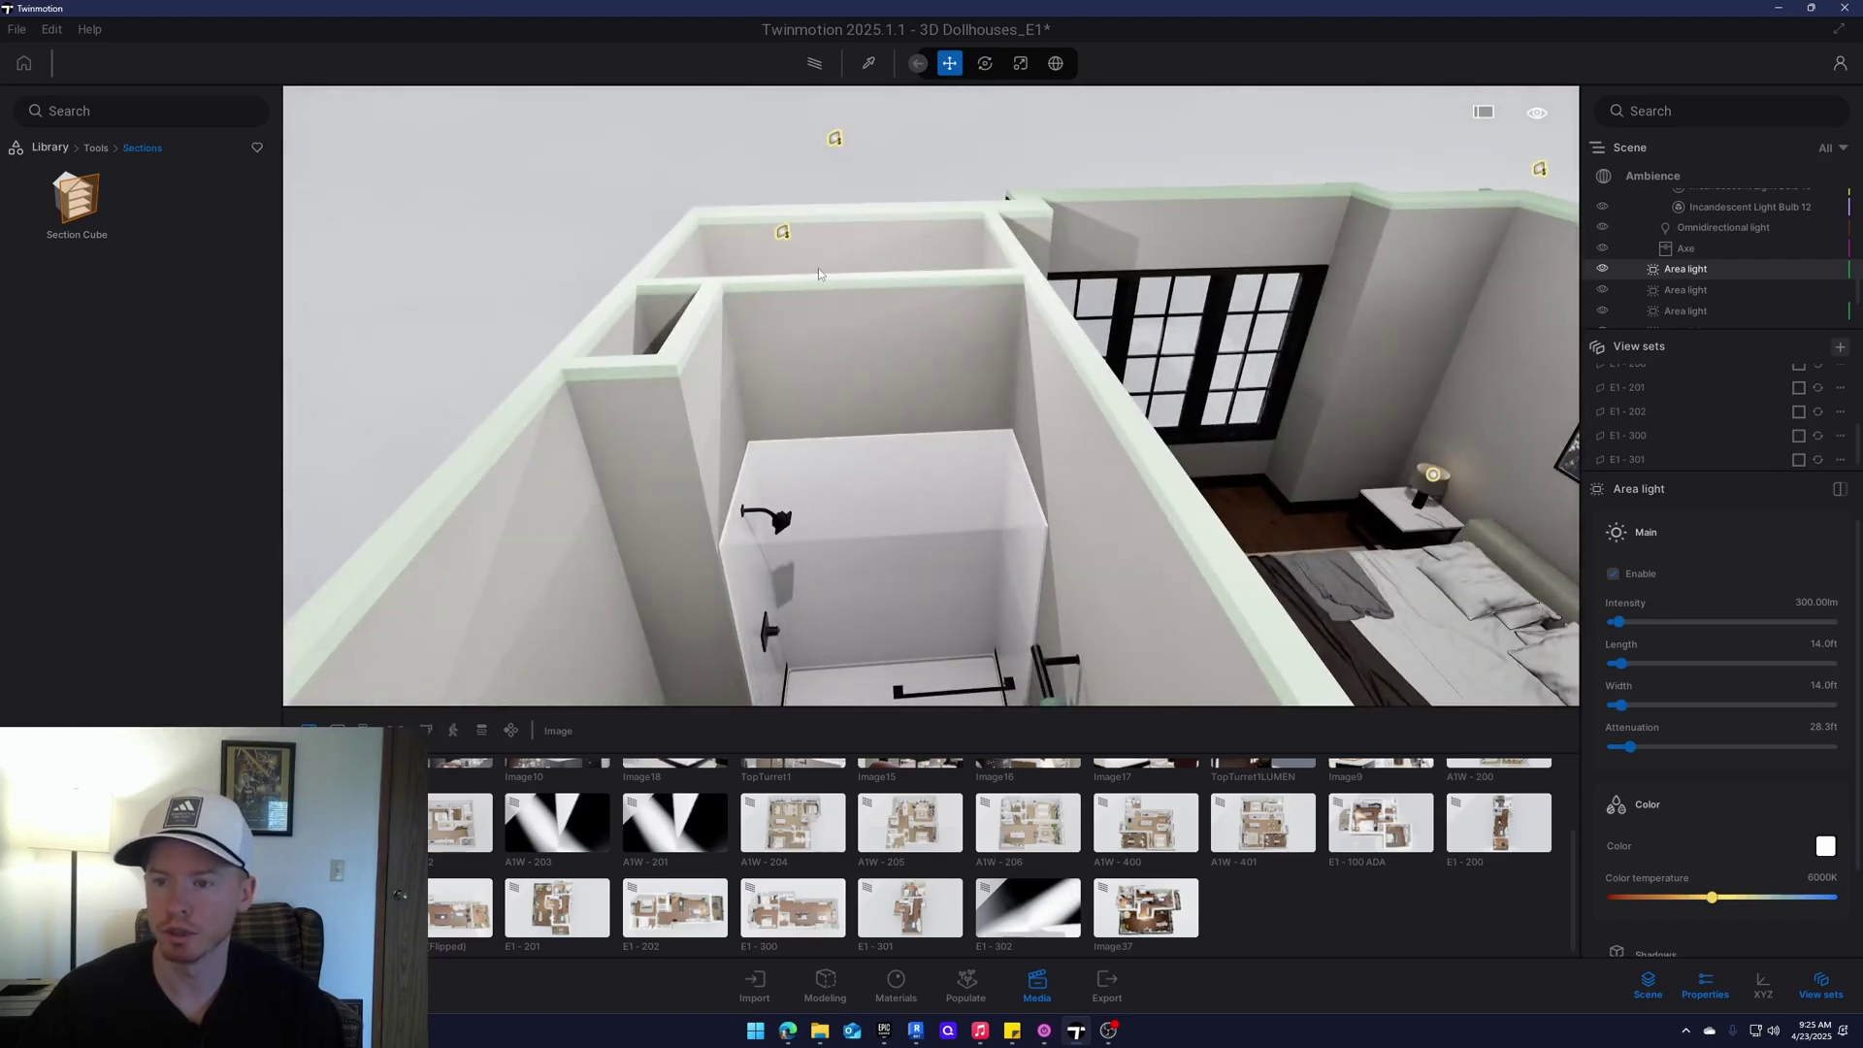
{"action": "left_click", "coordinate": [782, 234]}
{"action": "right_click_drag", "start_coordinate": [782, 234], "coordinate": [782, 234]}
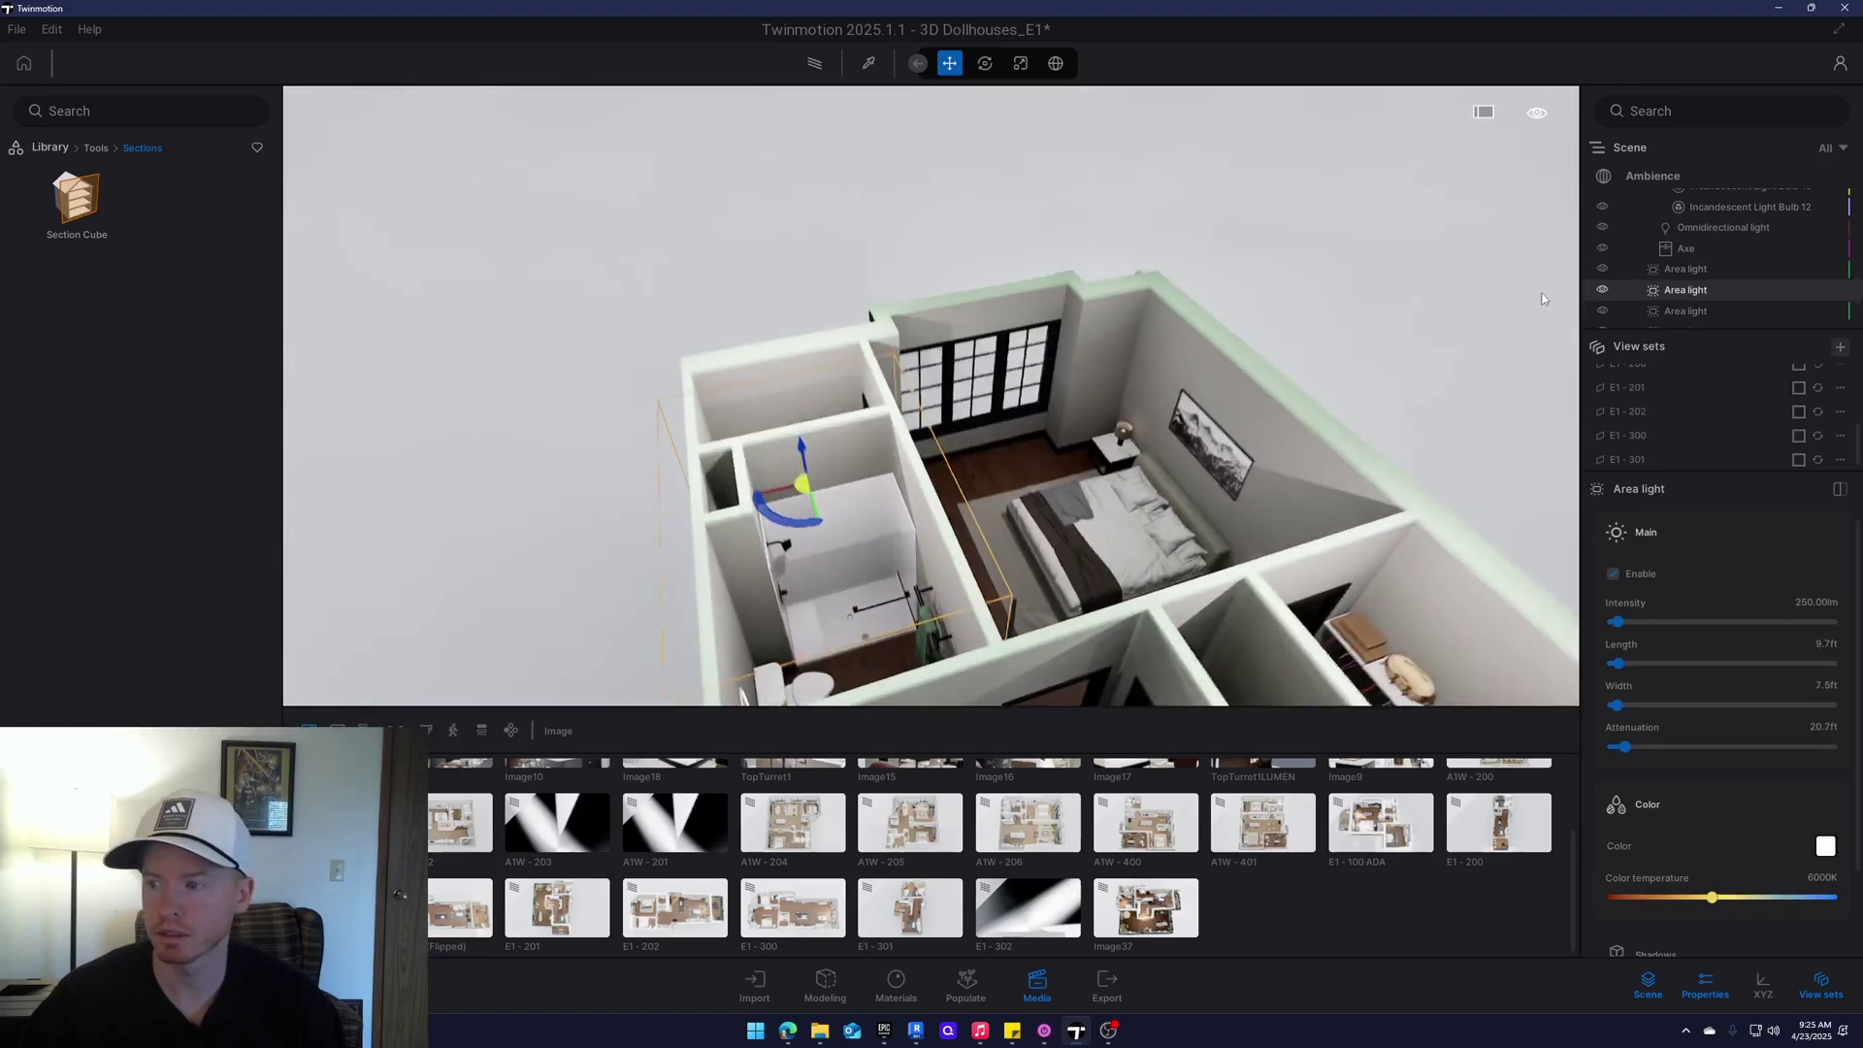
Hide and show the bathroom's area light to compare the lighting, and reopen image E1 - 202
{"action": "left_click", "coordinate": [1602, 289]}
{"action": "left_click_drag", "start_coordinate": [1258, 398], "coordinate": [1259, 398]}
{"action": "left_click", "coordinate": [1603, 290]}
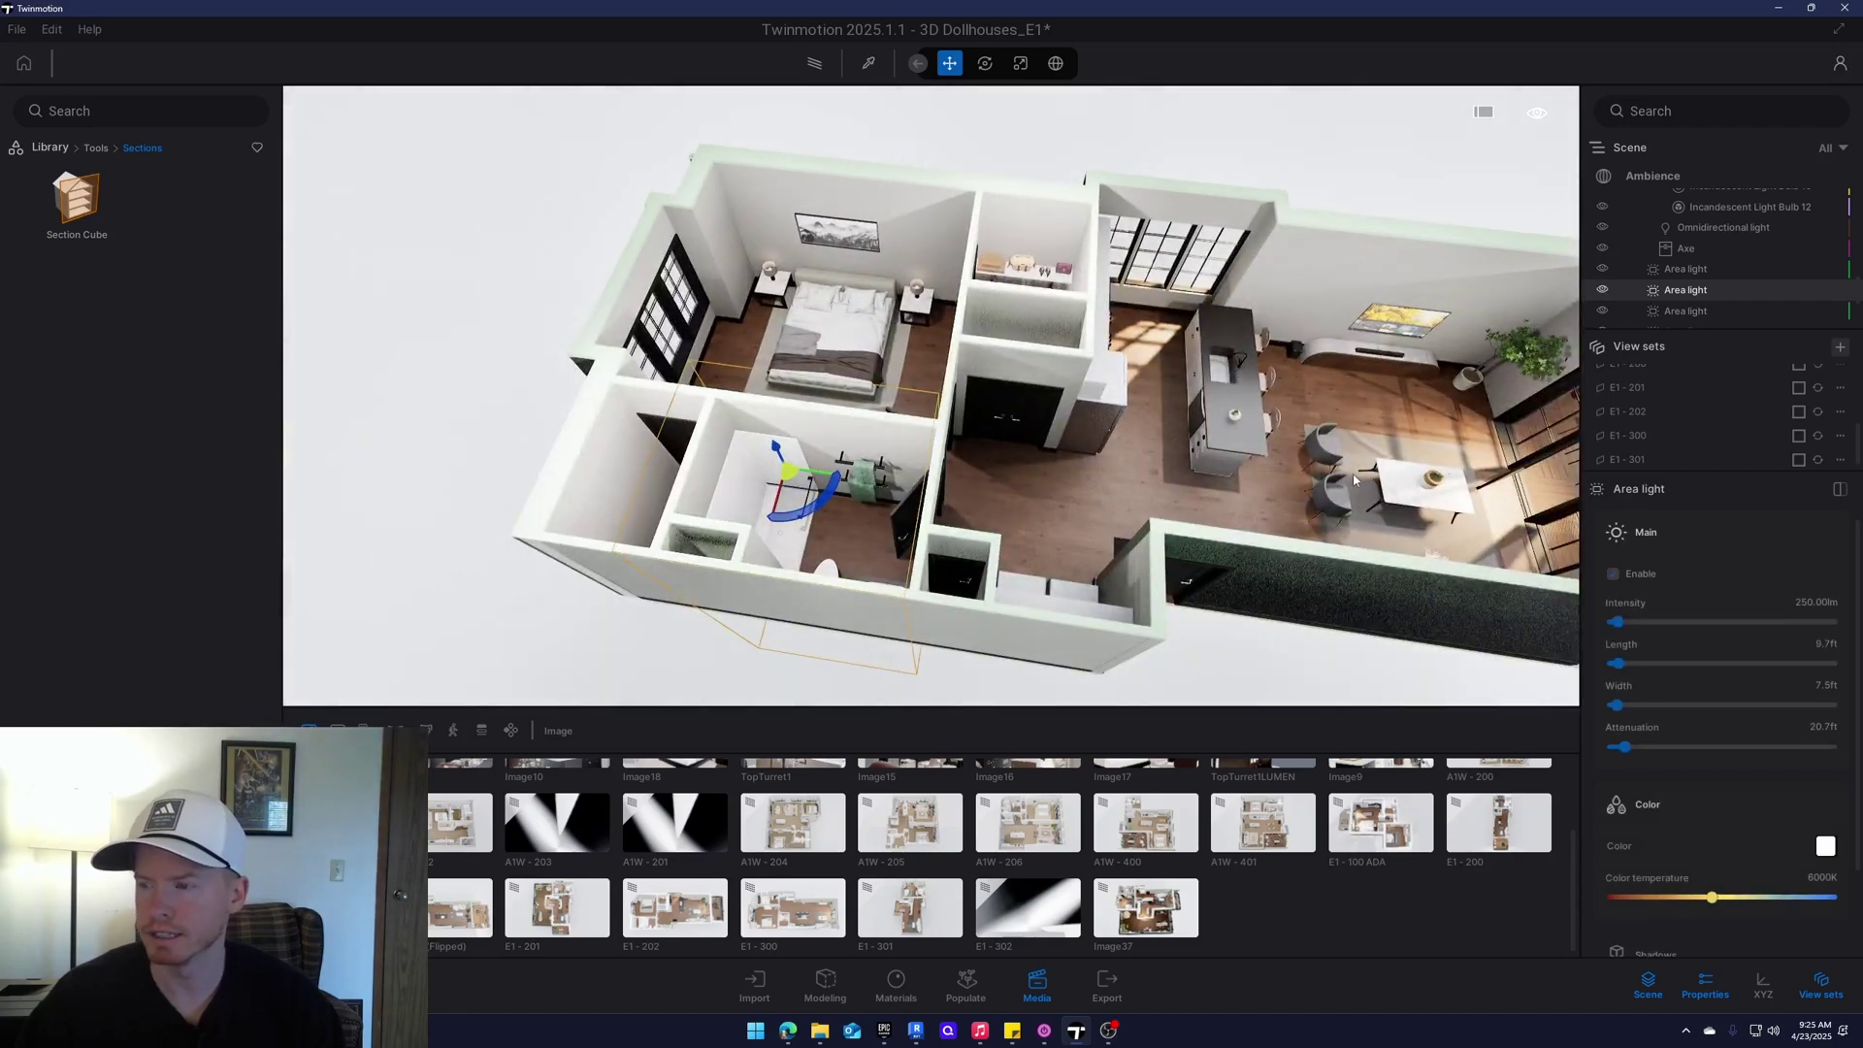
{"action": "left_click", "coordinate": [674, 908]}
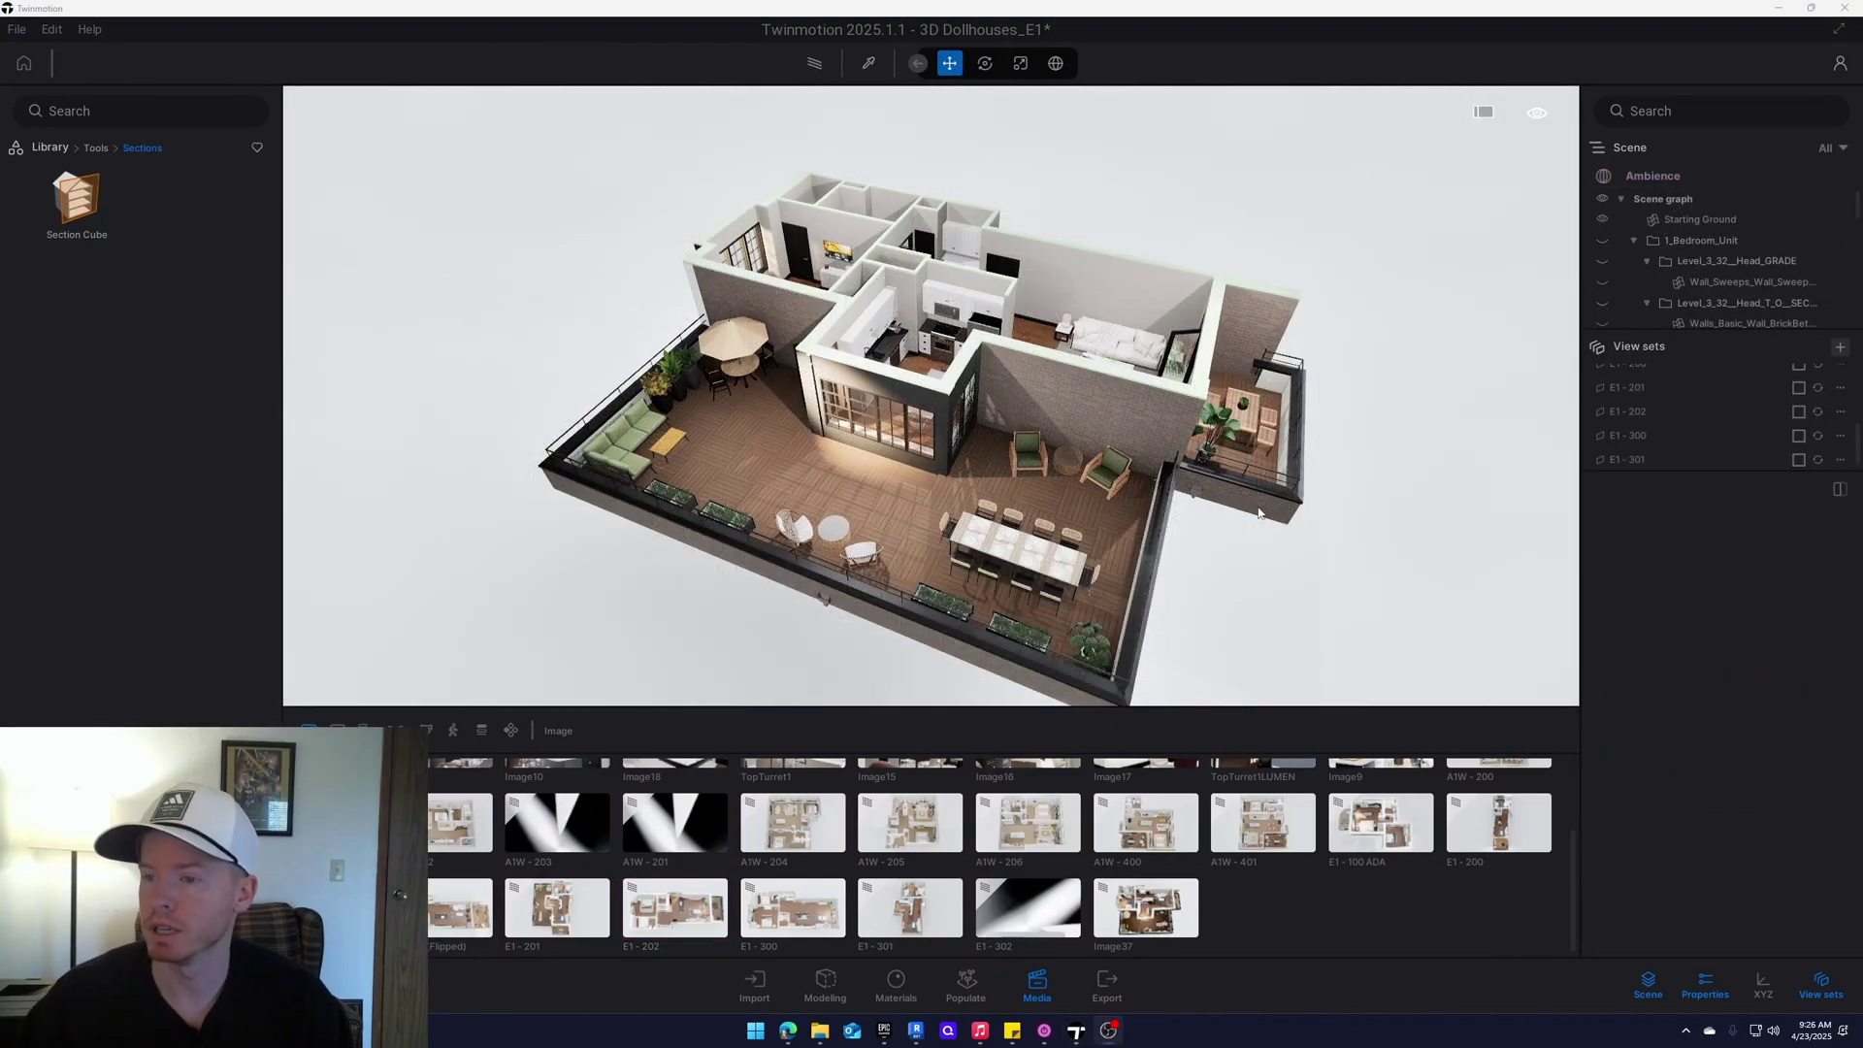
Select the Starting Ground plane beneath the apartment and hide and show it to compare the backdrop
{"action": "right_click_drag", "start_coordinate": [1258, 512], "coordinate": [1335, 563]}
{"action": "left_click", "coordinate": [1339, 486]}
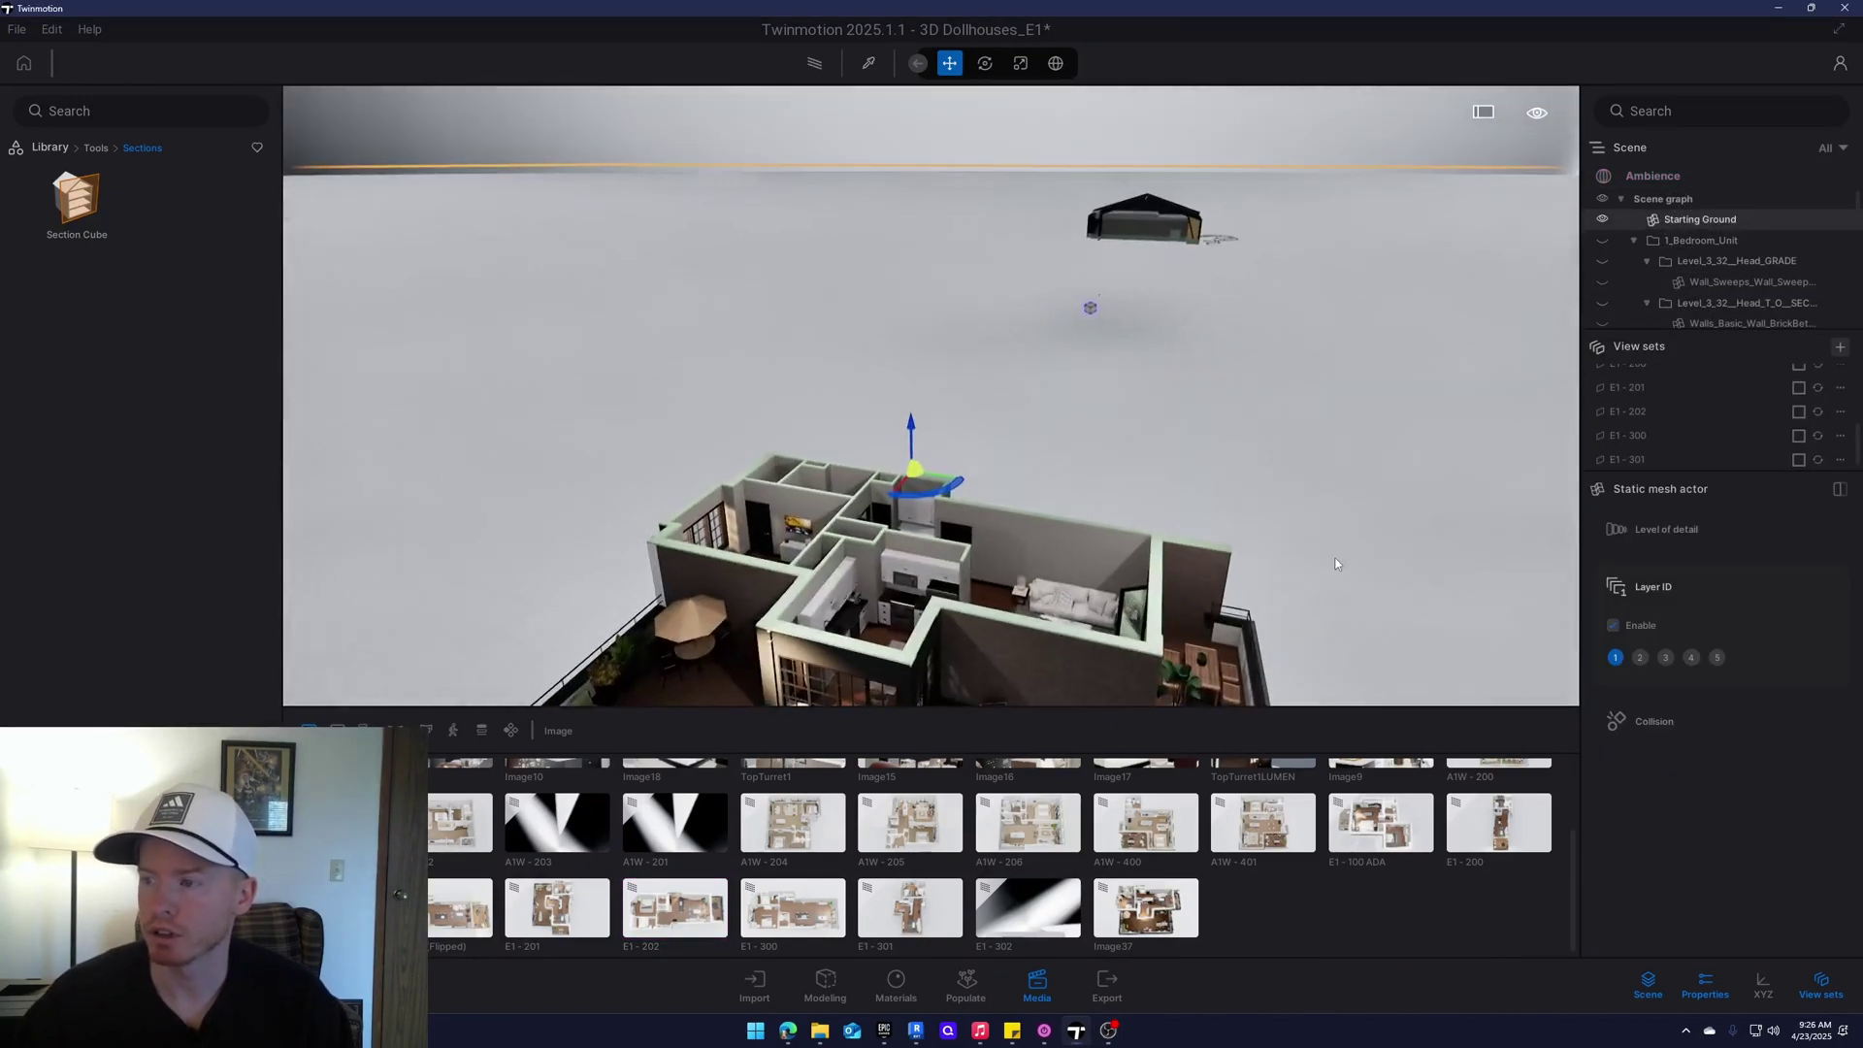
{"action": "left_click", "coordinate": [1603, 220]}
{"action": "left_click", "coordinate": [1603, 220]}
Pick the ground plane's material to examine its color settings, and reselect Starting Ground
{"action": "right_click_drag", "start_coordinate": [1213, 361], "coordinate": [1229, 337]}
{"action": "key", "text": "t"}
{"action": "left_click", "coordinate": [1229, 338]}
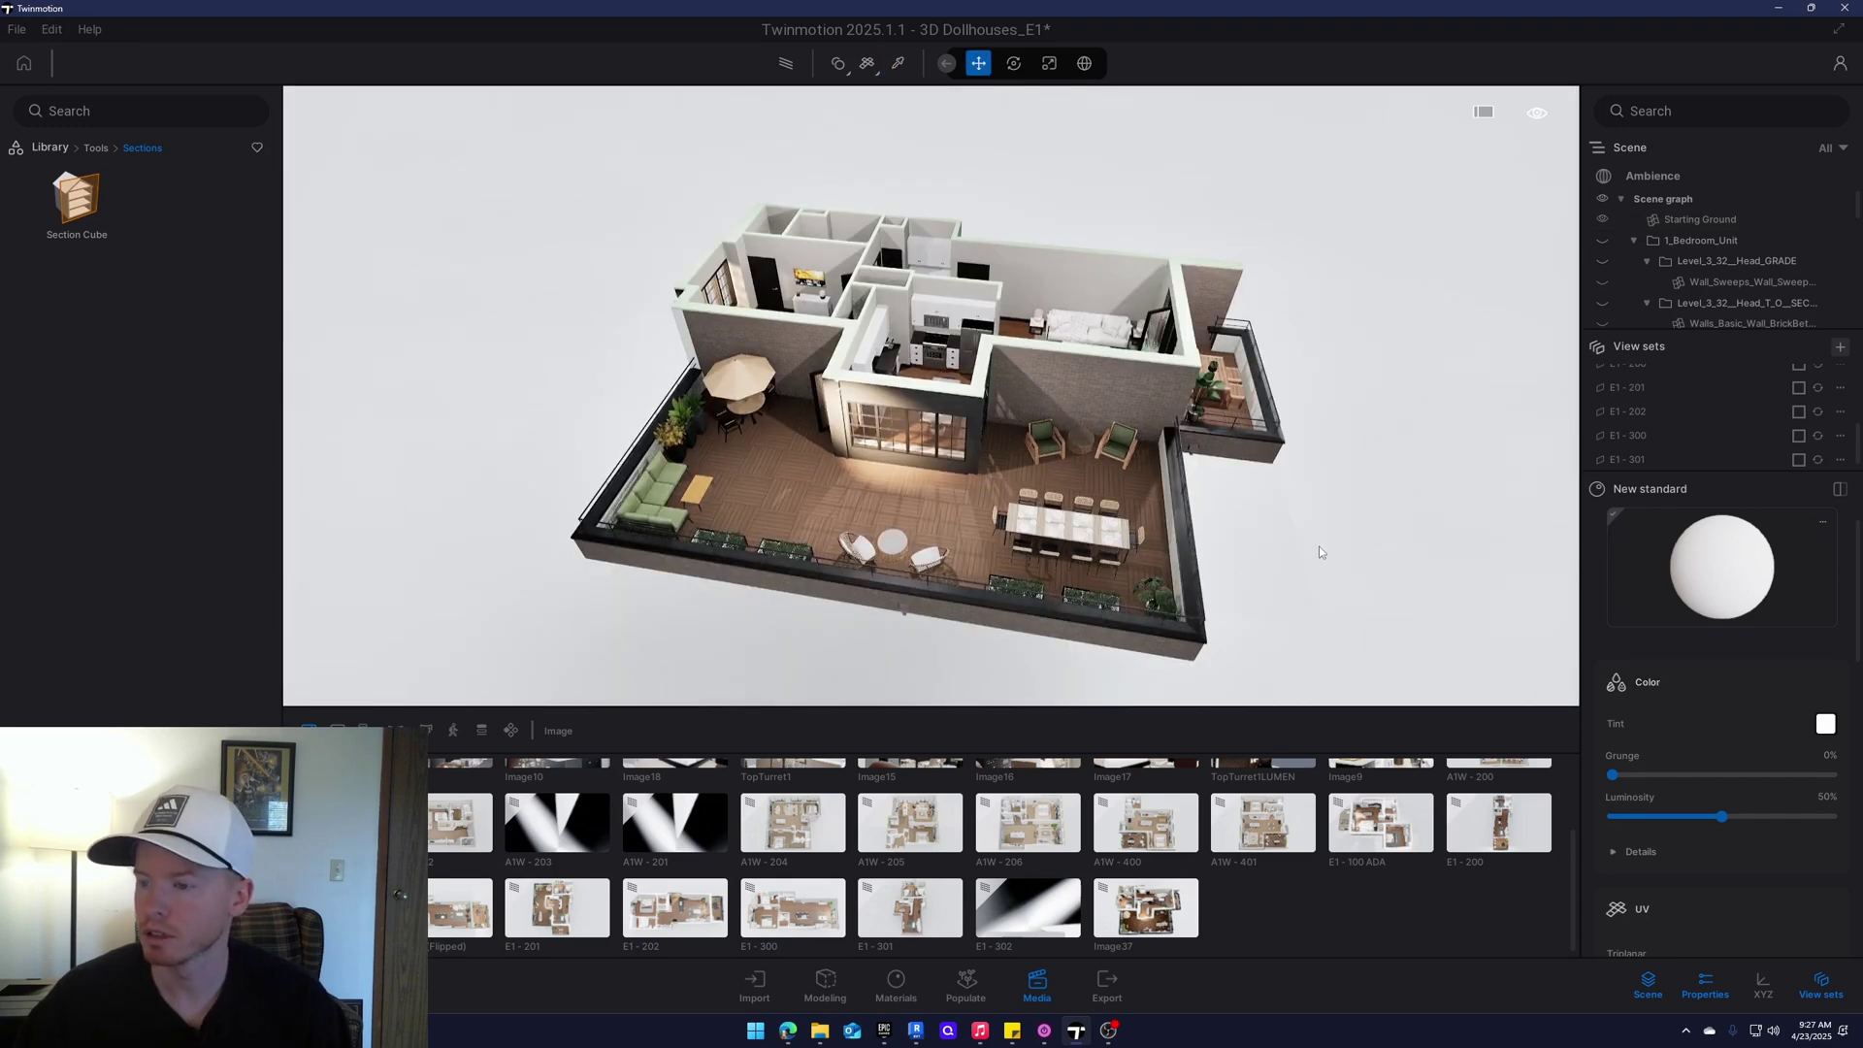
{"action": "left_click", "coordinate": [1309, 558]}
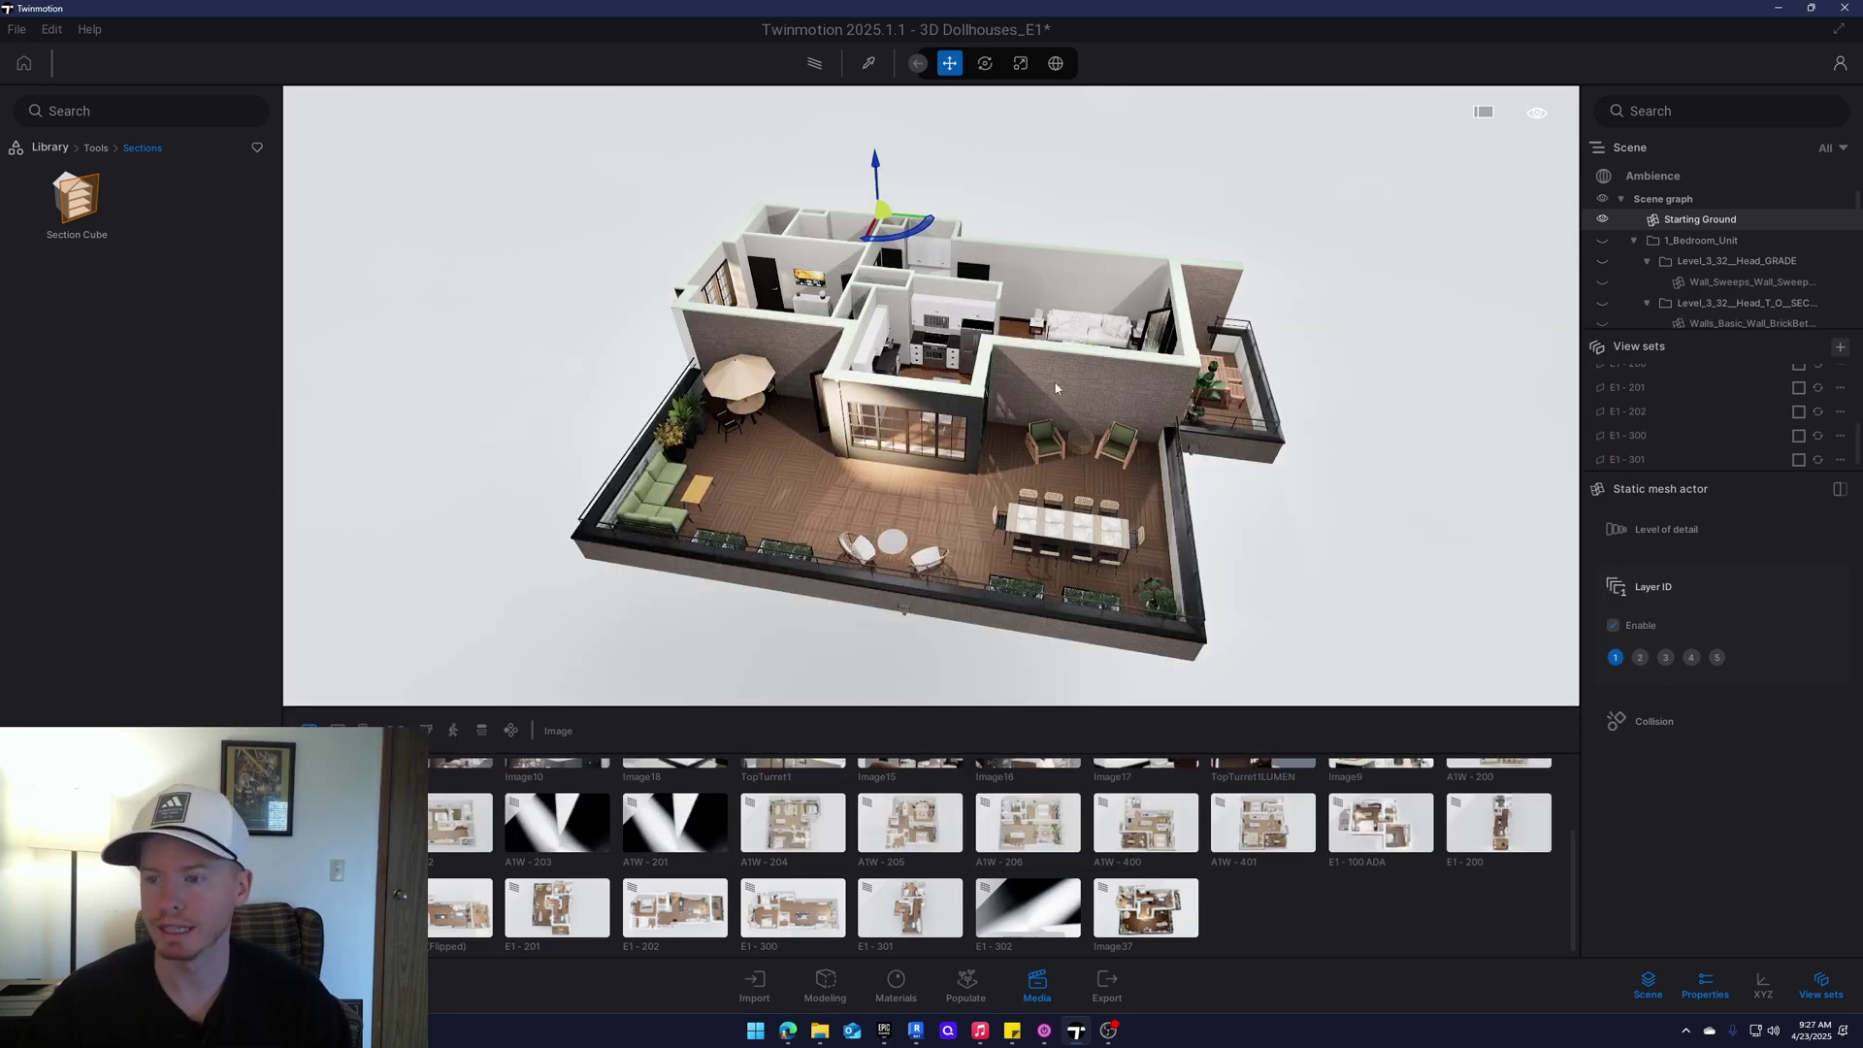
Look at the apartment from overhead and compare the previews of images Image37 and E1 - 202
{"action": "right_click_drag", "start_coordinate": [1038, 382], "coordinate": [1039, 524]}
{"action": "left_click_drag", "start_coordinate": [1050, 480], "coordinate": [1038, 387]}
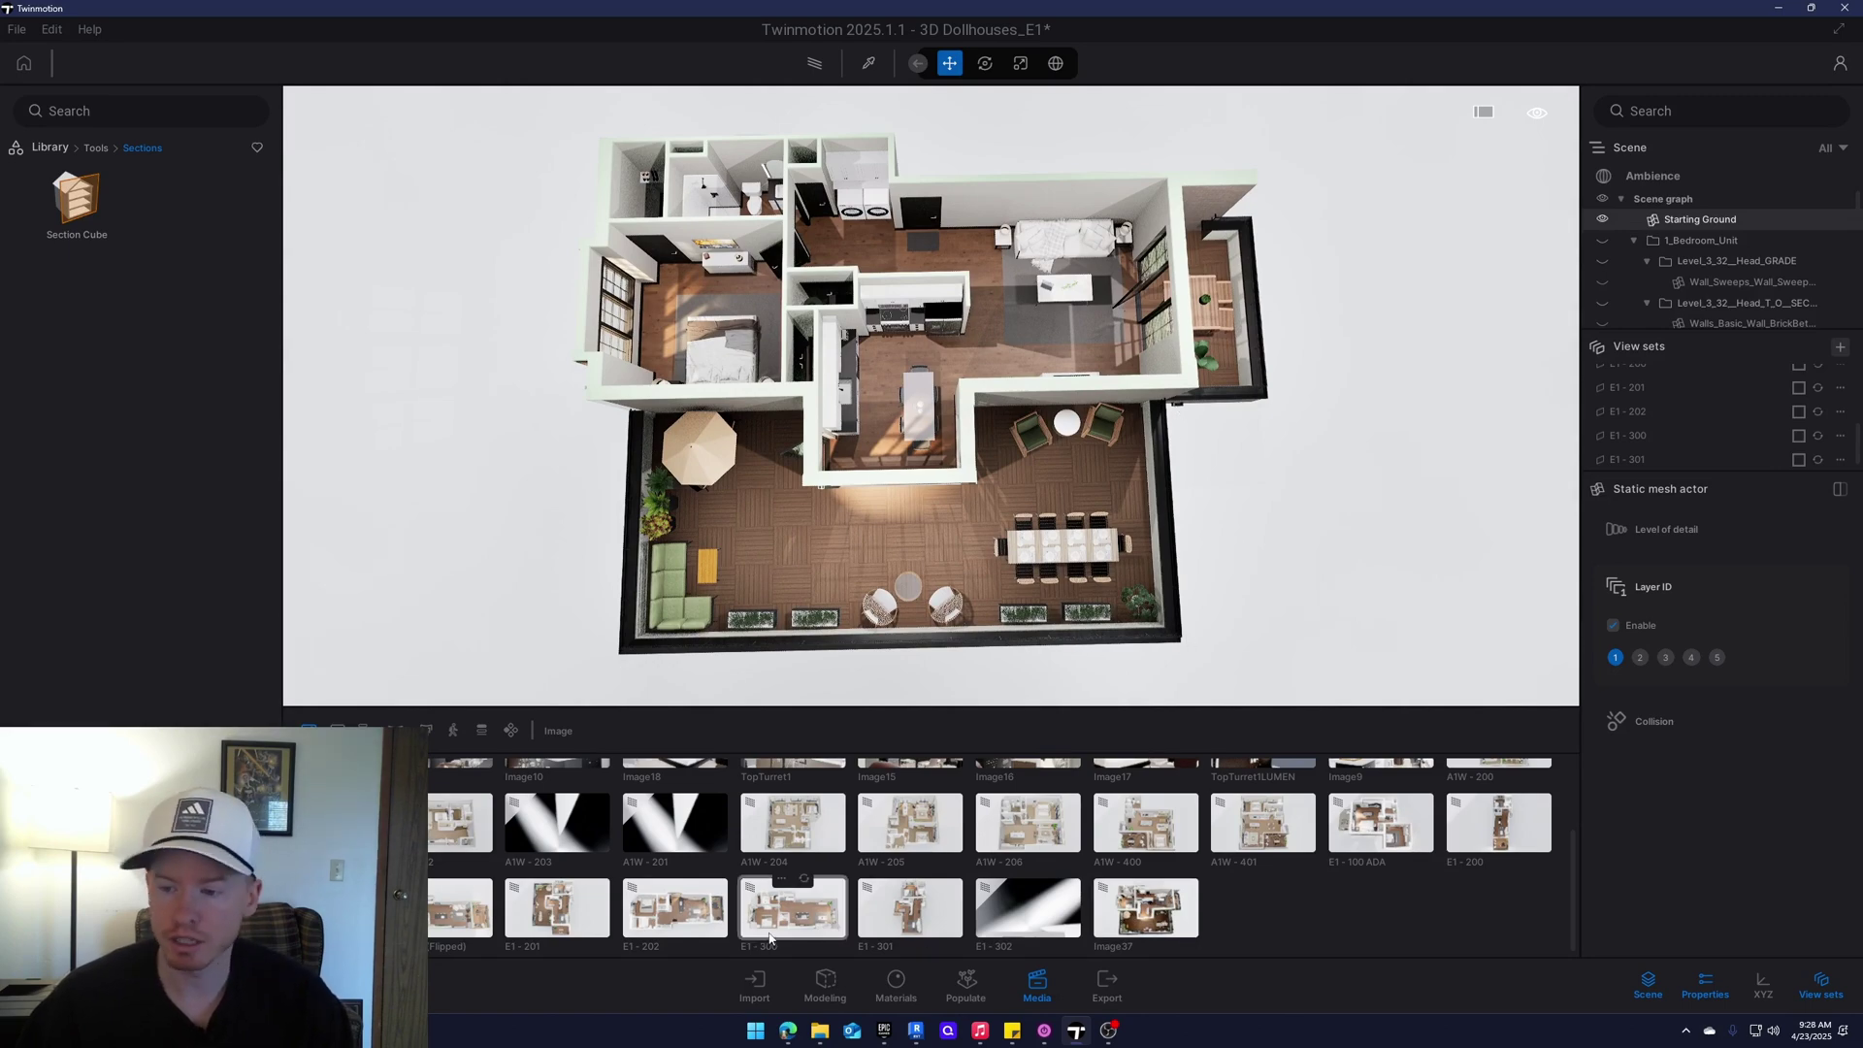
{"action": "left_click", "coordinate": [1185, 924]}
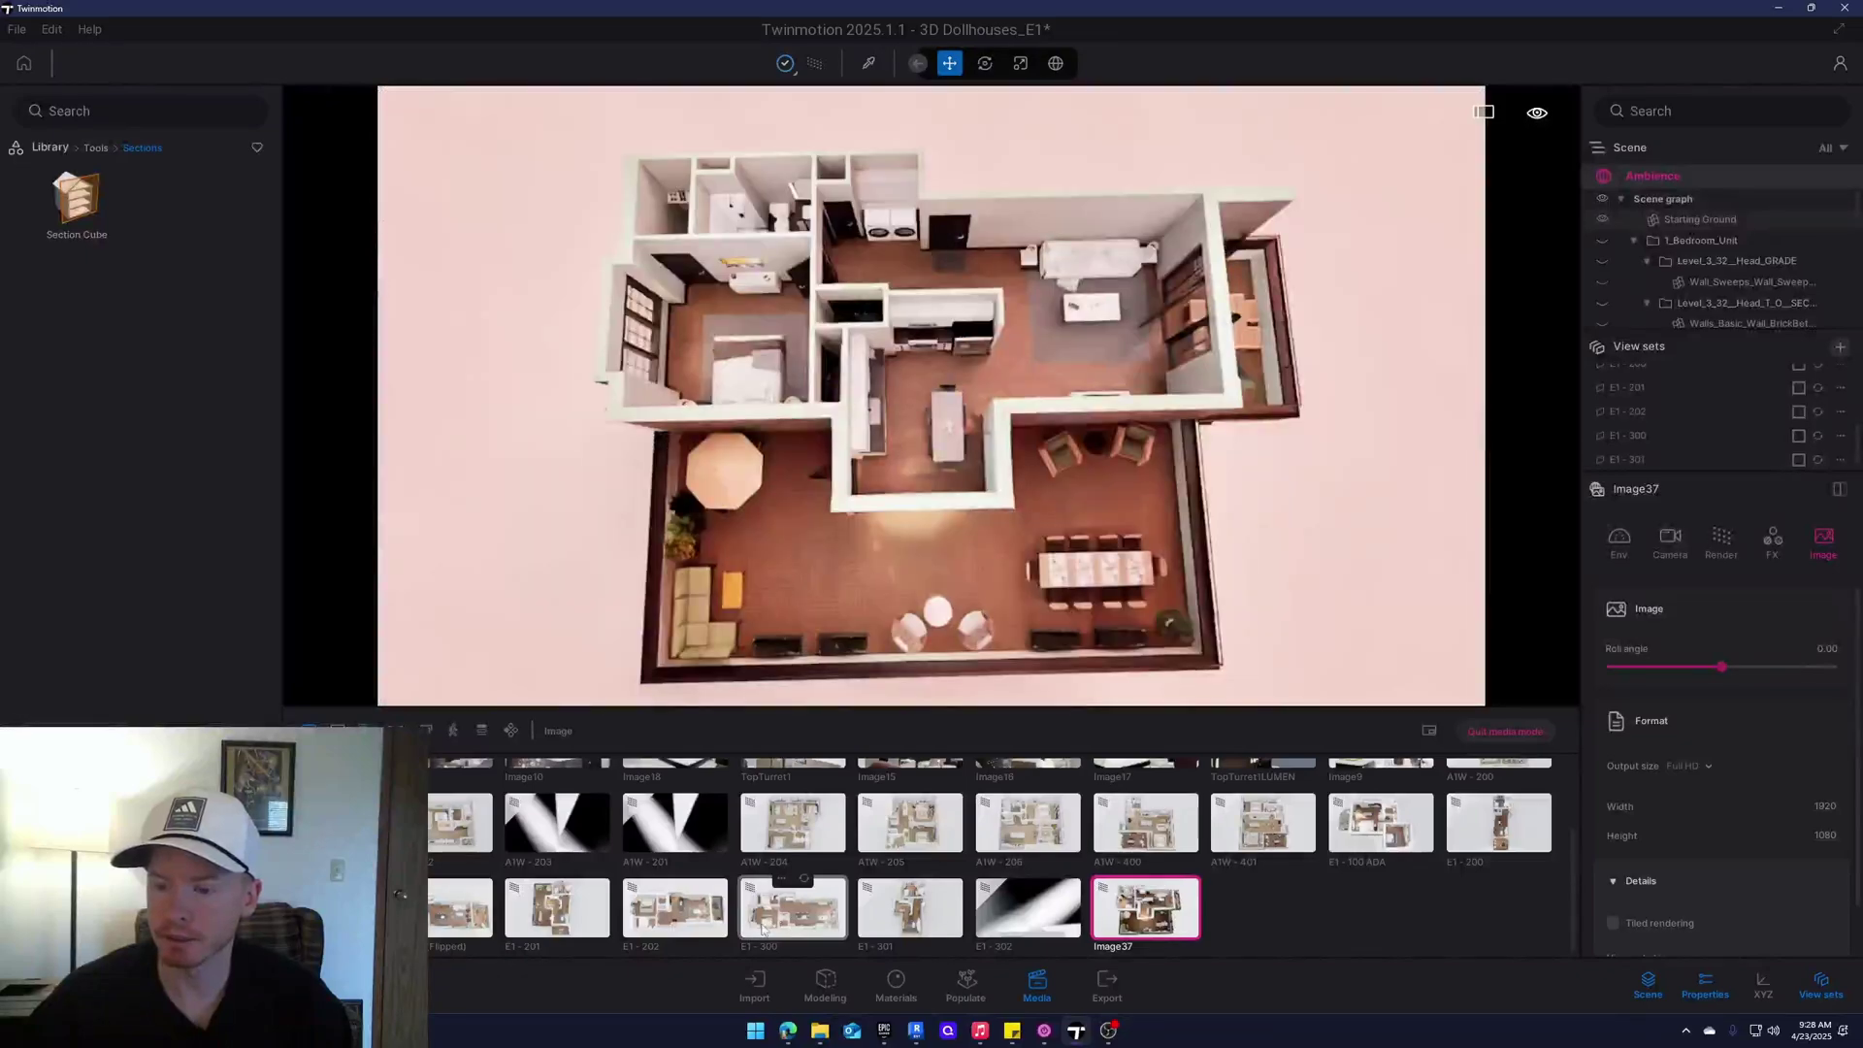
{"action": "left_click", "coordinate": [679, 908]}
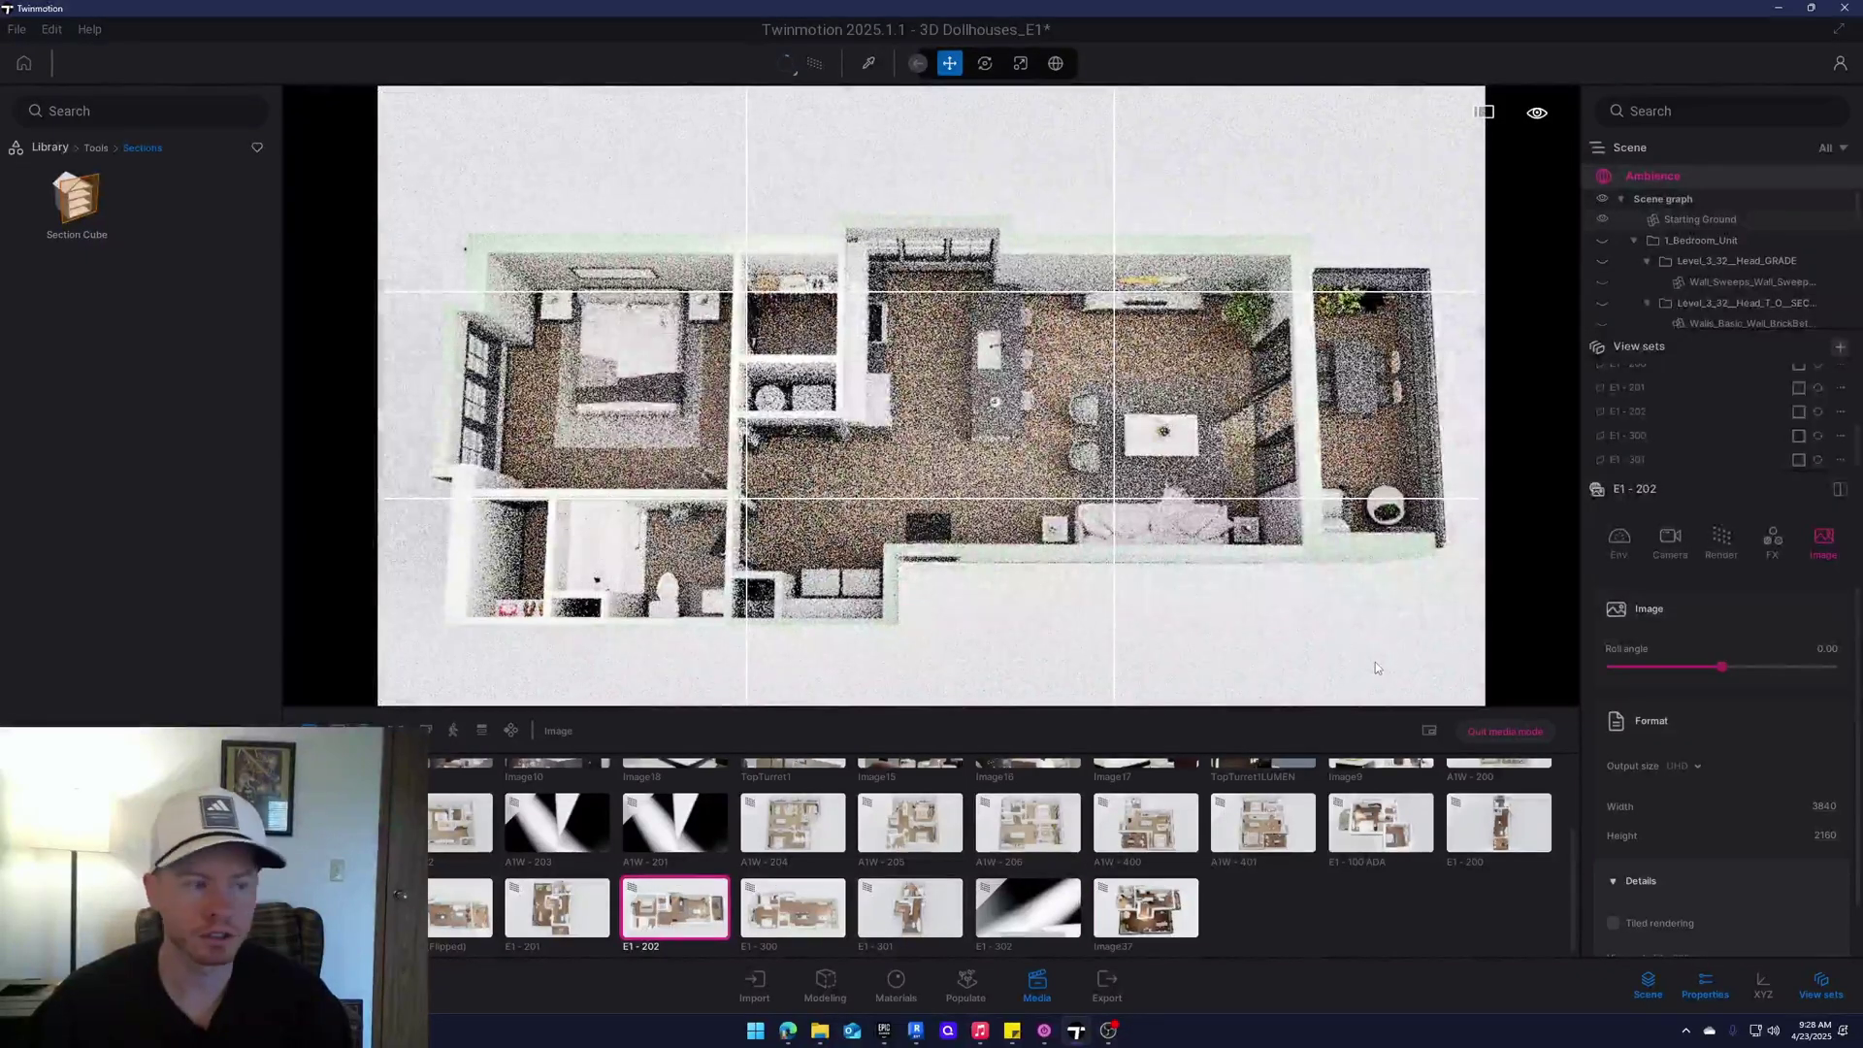